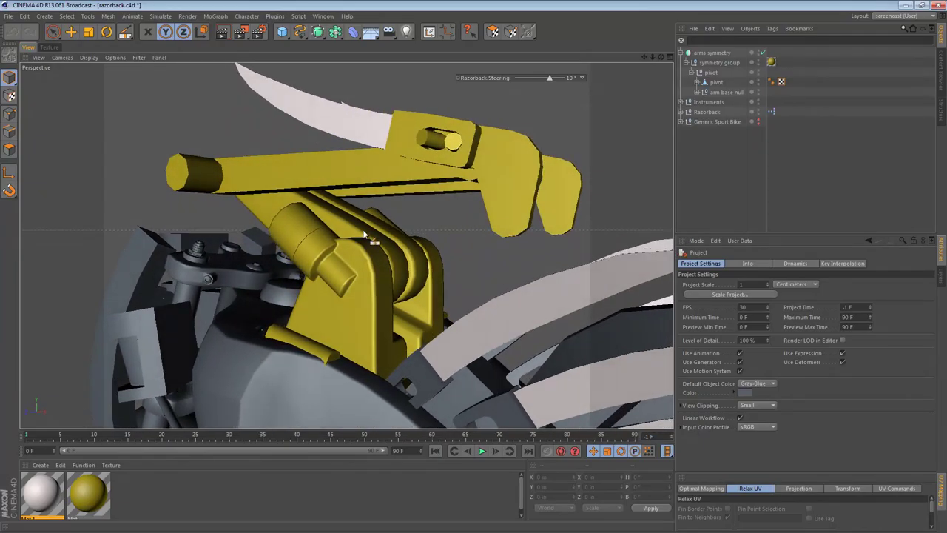
- Examine the pivot base, large arm and small arm of the robotic arm from several angles
left_click_drag(400, 272, 442, 305, "alt")
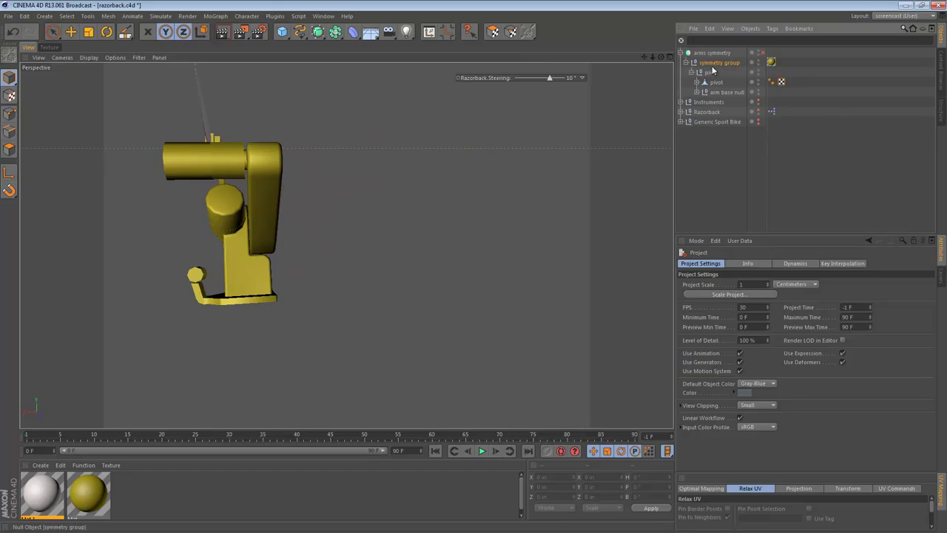
left_click(715, 81)
left_click_drag(283, 171, 728, 164, "alt")
key("ctrl+shift+z")
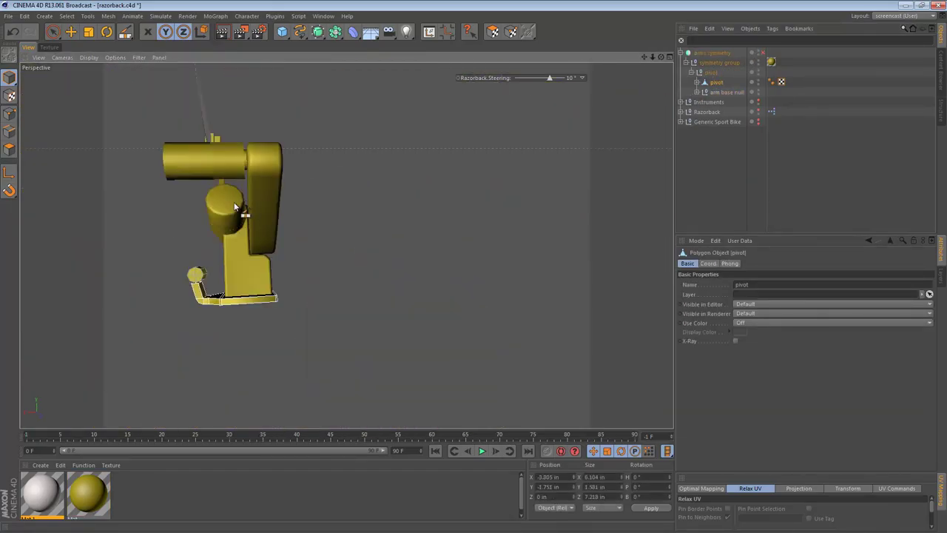
mouse_move(260, 200)
left_mouse_down("alt")
mouse_move(455, 287)
mouse_move(39, 209)
mouse_move(382, 247)
left_mouse_up("alt")
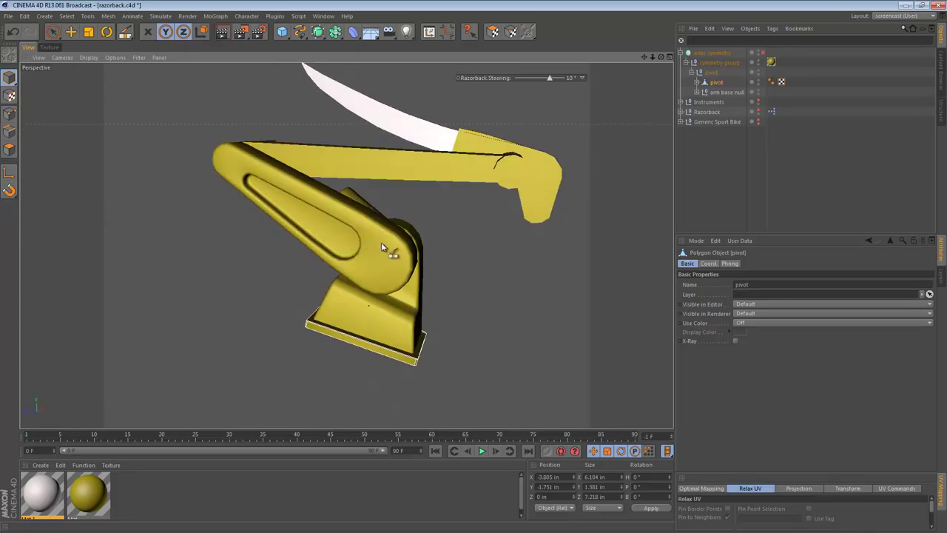
middle_click_drag(353, 163, 314, 190, "alt")
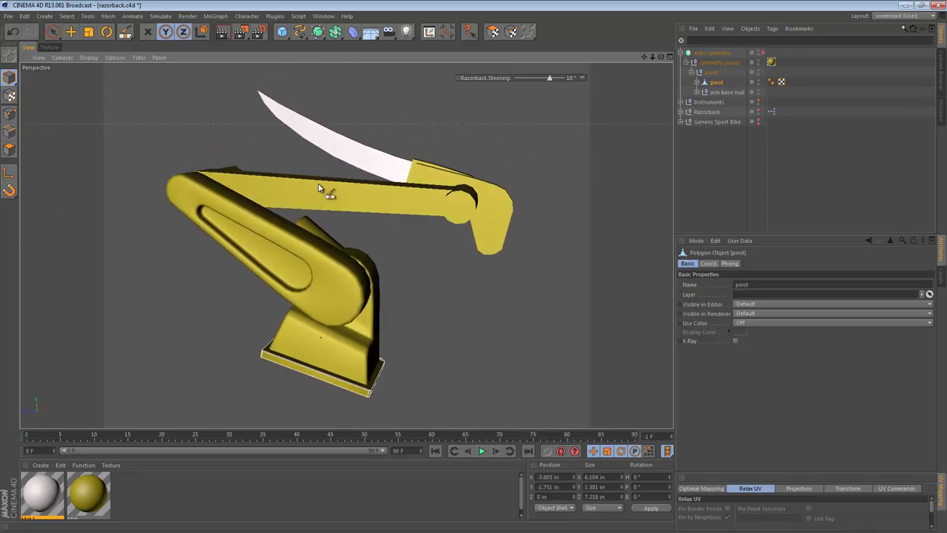
right_click_drag(318, 182, 384, 186, "alt")
left_click_drag(463, 199, 375, 221, "alt")
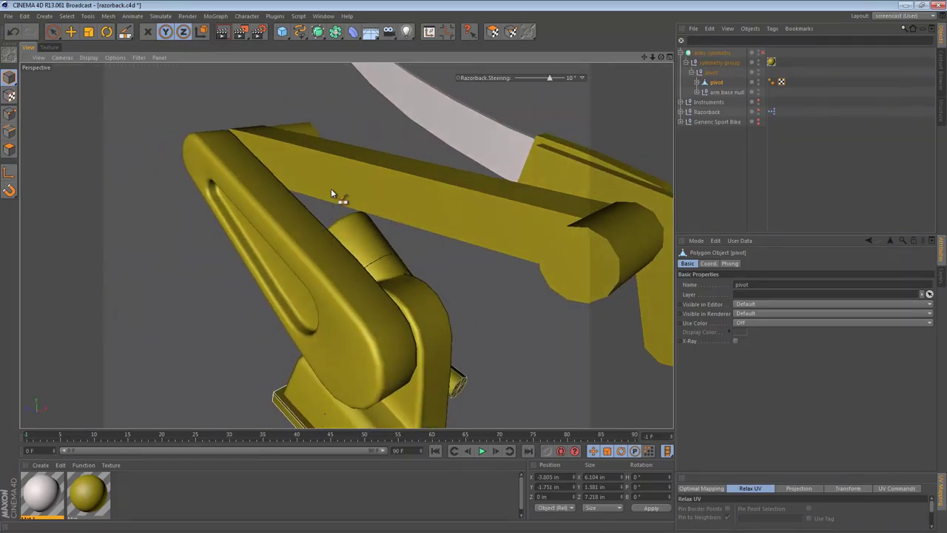
- Select the small arm with the Move tool and expand the arm base null's hierarchy
left_click(70, 33)
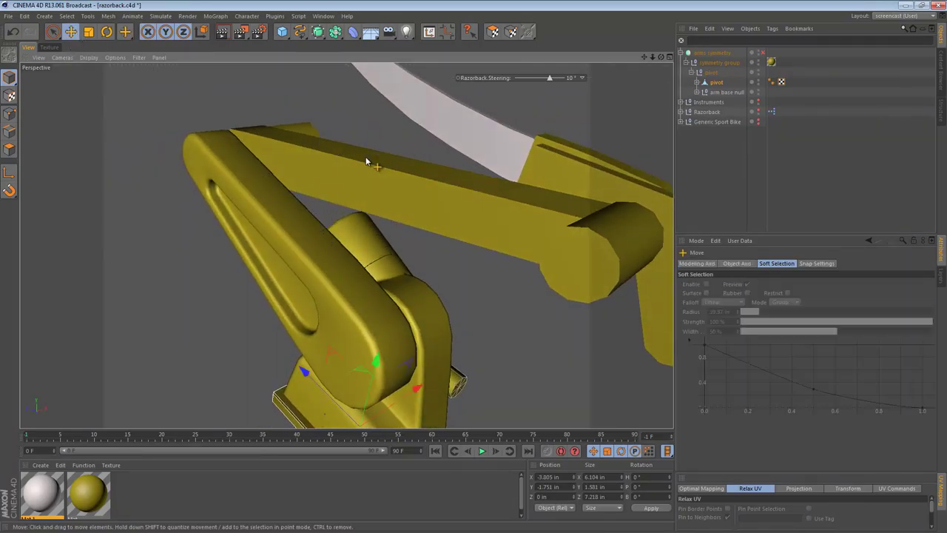
left_click(426, 168)
left_click_drag(463, 188, 148, 183, "alt")
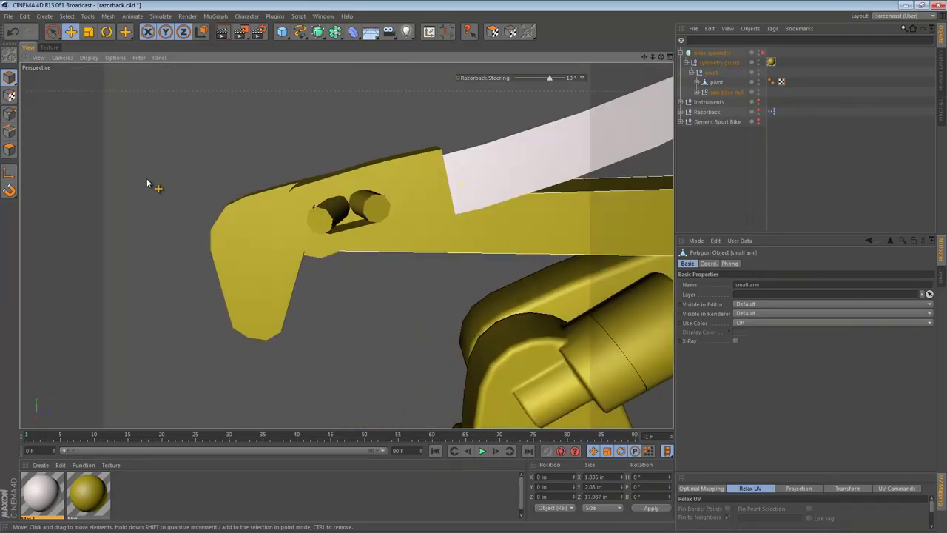
middle_click_drag(516, 224, 192, 202, "alt")
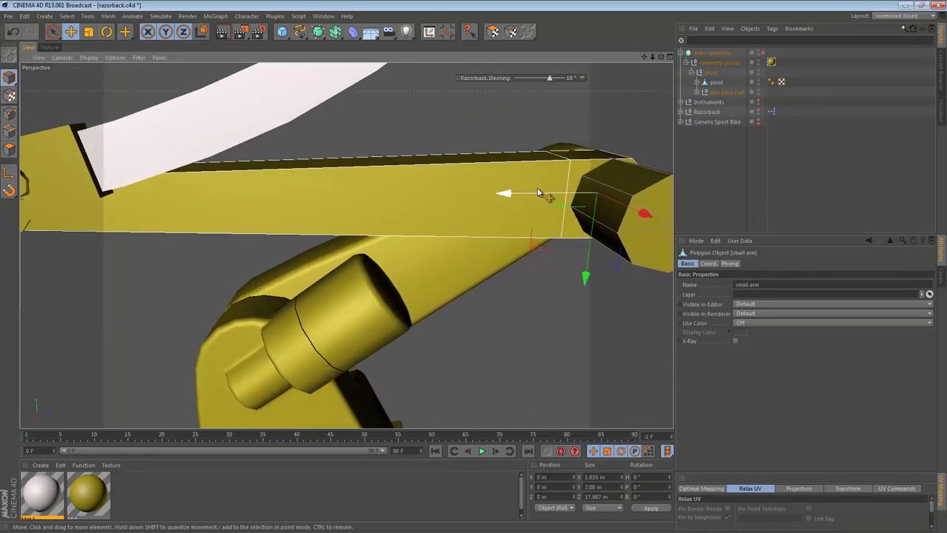
left_click(697, 93)
scroll(494, 178, "down", 5)
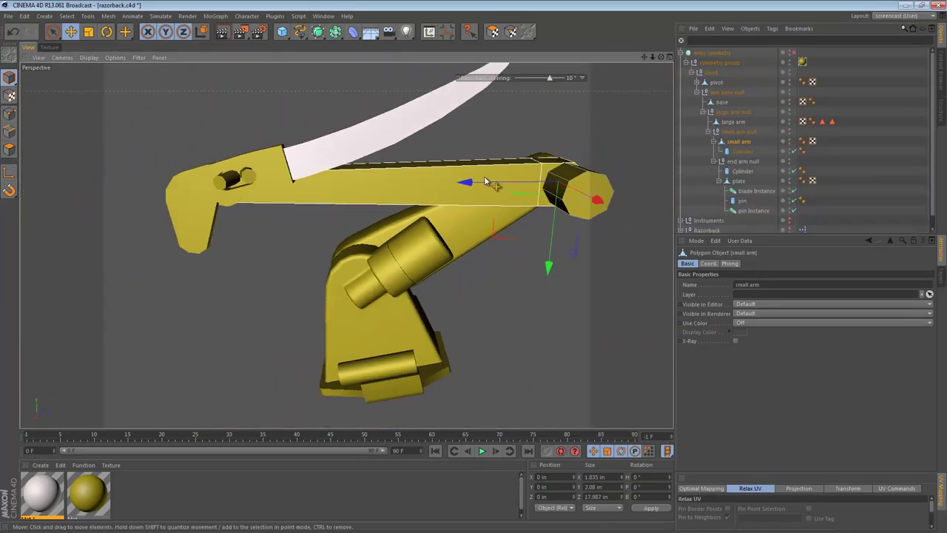
- Set the pitch rotation of the cylinder under the small arm to 0° so it aligns with the arm
middle_click_drag(527, 176, 481, 190, "alt")
left_click_drag(479, 186, 384, 220, "alt")
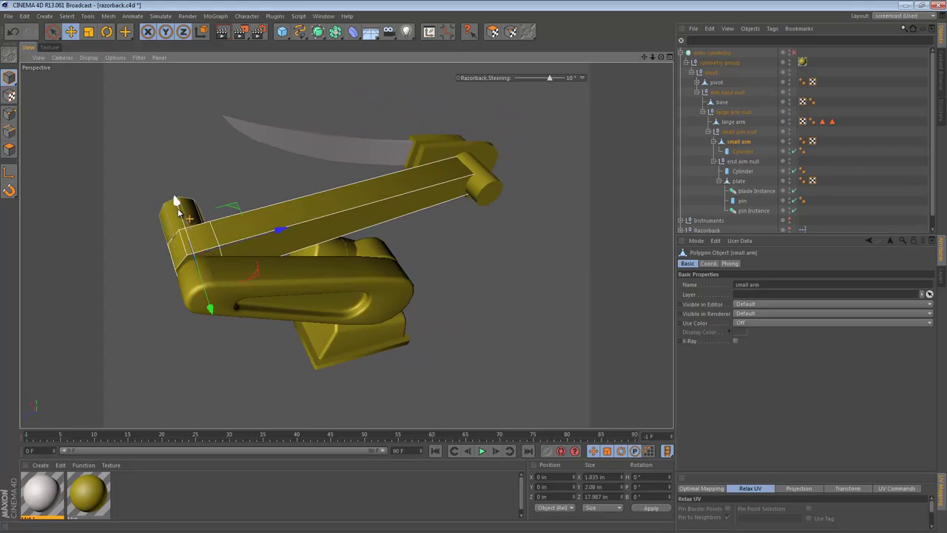
left_click_drag(194, 226, 232, 238, "alt")
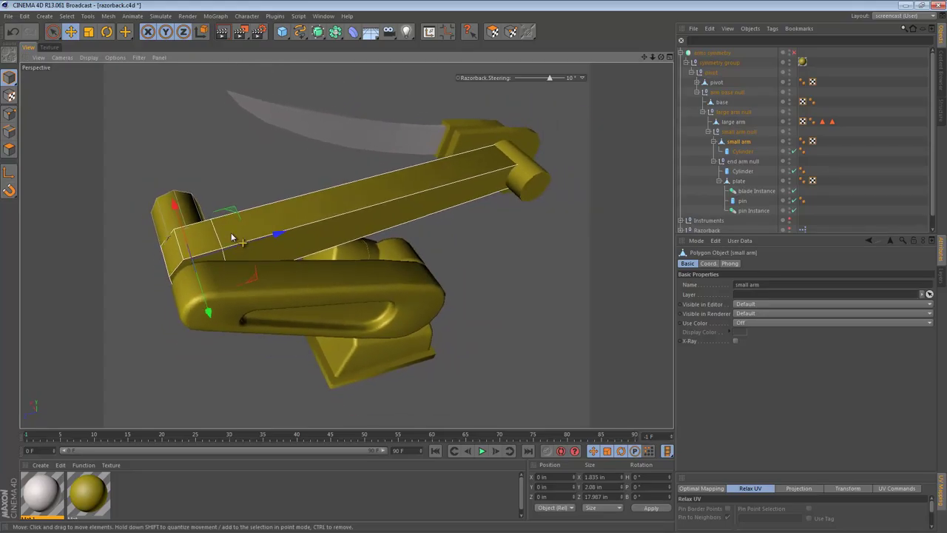
left_click_drag(406, 190, 355, 252, "alt")
right_click_drag(355, 252, 429, 264, "alt")
key("F3")
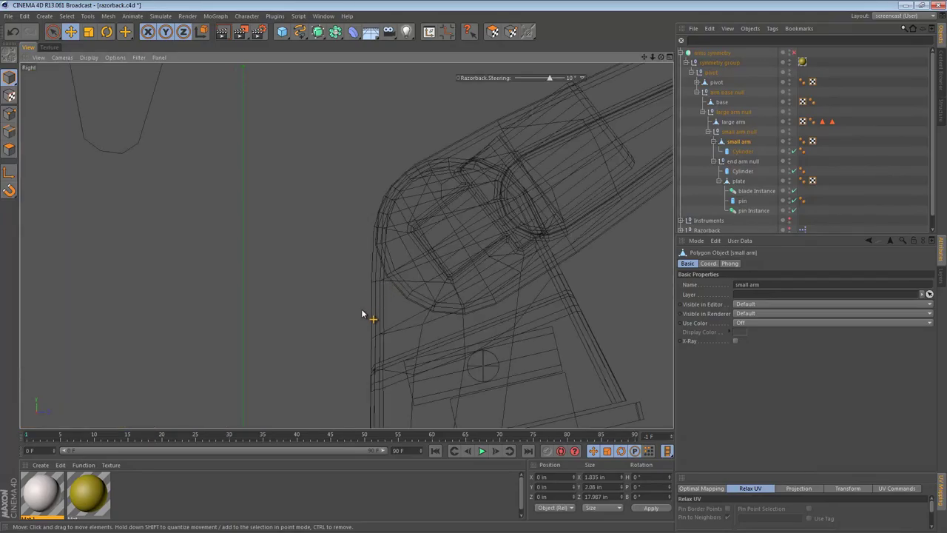
middle_click_drag(505, 210, 138, 341, "alt")
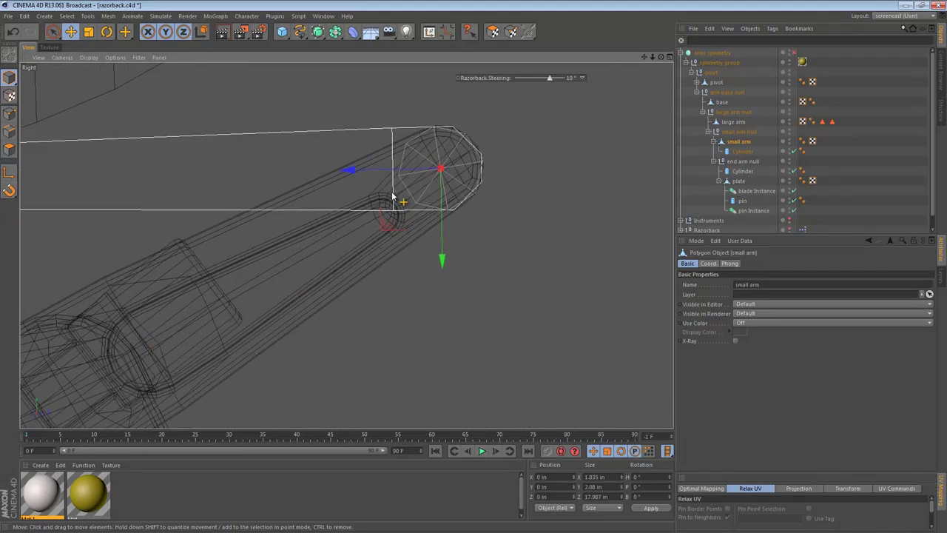
scroll(491, 178, "up", 3)
scroll(514, 215, "up", 3)
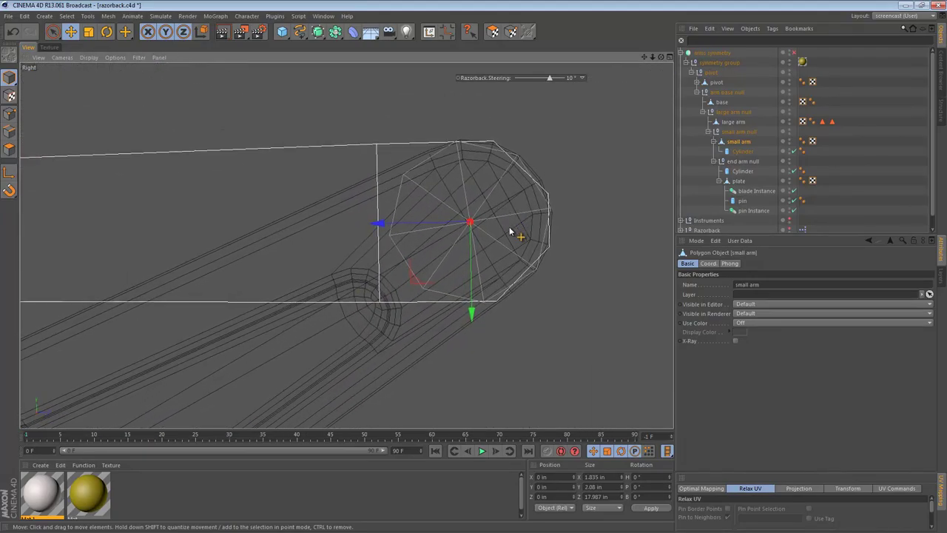
left_click(742, 151)
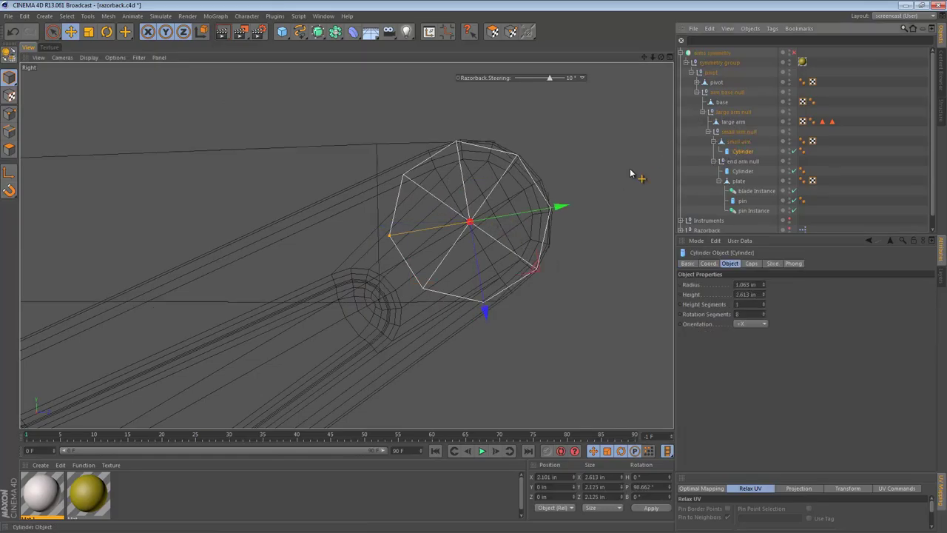
left_click(654, 485)
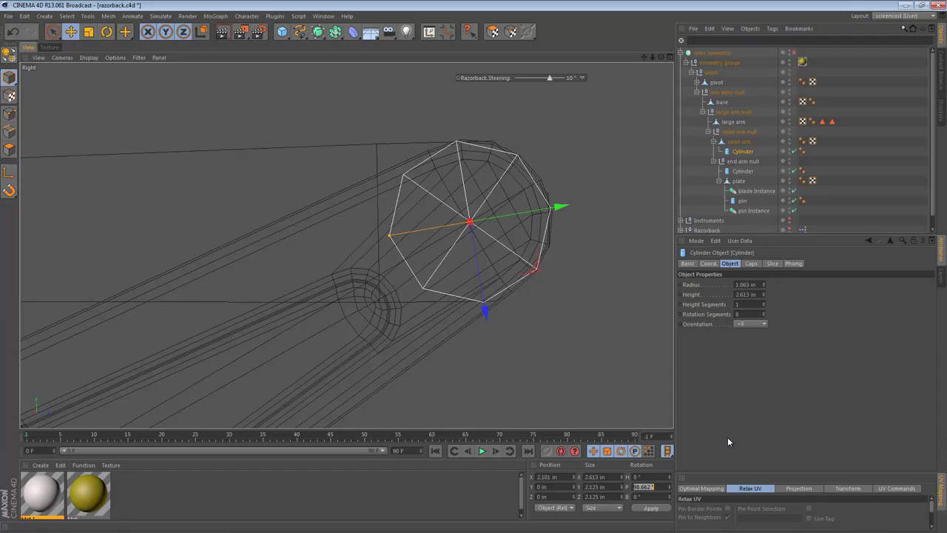
type("0")
key("Return")
key("F1")
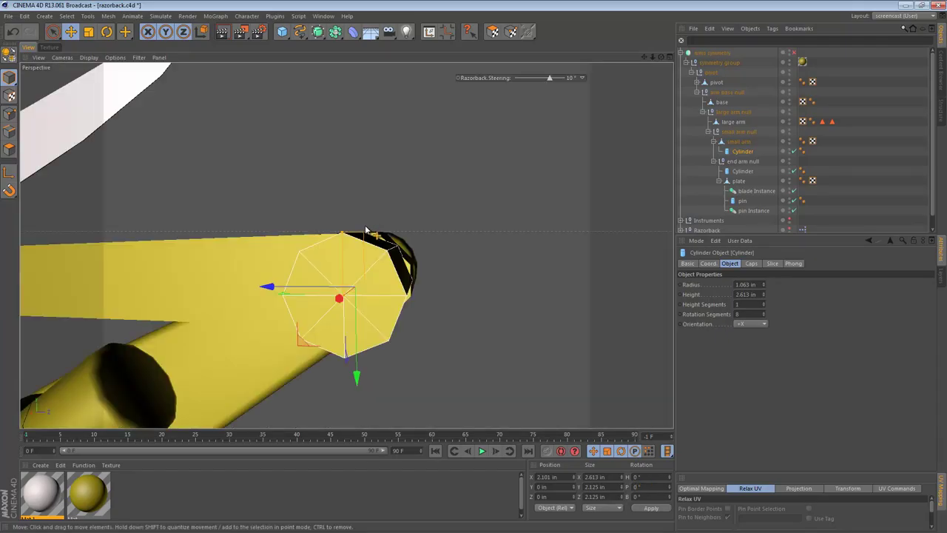
- Scale the end arm null's cylinder down uniformly in the Right view to about 2.543 × 1.525 × 1.525 in
left_click_drag(383, 260, 498, 224, "alt")
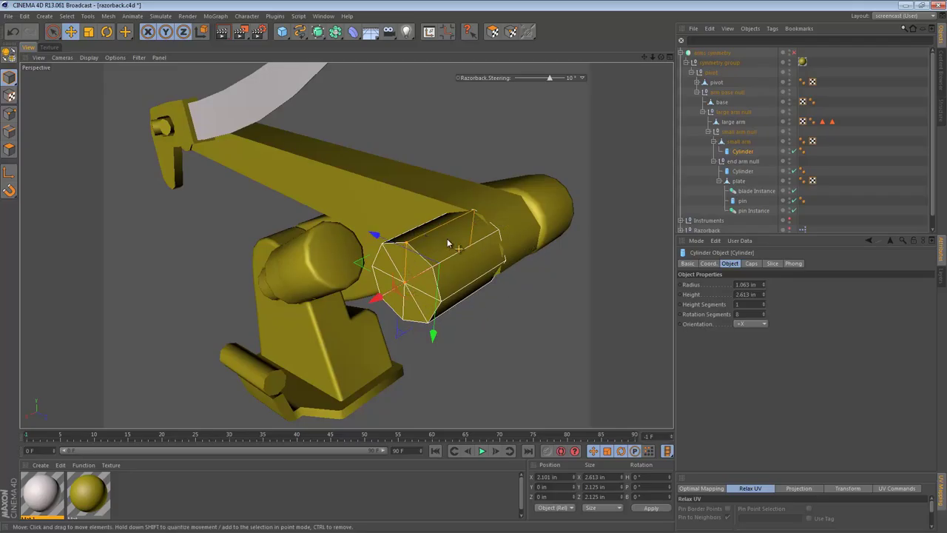
scroll(449, 230, "down", 5)
middle_click_drag(473, 222, 460, 277, "alt")
left_click_drag(304, 177, 477, 290, "alt")
right_click_drag(324, 173, 429, 173, "alt")
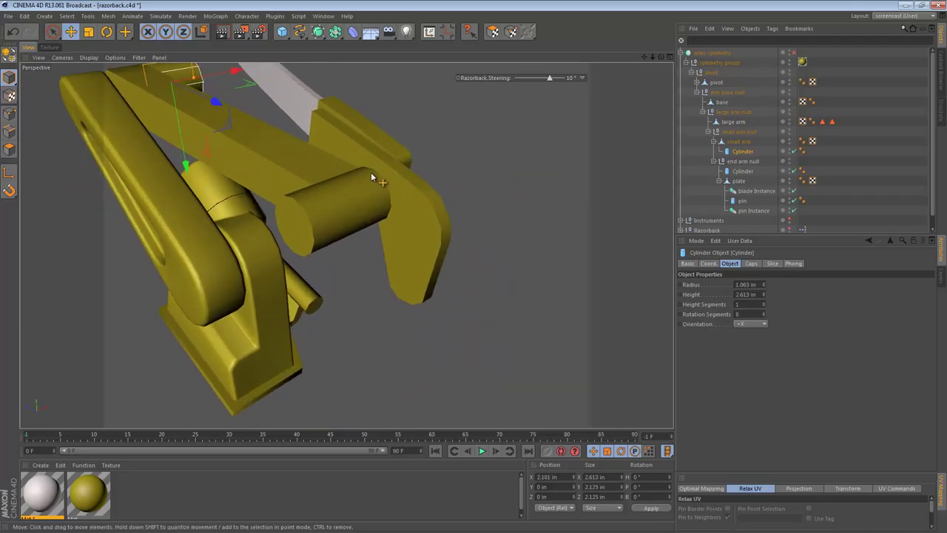
left_click_drag(371, 175, 475, 238, "alt")
left_click(434, 272)
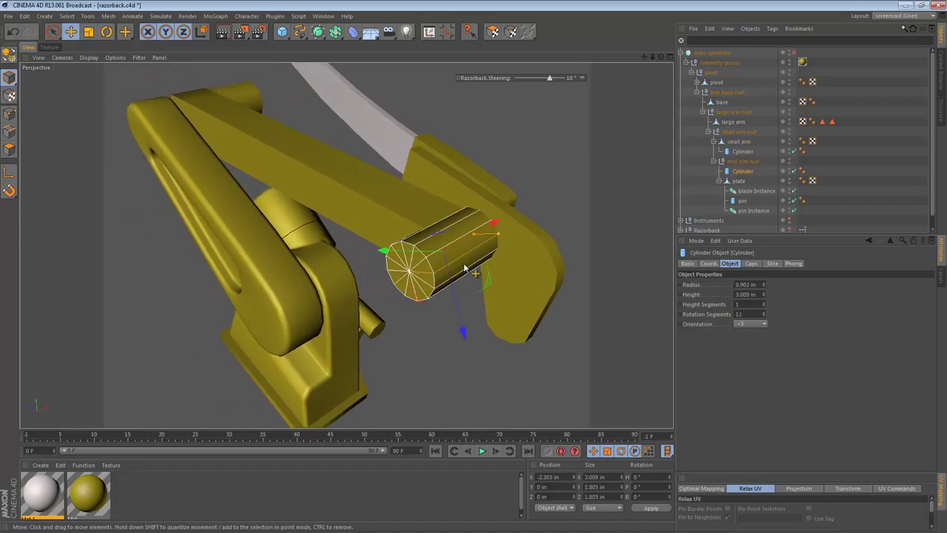
middle_click(435, 272)
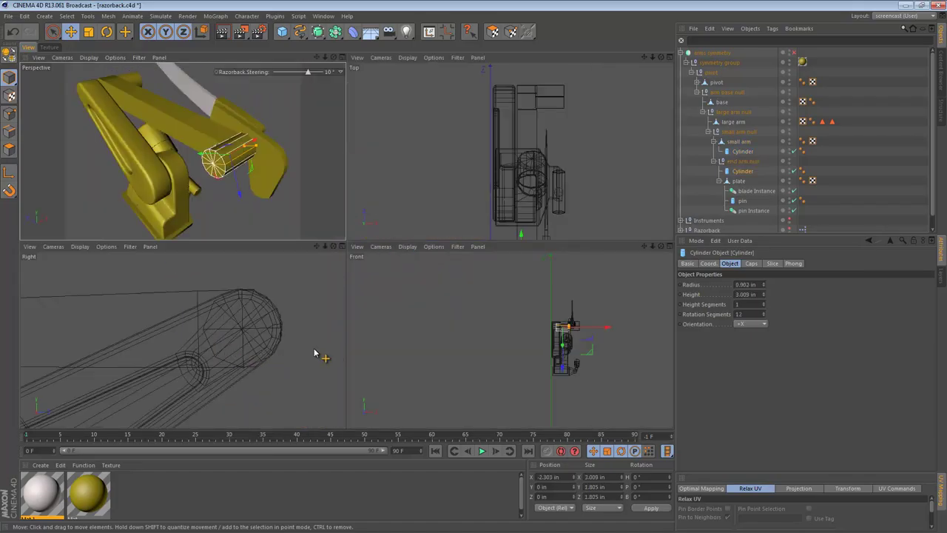
middle_click(314, 353)
left_click_drag(296, 349, 475, 290, "alt")
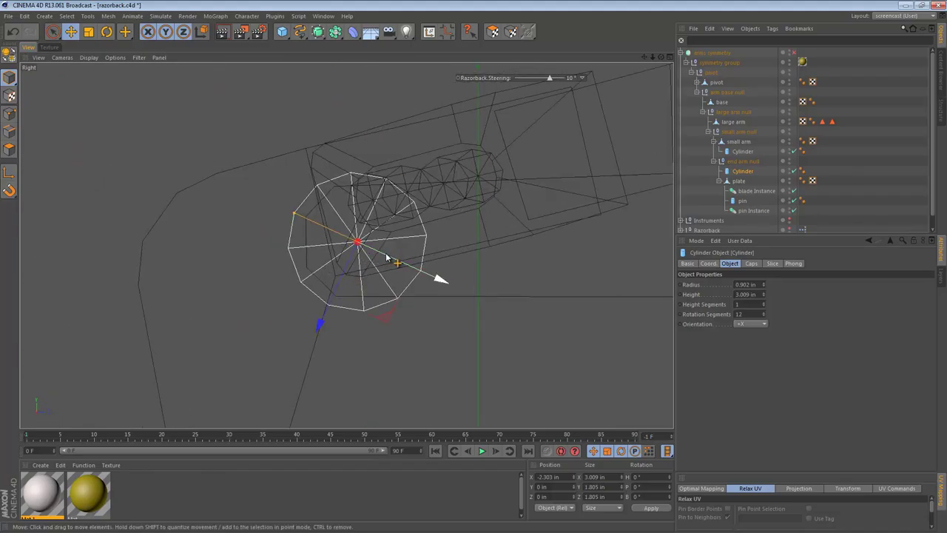
key("t")
left_click_drag(506, 226, 456, 269)
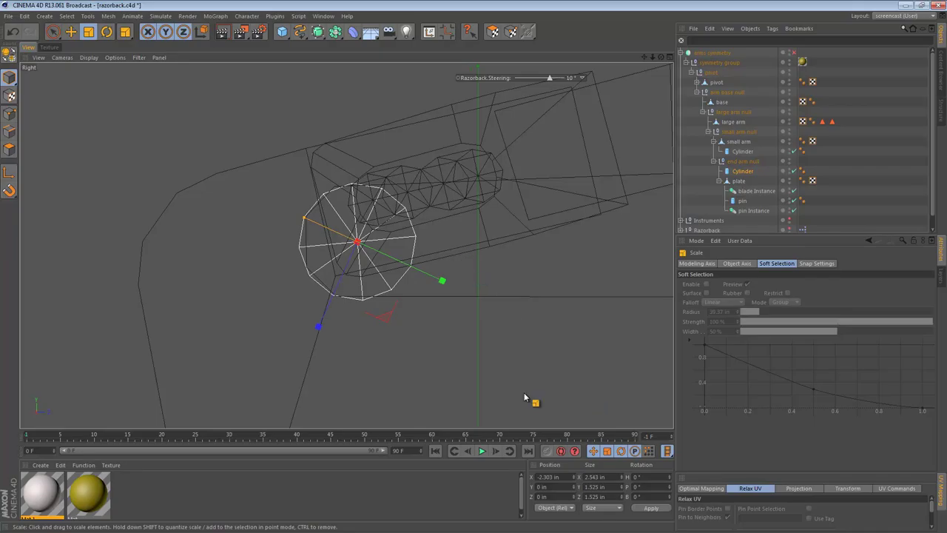
right_click_drag(567, 271, 495, 283, "alt")
middle_click_drag(525, 284, 155, 287, "alt")
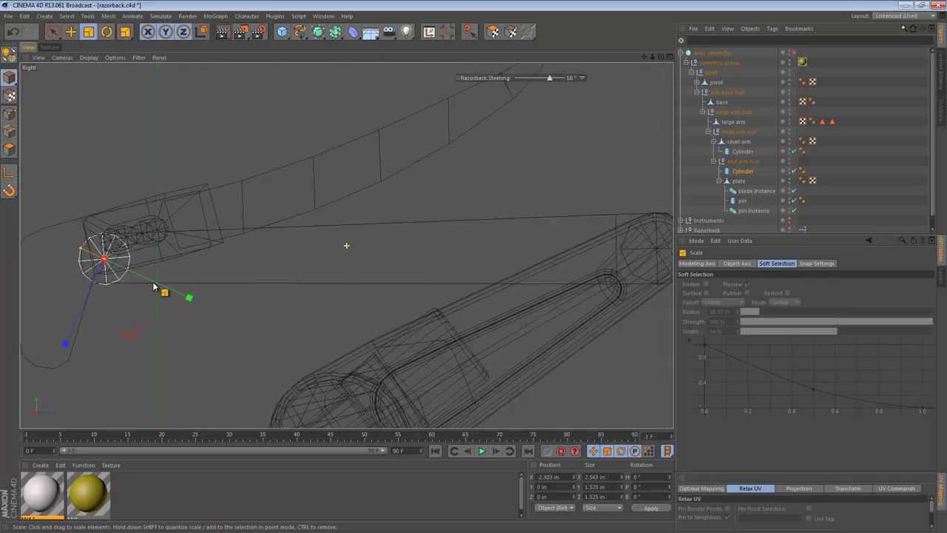
right_click_drag(320, 280, 303, 285, "alt")
key("F1")
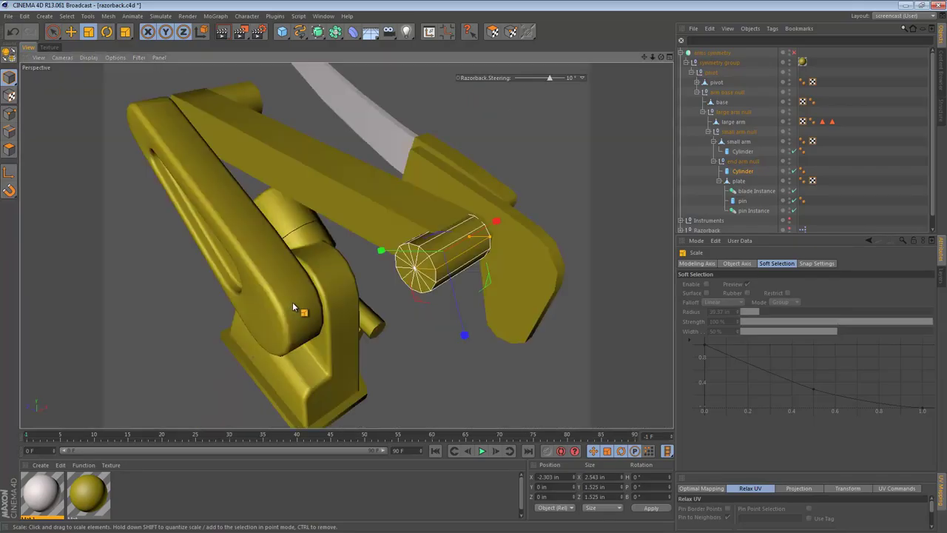
- Reparent the end arm null's cylinder under the small arm, alongside the small arm's own cylinder
left_click_drag(371, 264, 383, 239, "alt")
middle_click_drag(383, 239, 458, 260, "alt")
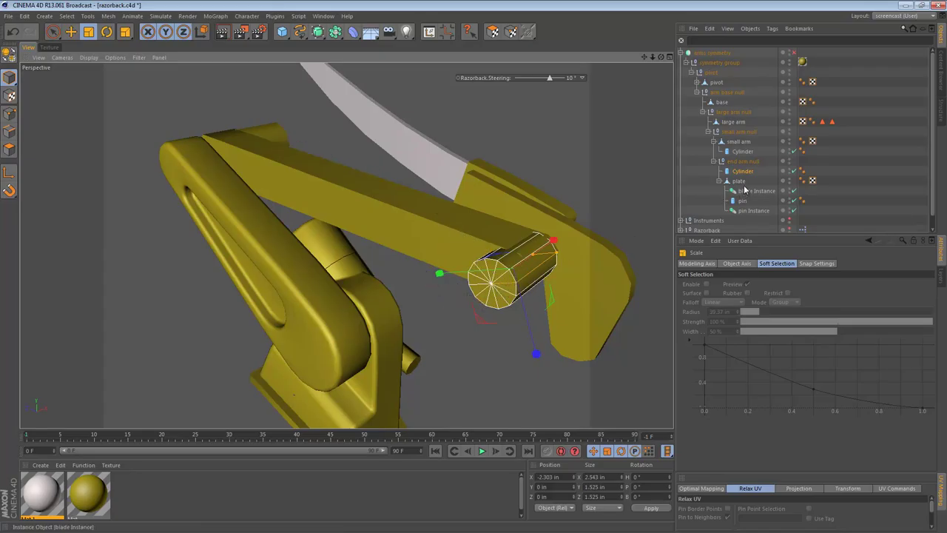
left_click(743, 151)
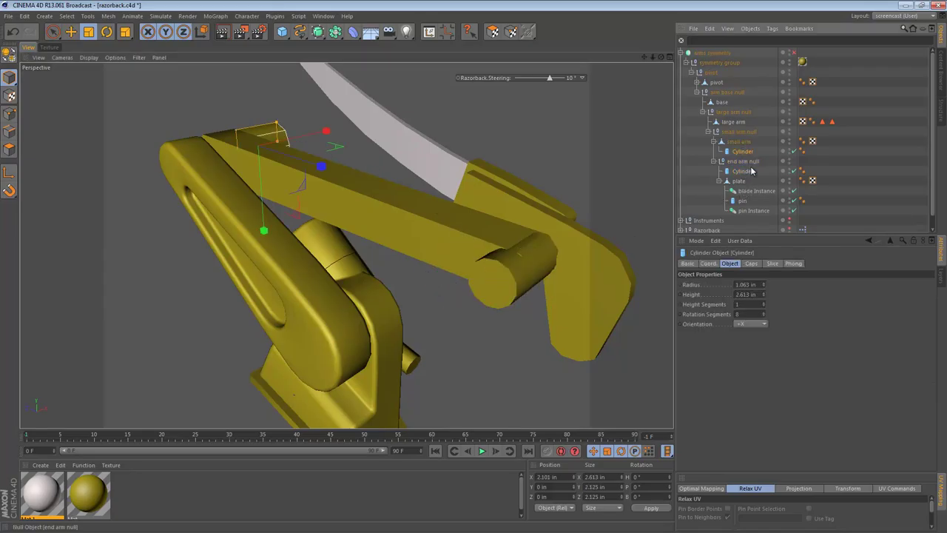
left_click(745, 171)
left_click(742, 162)
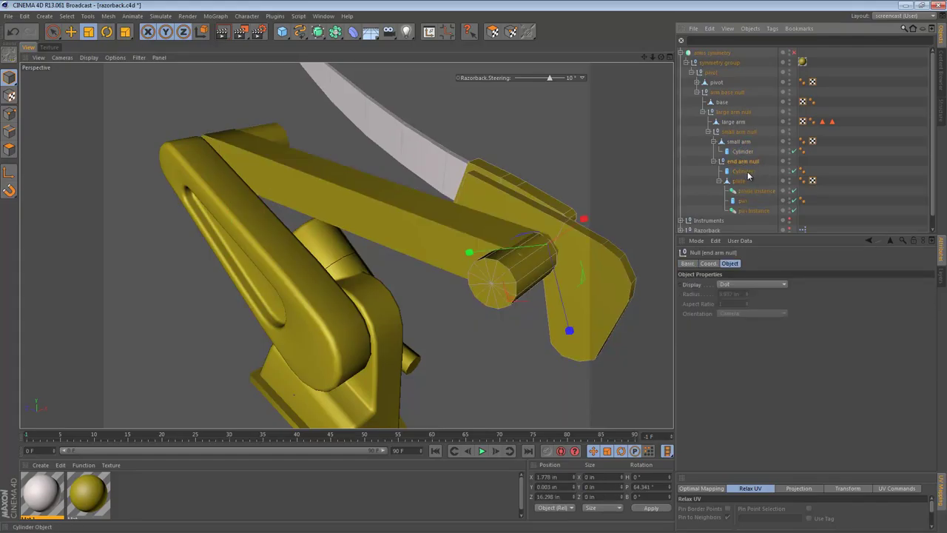
left_click(742, 171)
left_click(743, 161)
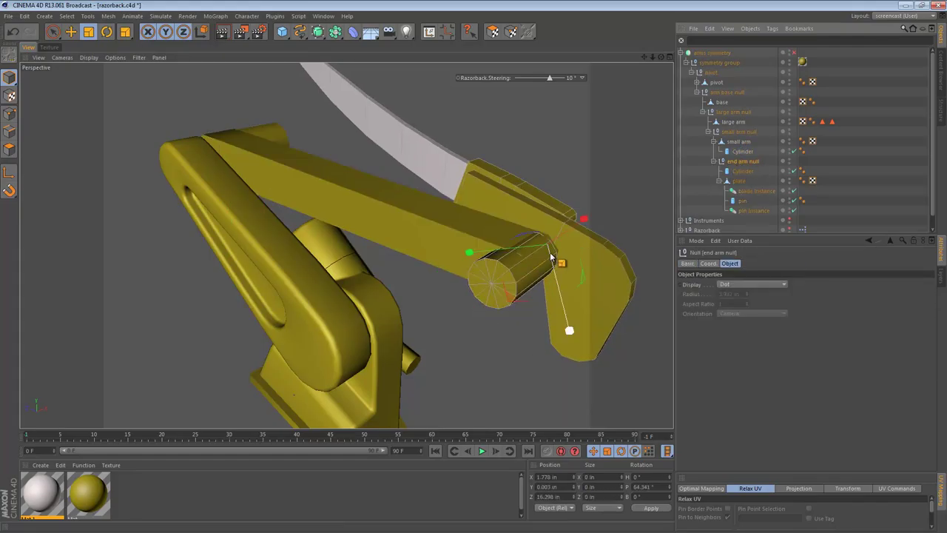
key("r")
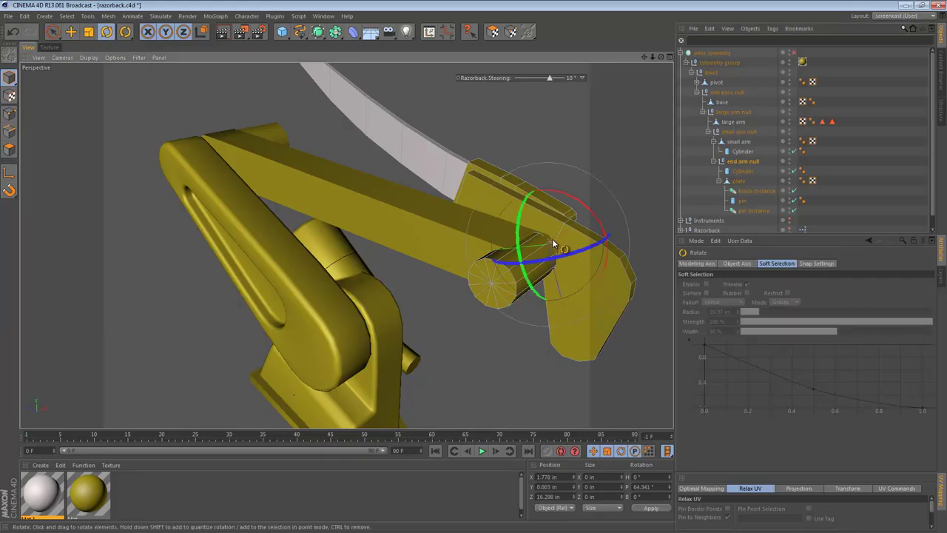
left_click(742, 170)
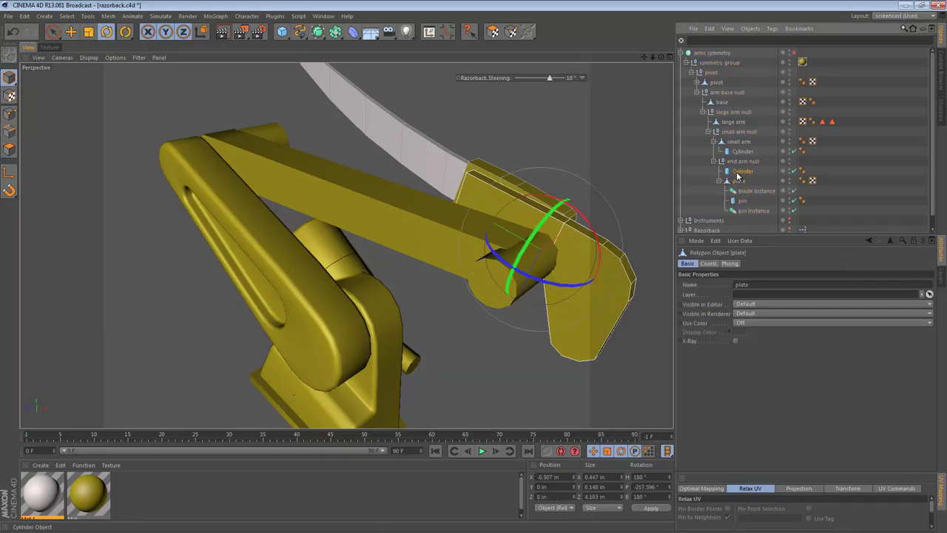
left_click_drag(746, 154, 743, 153)
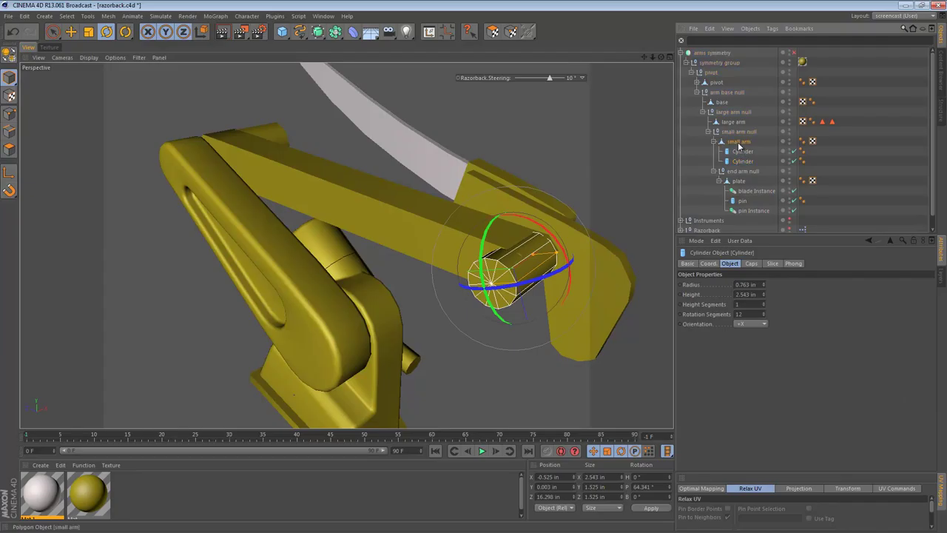
- Ungroup both cylinders from the small arm to sit directly under the small arm null, and select the end joint's cylinder
left_click(738, 141)
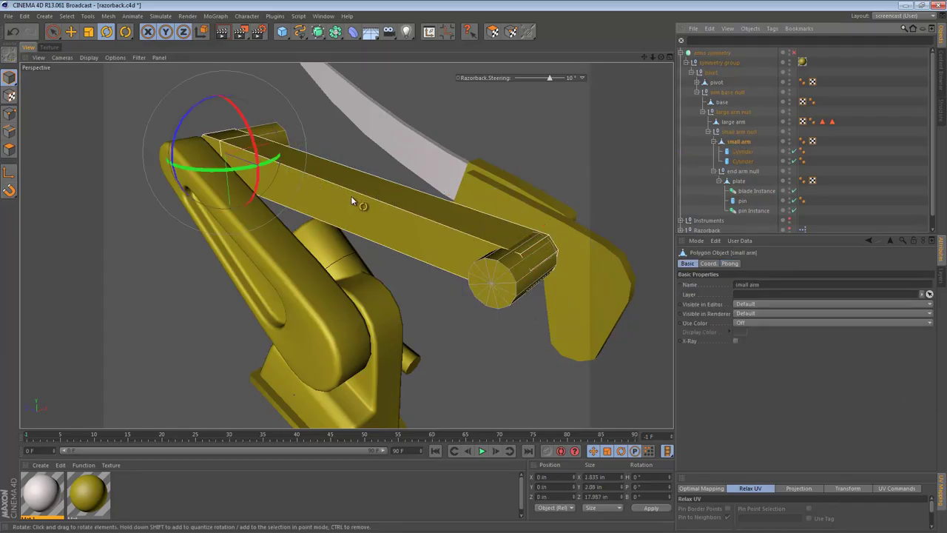
left_click(739, 133)
left_click(736, 143)
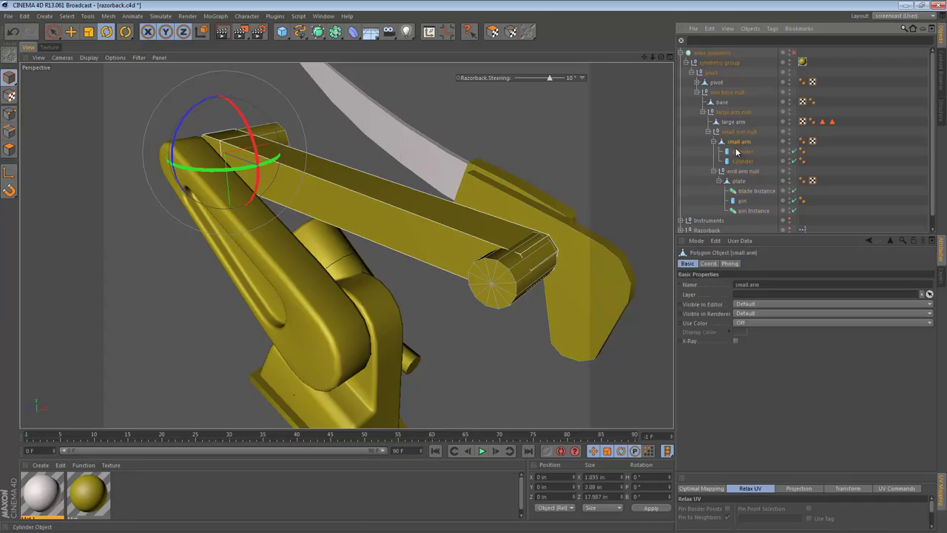
key("shift+g")
left_click(738, 161)
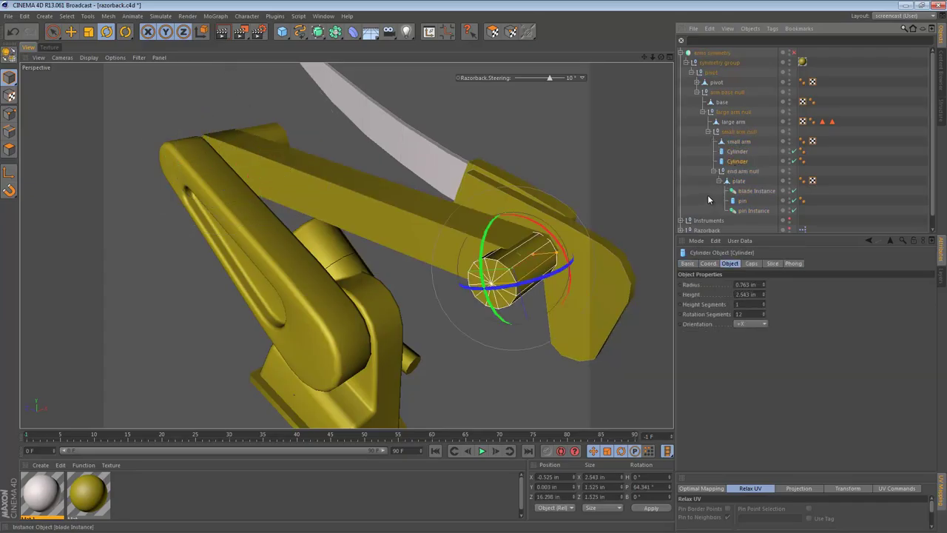
- Compare the positions and orientations of the two cylinders at the ends of the small arm in the Right view
left_click(737, 151)
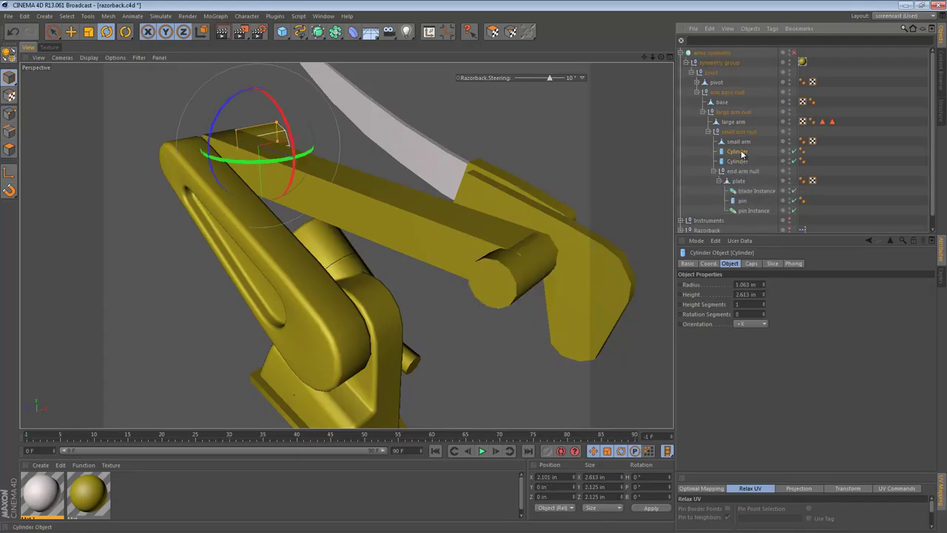
middle_click(449, 242)
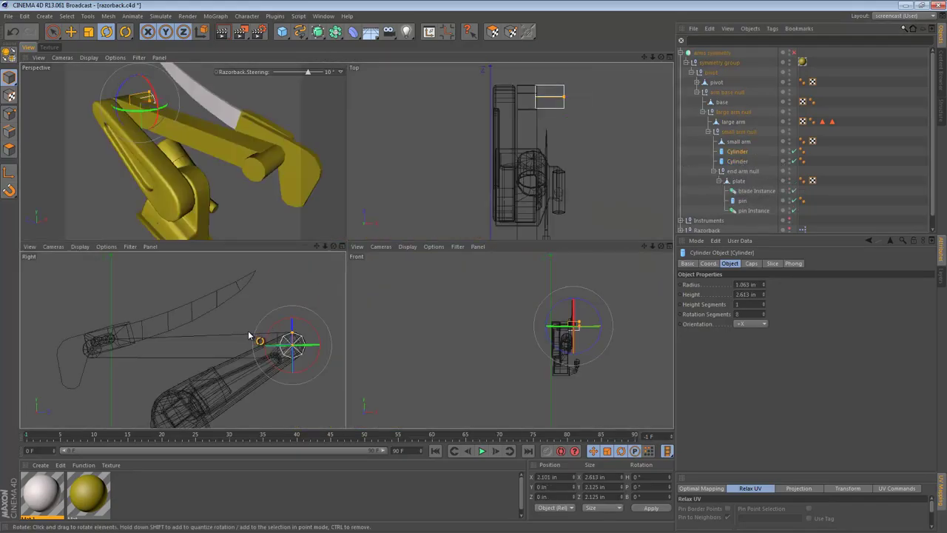
middle_click(256, 335)
left_click(740, 162)
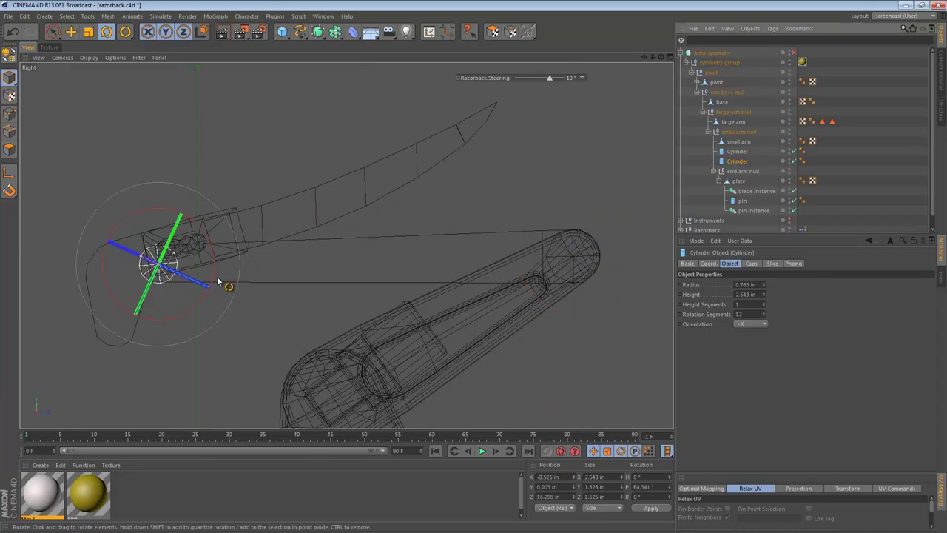
left_click(737, 151)
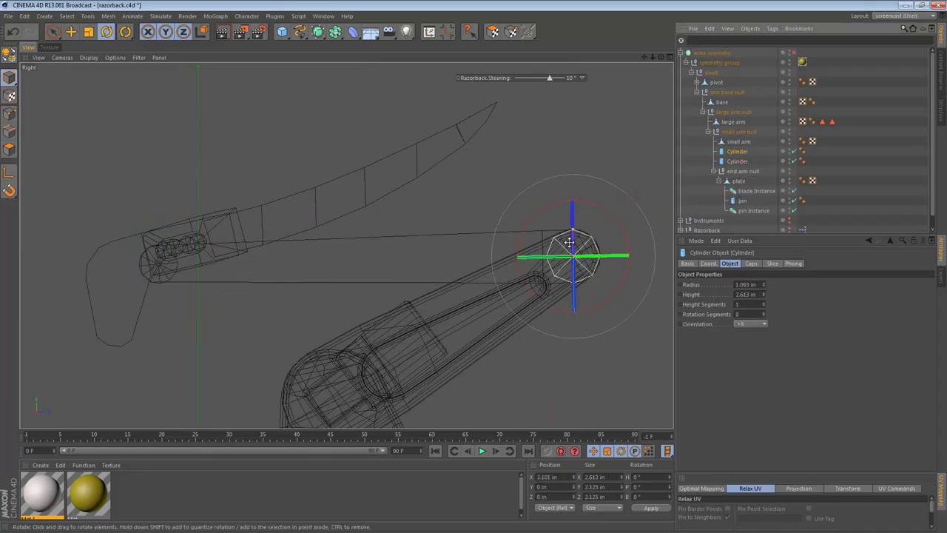
left_click(738, 161)
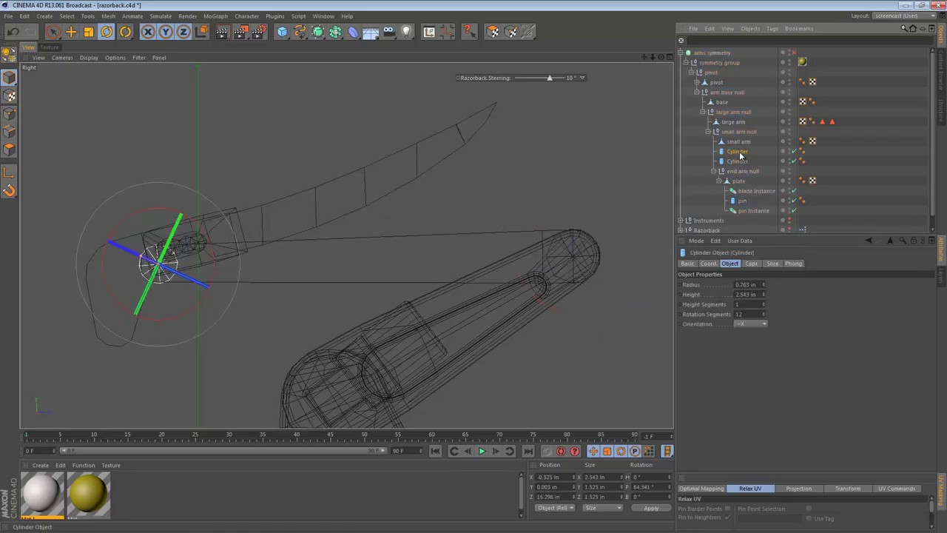
left_click(737, 152)
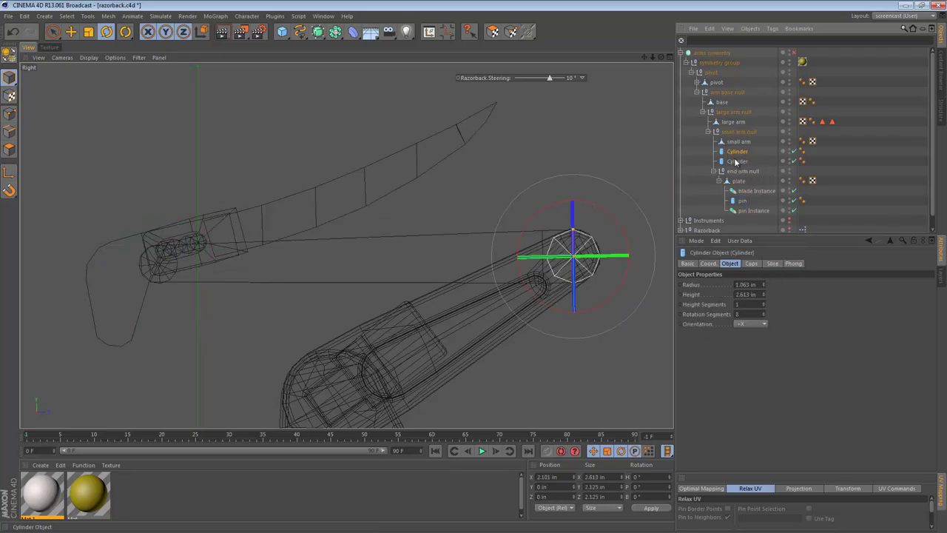
left_click(736, 161)
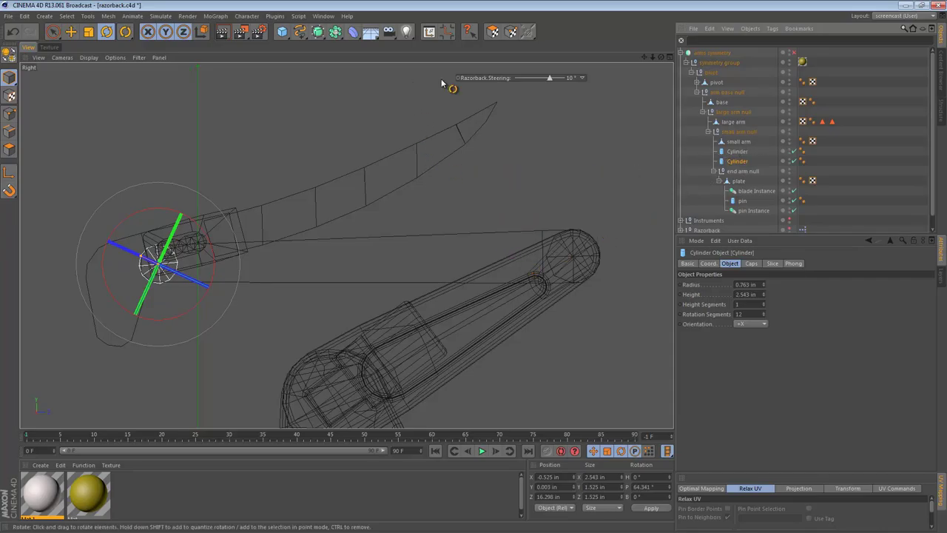
- Add a Target tag to both cylinders under the small arm null
left_click(739, 151)
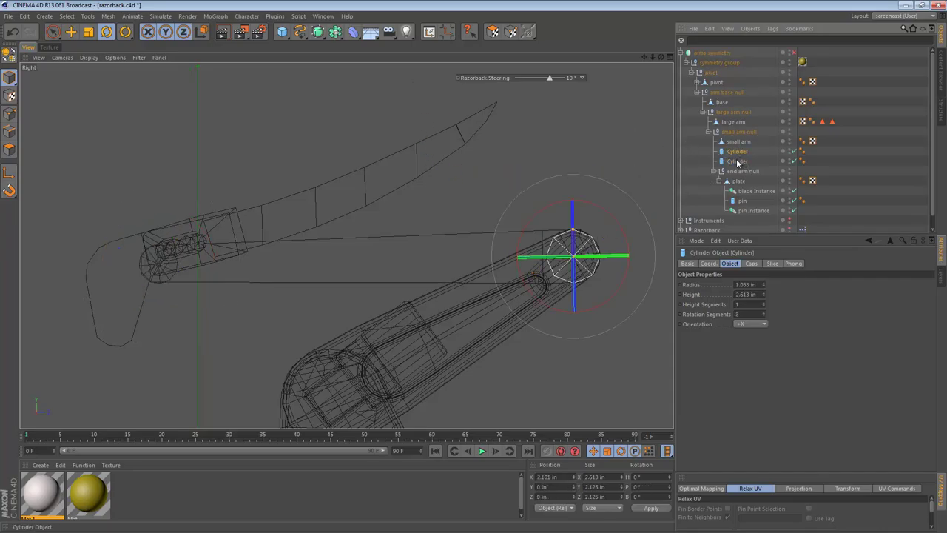
left_click(737, 162, "ctrl")
right_click(742, 153)
mouse_move(786, 158)
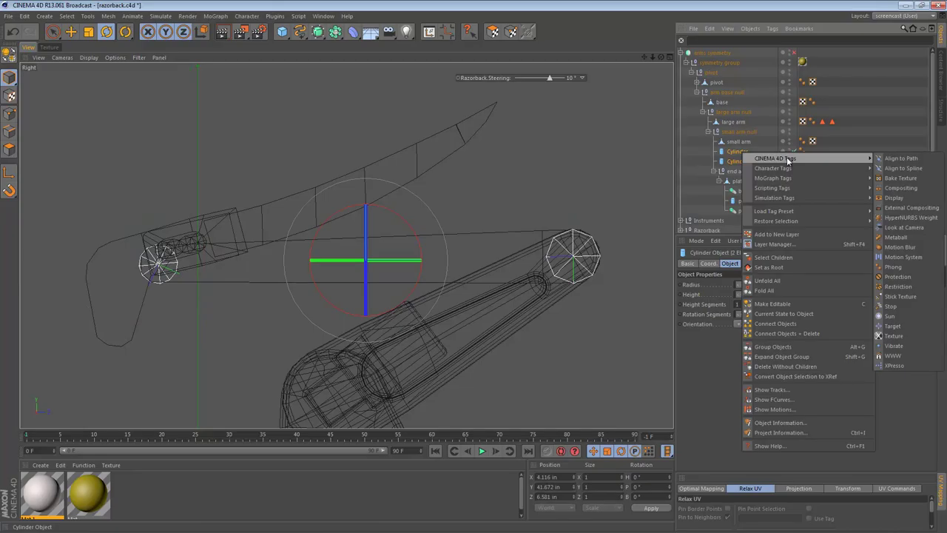
left_click(914, 327)
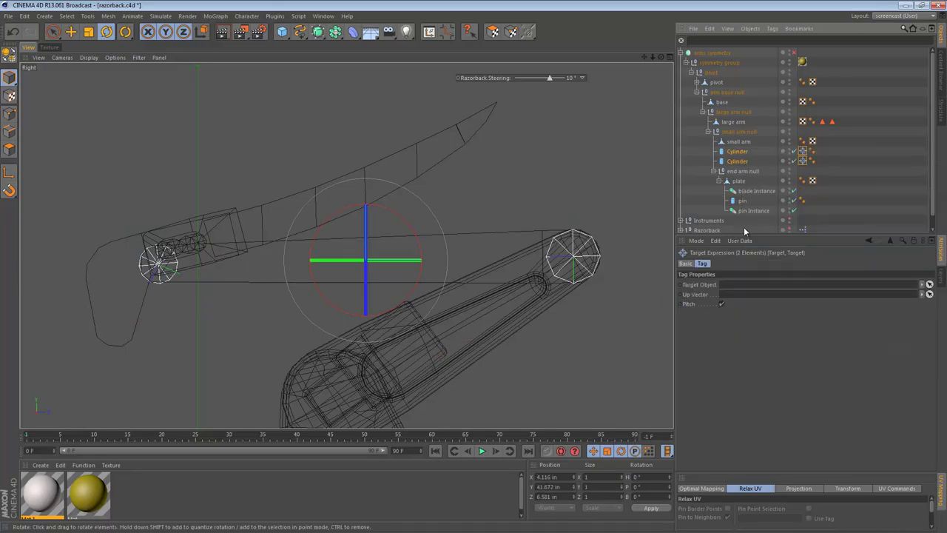
left_click(879, 169)
- Rename the small arm's joint cylinder to Cylinder 1 and the end joint's cylinder to Cylinder 2
left_click(803, 151)
left_click(738, 153)
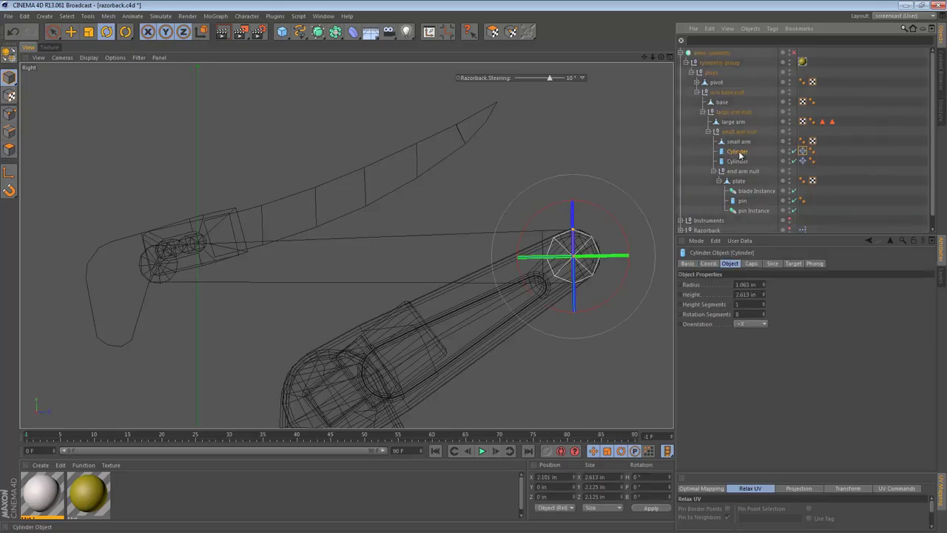
double_click(738, 152)
key("Return")
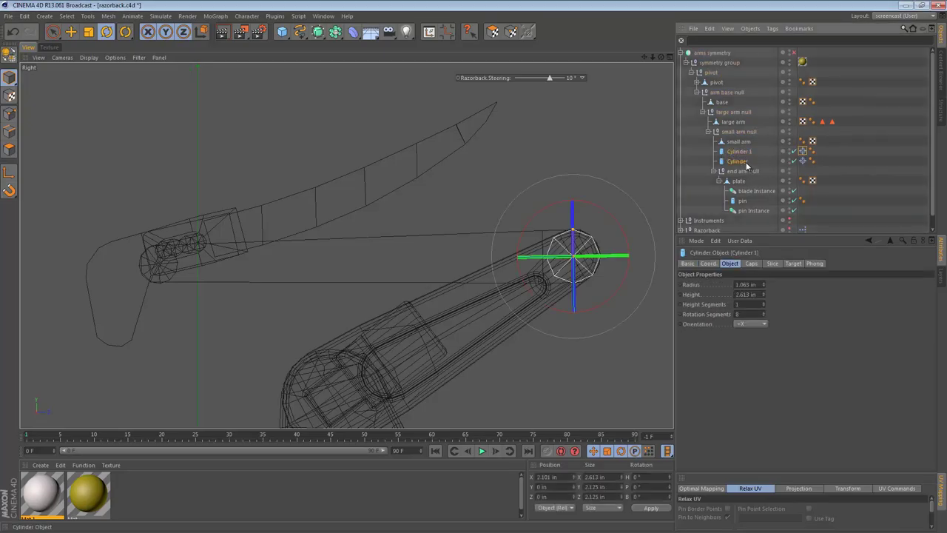
double_click(742, 162)
type("2")
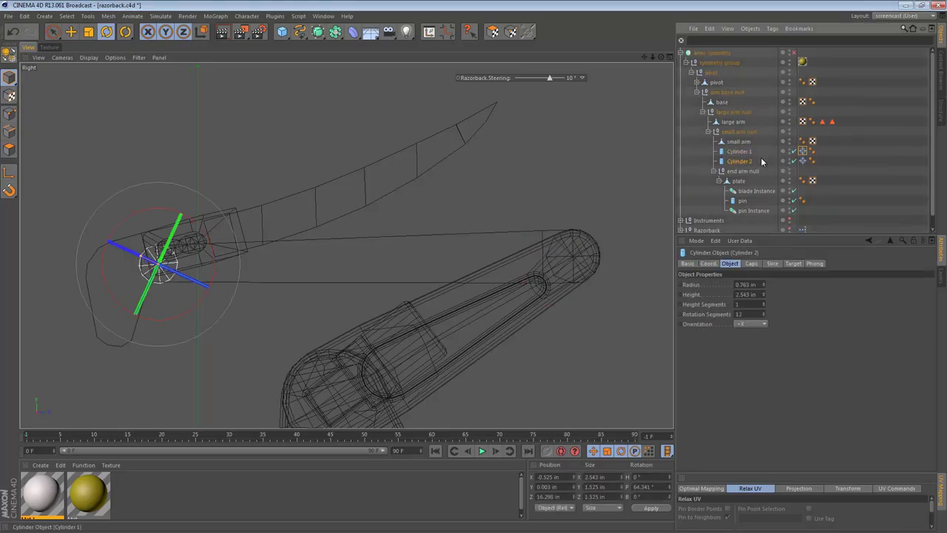
key("Return")
- Assign Cylinder 2 as the target object of Cylinder 1's Target tag
left_click(740, 152)
left_click(802, 151)
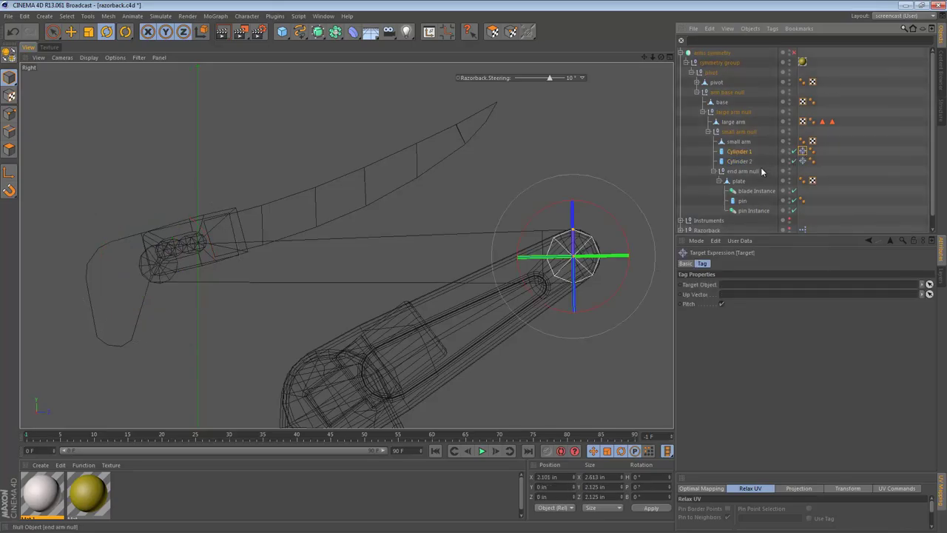
left_click_drag(742, 161, 750, 160)
mouse_move(737, 274)
left_mouse_down()
mouse_move(740, 298)
mouse_move(746, 287)
left_mouse_up()
- Assign Cylinder 1 as the target object of Cylinder 2's Target tag
left_click(740, 161)
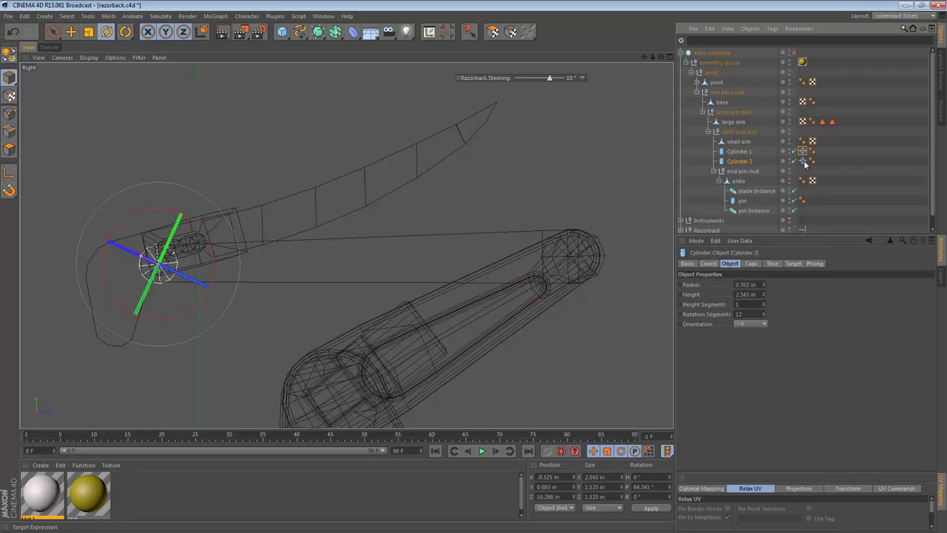
left_click(803, 160)
left_click_drag(739, 152, 741, 155)
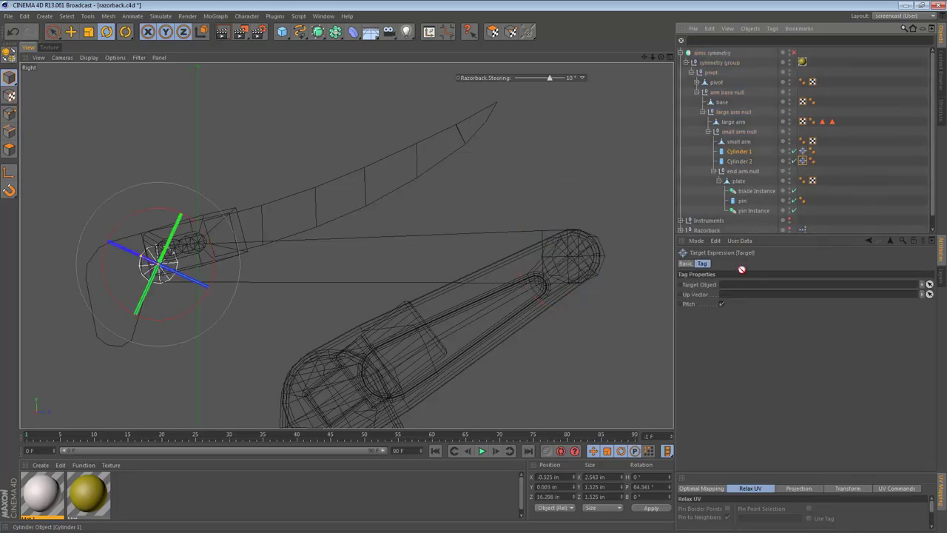
mouse_move(742, 269)
left_mouse_down()
mouse_move(741, 298)
mouse_move(750, 286)
left_mouse_up()
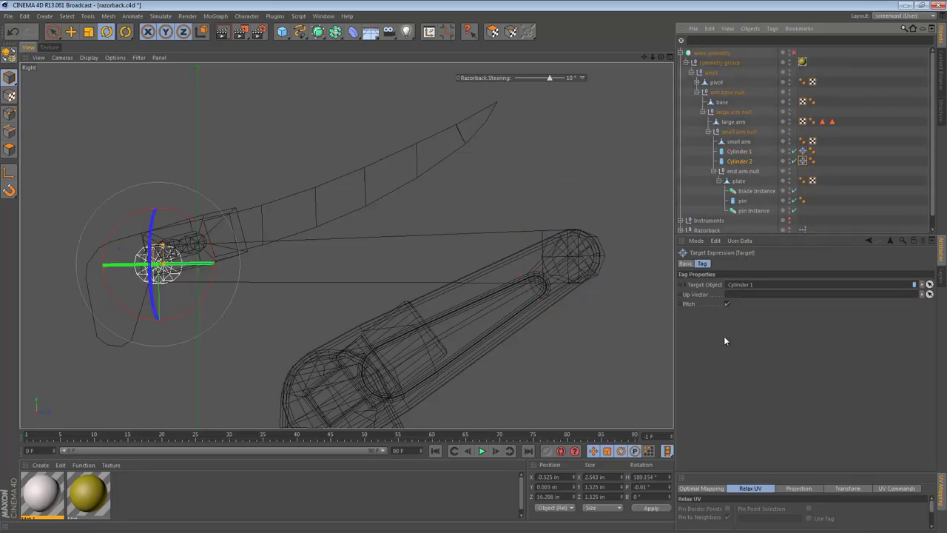
- Set the X position of both Cylinder 1 and Cylinder 2 to 0 in so they line up with each other
key("F2")
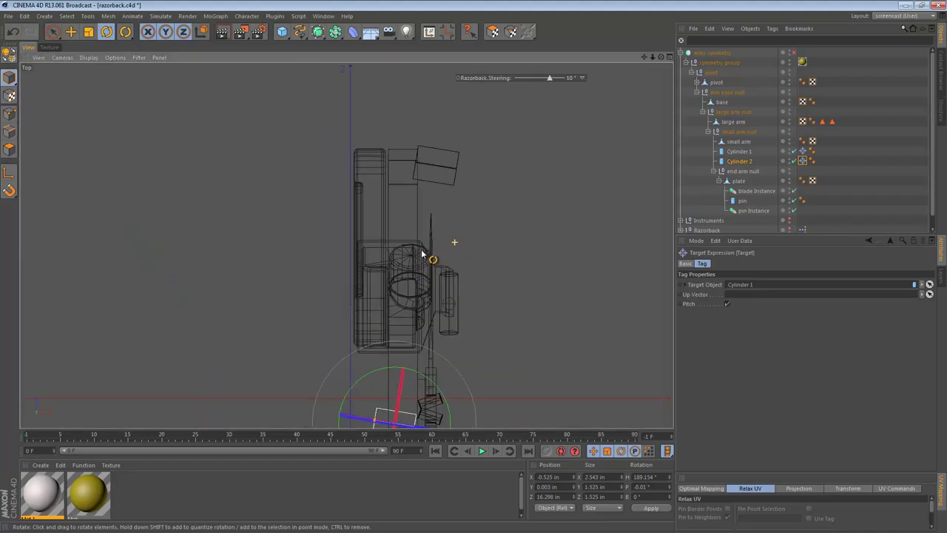
right_click_drag(422, 253, 416, 265, "alt")
middle_click_drag(415, 265, 377, 215, "alt")
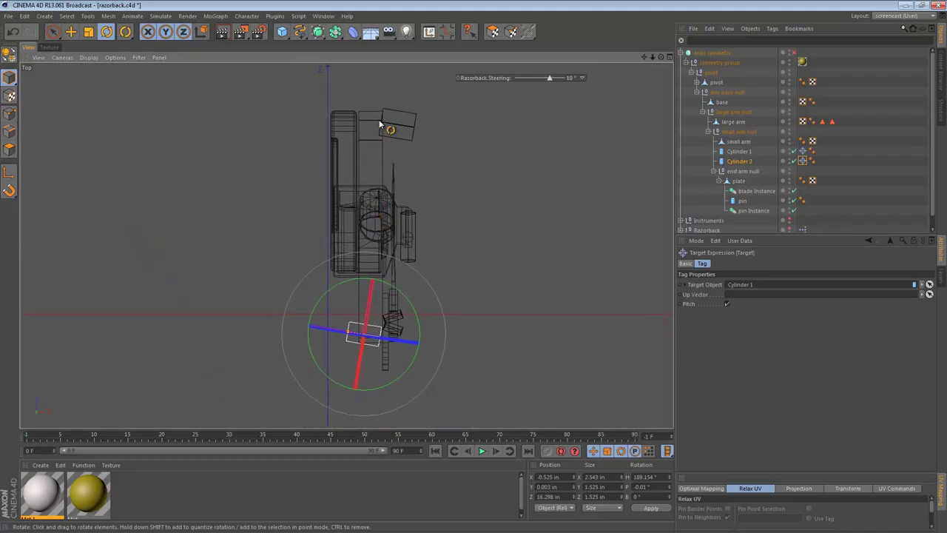
left_click_drag(393, 122, 389, 148)
left_click(739, 151)
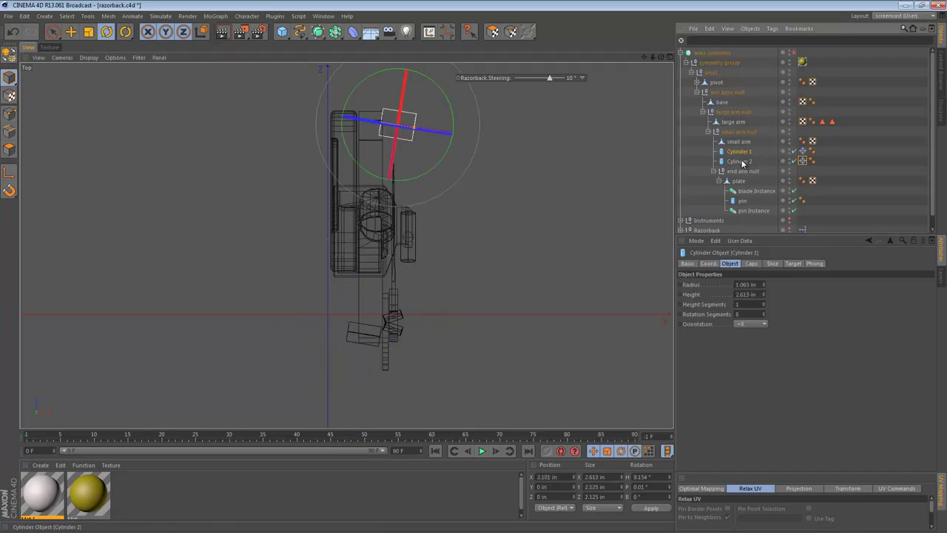
left_click(740, 161, "ctrl")
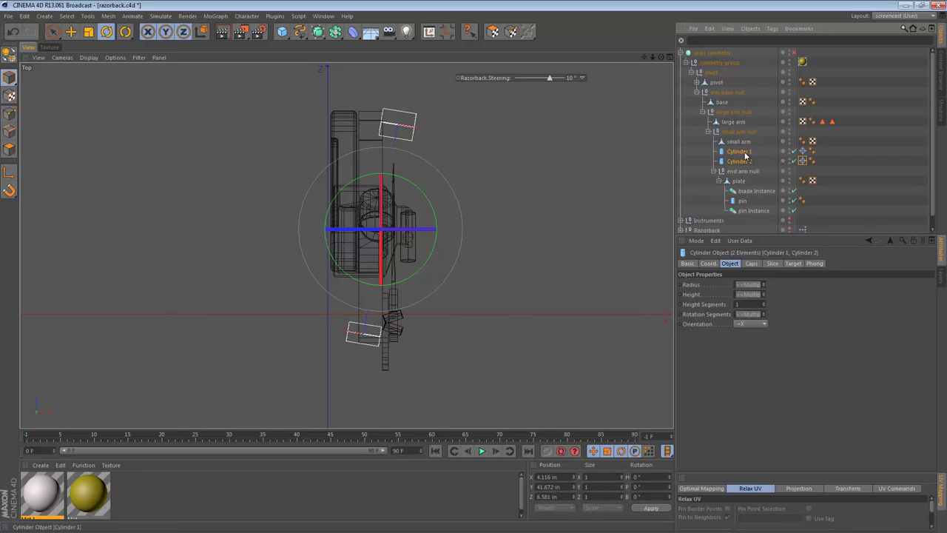
left_click(708, 264)
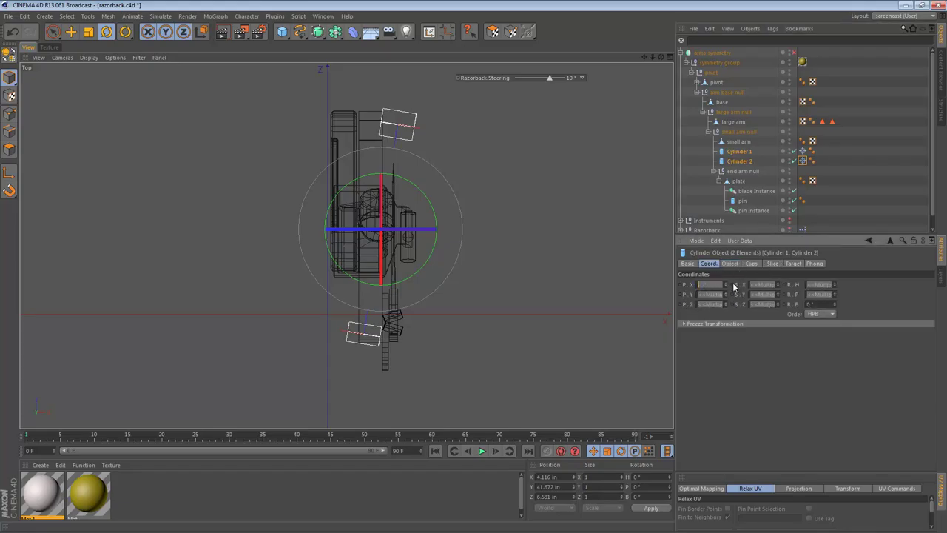
left_click_drag(725, 283, 718, 283)
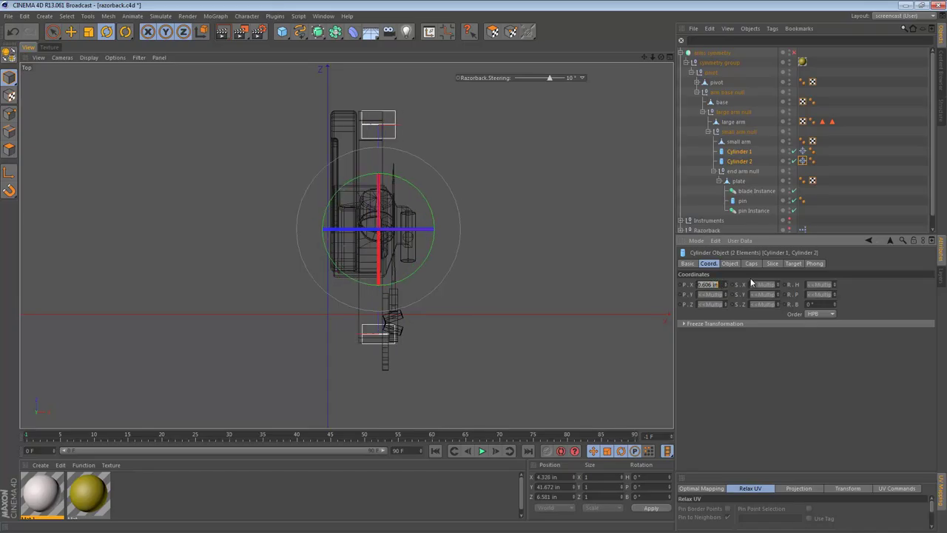
key("Return")
right_click_drag(353, 177, 390, 183, "alt")
key("F1")
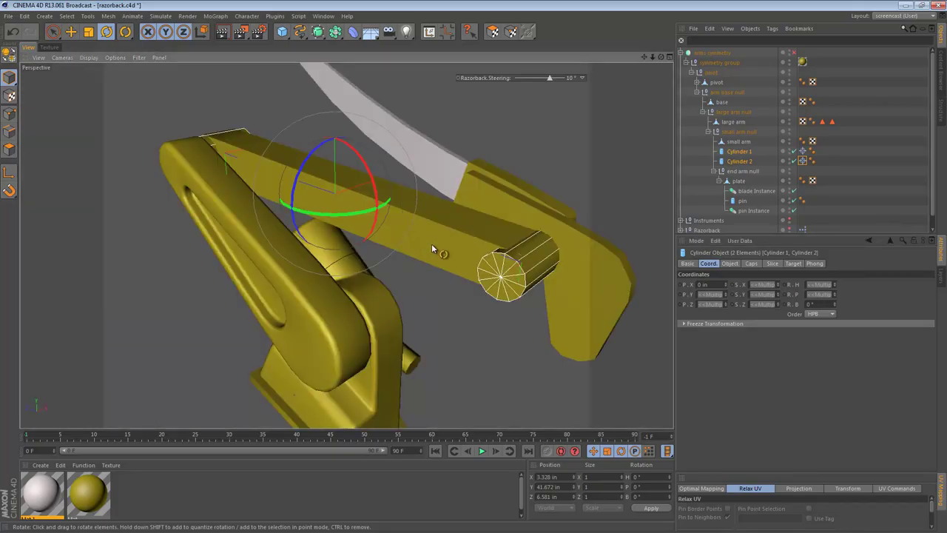
scroll(529, 246, "up", 2)
- Test the targeting by moving Cylinder 1 freely in the Right view, and undo the move
key("F5")
middle_click(248, 334)
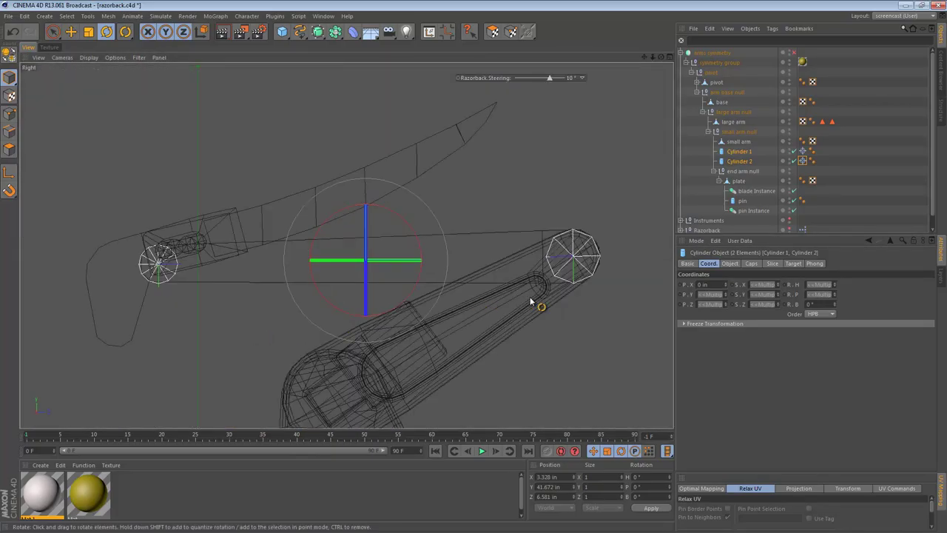
left_click(739, 152)
key("e")
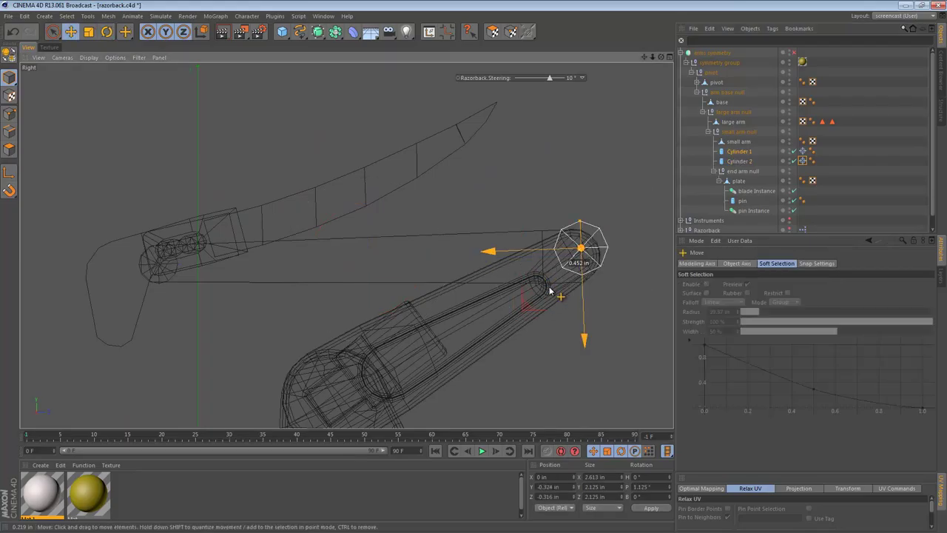
left_click_drag(551, 284, 300, 133)
left_click_drag(248, 133, 251, 134)
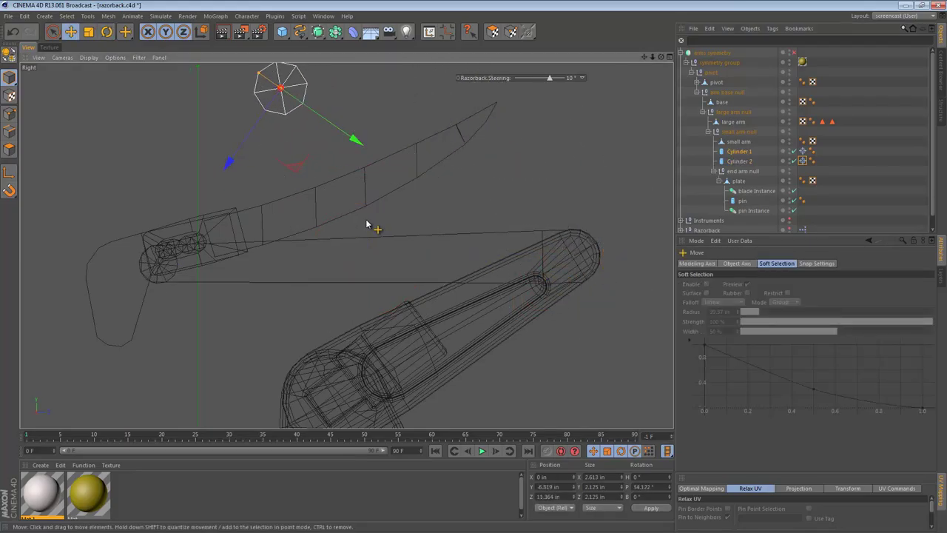
key("ctrl+z")
- Delete the Target tags from Cylinder 1 and Cylinder 2
left_click(803, 152, "shift")
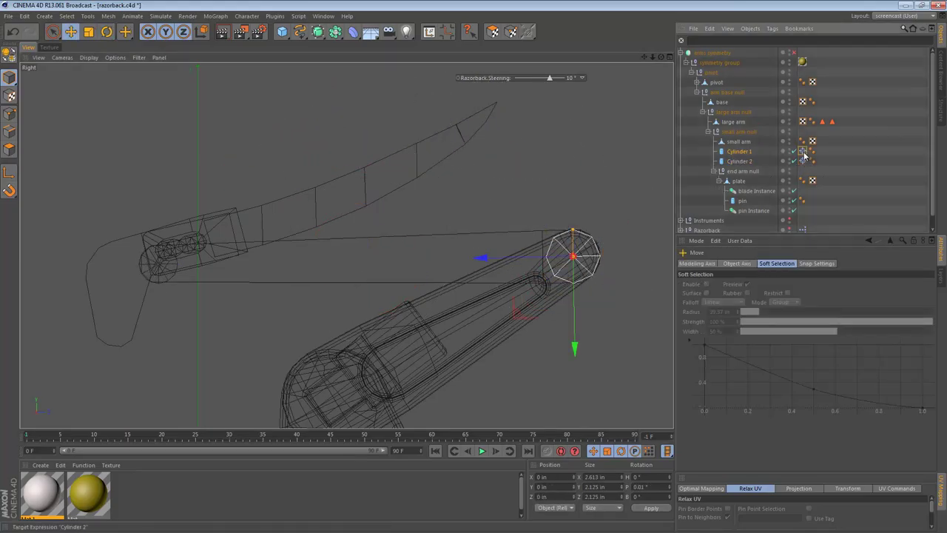
key("Delete")
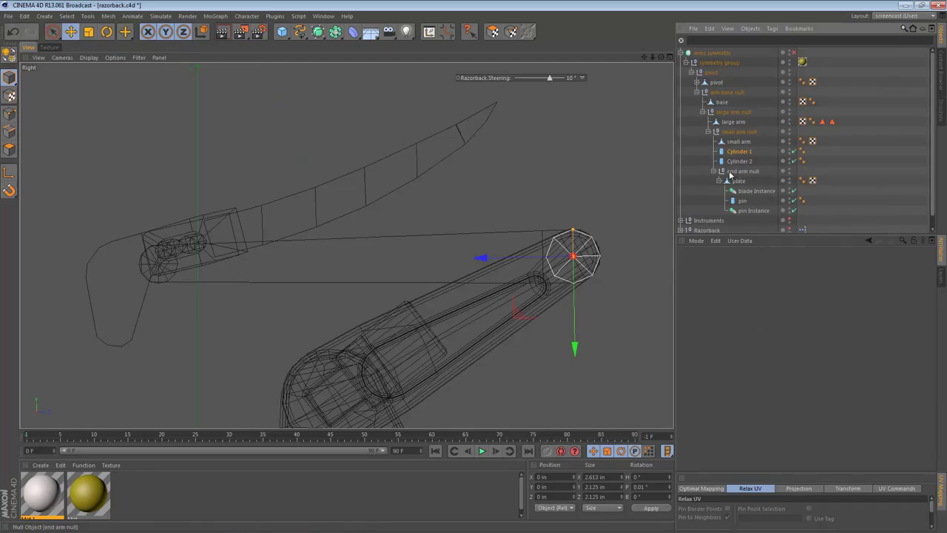
- Move Cylinder 1 along X in the Top view to about 0.391 in, flush against the large arm
left_click(738, 153)
key("F2")
key("o")
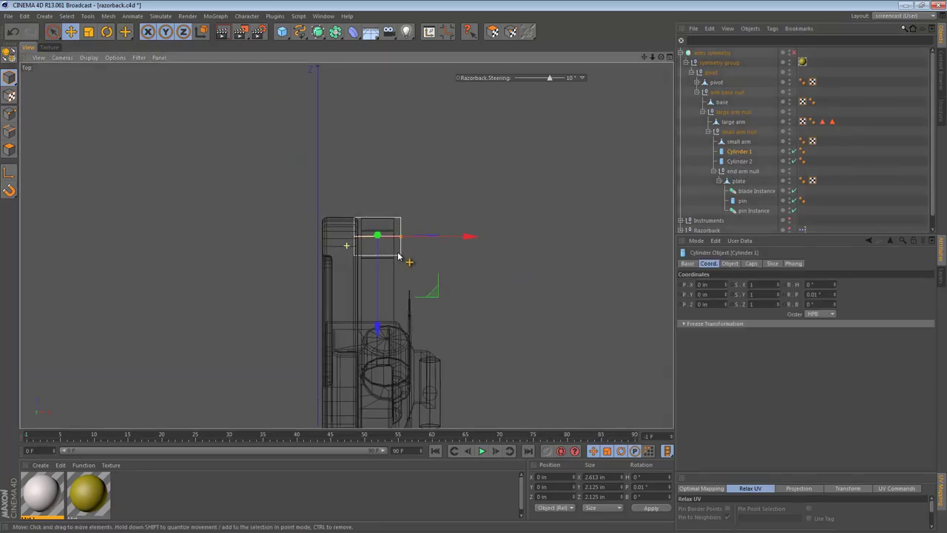
left_click_drag(436, 221, 454, 222)
right_click_drag(419, 259, 309, 277, "alt")
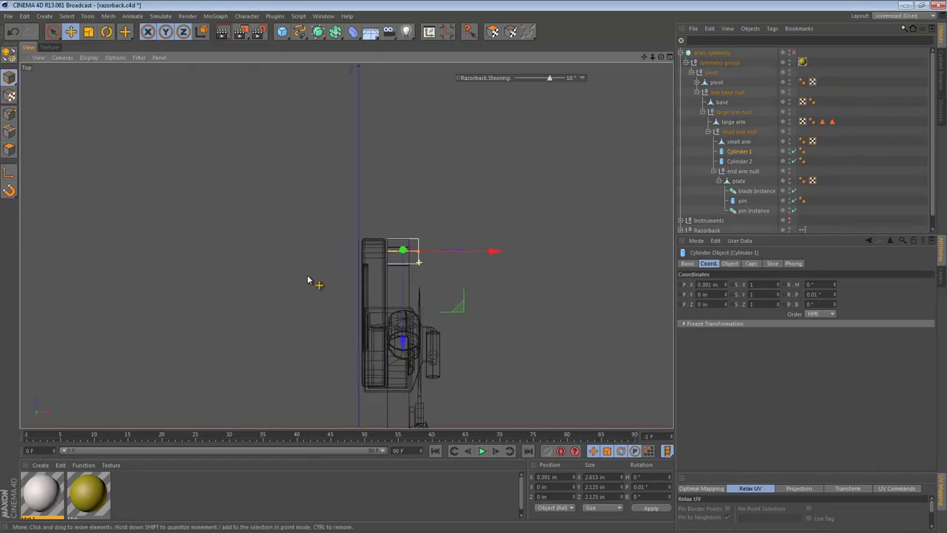
middle_click_drag(310, 259, 324, 91, "alt")
left_click(737, 154)
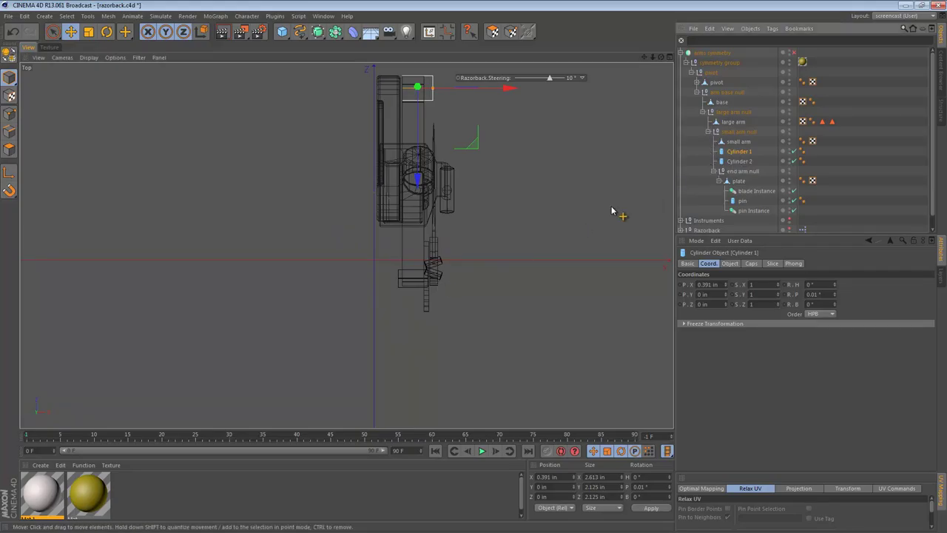
- Move Cylinder 2 along X in the Top view to about -0.383 in, flush against the plate, and check it in perspective
left_click(731, 162)
scroll(406, 298, "up", 5)
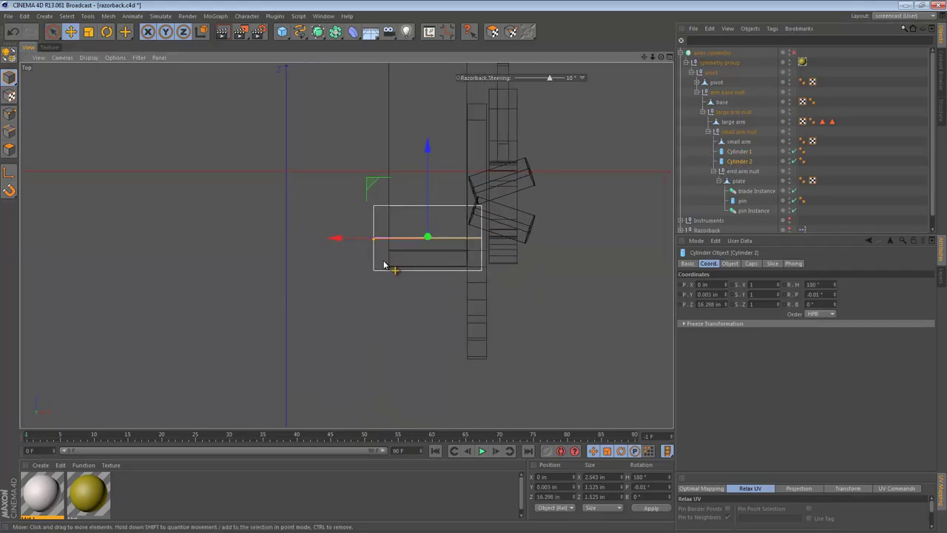
mouse_move(334, 239)
left_mouse_down()
mouse_move(304, 242)
mouse_move(318, 242)
left_mouse_up()
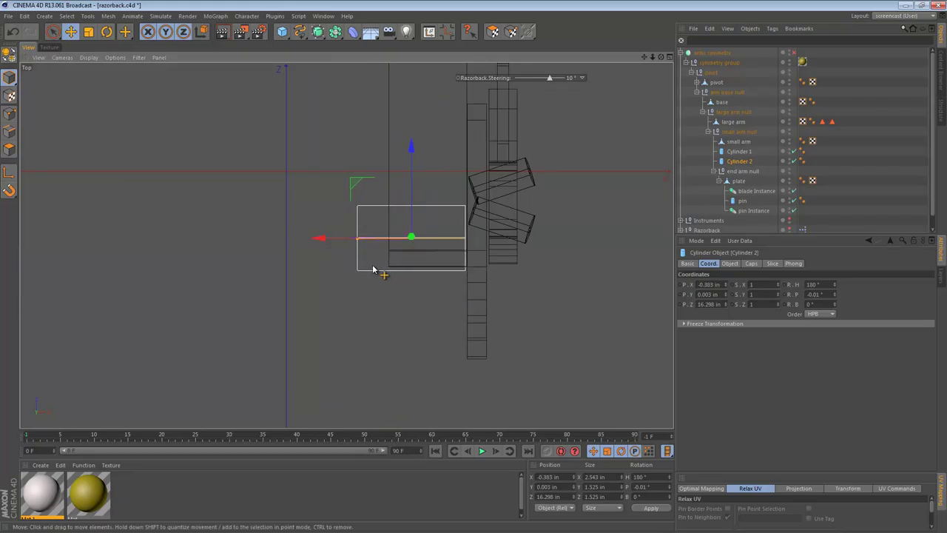
key("F1")
left_click_drag(457, 232, 110, 233, "alt")
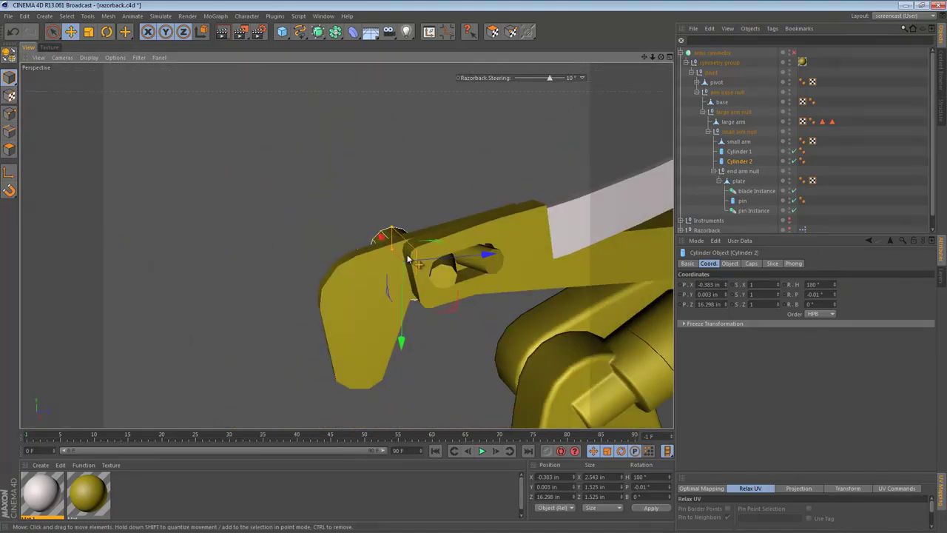
- Shorten Cylinder 1 in the Top view to a height of 2.032 in, with its X position at about -0.044 in
left_click_drag(409, 259, 356, 268, "alt")
left_click(351, 251)
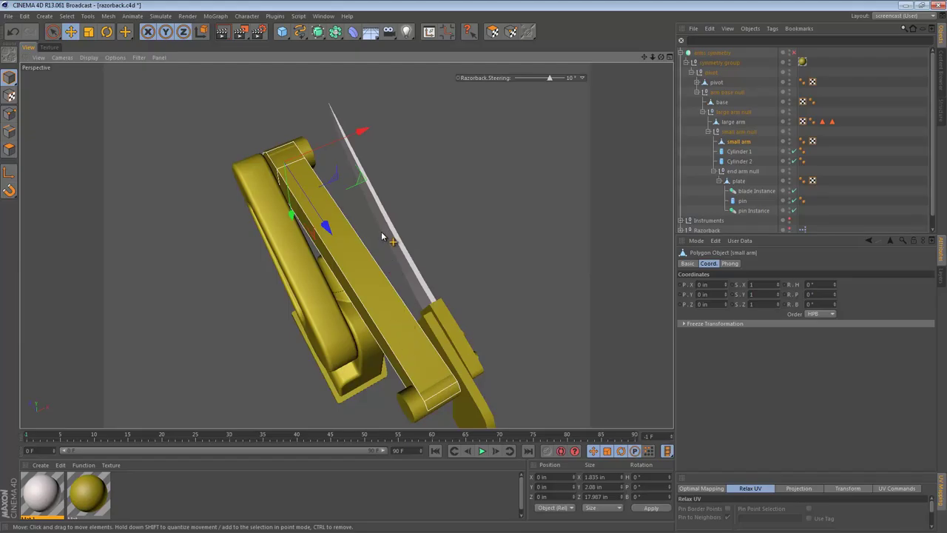
left_click(739, 151)
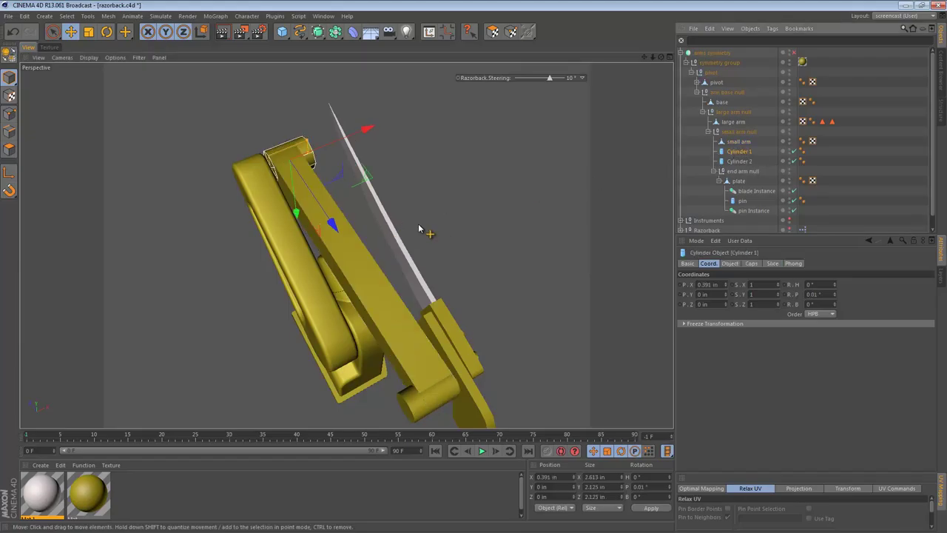
key("F2")
middle_click_drag(480, 191, 424, 388, "alt")
middle_click_drag(449, 232, 449, 374, "alt")
right_click_drag(470, 255, 361, 262, "alt")
middle_click_drag(374, 196, 347, 245, "alt")
right_click_drag(347, 245, 390, 313, "alt")
middle_click_drag(422, 249, 404, 306, "alt")
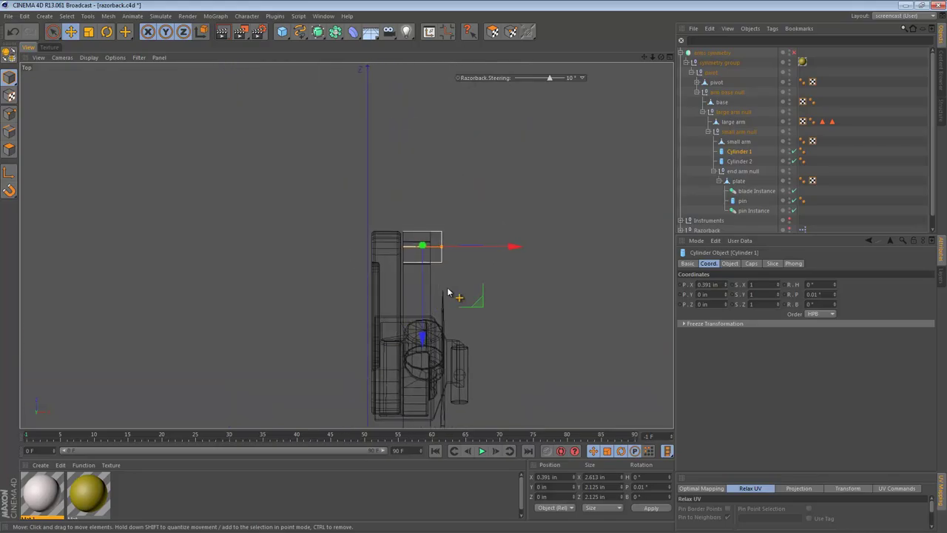
right_click_drag(421, 259, 461, 262, "alt")
scroll(460, 261, "up", 5)
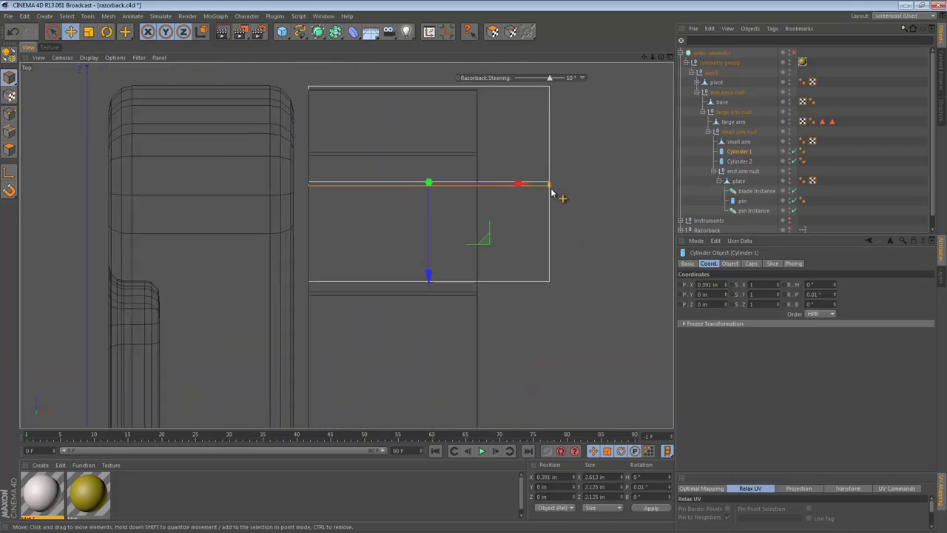
left_click_drag(551, 190, 481, 183)
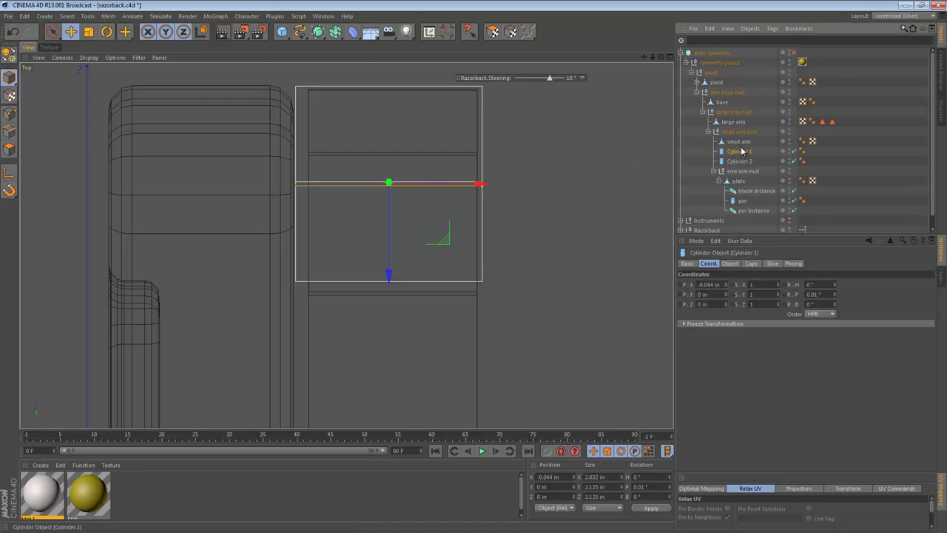
- Set Cylinder 2's height to 2.032 in to match Cylinder 1
left_click(731, 264)
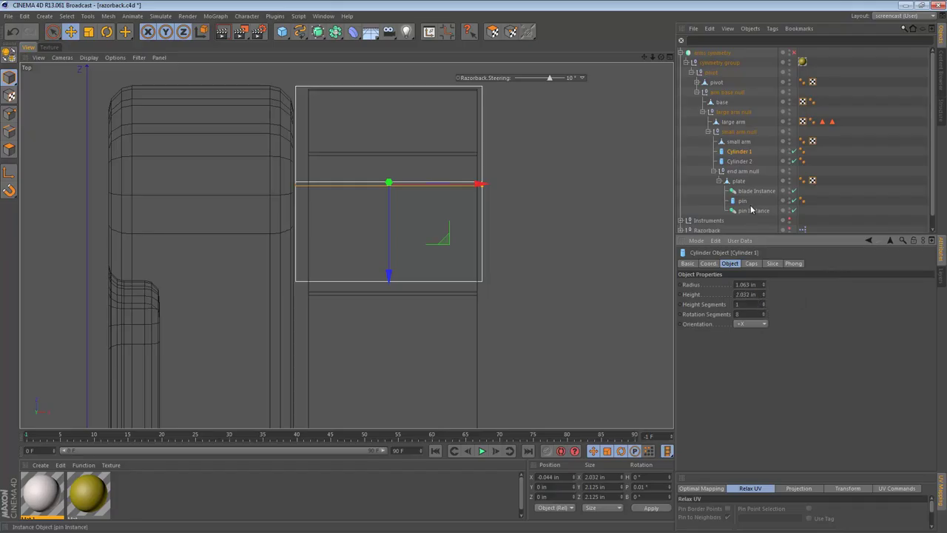
left_click(740, 161)
left_click(743, 293)
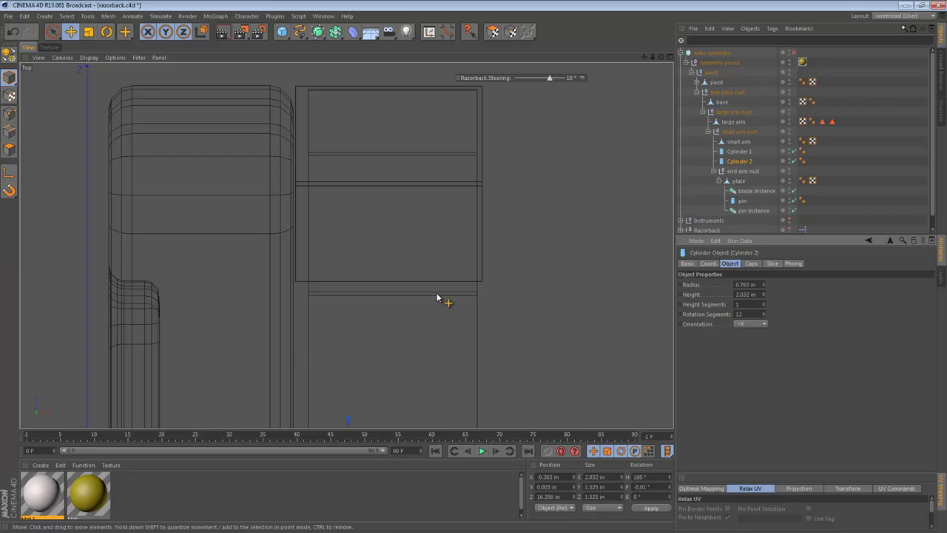
- Compare the cylinders' placement in the Top view and set Cylinder 2's X position to -0.004 in
key("s")
right_click_drag(550, 222, 361, 231, "alt")
middle_click_drag(359, 232, 346, 246, "alt")
middle_click_drag(440, 263, 344, 409, "alt")
left_click(737, 152)
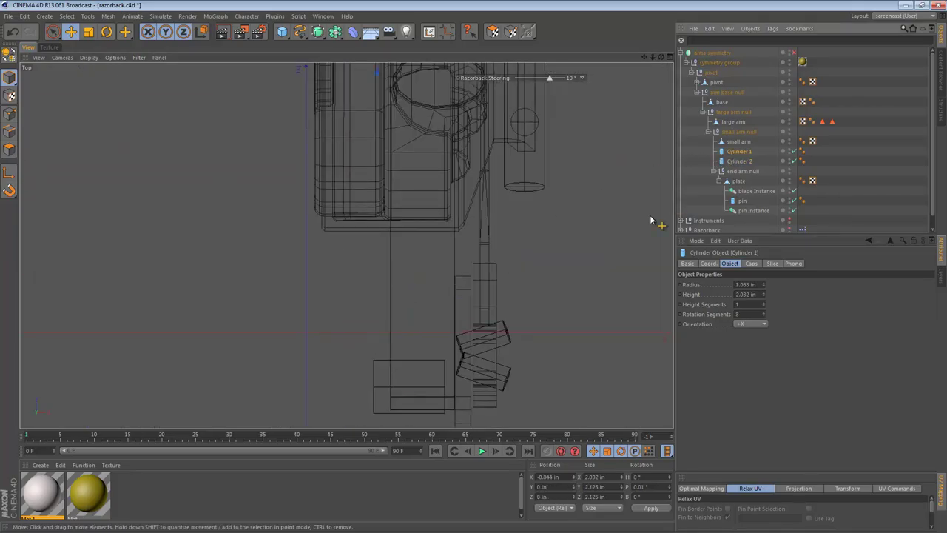
right_click_drag(597, 282, 503, 281, "alt")
middle_click_drag(514, 273, 470, 219, "alt")
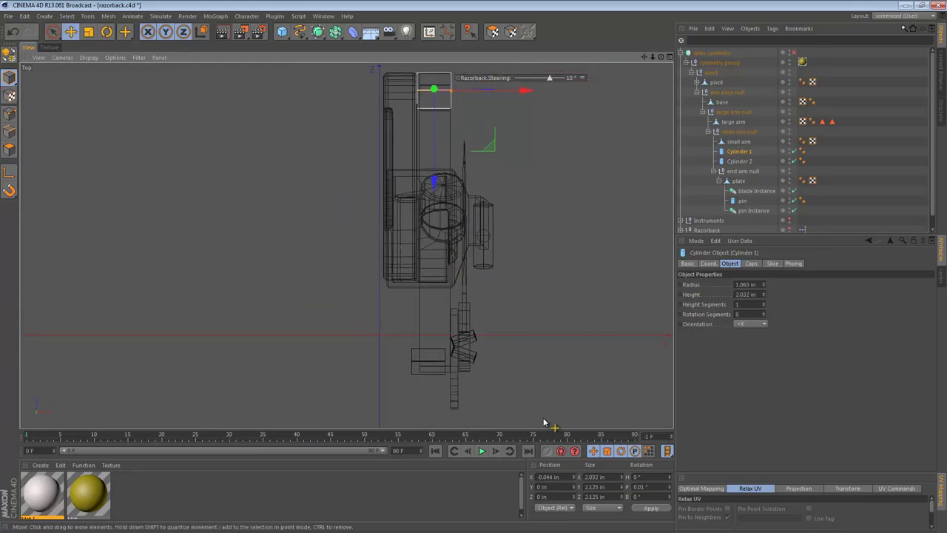
left_click(738, 161)
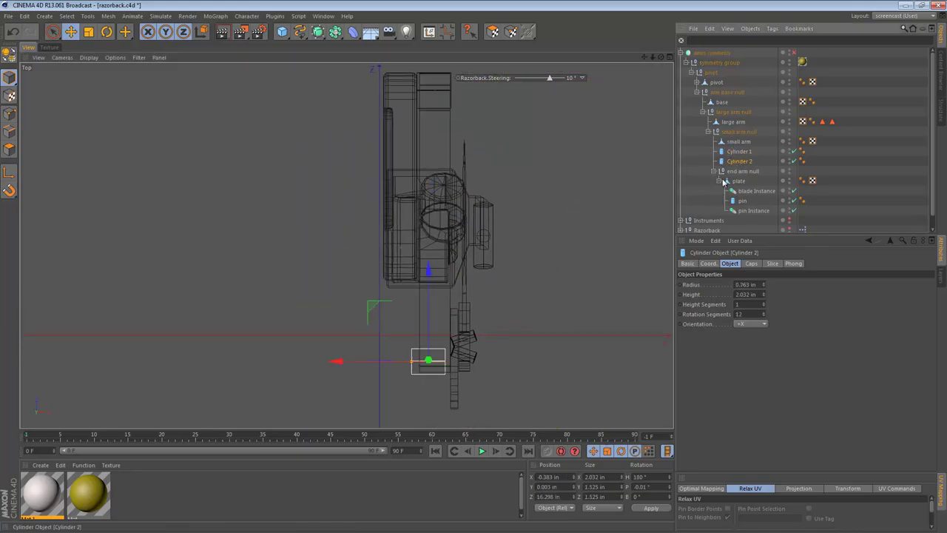
left_click(570, 476)
type("-.004")
key("Return")
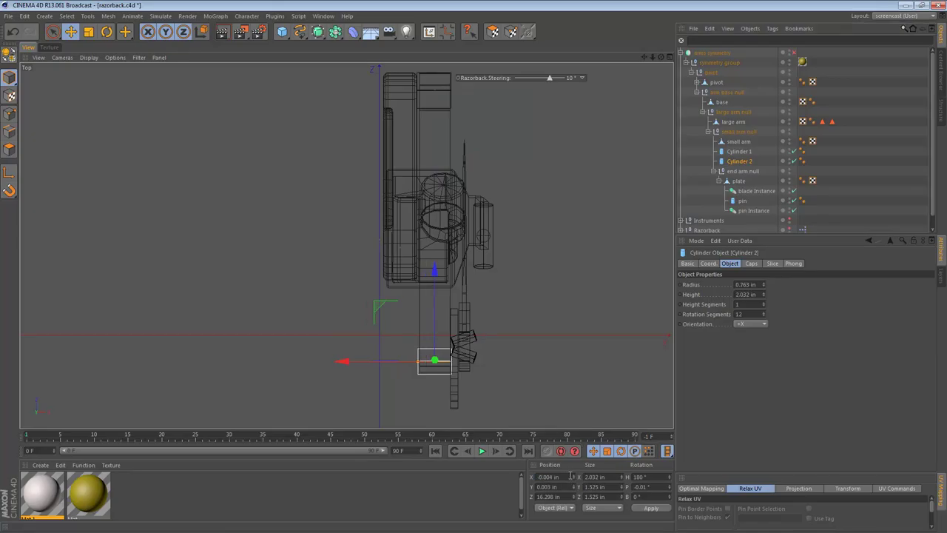
- Delete the small arm polygon object, keeping both of its joint cylinders
left_click(739, 153)
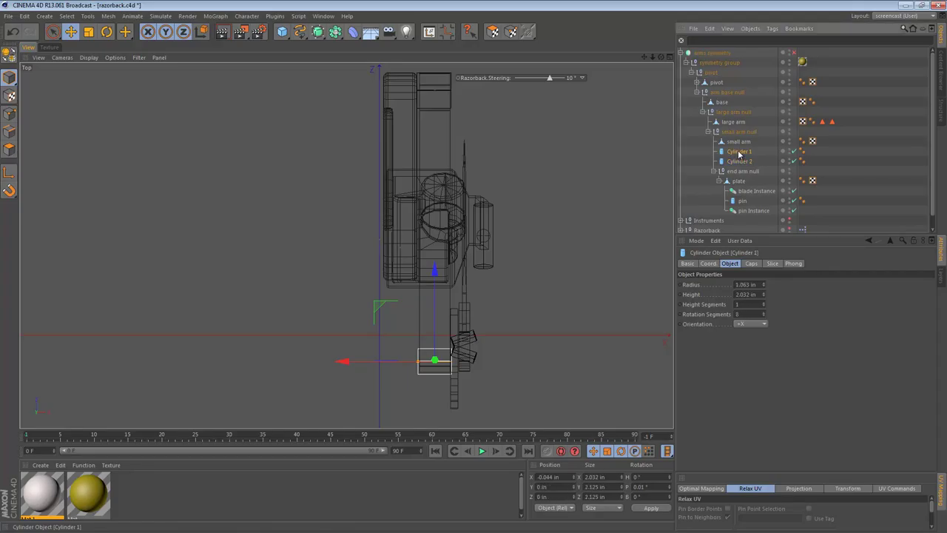
left_click(739, 162)
left_click(736, 151)
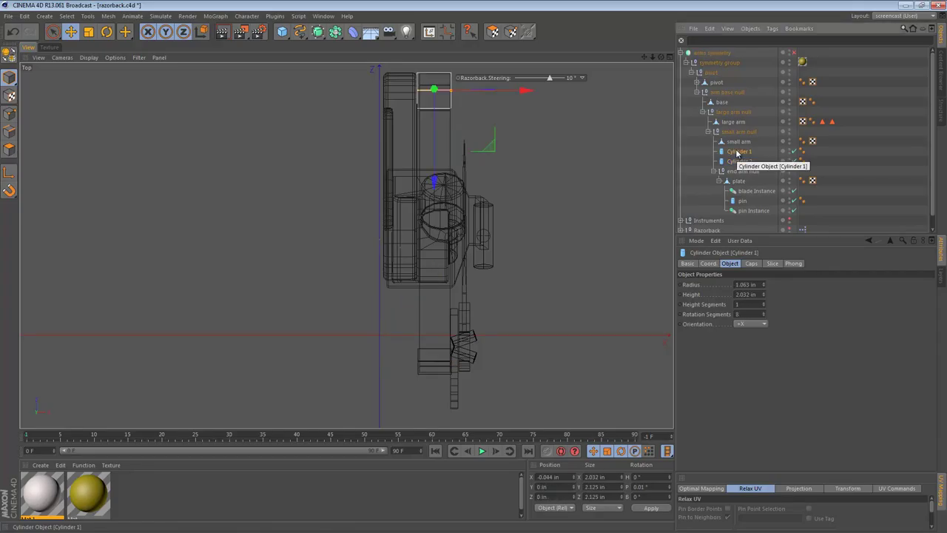
left_click(739, 143)
left_click(738, 142)
key("F1")
mouse_move(434, 205)
left_mouse_down("alt")
mouse_move(449, 204)
mouse_move(407, 222)
left_mouse_up("alt")
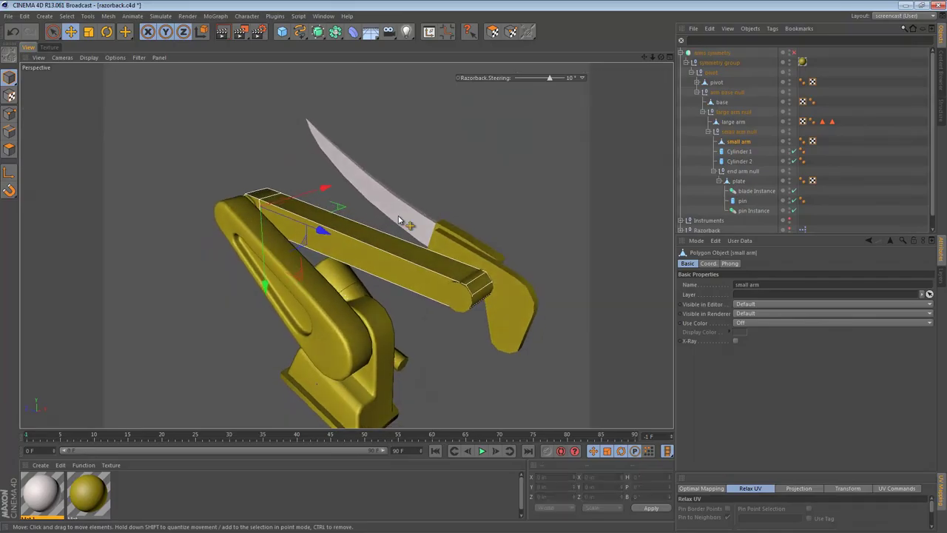
key("Delete")
left_click_drag(407, 232, 301, 248, "alt")
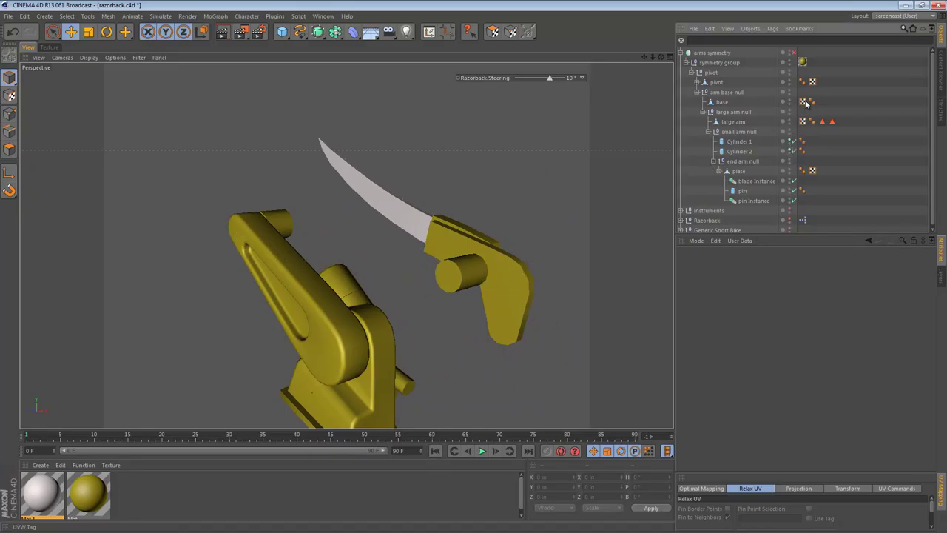
- Hide the arms symmetry hierarchy except the two cylinders, and show them with Gouraud Shading (Lines) and in the Right view
left_click(789, 53)
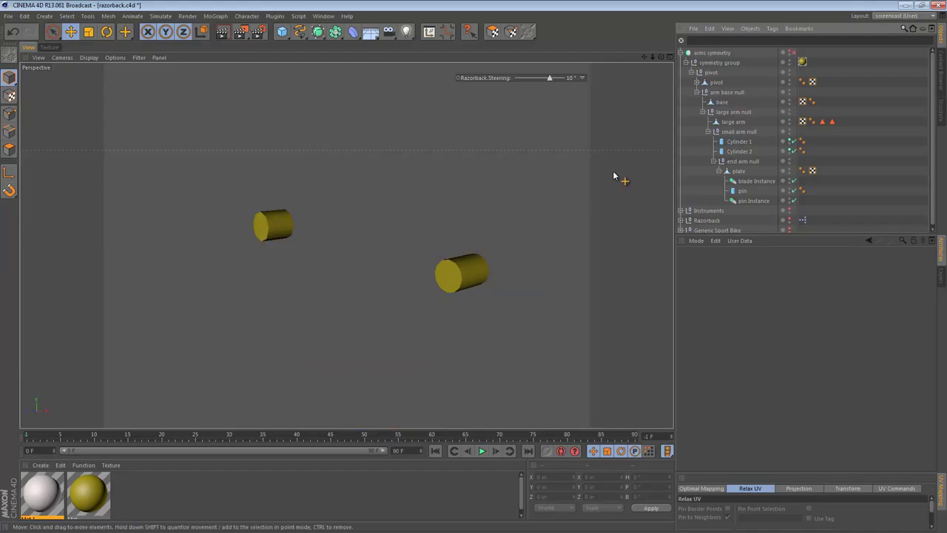
left_click_drag(282, 237, 452, 293, "alt")
key("n")
key("b")
middle_click(257, 246)
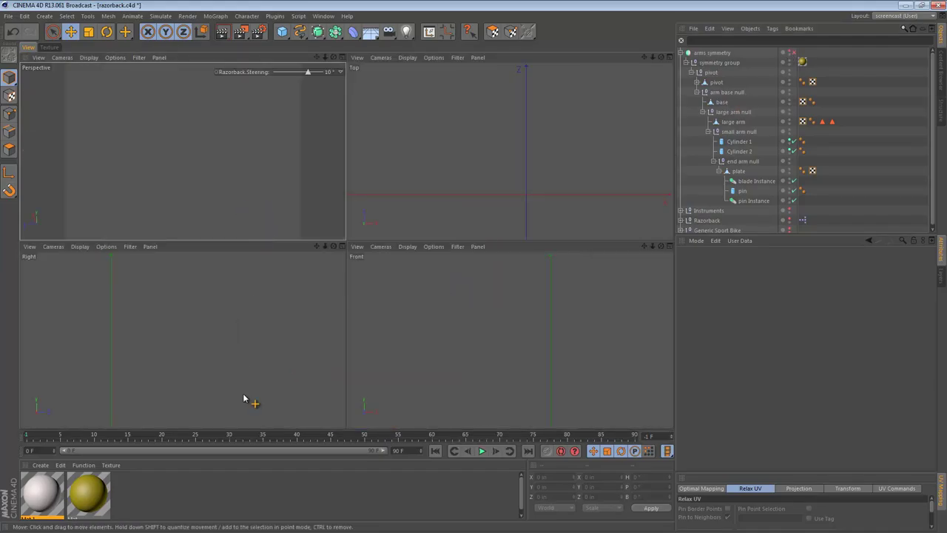
middle_click(242, 352)
middle_click_drag(393, 302, 369, 298, "alt")
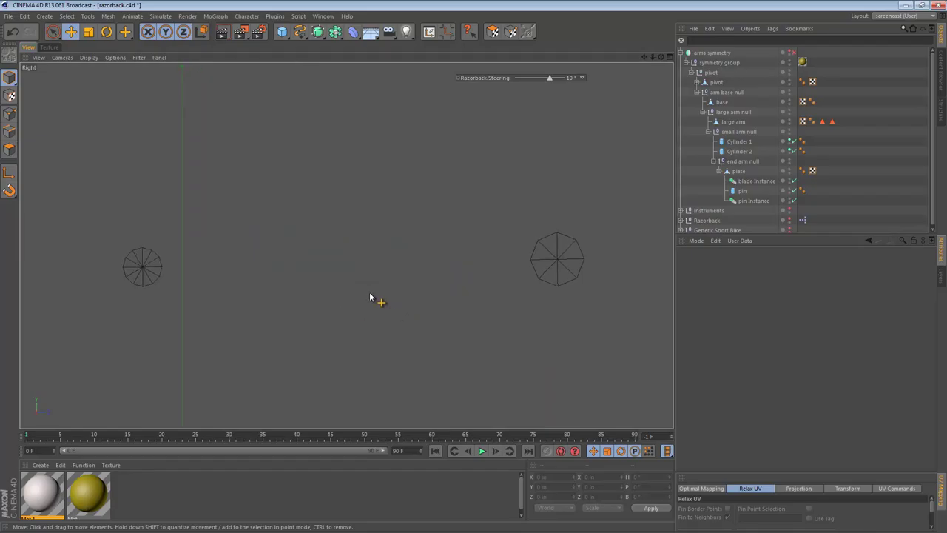
- Set Cylinder 1's rotation segments to 12
left_click(563, 261)
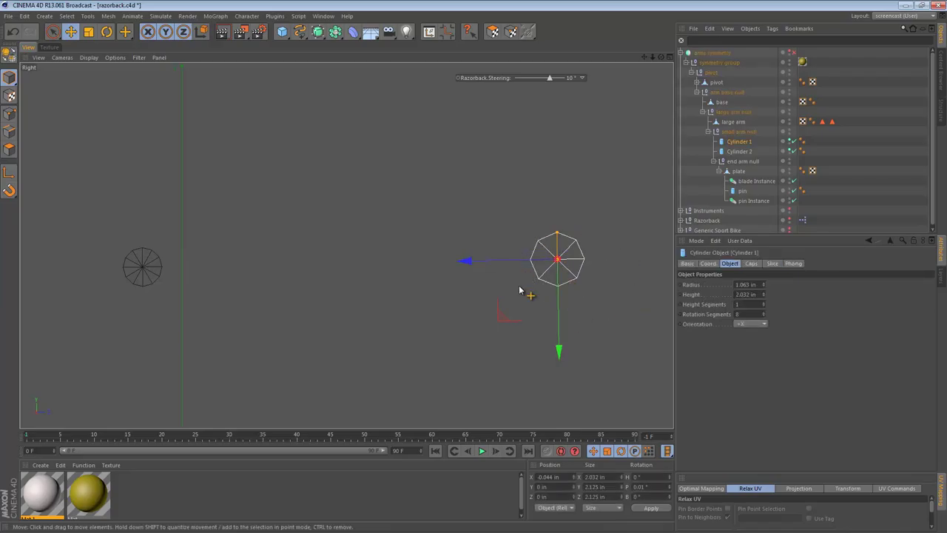
left_click(749, 313)
key("Up")
key("Up")
key("Up")
key("Up")
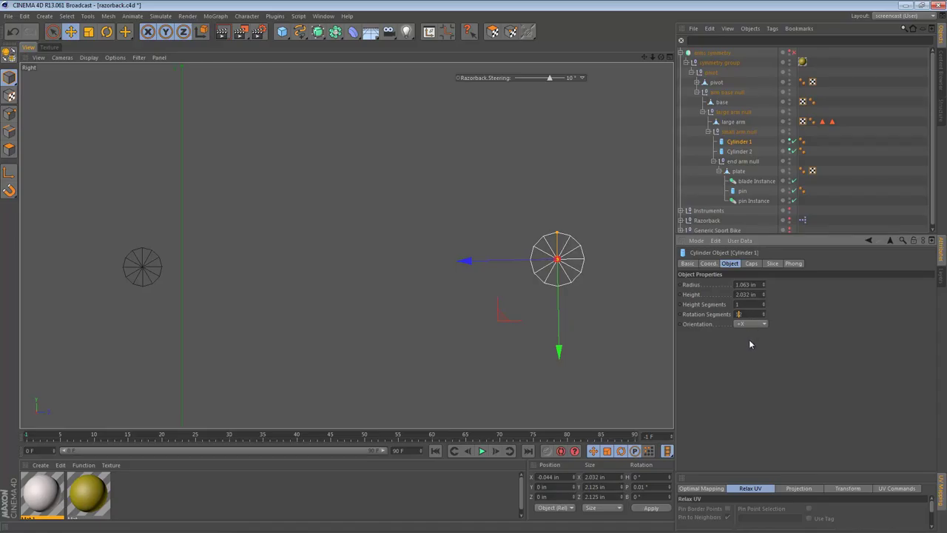
- Check Cylinder 2's segments against Cylinder 1, and convert both cylinders into editable polygon objects
left_click(740, 151)
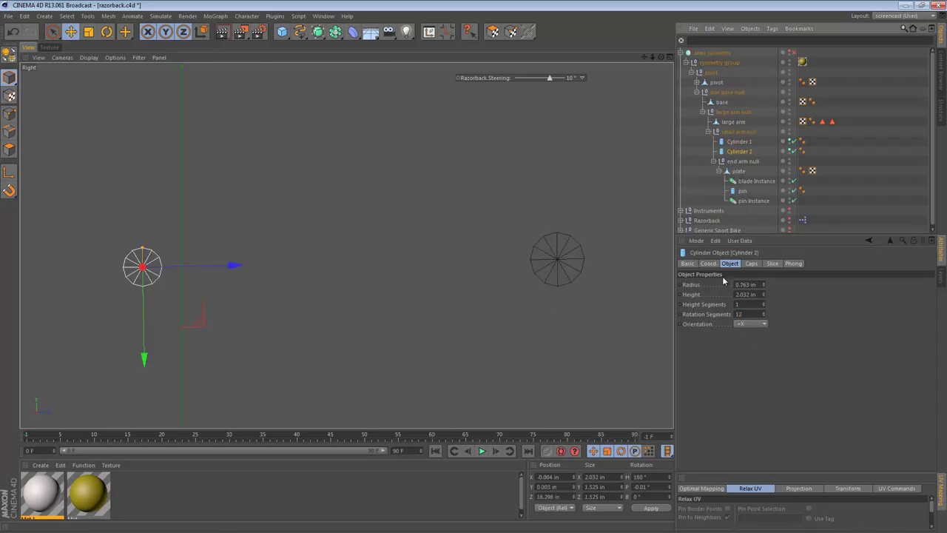
scroll(205, 262, "up", 2)
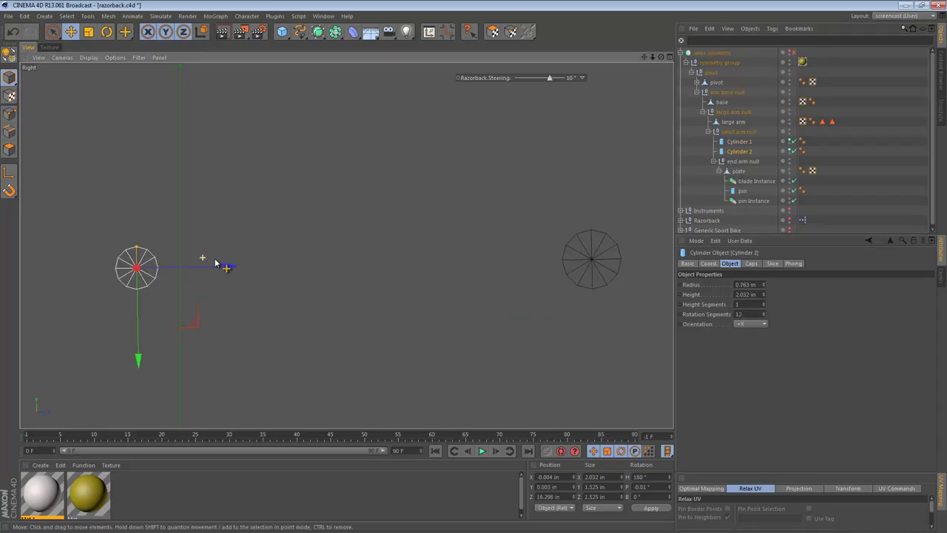
middle_click_drag(286, 284, 241, 273, "alt")
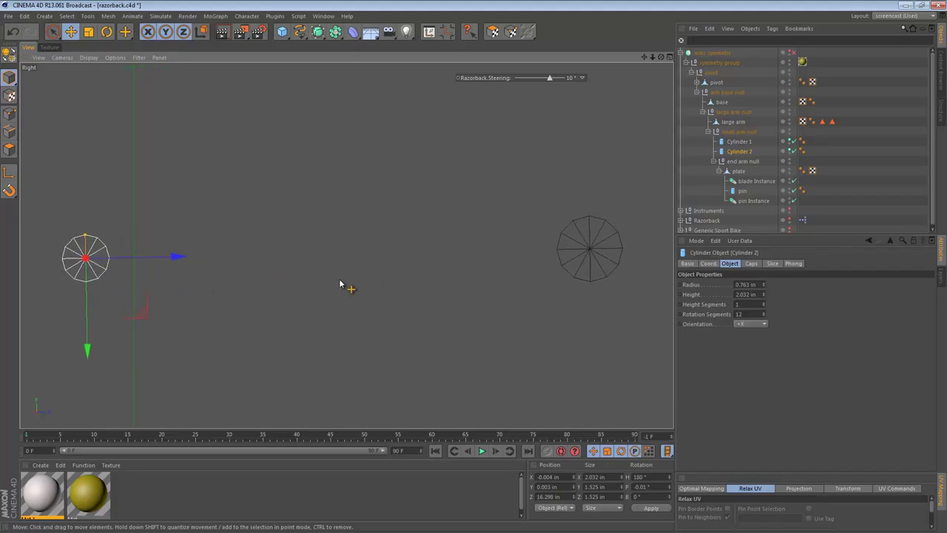
left_click(740, 143)
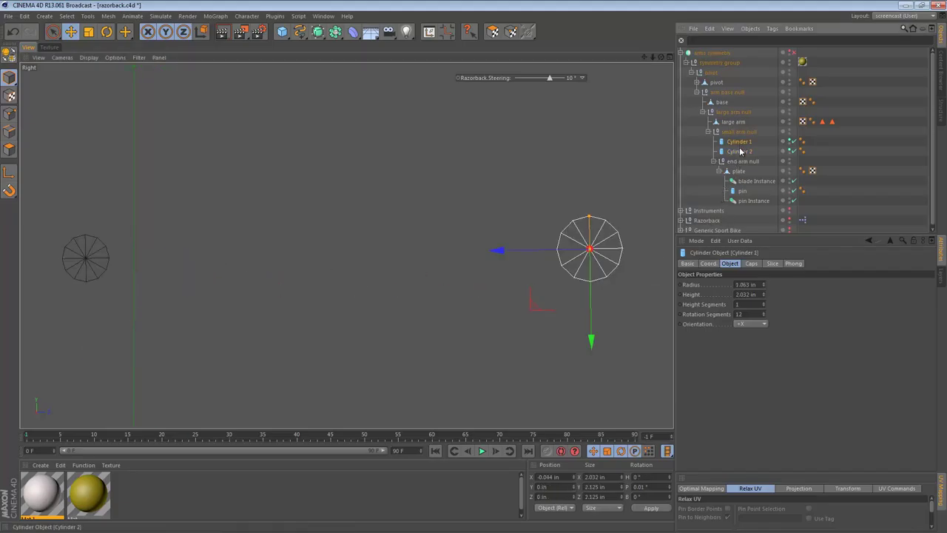
left_click(740, 152, "ctrl")
key("F1")
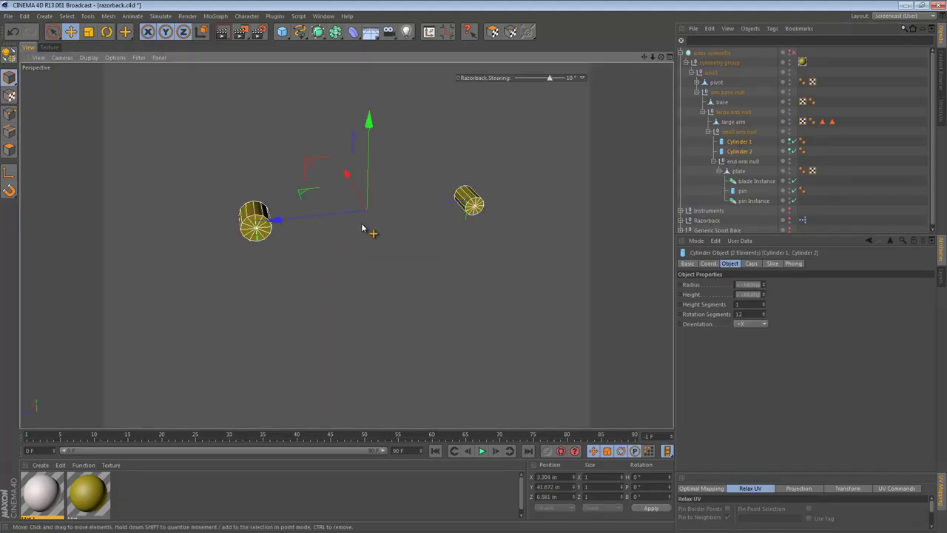
left_click_drag(319, 231, 345, 184, "alt")
key("c")
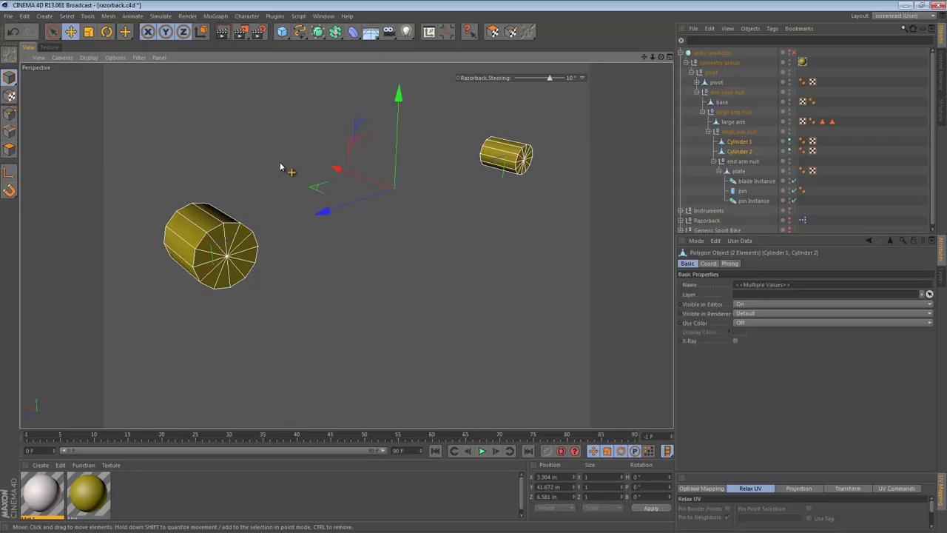
- Switch to polygon mode on Cylinder 1, test-move a single polygon of its end cap and undo the move
left_click(740, 142)
left_click(740, 152)
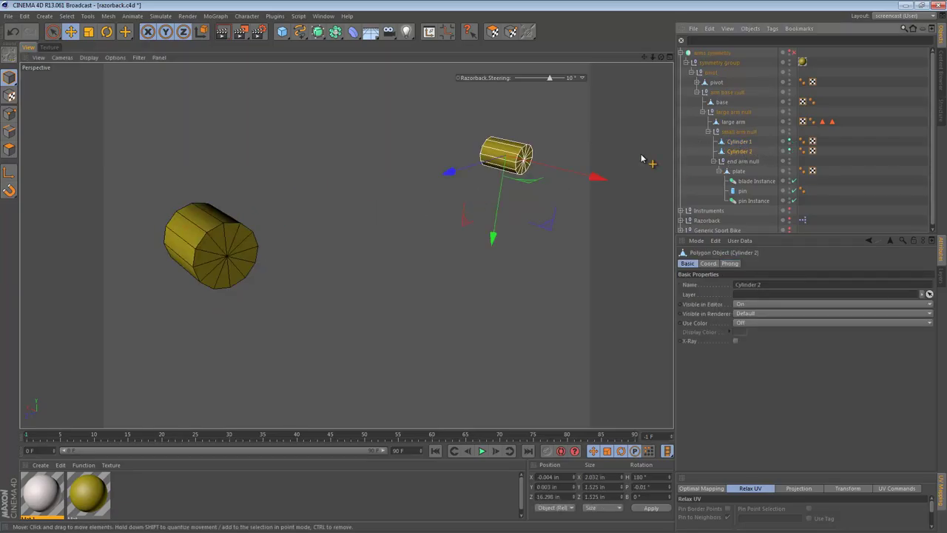
left_click(222, 244)
left_click(10, 150)
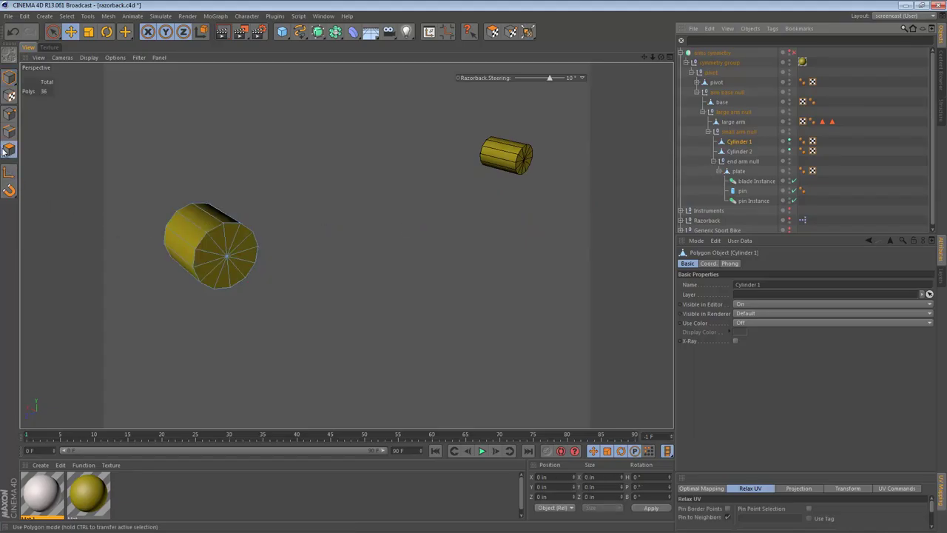
left_click(231, 237)
left_click_drag(270, 270, 265, 315)
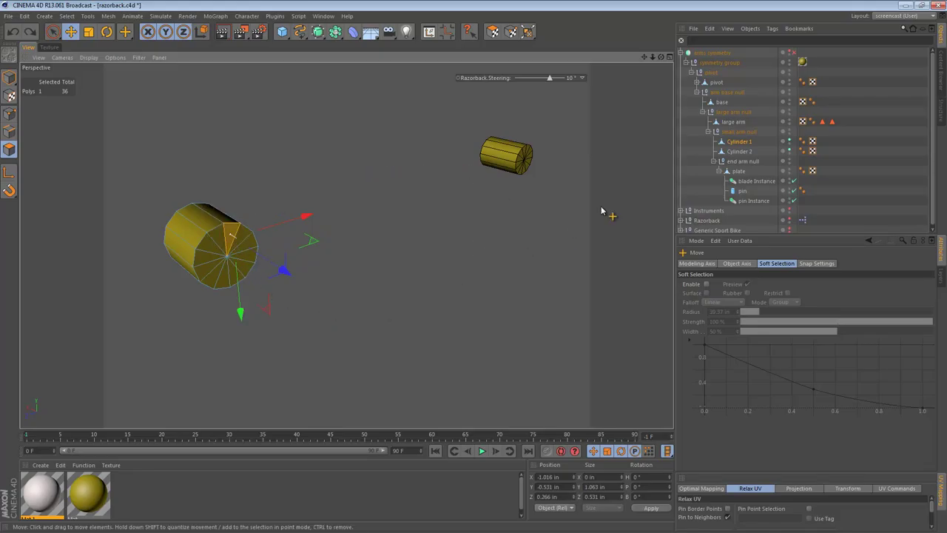
- Optimize all polygons of Cylinder 1 and Cylinder 2, including polygons, unused points and points, with a tolerance of 0.004 in
left_click(742, 151, "ctrl")
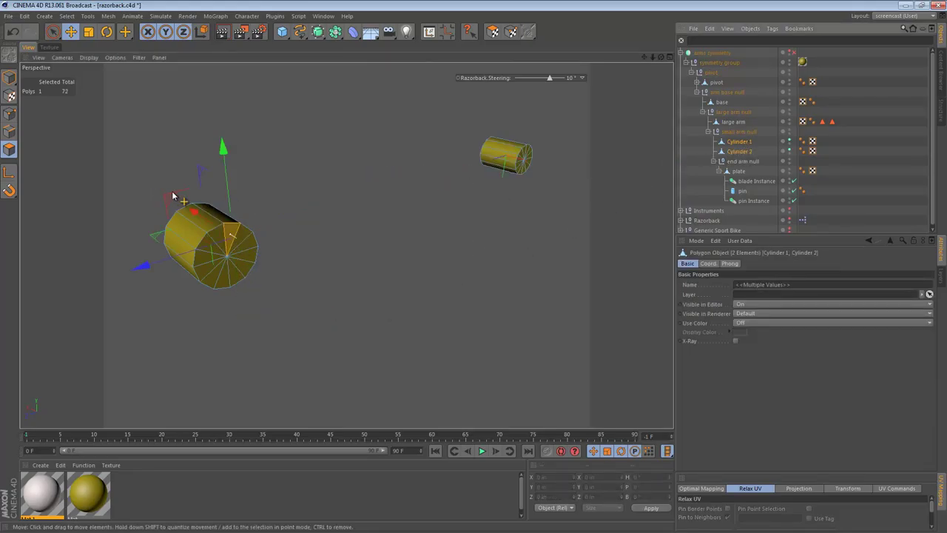
key("ctrl+a")
right_click(338, 121)
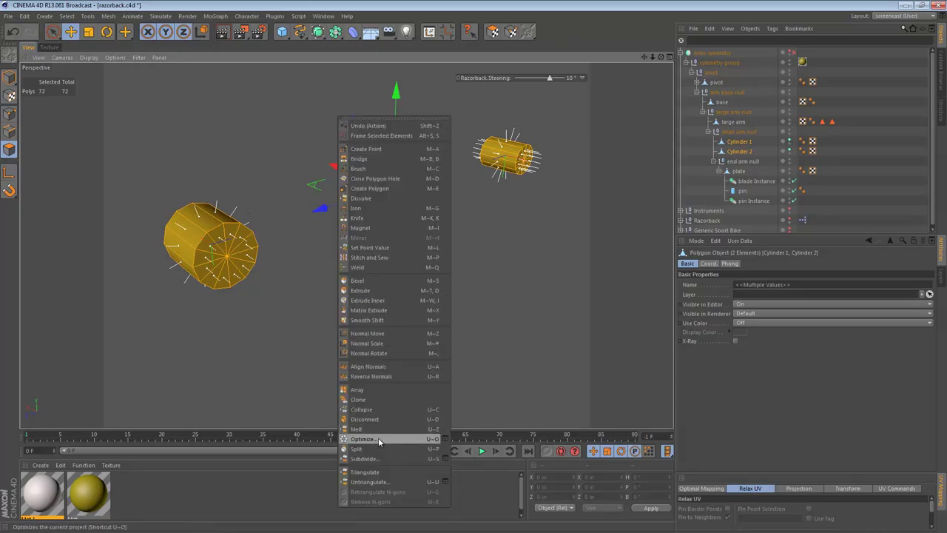
left_click(378, 441)
right_click(318, 109)
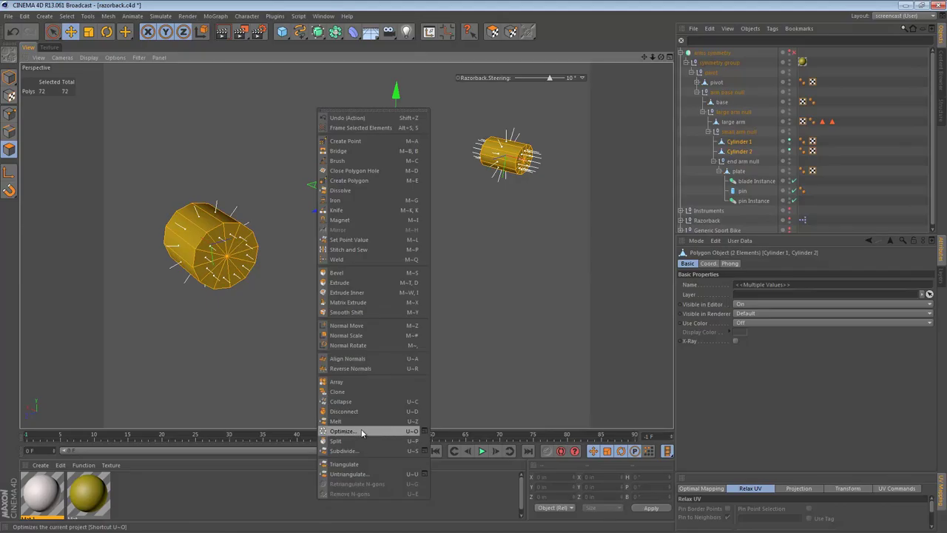
left_click(425, 432)
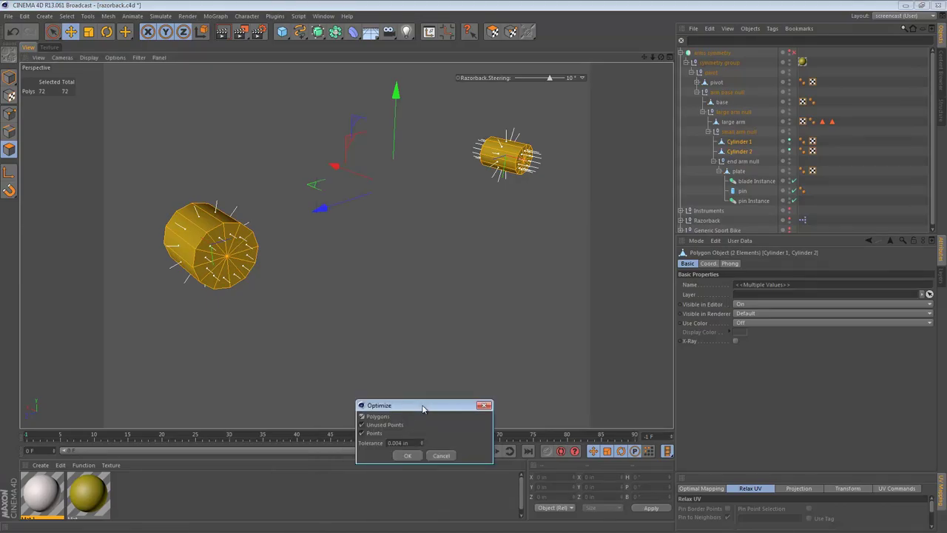
left_click_drag(423, 409, 397, 216)
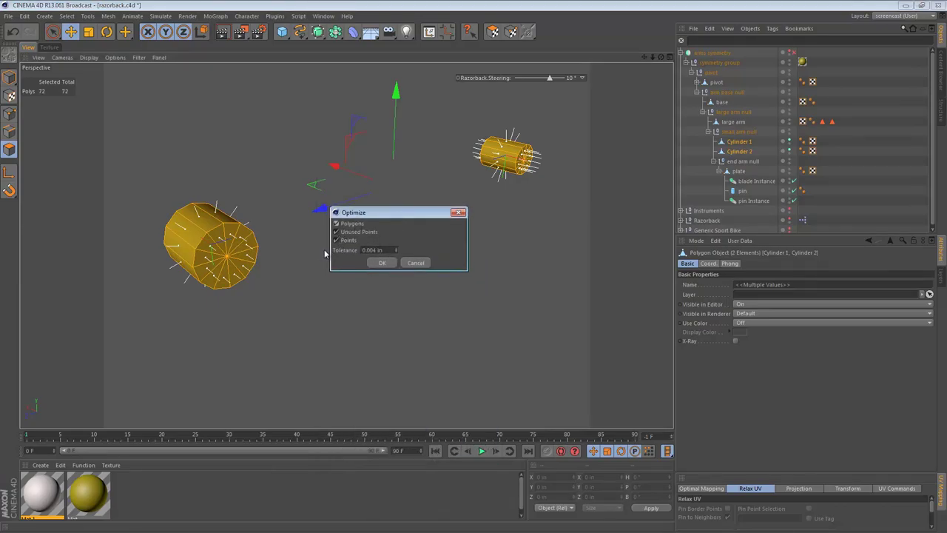
left_click(380, 263)
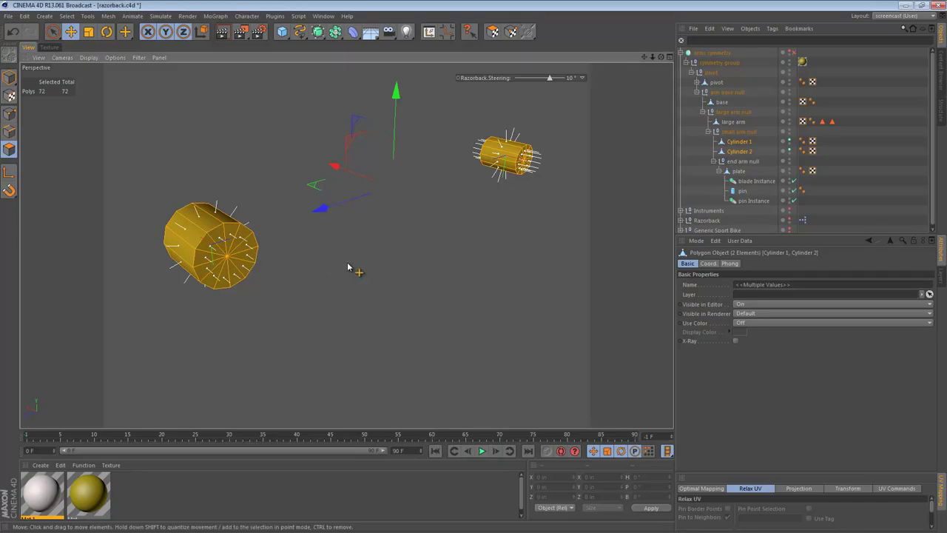
- Test-move another single polygon of Cylinder 1's end cap and undo the move
left_click(235, 237)
left_click_drag(235, 236, 198, 223)
key("ctrl+z")
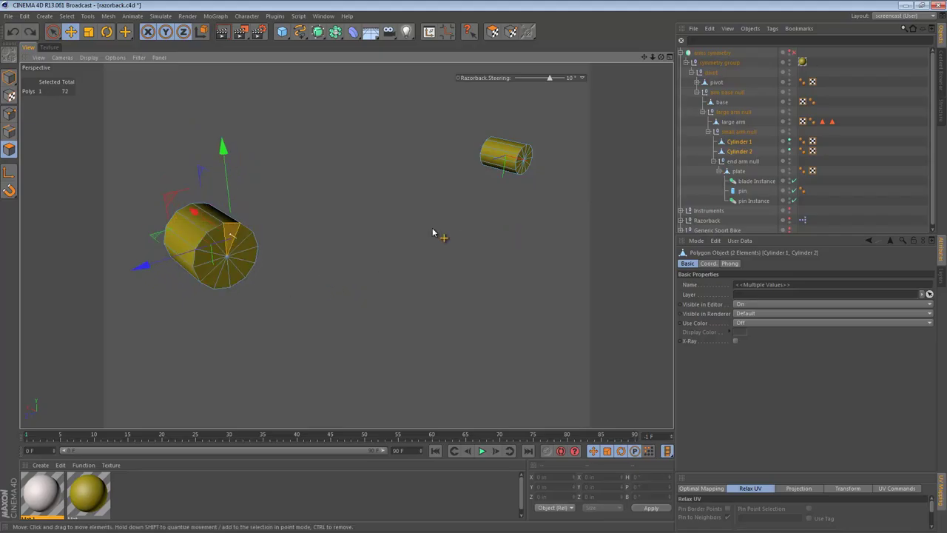
- Return to model mode, inspect each cylinder individually, and select Cylinder 1 and Cylinder 2 together
left_click(10, 78)
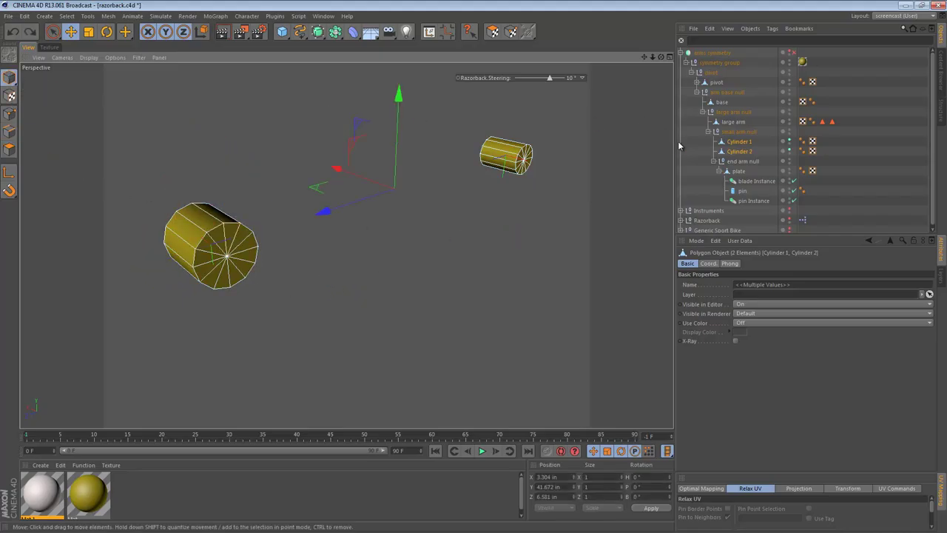
left_click(739, 141)
left_click(740, 151)
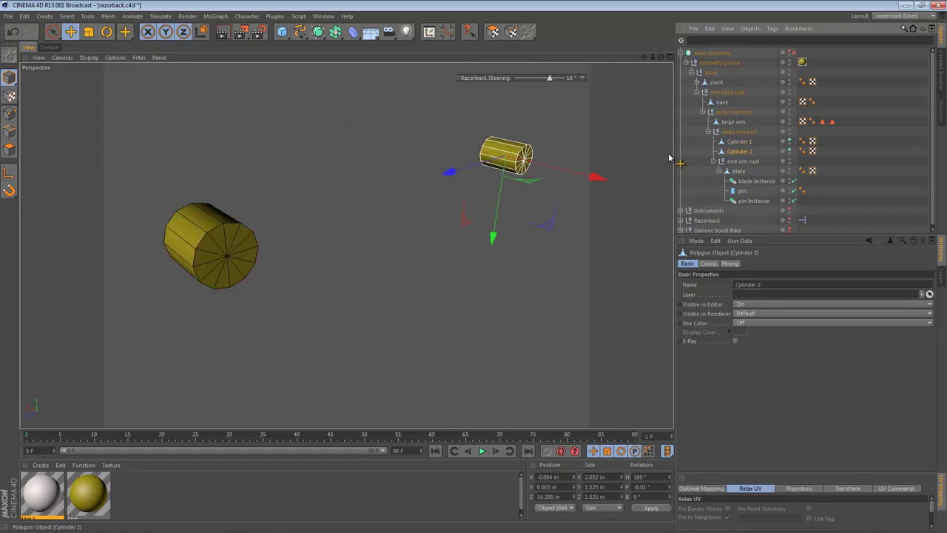
left_click(740, 142)
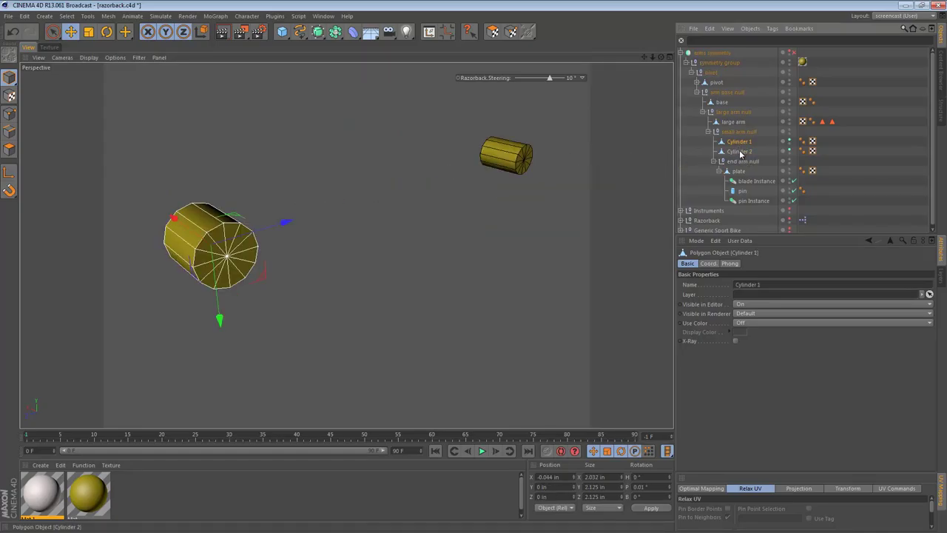
left_click(740, 151, "ctrl")
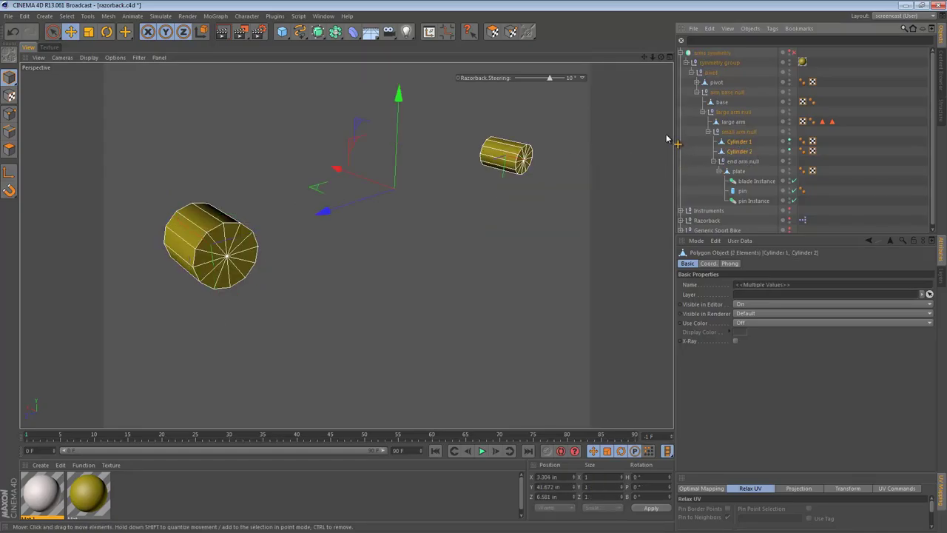
- Connect the two cylinders into a new object that keeps the originals, and raise it to a Y position of about -2.1 in
right_click(731, 145)
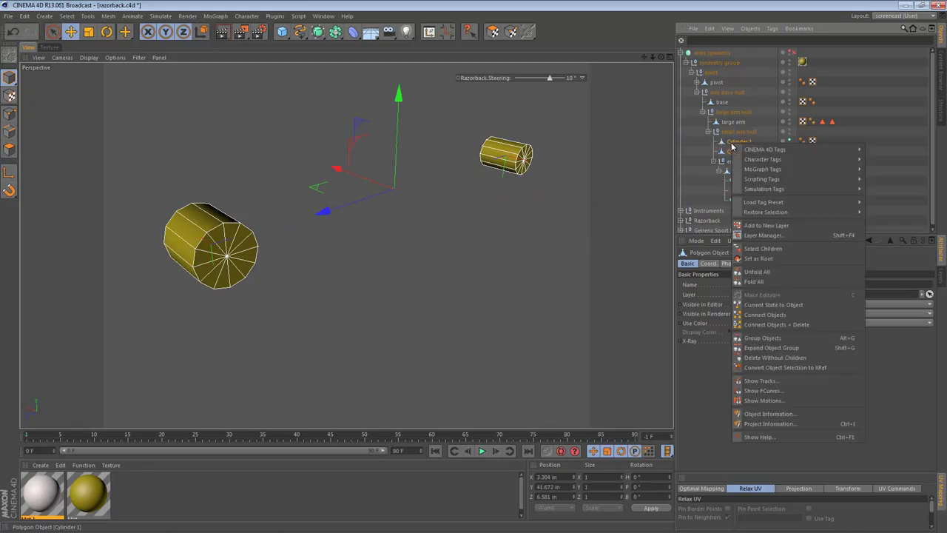
left_click(763, 316)
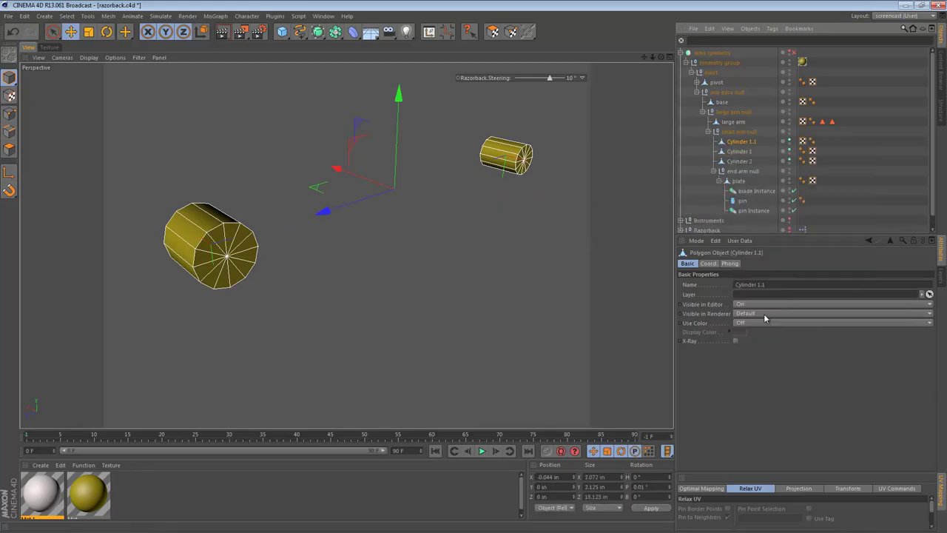
left_click(744, 154)
left_click(742, 162)
left_click(742, 142)
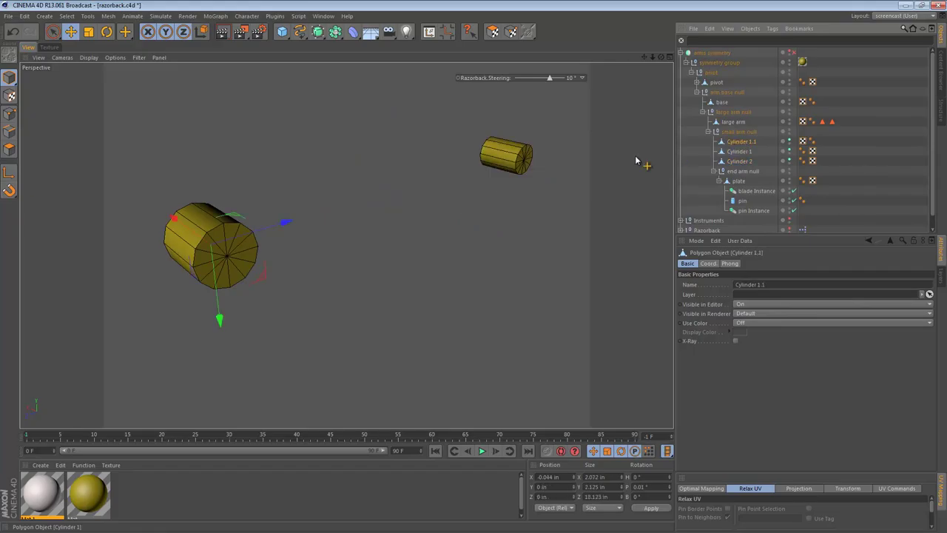
key("e")
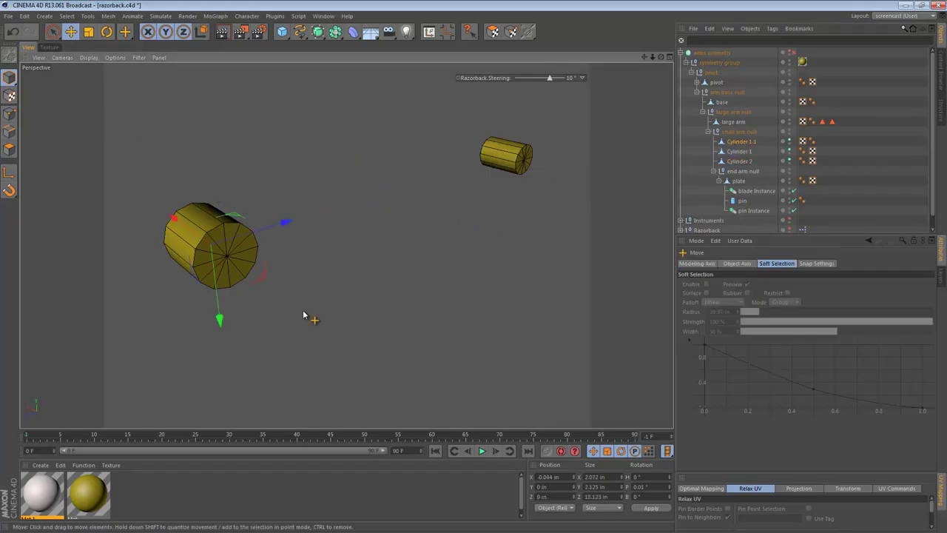
left_click_drag(221, 320, 220, 258)
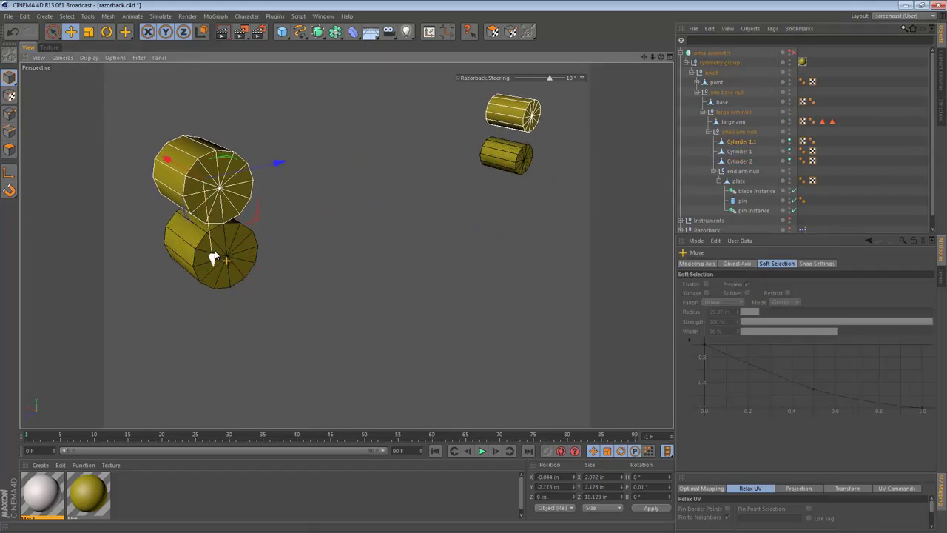
- Inspect the two original cylinders, and undo both the connected copy's move and its creation
left_click(739, 150)
left_click(739, 160)
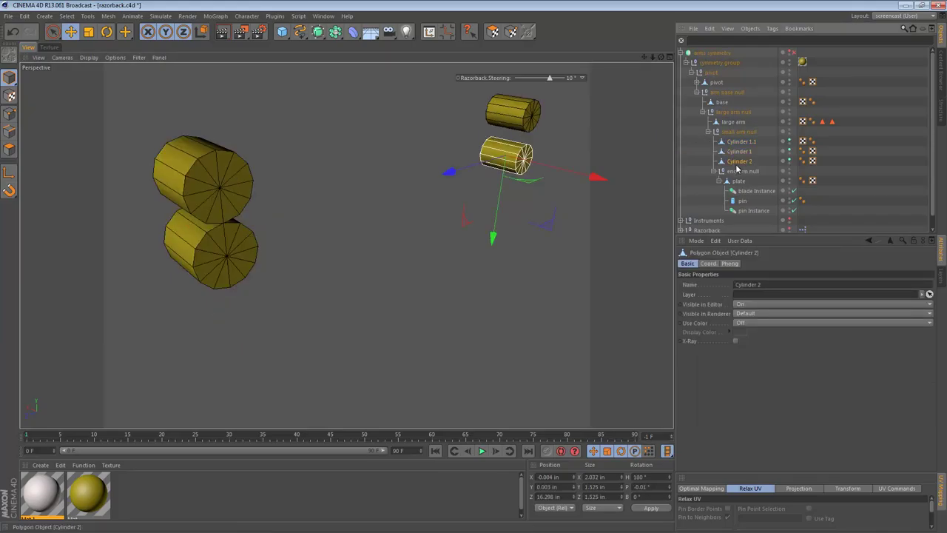
key("ctrl+z")
key("ctrl+z")
key("ctrl+z")
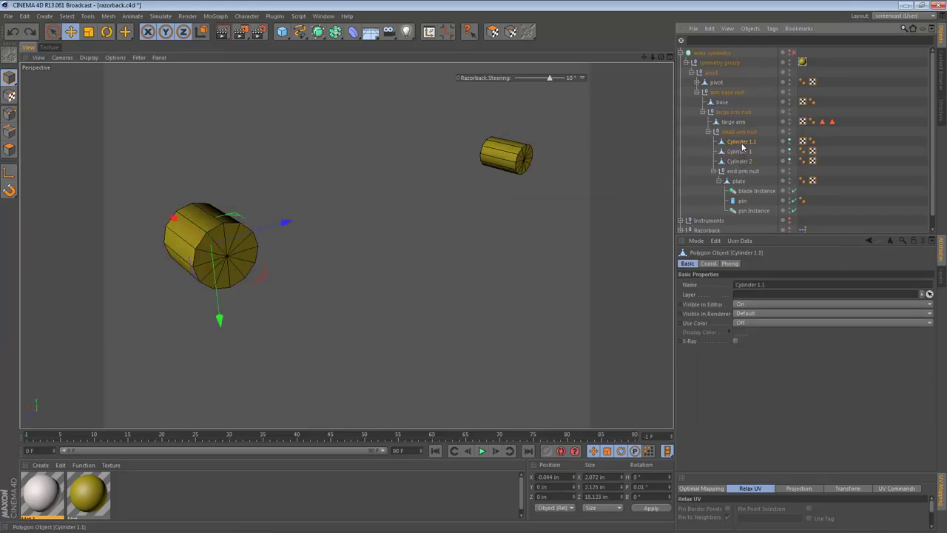
key("ctrl+z")
key("ctrl+z")
key("ctrl+z")
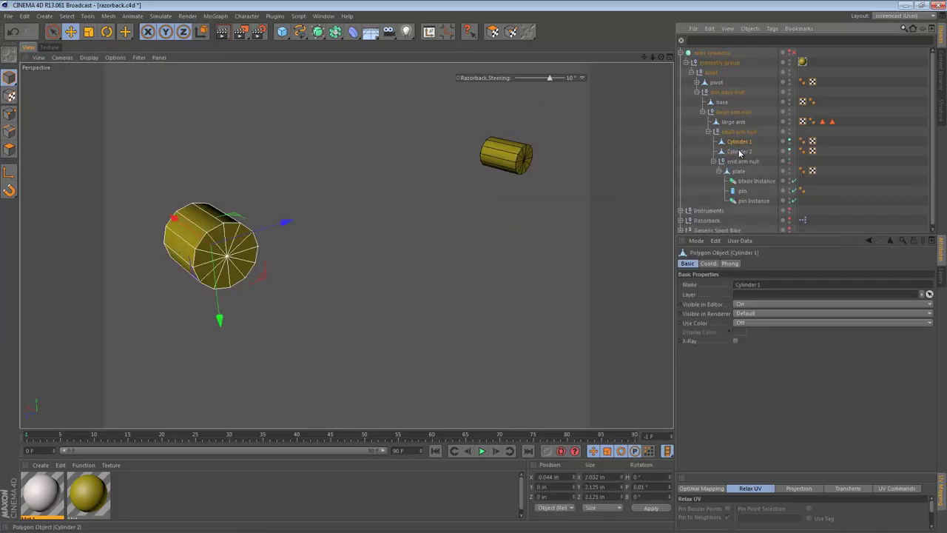
- Merge Cylinder 1 and Cylinder 2 into one polygon object with Connect Objects + Delete
right_click(739, 142)
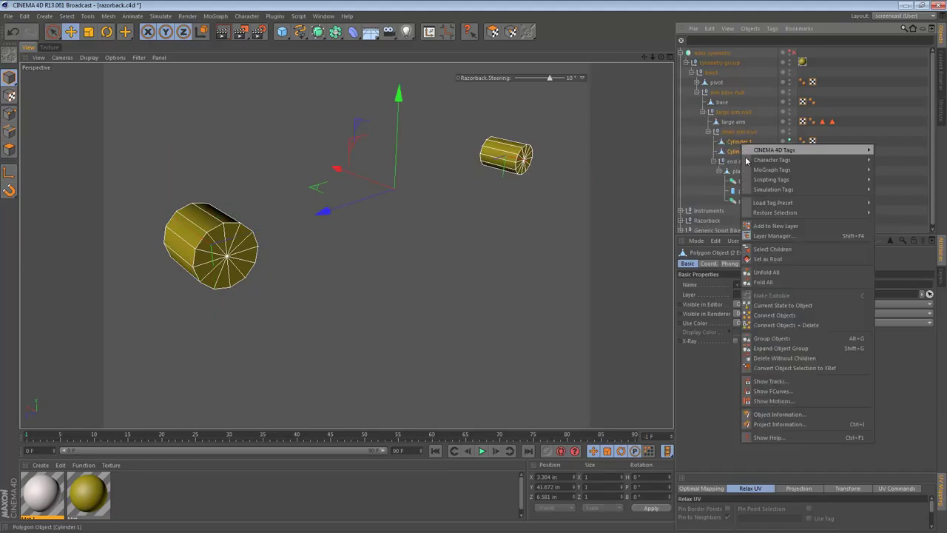
left_click(789, 326)
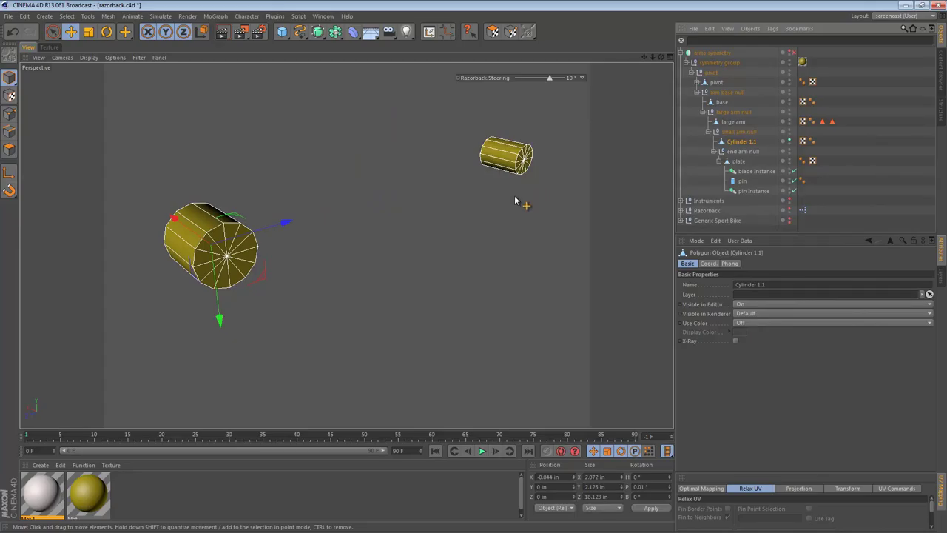
left_click_drag(515, 201, 503, 167, "alt")
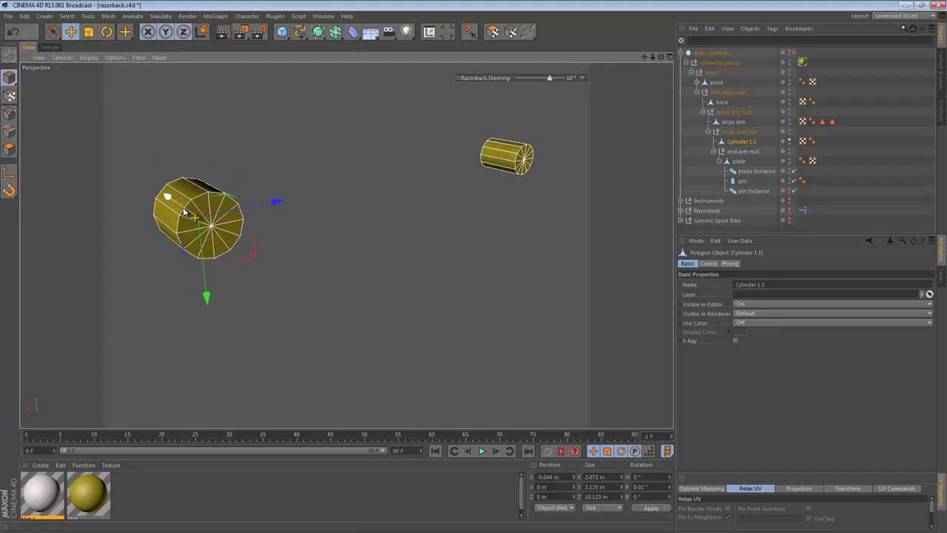
- In the Right view, rectangle-select the polygons on the facing halves of both cylinders, including hidden ones
middle_click(230, 230)
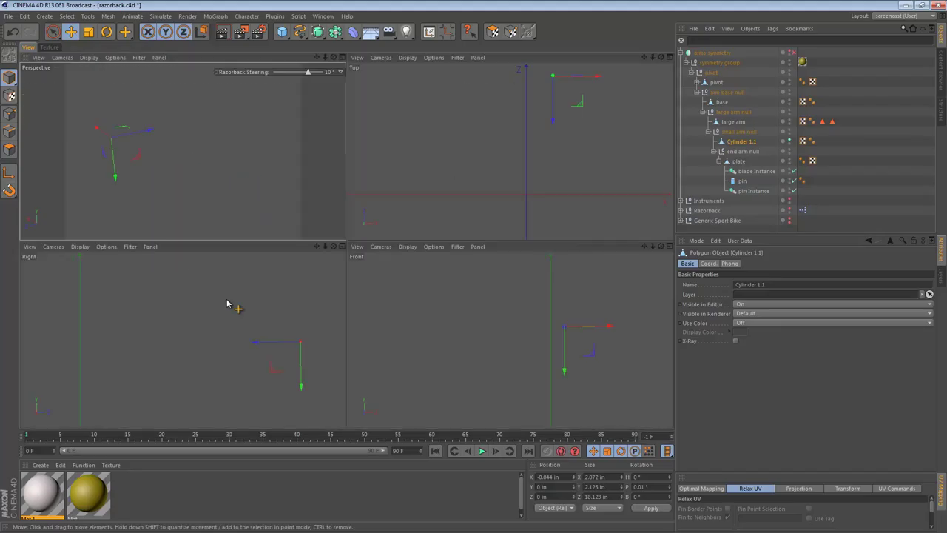
middle_click(263, 354)
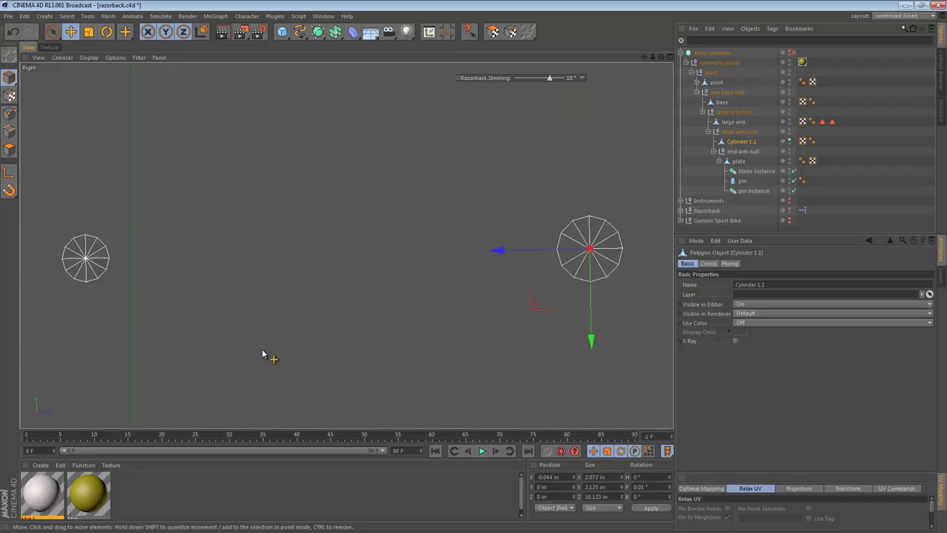
left_click(10, 150)
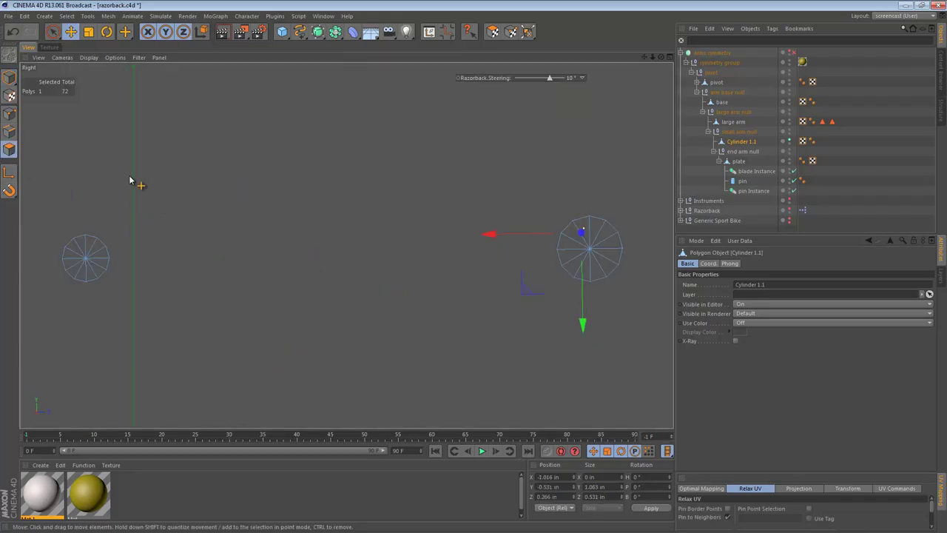
left_click(53, 31)
left_click(117, 64)
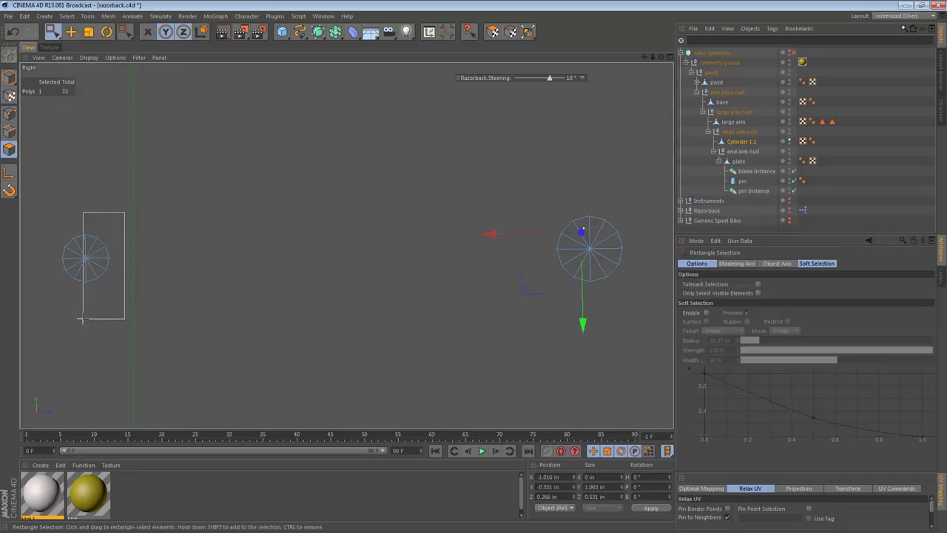
left_click_drag(82, 322, 83, 322)
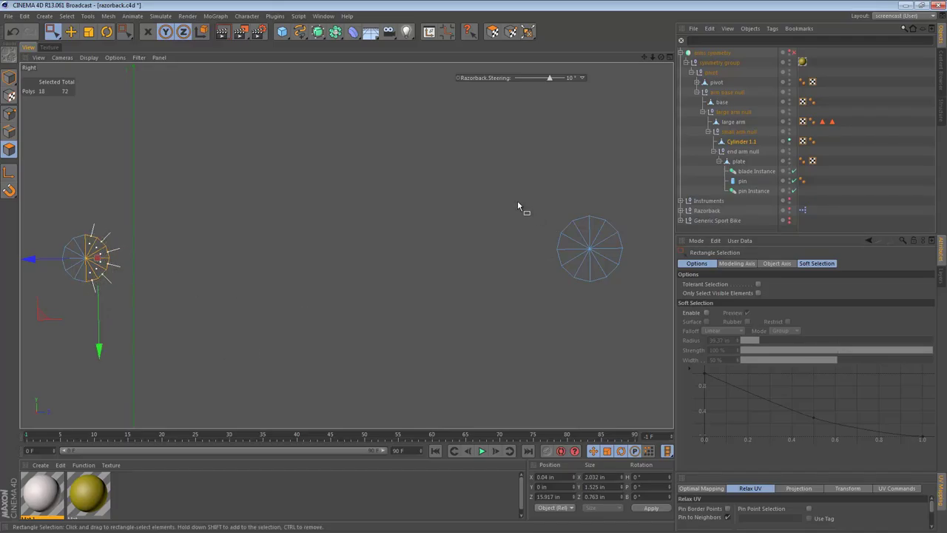
left_click_drag(519, 197, 582, 337)
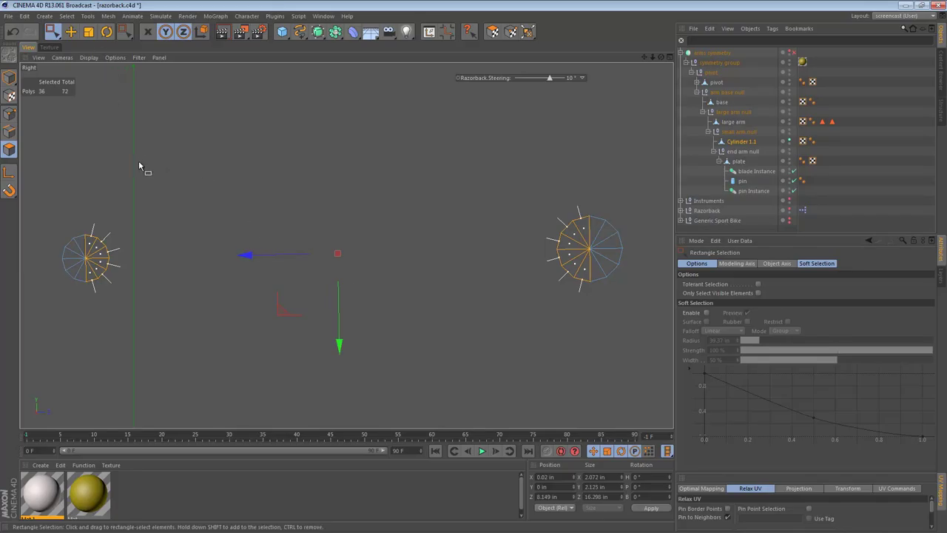
- Deselect the end-cap polygons of both cylinders with Live Selection, keeping only the facing side polygons selected
left_click_drag(50, 35, 81, 45)
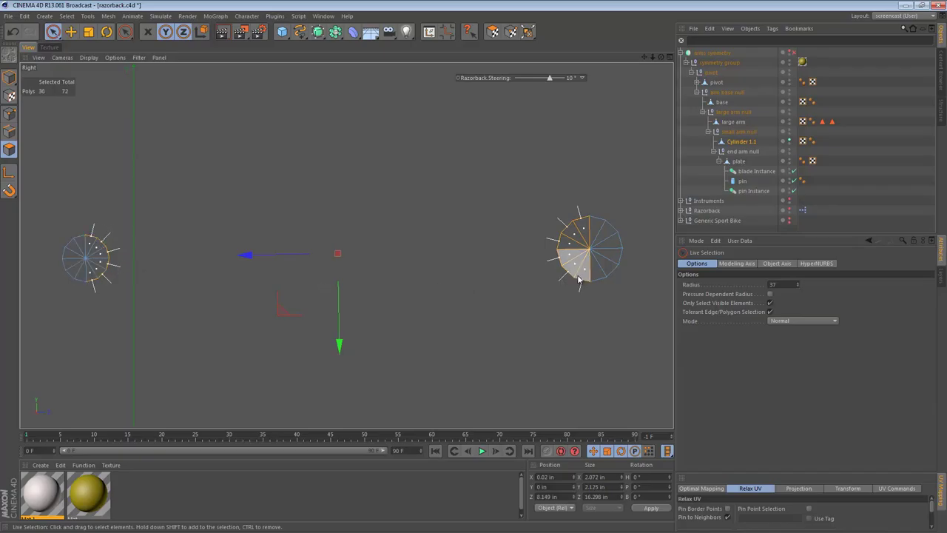
key("F1")
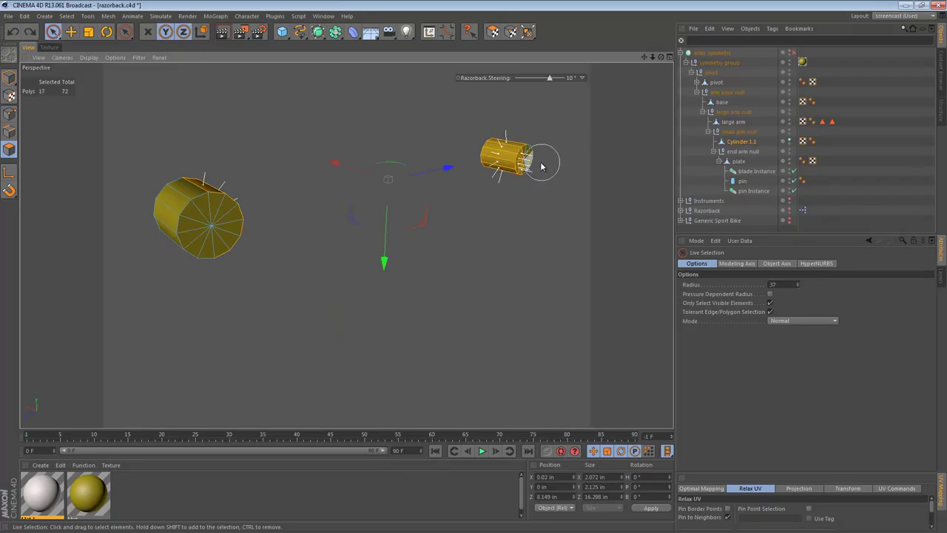
left_click_drag(544, 174, 187, 154, "alt")
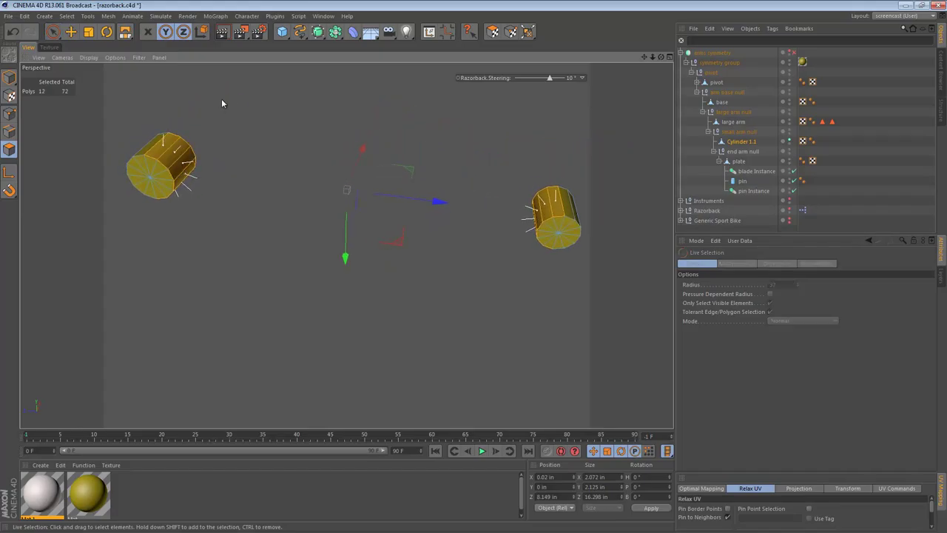
- Try to bridge the selected side polygons from one cylinder to the other
key("b")
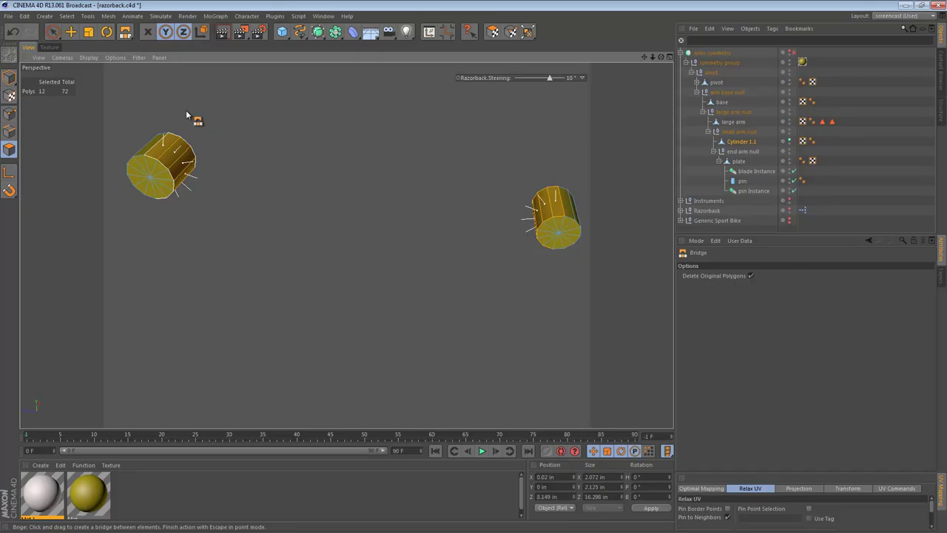
left_click_drag(186, 111, 560, 218)
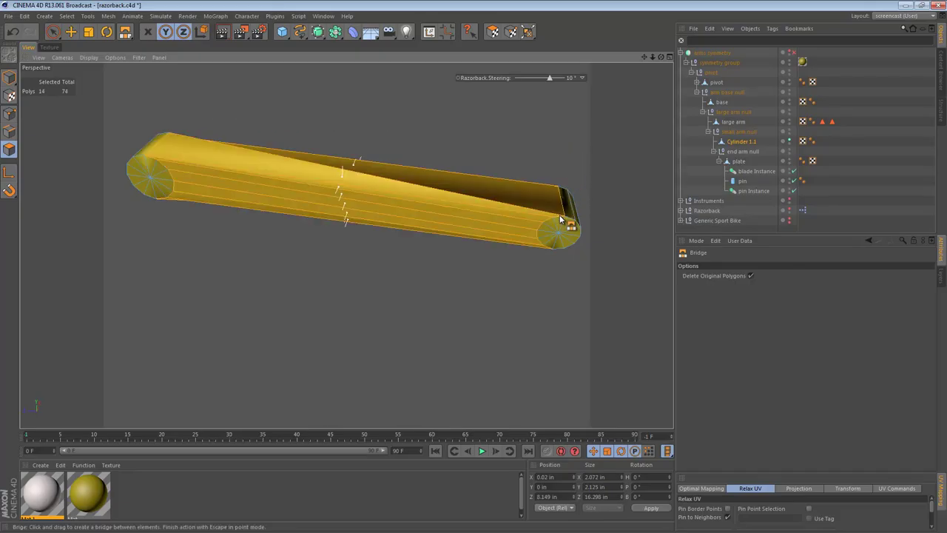
key("ctrl+z")
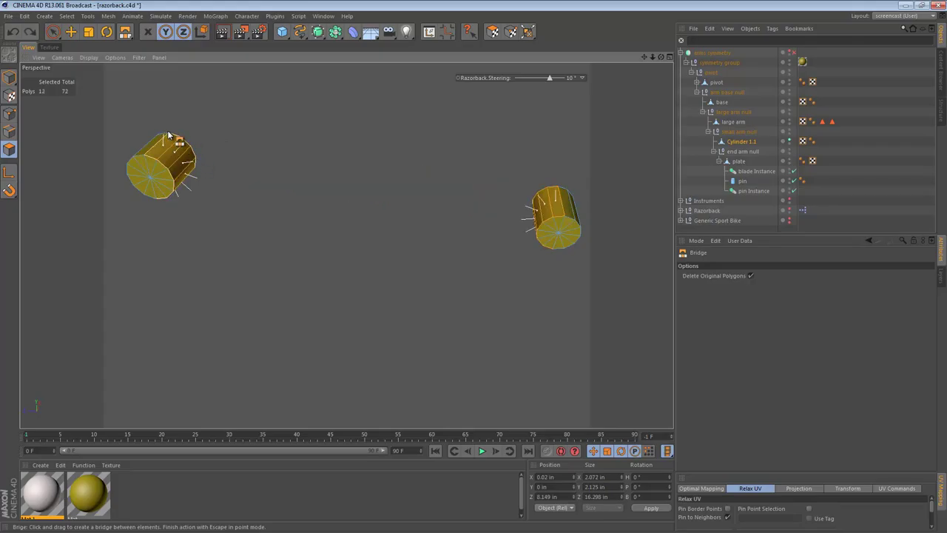
- Bridge the selected side polygons between matching upper corners of the two cylinders, deleting the original polygons, and return to model mode
left_click_drag(169, 133, 564, 191)
left_click_drag(478, 221, 479, 194, "alt")
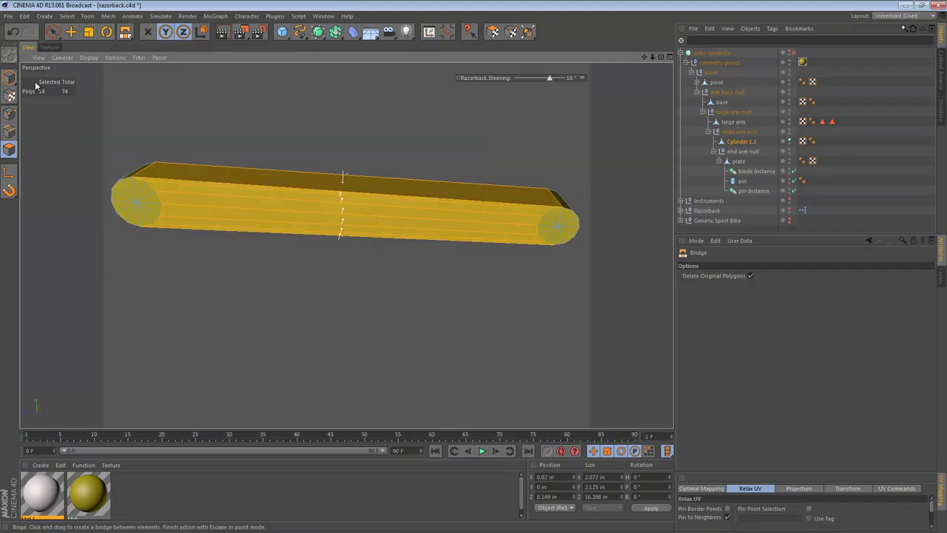
left_click(9, 76)
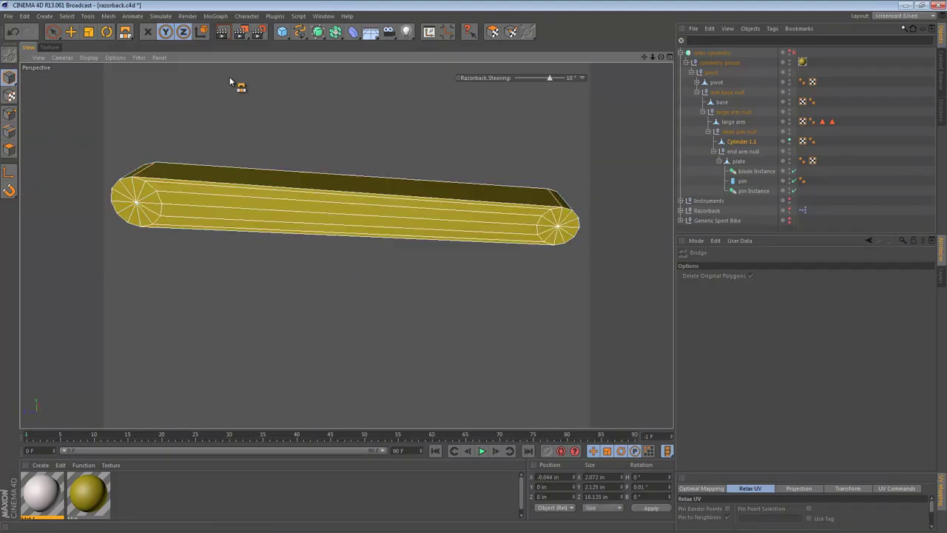
- Make the arms symmetry hierarchy visible in the editor and view the new arm within the whole assembly
left_click(789, 53)
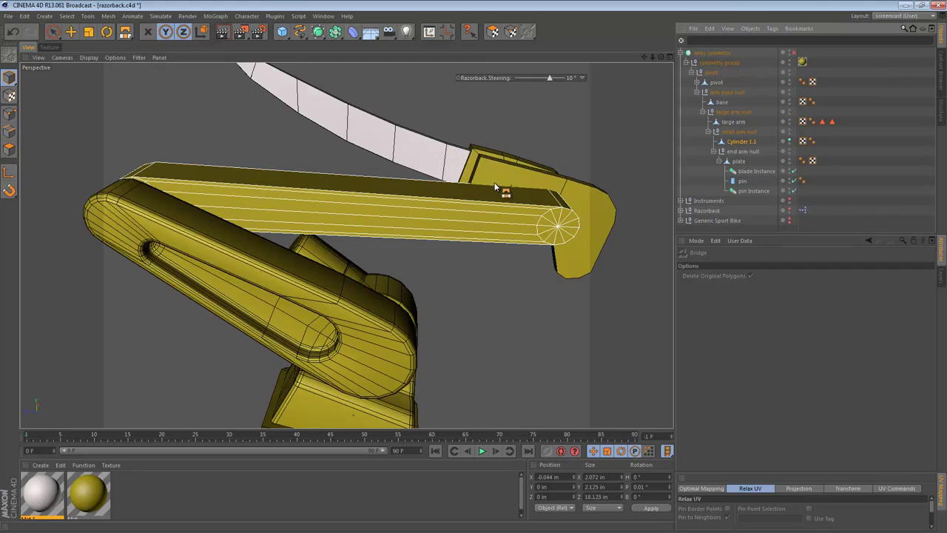
scroll(494, 187, "down", 5)
left_click_drag(474, 193, 522, 231, "alt")
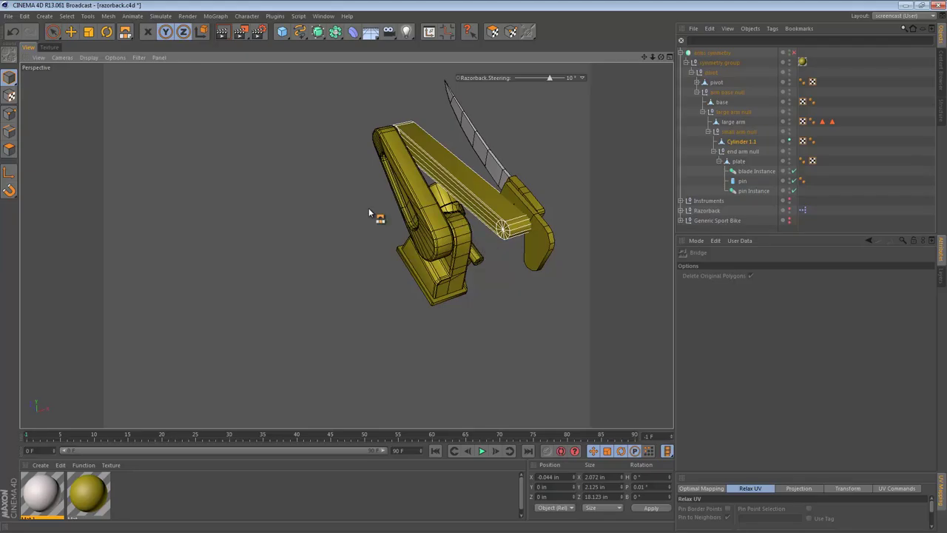
- Select all end-cap polygons of one outer cap on each joint cylinder, on opposite sides of the small arm, with Live Selection
left_click(6, 148)
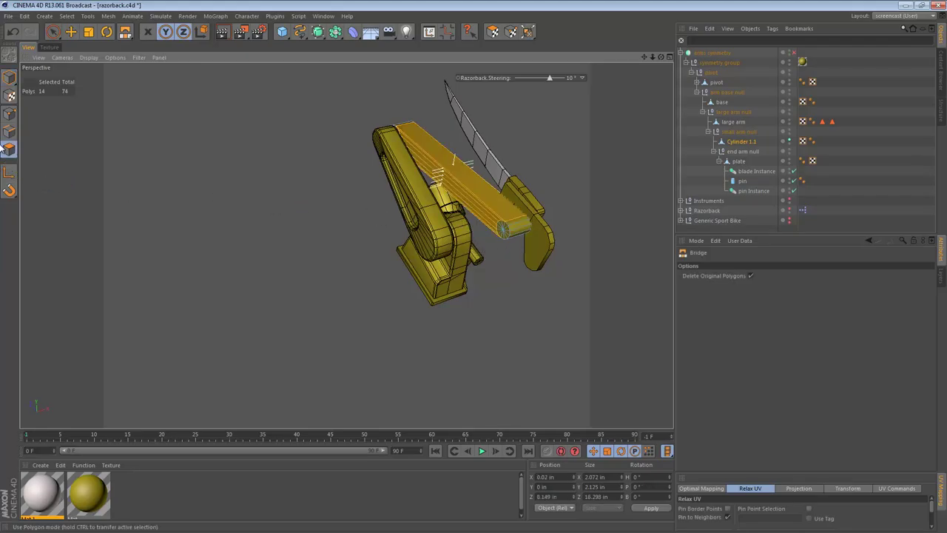
mouse_move(543, 218)
right_mouse_down("alt")
mouse_move(572, 221)
mouse_move(473, 286)
right_mouse_up("alt")
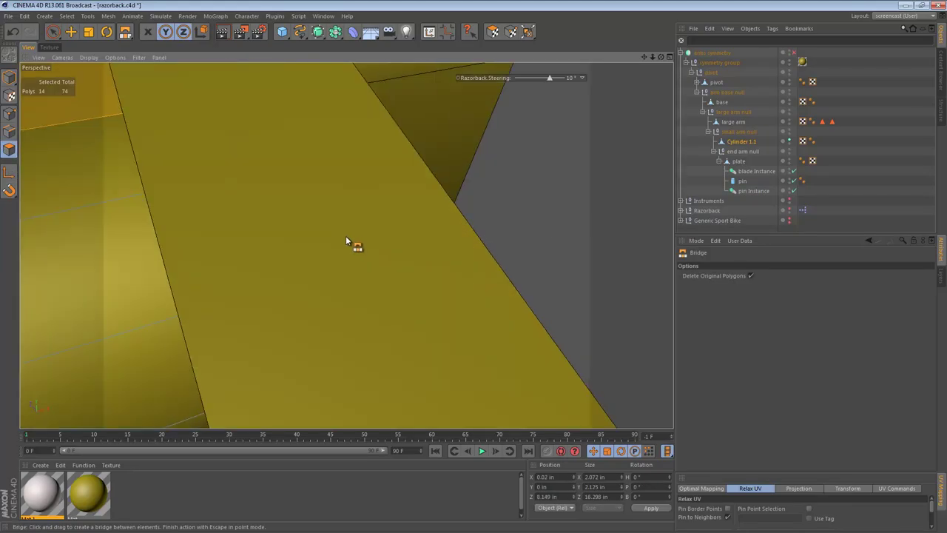
right_click_drag(345, 241, 230, 250, "alt")
left_click_drag(348, 226, 452, 202, "alt")
key("space")
left_click_drag(377, 265, 373, 265)
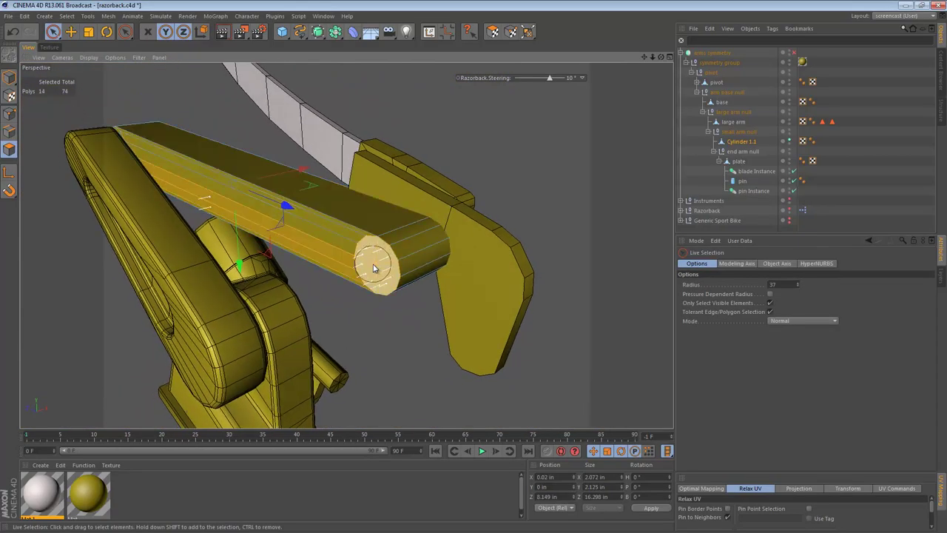
left_click(374, 268)
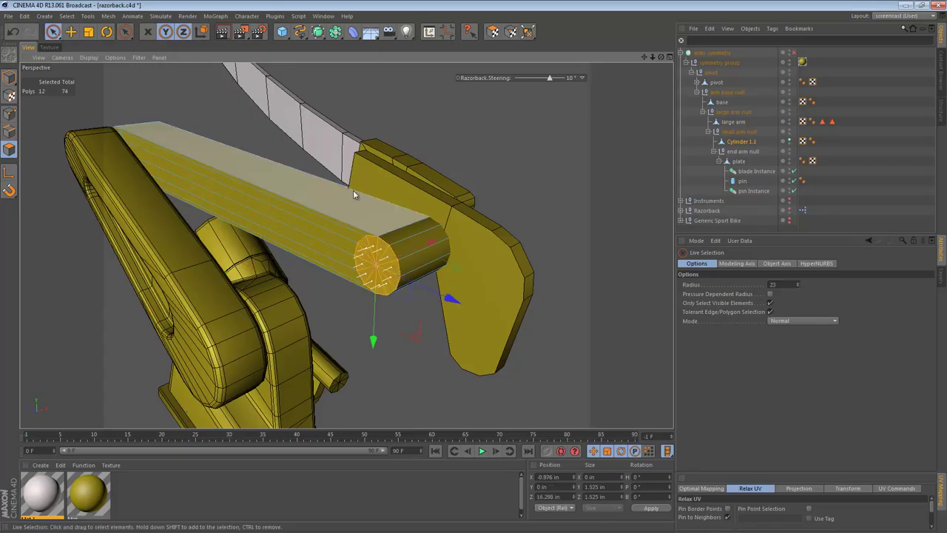
left_click_drag(166, 123, 473, 285, "alt")
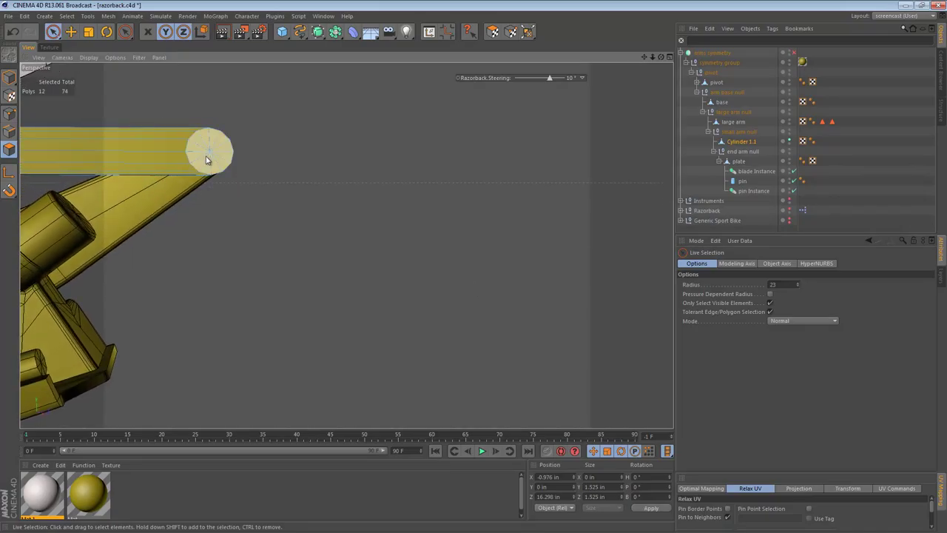
left_click_drag(127, 231, 268, 258, "alt")
- Extrude the selected end-cap polygons outward by about 0.185 in and undo the extra change made after it
key("d")
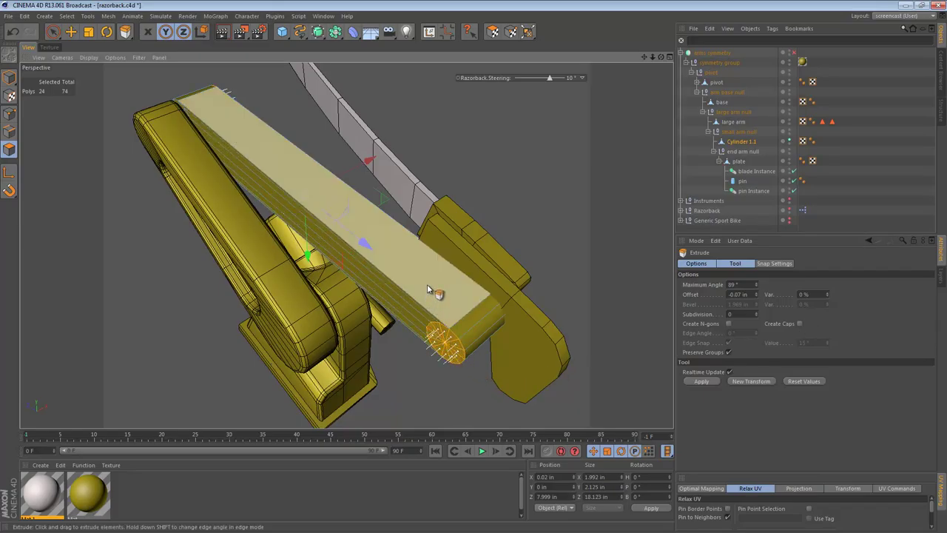
left_click_drag(428, 288, 475, 292)
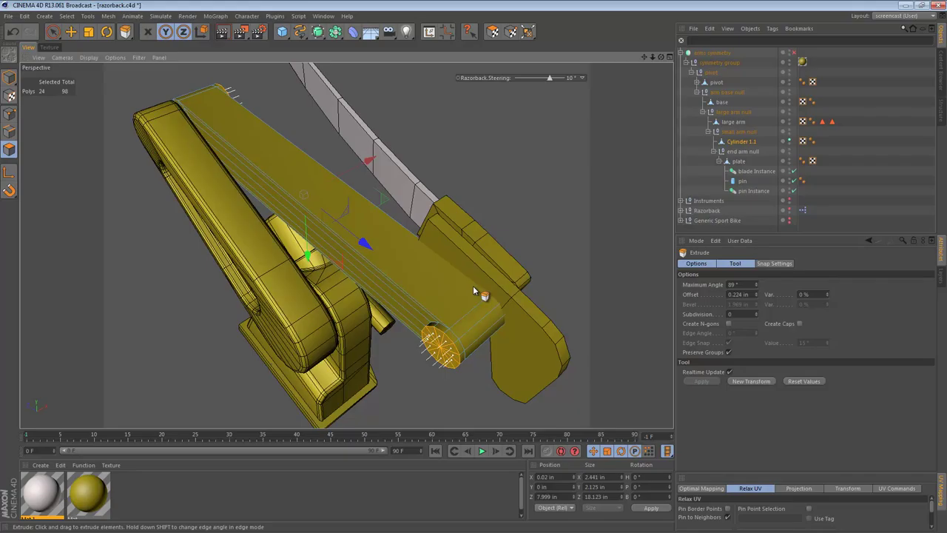
mouse_move(447, 356)
left_mouse_down("alt")
mouse_move(461, 338)
mouse_move(420, 354)
mouse_move(418, 335)
left_mouse_up("alt")
key("ctrl+z")
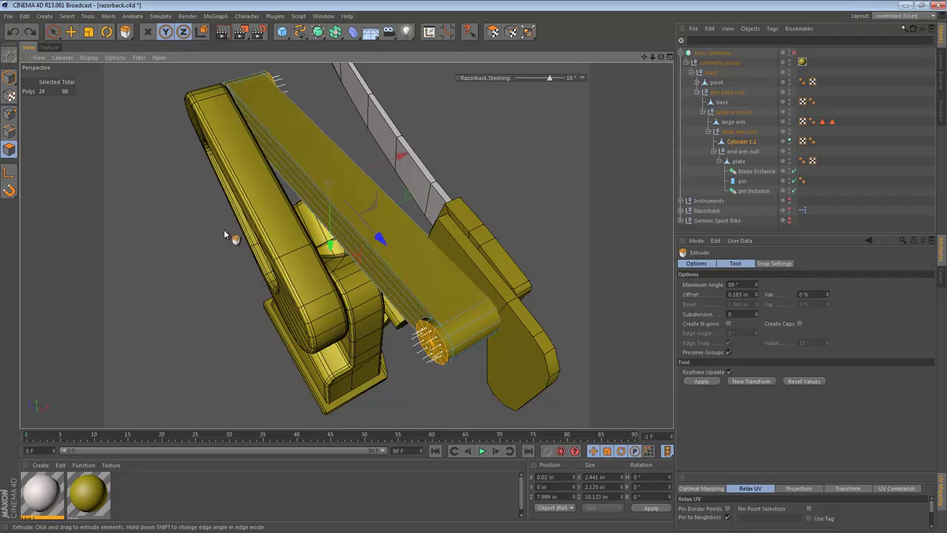
- View the extruded caps within the assembly and hide the arms symmetry hierarchy in the editor, leaving only the small arm displayed
left_click_drag(350, 326, 193, 258, "alt")
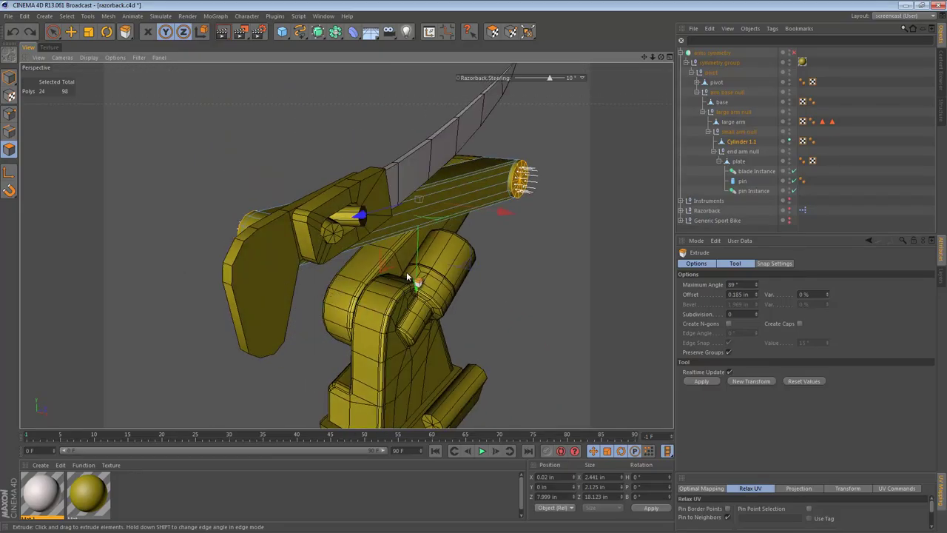
right_click_drag(436, 300, 563, 296, "alt")
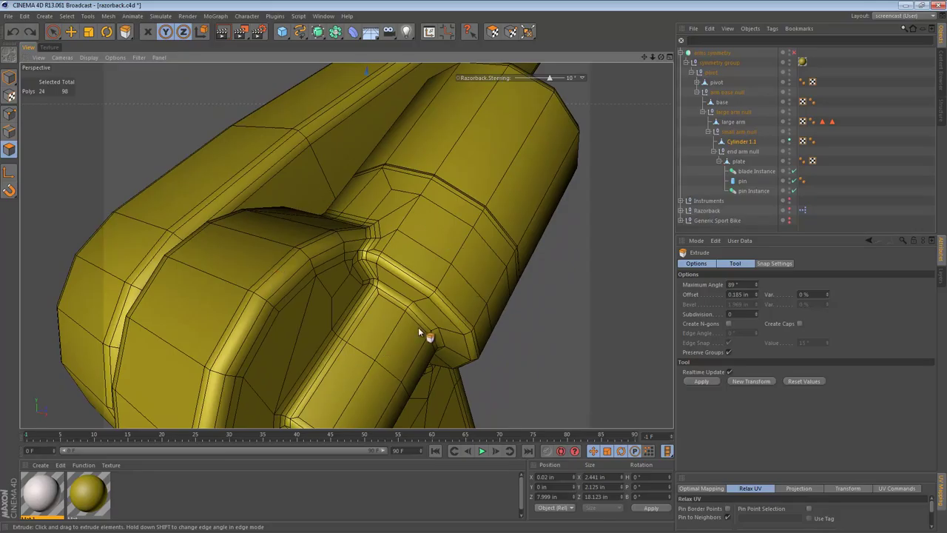
right_click_drag(424, 266, 307, 262, "alt")
left_click_drag(341, 246, 532, 273, "alt")
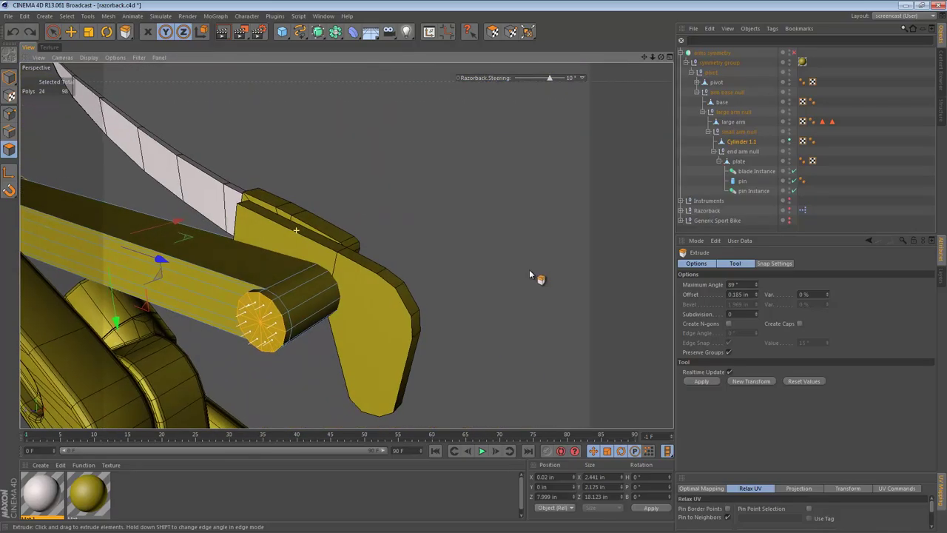
scroll(294, 285, "up", 3)
middle_click_drag(296, 285, 442, 287, "alt")
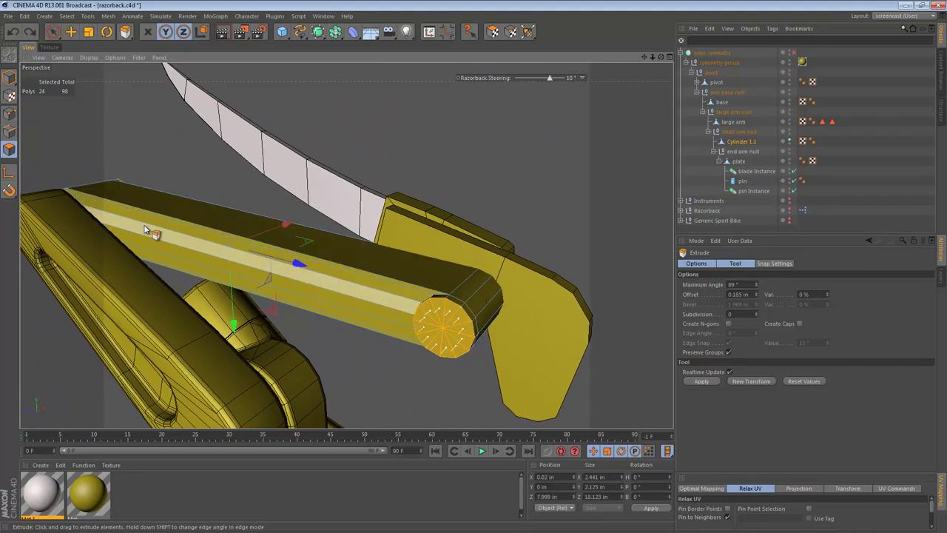
left_click(795, 54)
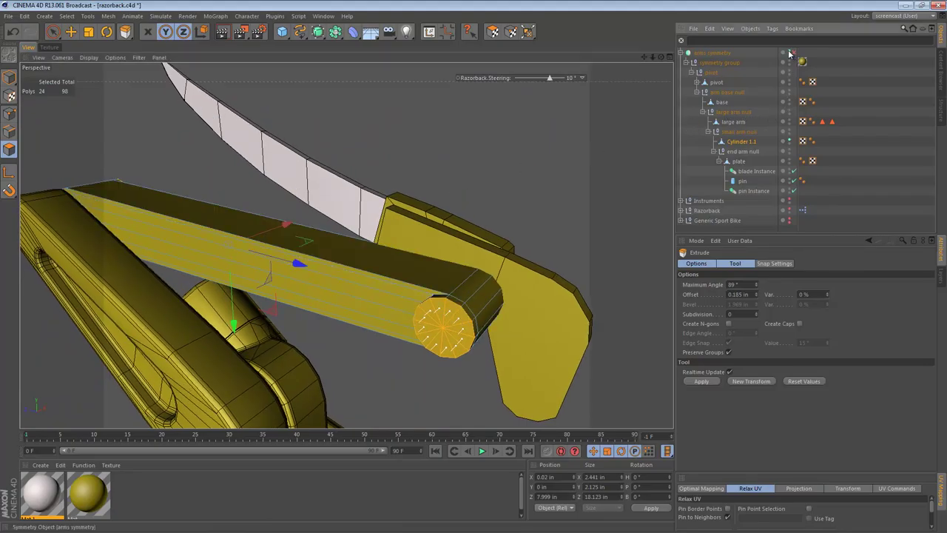
middle_click_drag(408, 269, 491, 202, "alt")
left_click_drag(362, 211, 509, 220, "alt")
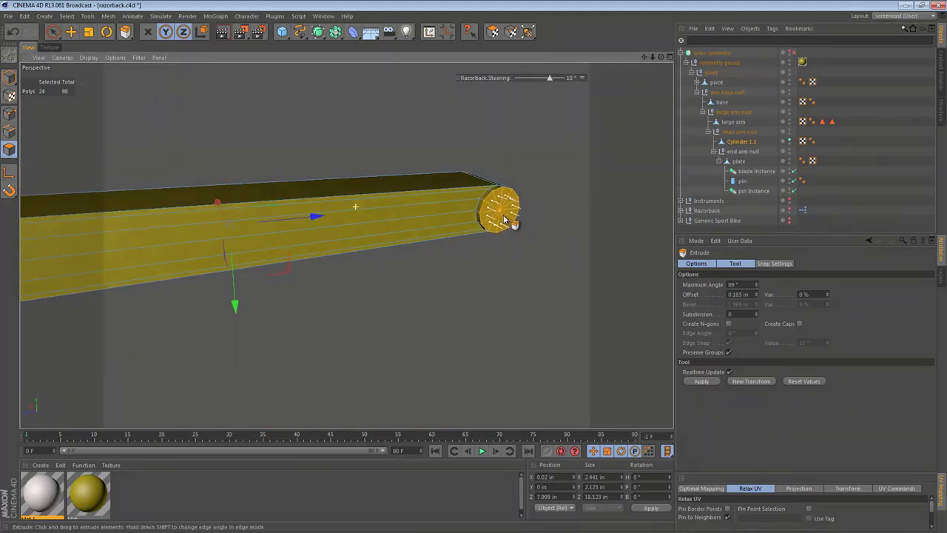
left_click_drag(353, 284, 500, 250, "alt")
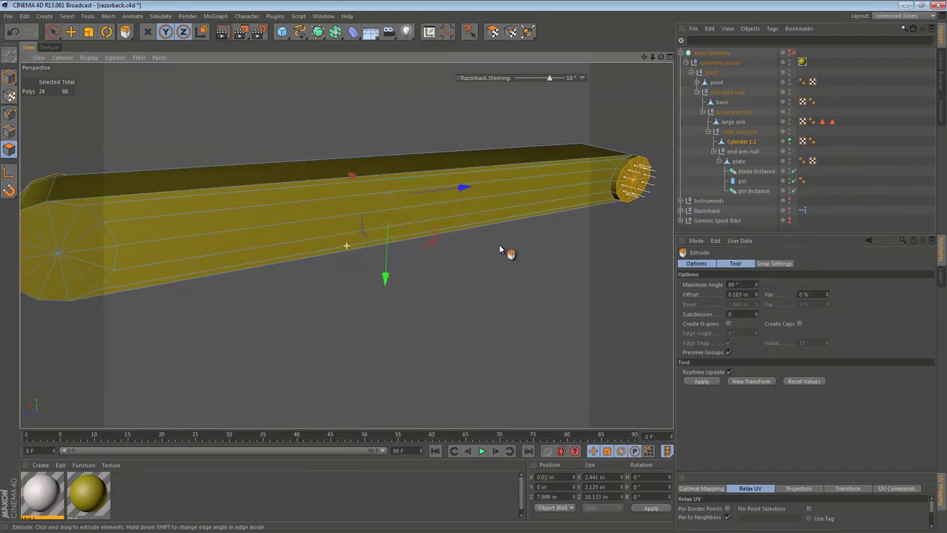
- Select the five inner lengthwise edges on each side face of the arm, leaving the upper and lower border edges unselected
left_click(13, 138)
left_click_drag(94, 205, 179, 210, "alt")
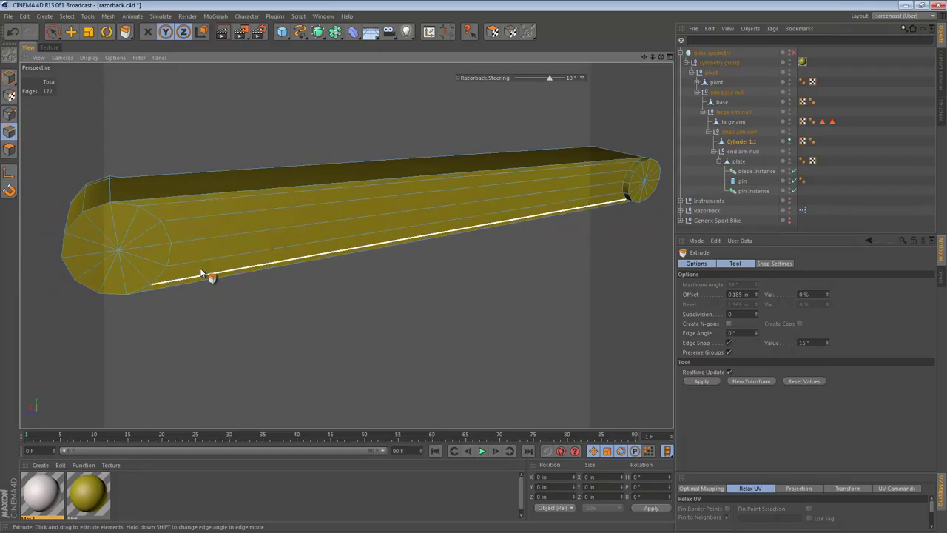
key("9")
left_click(252, 216)
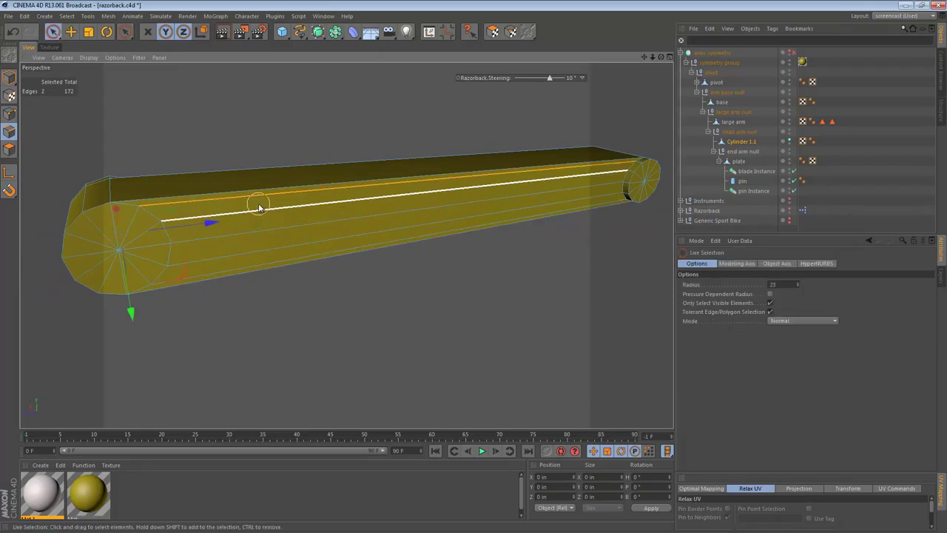
left_click_drag(260, 246, 262, 261)
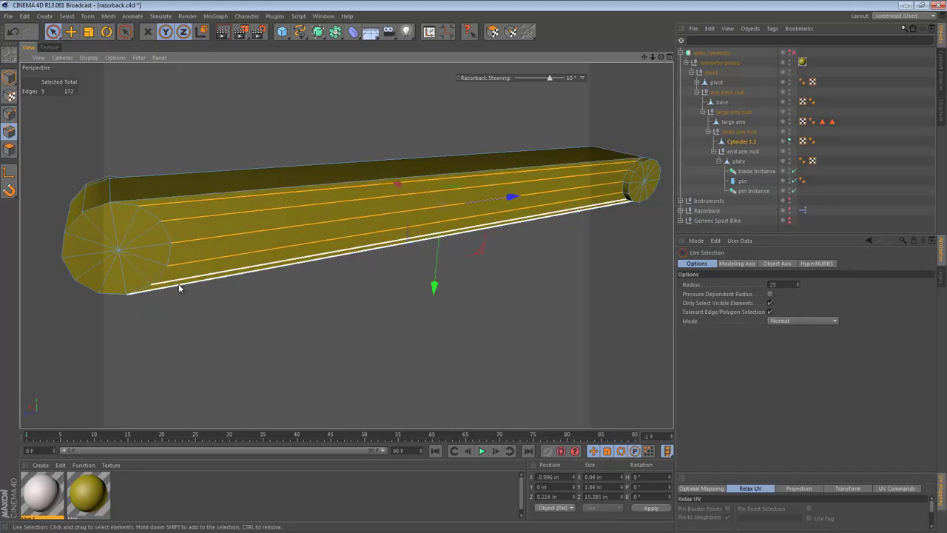
mouse_move(178, 283)
left_mouse_down("alt")
mouse_move(200, 223)
mouse_move(467, 211)
mouse_move(524, 218)
mouse_move(670, 273)
left_mouse_up("alt")
mouse_move(383, 247)
left_mouse_down("shift")
mouse_move(389, 226)
mouse_move(383, 302)
left_mouse_up("shift")
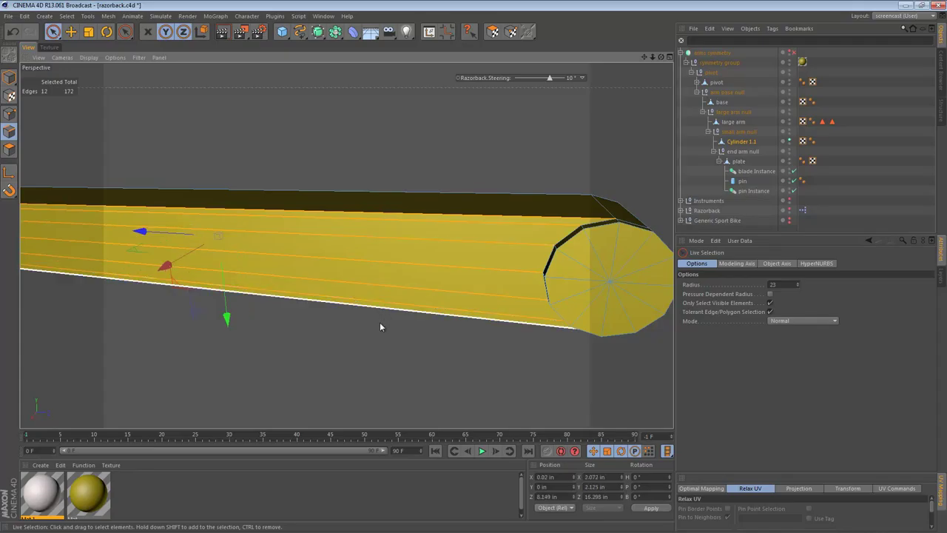
left_click(380, 198, "ctrl")
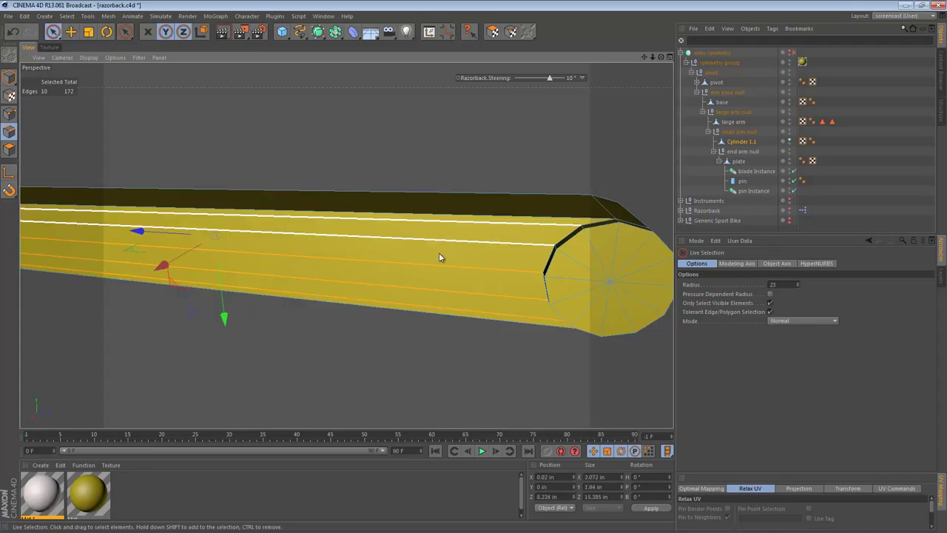
- Check the edge selection on both sides of the arm in wireframe display and return to shaded display
scroll(442, 268, "down", 5)
key("n")
key("g")
right_click_drag(349, 249, 389, 252, "alt")
mouse_move(382, 250)
left_mouse_down("alt")
mouse_move(467, 216)
mouse_move(474, 197)
mouse_move(460, 212)
mouse_move(466, 232)
mouse_move(484, 239)
left_mouse_up("alt")
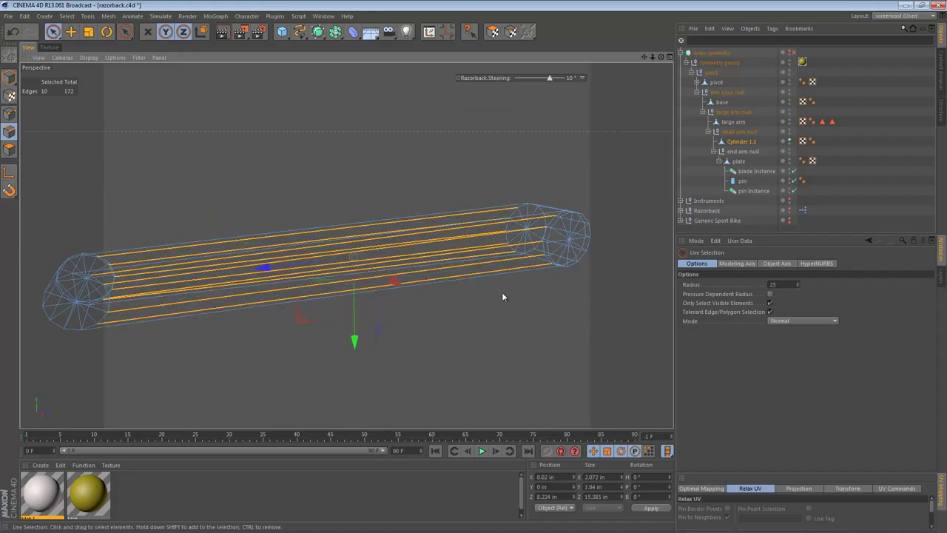
key("n")
key("a")
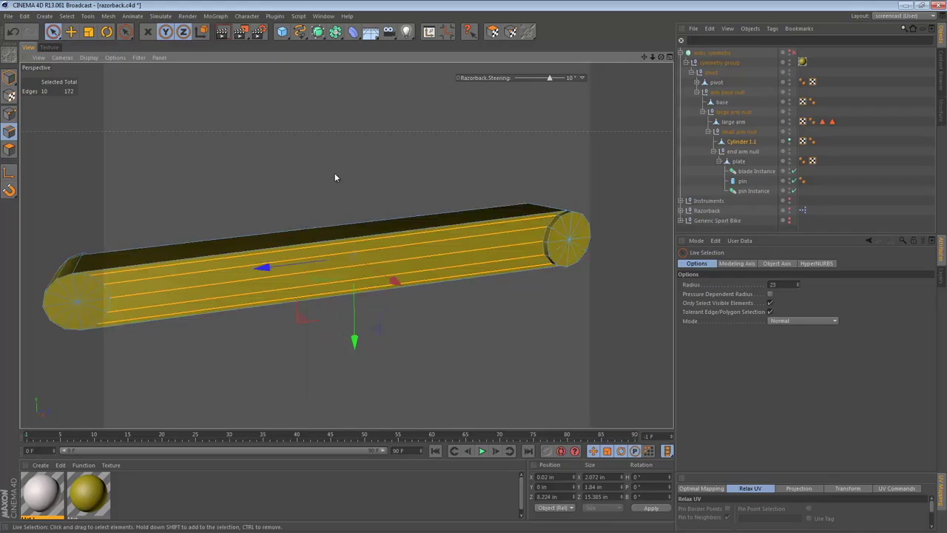
- Melt the selected lengthwise edges on both side faces of the arm
right_click(350, 109)
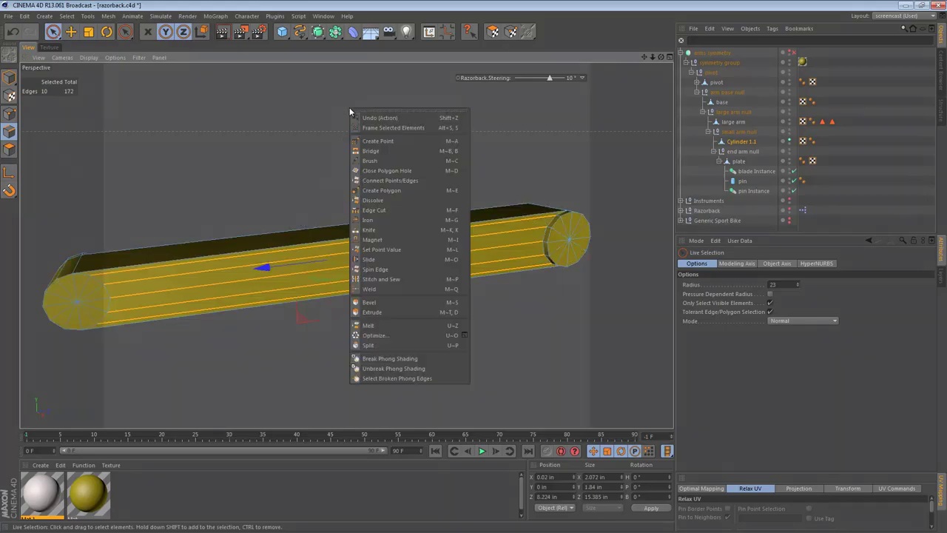
left_click(382, 324)
left_click_drag(326, 263, 335, 271, "alt")
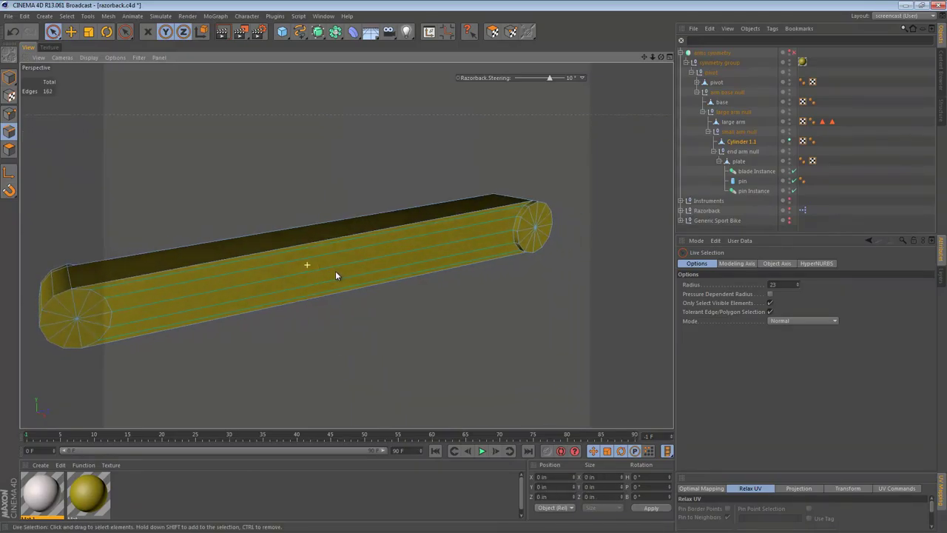
left_click_drag(227, 296, 296, 260, "alt")
left_click_drag(383, 258, 347, 264, "alt")
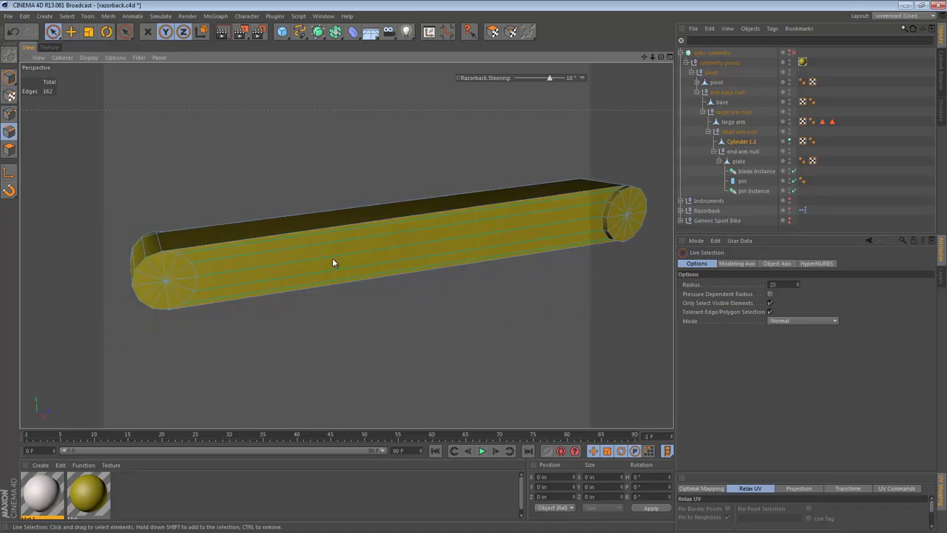
- Add three loop cuts around the arm with the Knife: one near each joint and one around the middle
key("k")
left_click(711, 285)
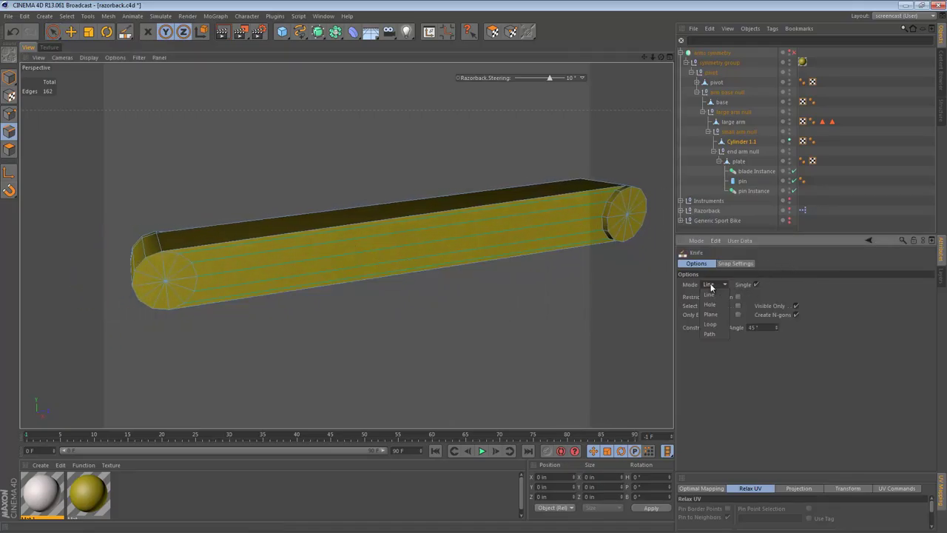
left_click(710, 324)
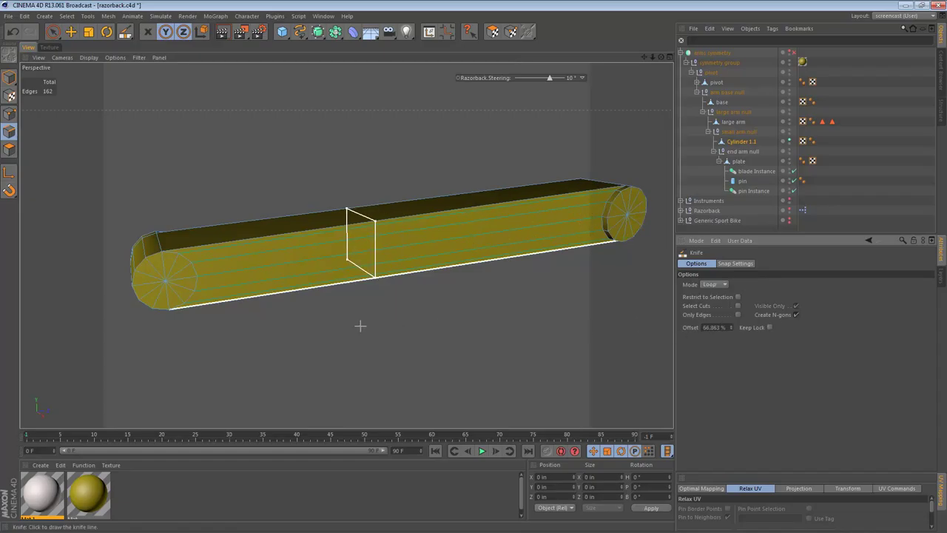
left_click(214, 315)
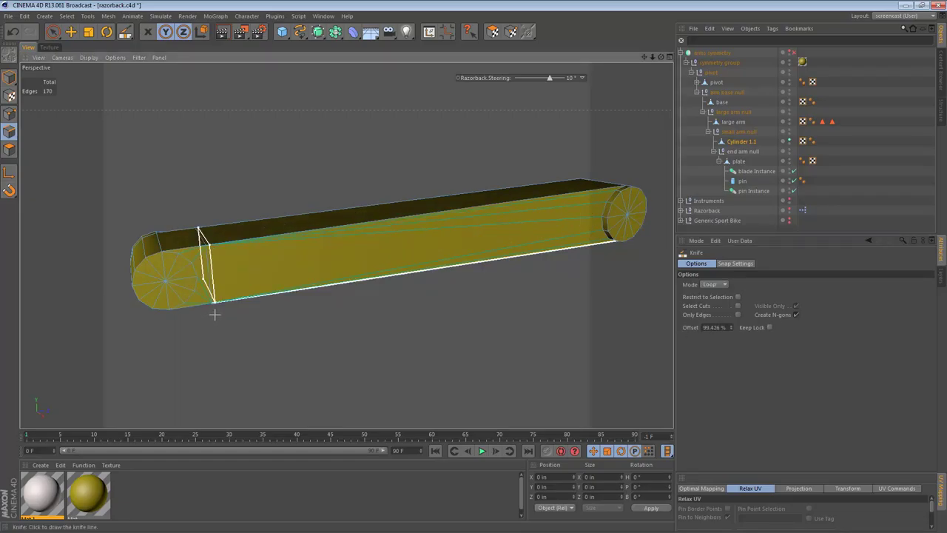
left_click(425, 305)
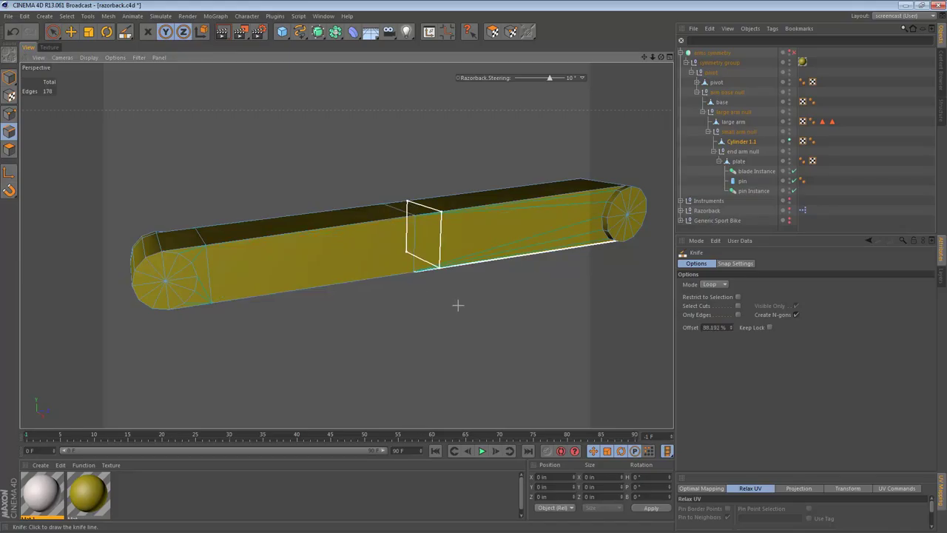
left_click(597, 288)
- Set the Knife to Line mode for cutting the side face beside the near joint
left_click_drag(370, 321, 537, 298, "alt")
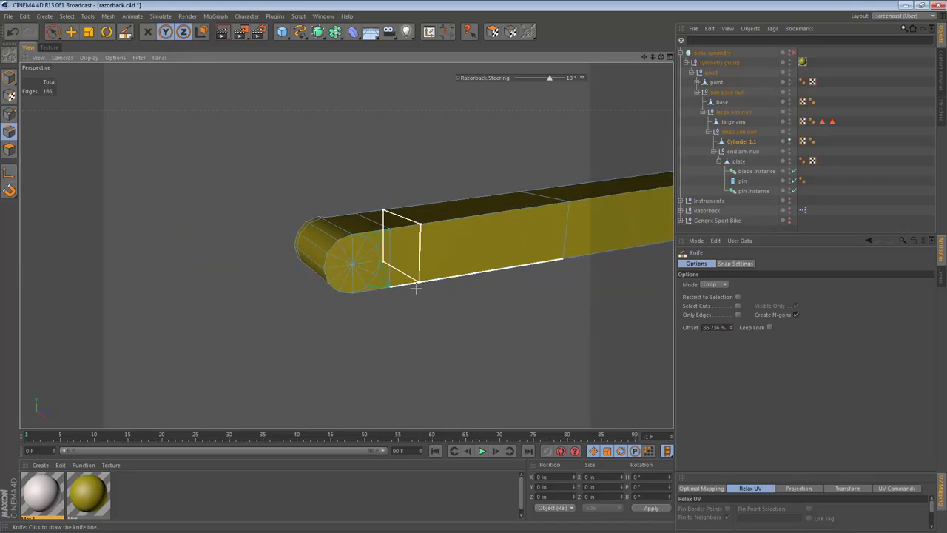
right_click_drag(416, 289, 467, 285, "alt")
middle_click_drag(347, 245, 562, 337, "alt")
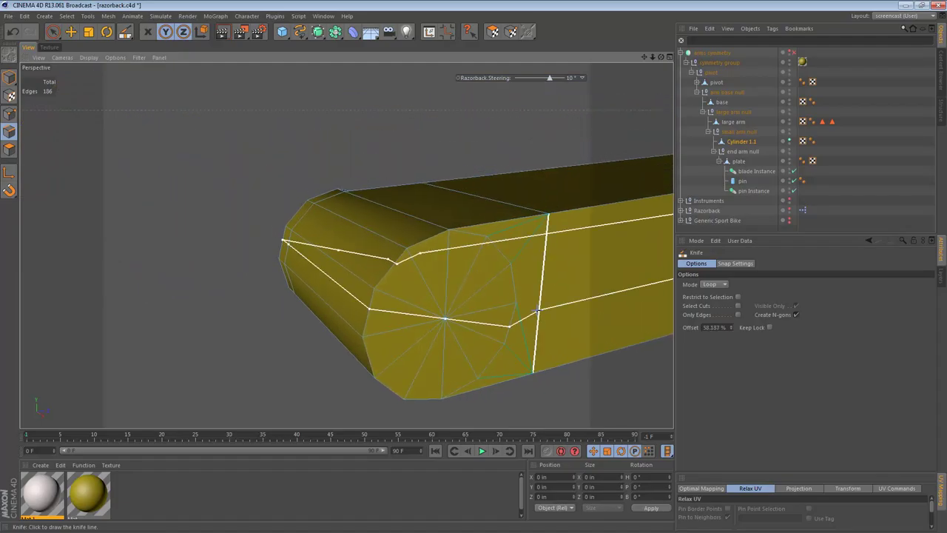
left_click_drag(448, 285, 423, 284, "alt")
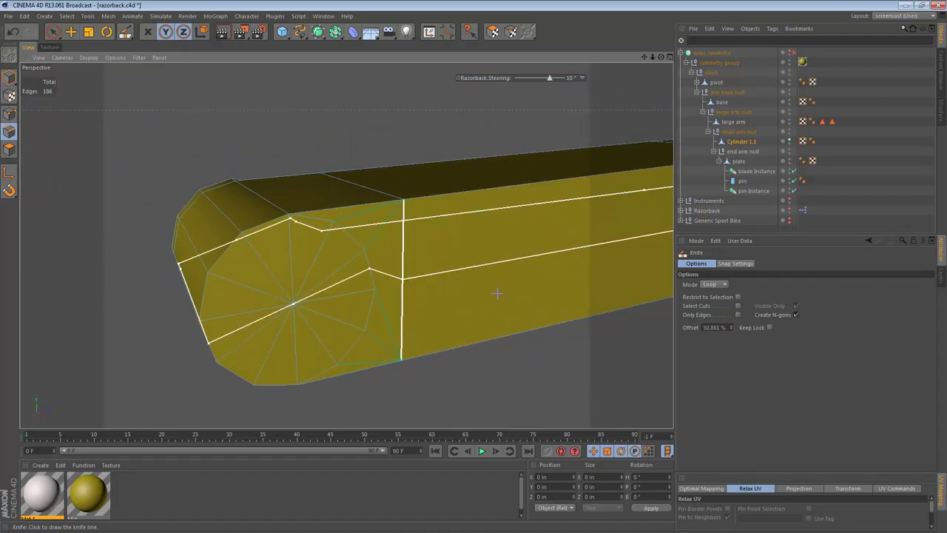
left_click(710, 285)
left_click(710, 295)
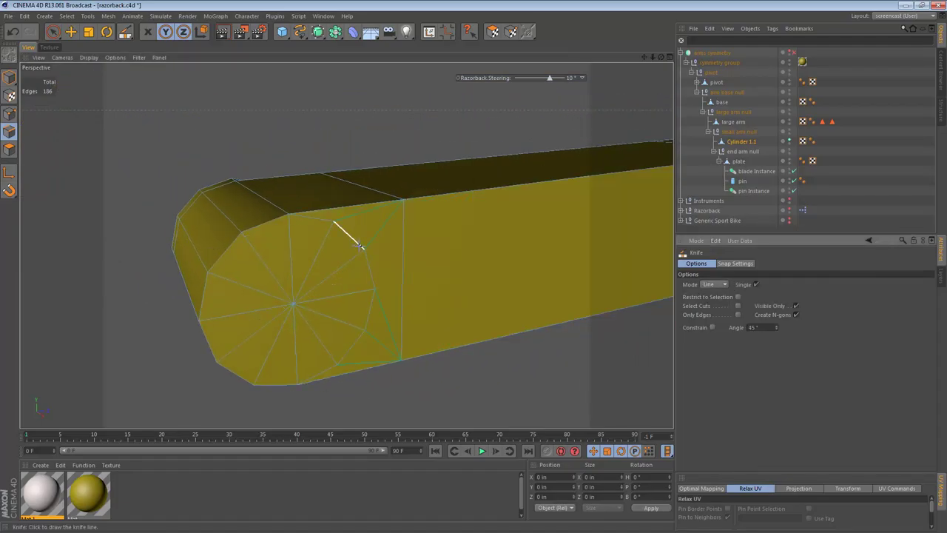
- Try to cut an edge from a point on the near joint's rim to the adjacent loop cut, and undo the cut
left_click(364, 249)
left_click_drag(363, 249, 400, 358)
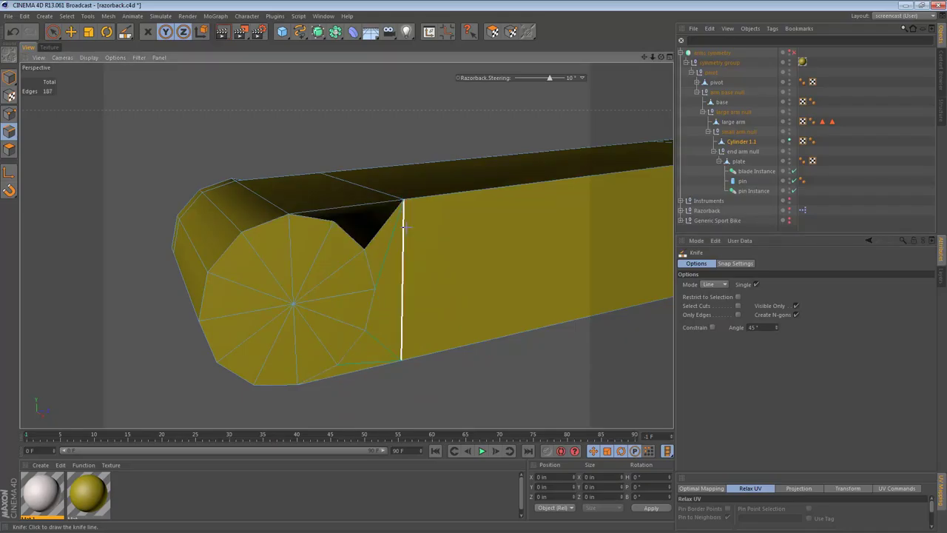
key("ctrl+z")
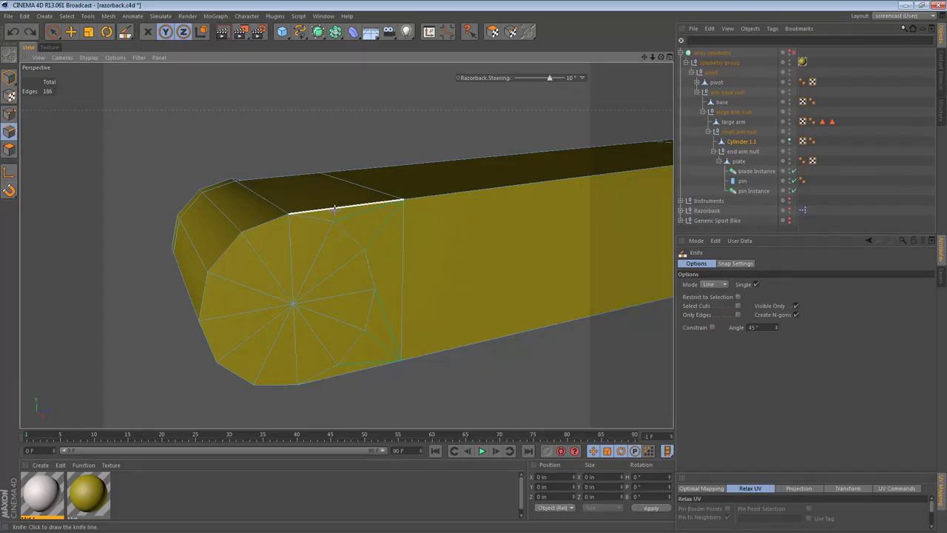
- Cut edges with the Knife from points on the near joint's rim to the upper and lower corners of the adjacent loop cut
left_click_drag(334, 220, 400, 213)
left_click_drag(364, 249, 402, 199)
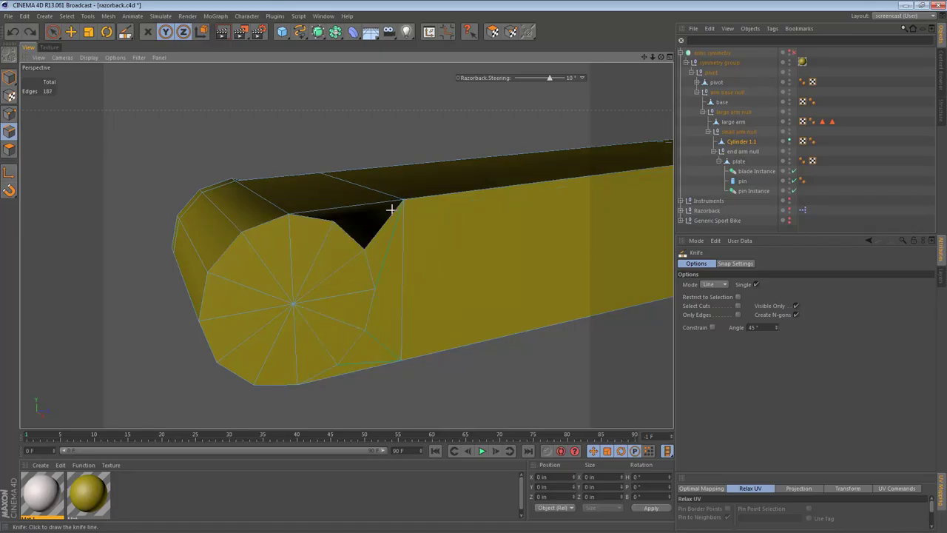
left_click_drag(365, 331, 402, 359)
- Select the six inner edges where the raised joint disc meets the arm's side face
scroll(520, 311, "down", 5)
left_click_drag(374, 234, 348, 233, "alt")
left_click_drag(376, 278, 360, 162, "alt")
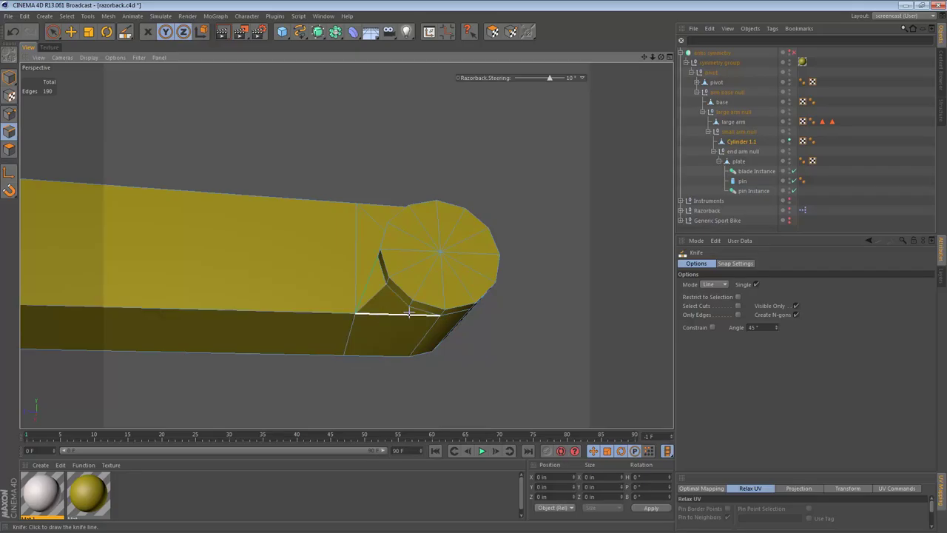
left_click_drag(378, 301, 386, 443, "alt")
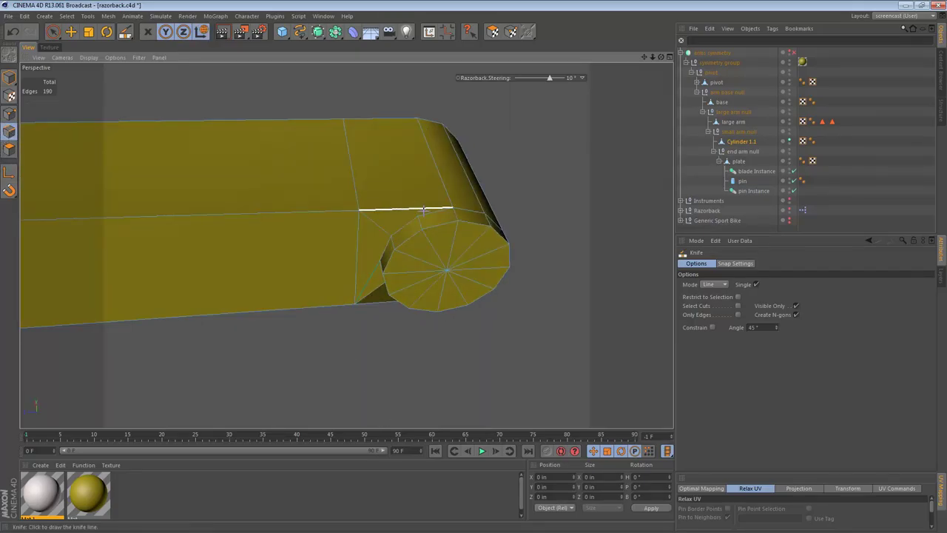
scroll(422, 215, "up", 3)
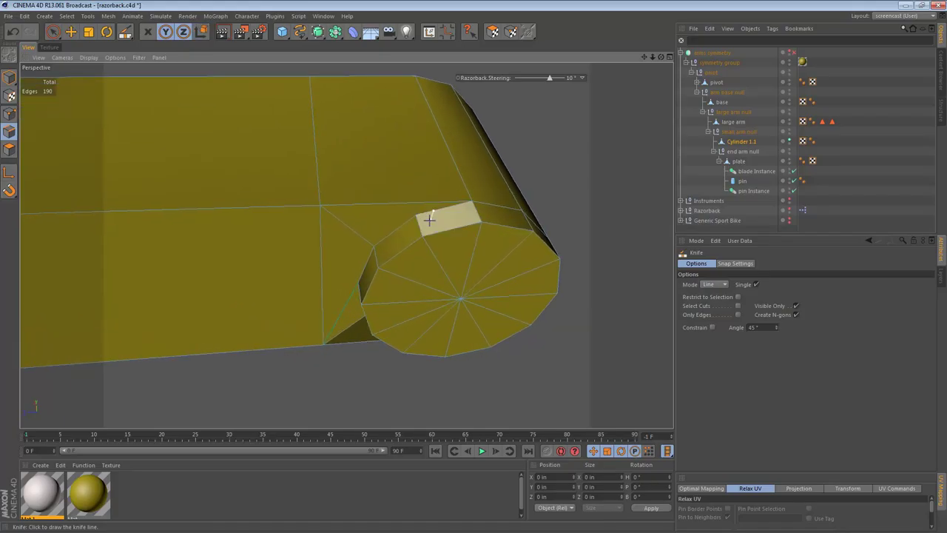
key("space")
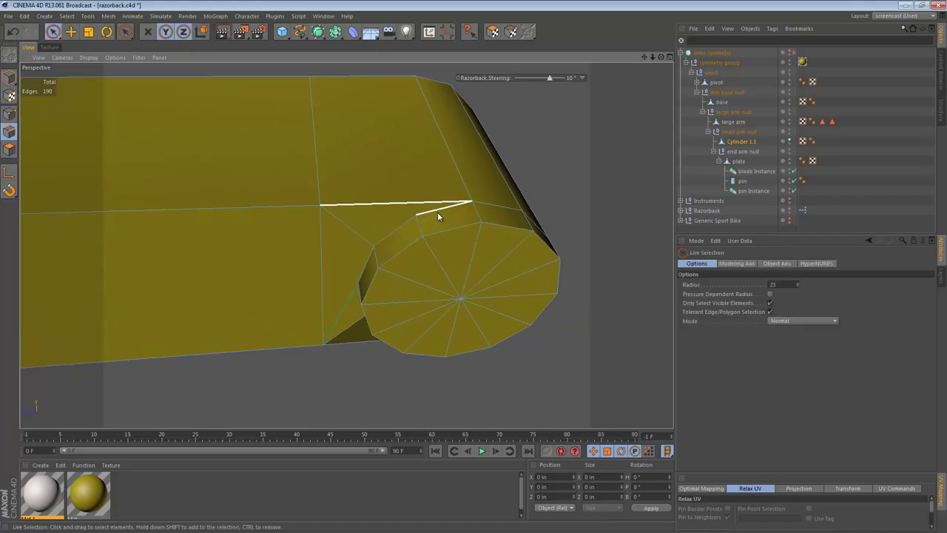
left_click(437, 212)
left_click(433, 219)
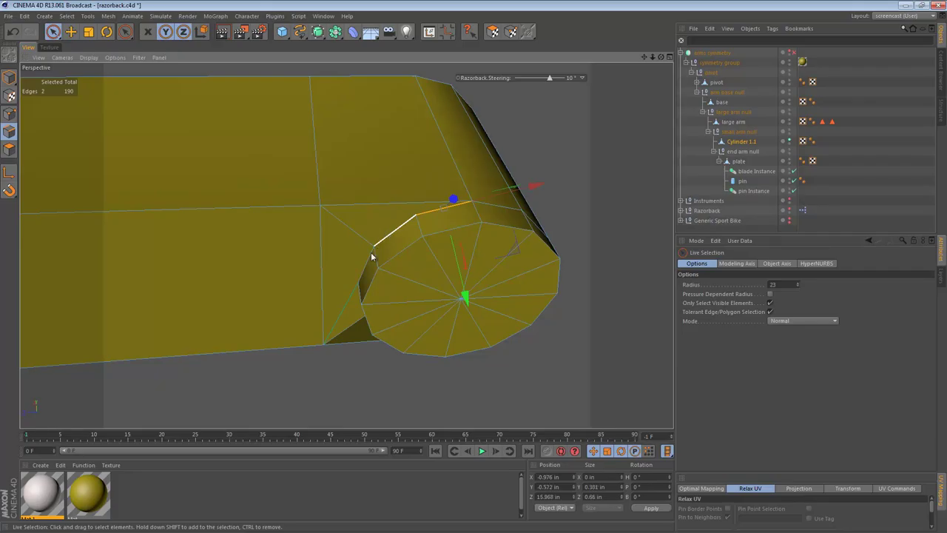
left_click(361, 269, "shift")
left_click_drag(368, 288, 359, 243, "alt")
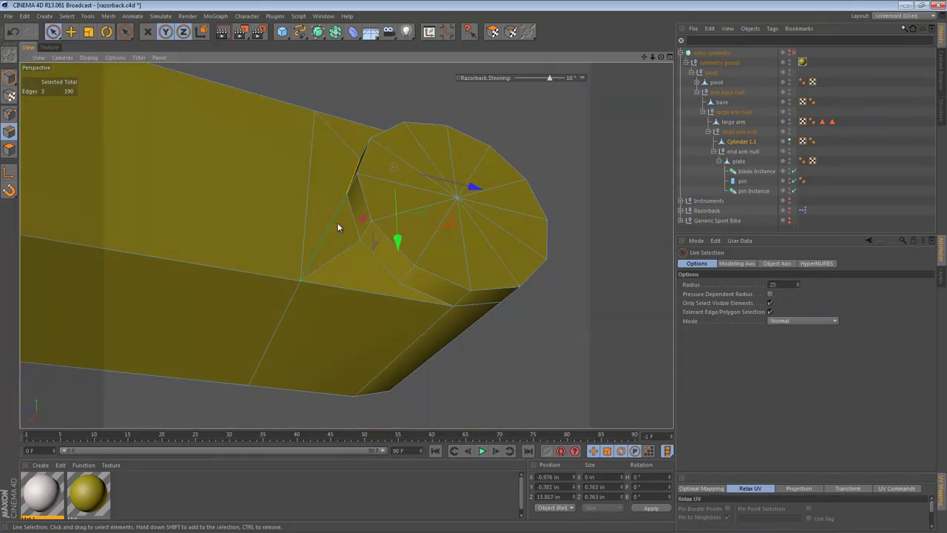
left_click(431, 304, "shift")
key("e")
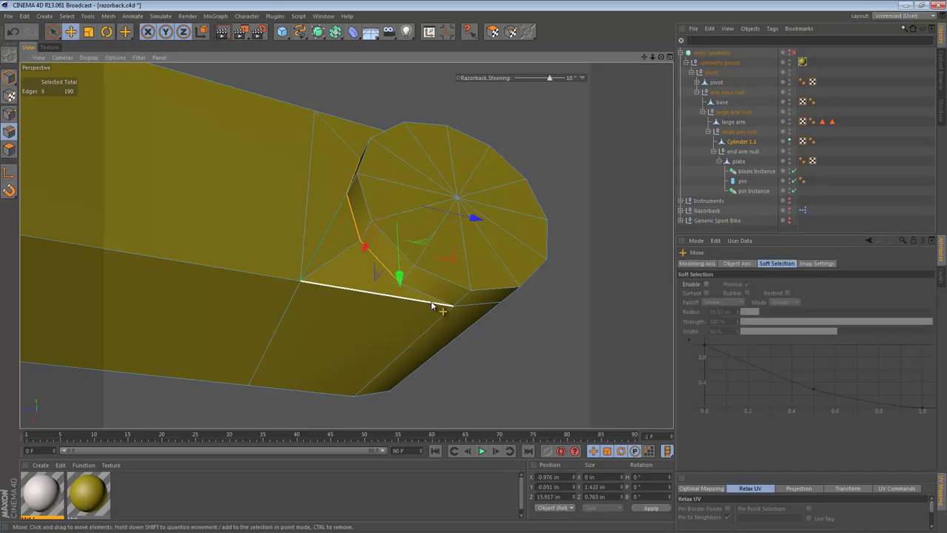
left_click_drag(449, 355, 428, 141, "alt")
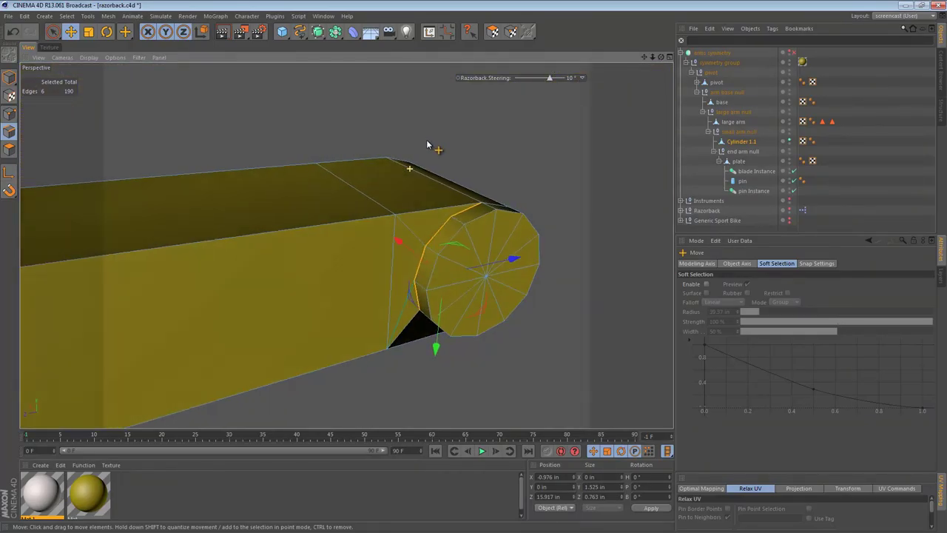
- Bevel the six selected edges at the joint's base with a subdivision of 1 and an inner offset of about 0.118 in
key("s")
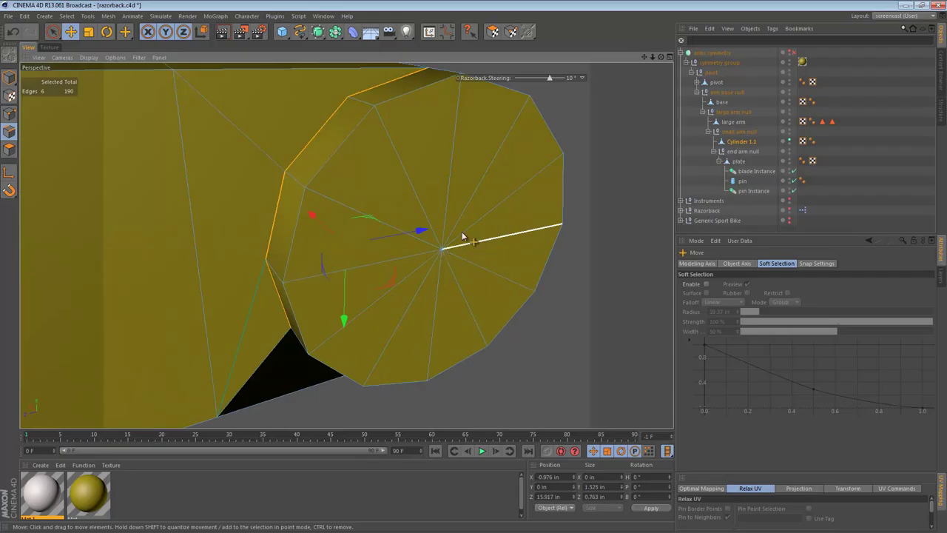
right_click_drag(420, 213, 396, 216, "alt")
middle_click_drag(395, 216, 397, 232, "alt")
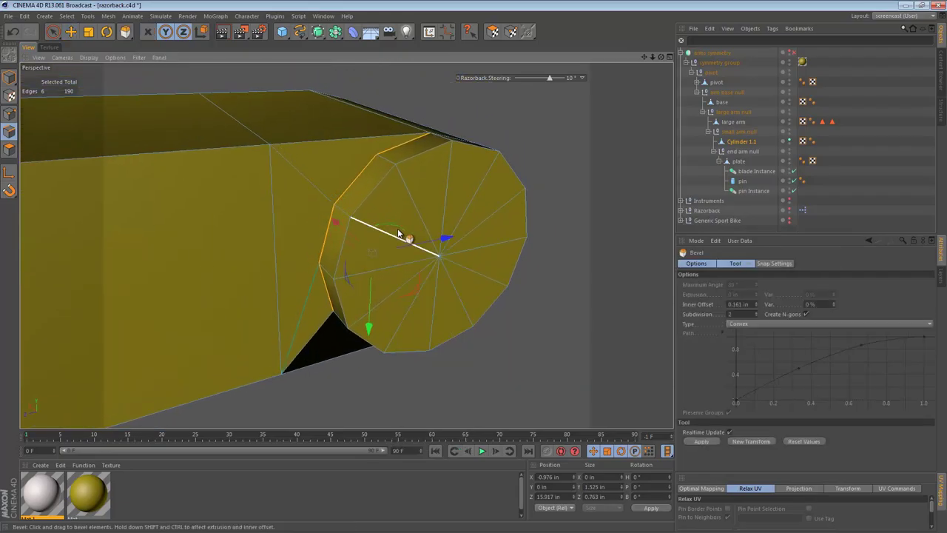
left_click_drag(475, 196, 426, 183, "alt")
key("ctrl+z")
right_click(408, 151)
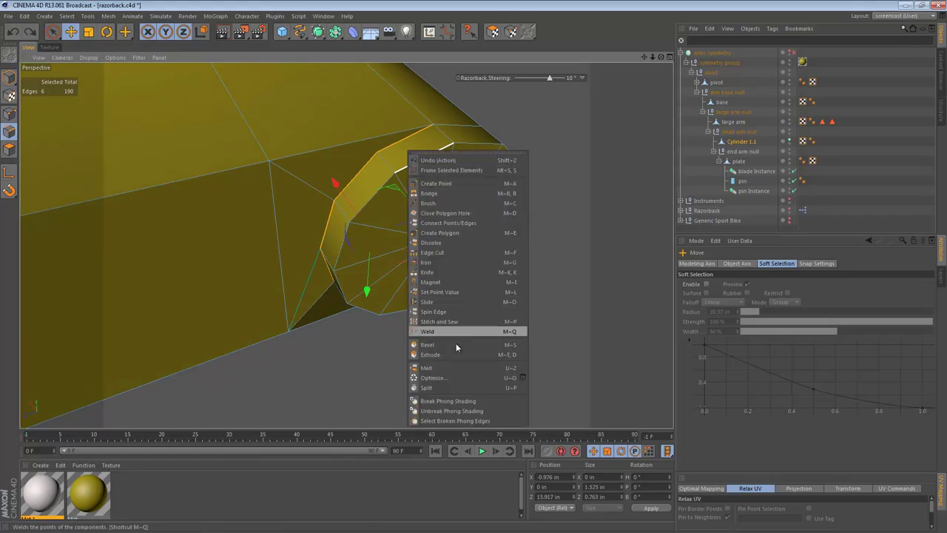
left_click(458, 345)
double_click(744, 315)
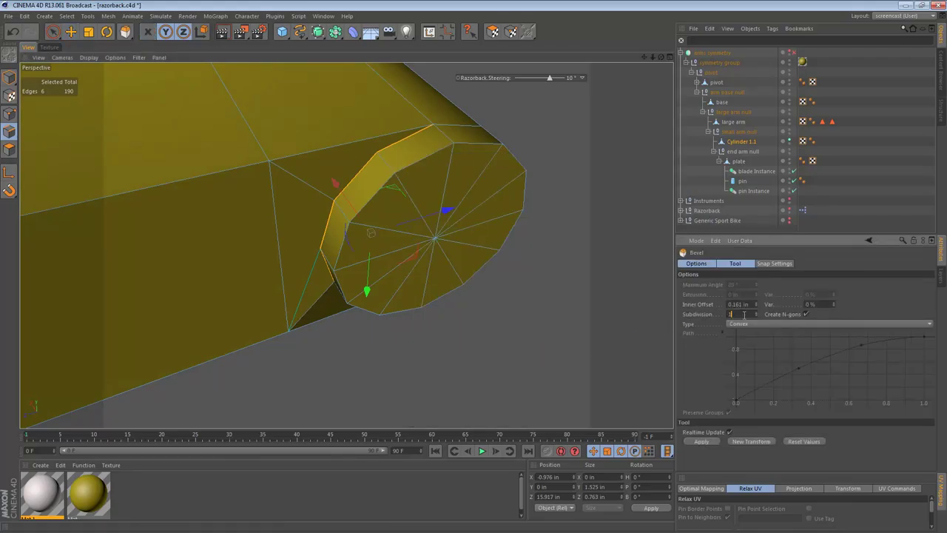
left_click_drag(386, 210, 473, 286)
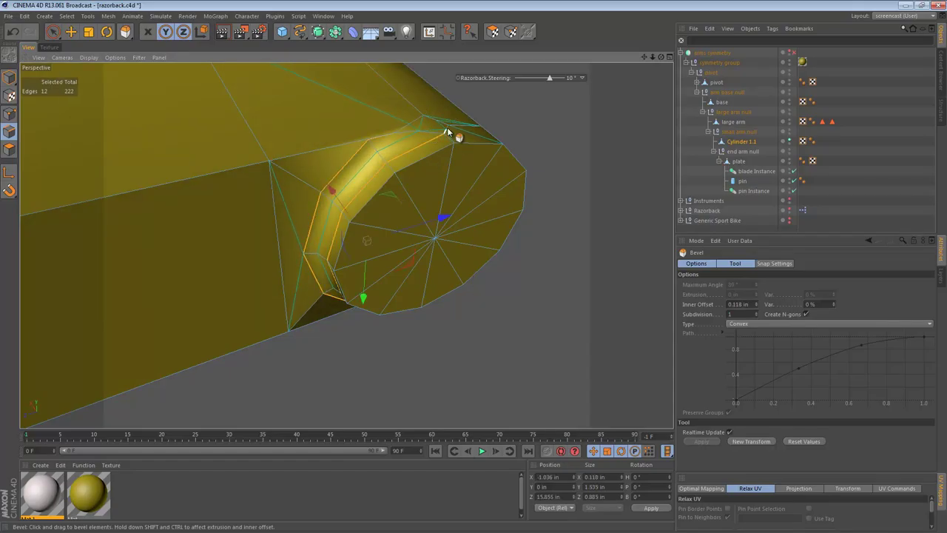
- Weld the short edge at the end of the bevel to its point nearest the arm's side face
left_click_drag(412, 128, 352, 200, "alt")
right_click_drag(352, 200, 416, 220, "alt")
key("e")
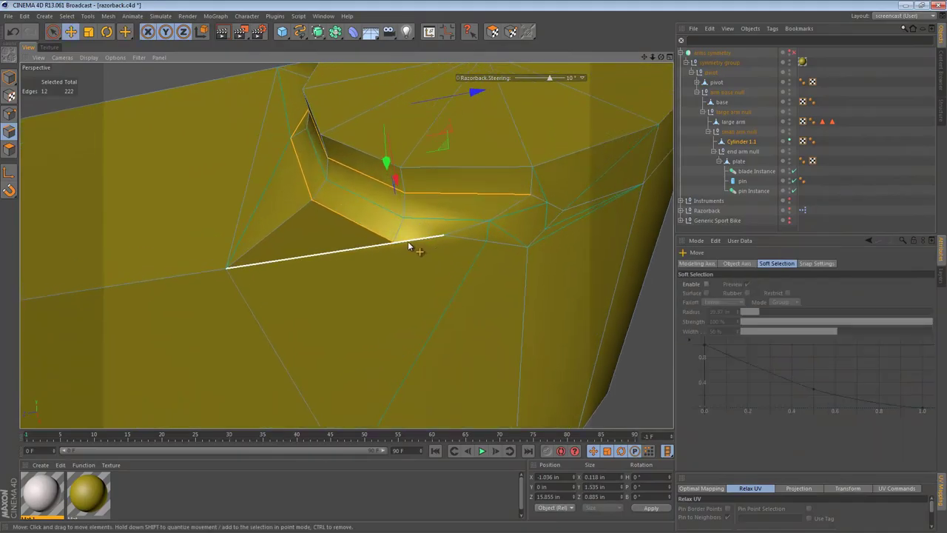
left_click(415, 244)
key("m")
key("q")
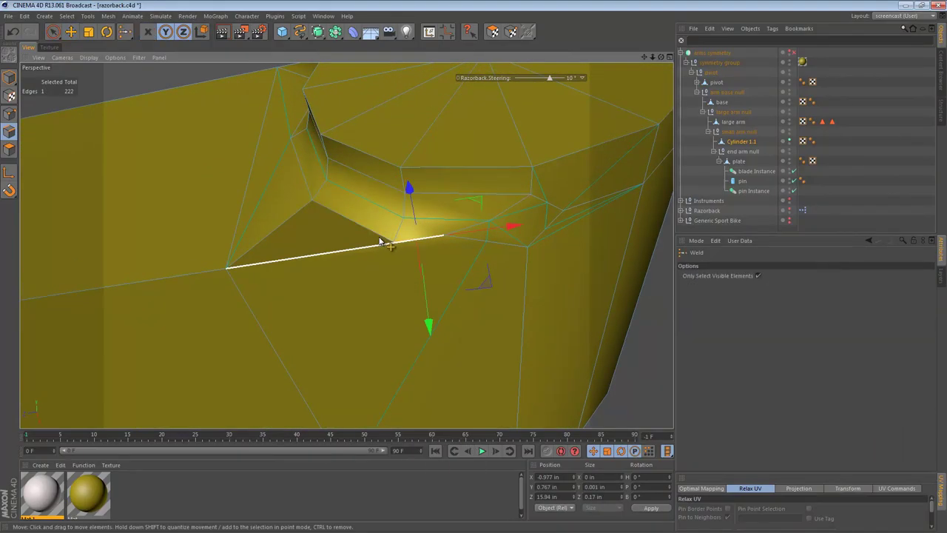
left_click(395, 245)
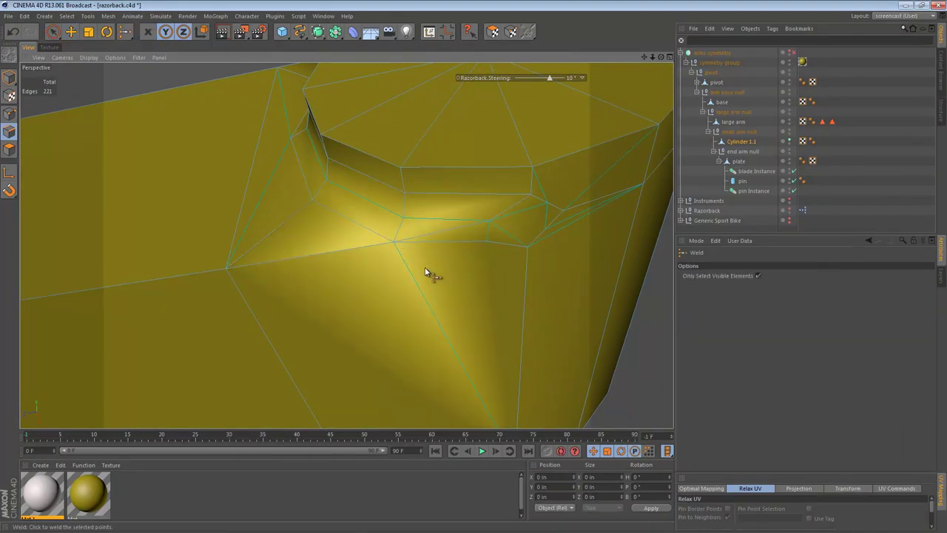
- Weld the next edge along the bevel's end to the same corner point
left_click_drag(424, 272, 454, 239, "alt")
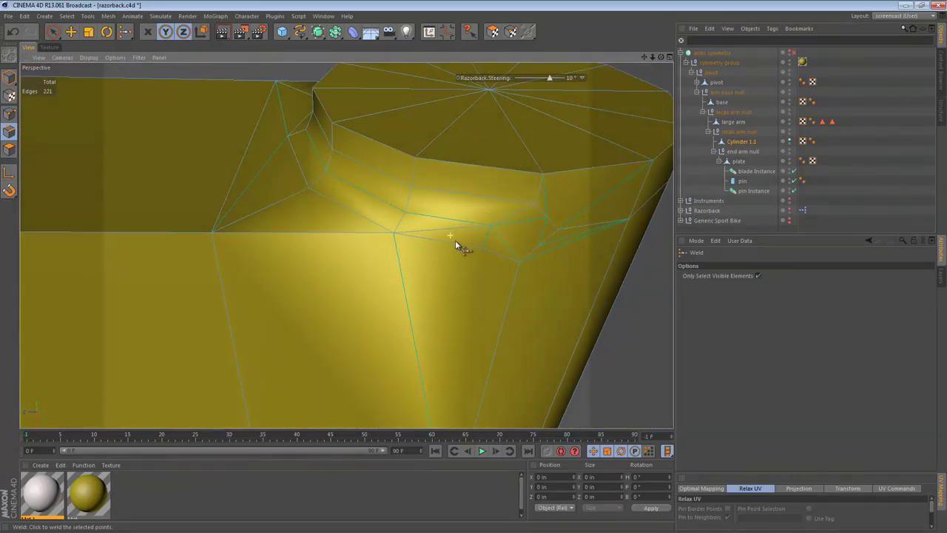
key("e")
key("m")
key("q")
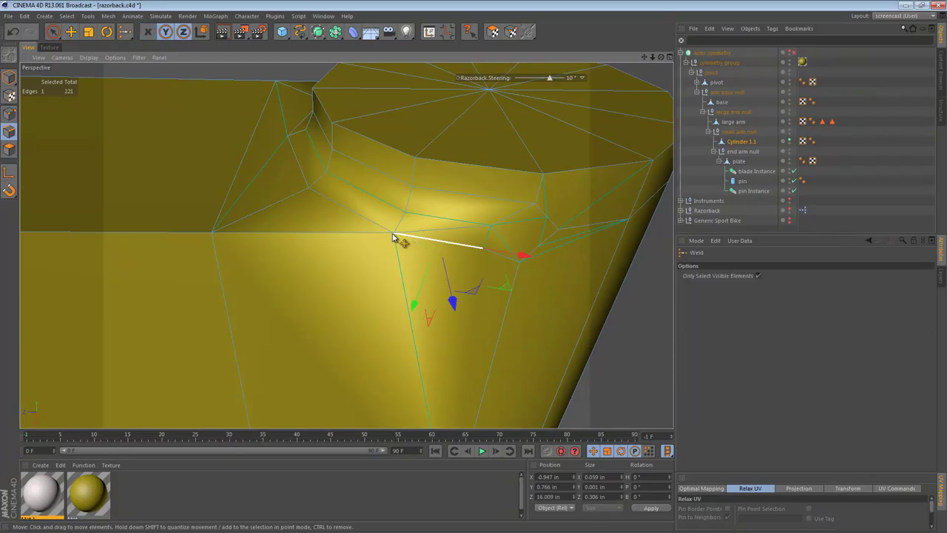
left_click(394, 235)
left_click_drag(480, 280, 406, 249, "alt")
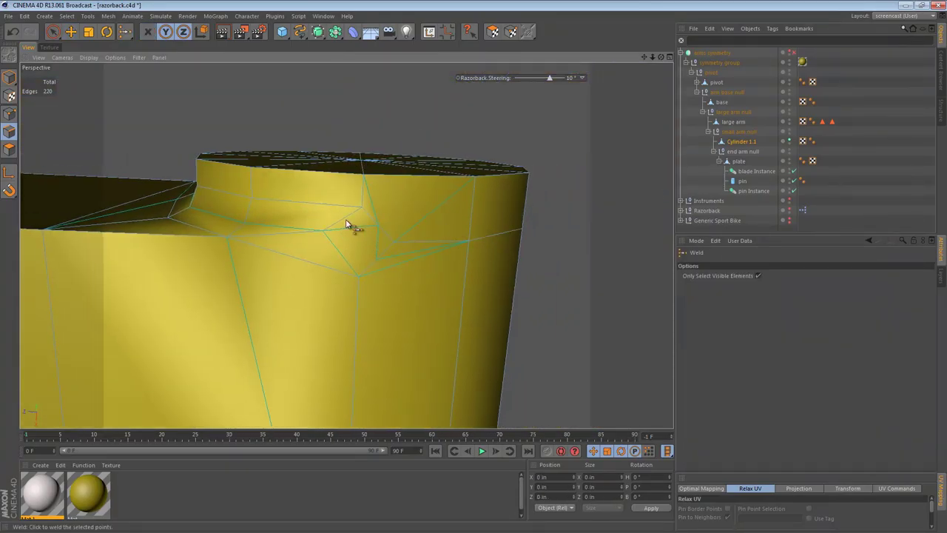
- Undo both welds and the bevel at the joint's base
left_click_drag(346, 220, 506, 228, "alt")
key("ctrl+z")
key("ctrl+z")
key("ctrl+z")
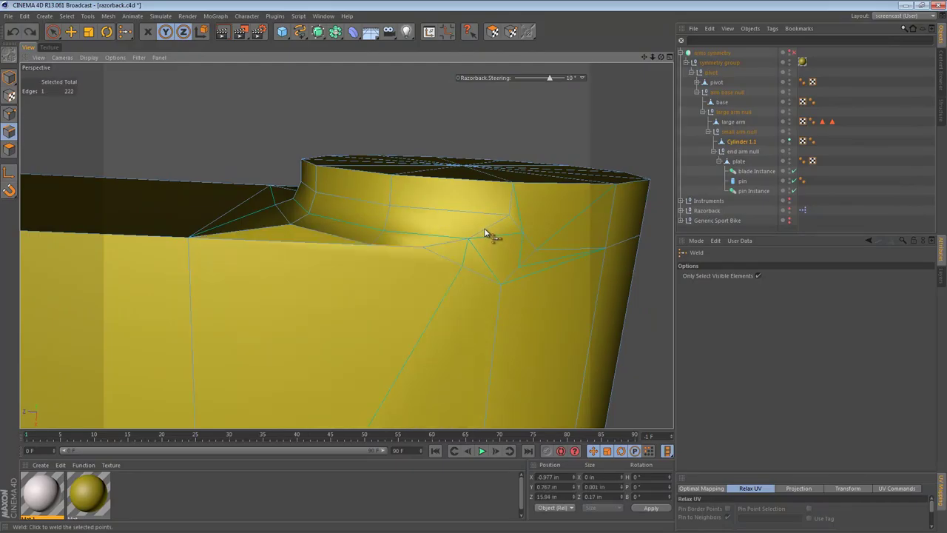
key("ctrl+z")
- Extend the selection to the full edge loop around the joint's base and bevel it with 0.118 in inner offset and subdivision 1
right_click(527, 261)
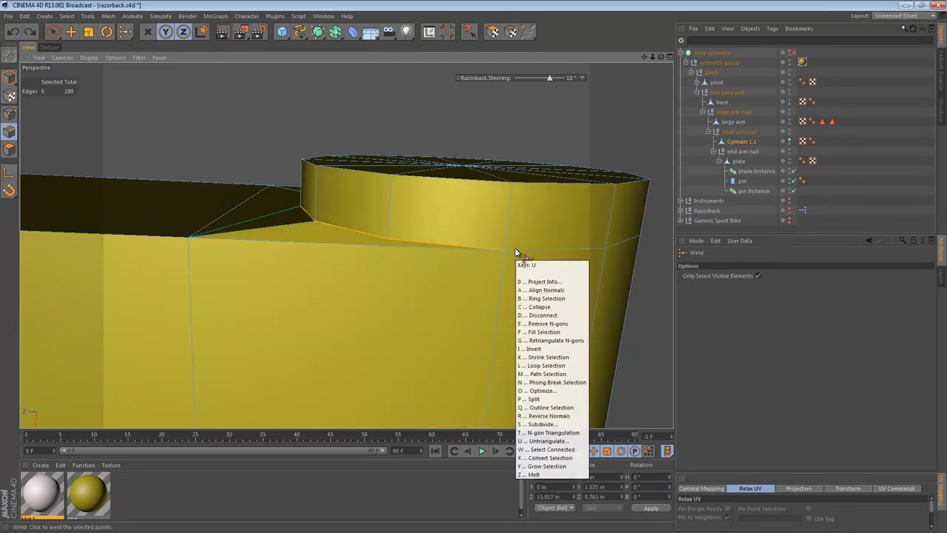
left_click(548, 292)
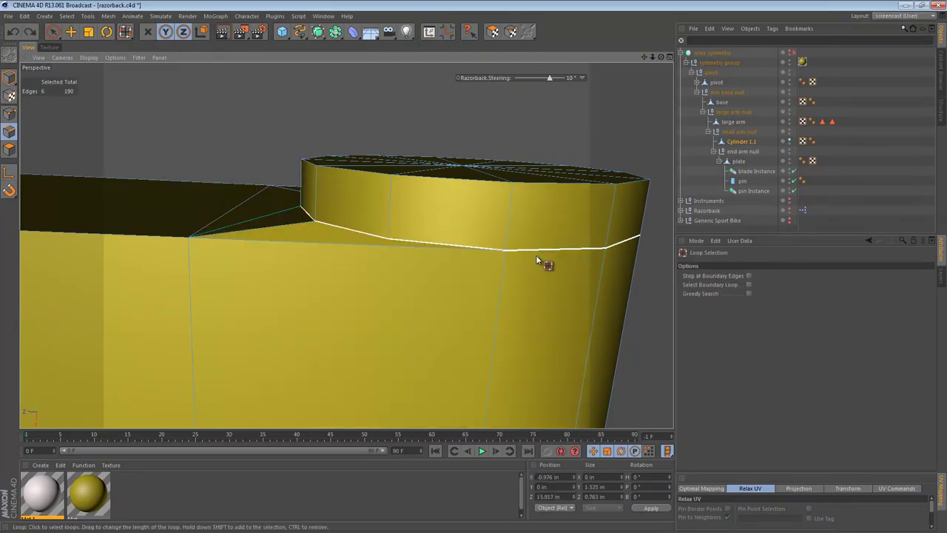
left_click(547, 247, "shift")
left_click_drag(547, 248, 510, 384, "alt")
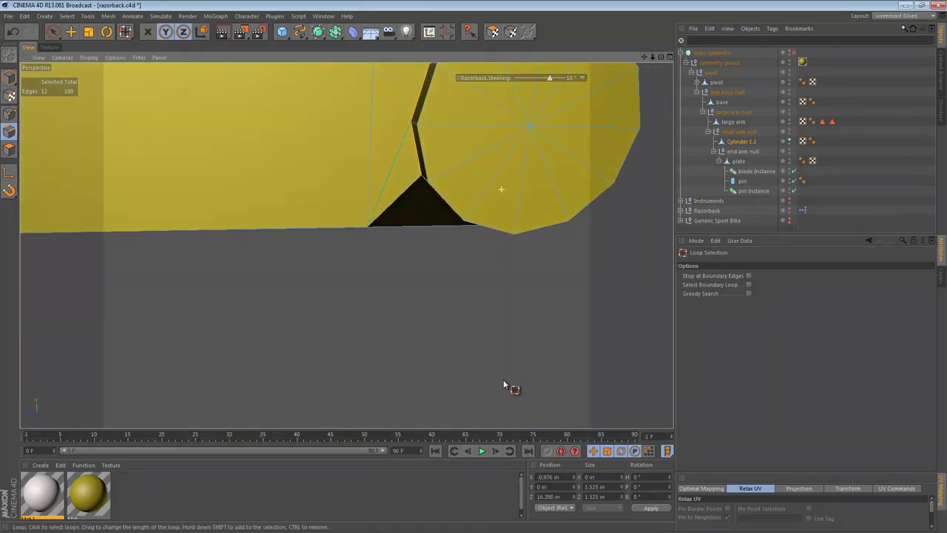
left_click_drag(497, 214, 379, 190, "alt")
key("m")
key("s")
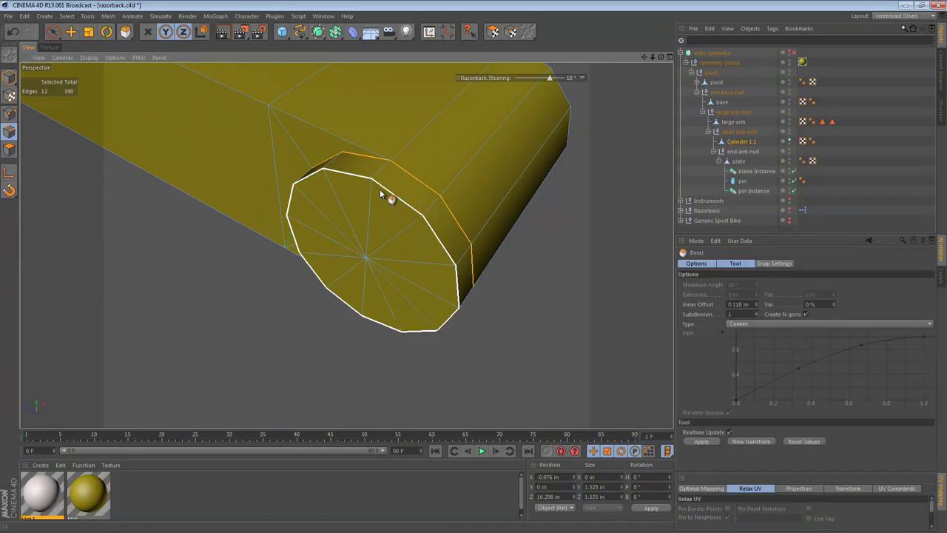
left_click(703, 440)
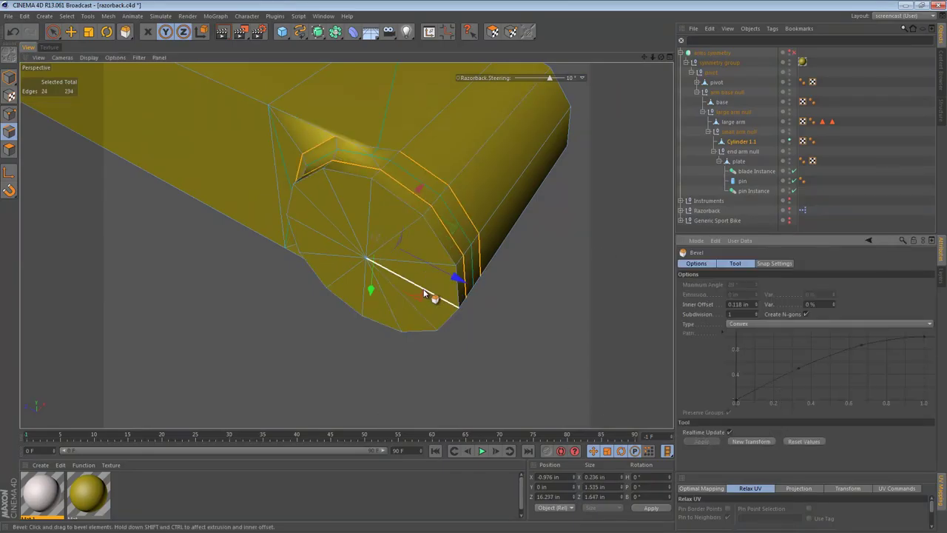
- Weld the two short edges at the bevel's outer boundary to the point where the joint's curved end begins
left_click_drag(372, 161, 327, 263, "alt")
key("e")
left_click(396, 320)
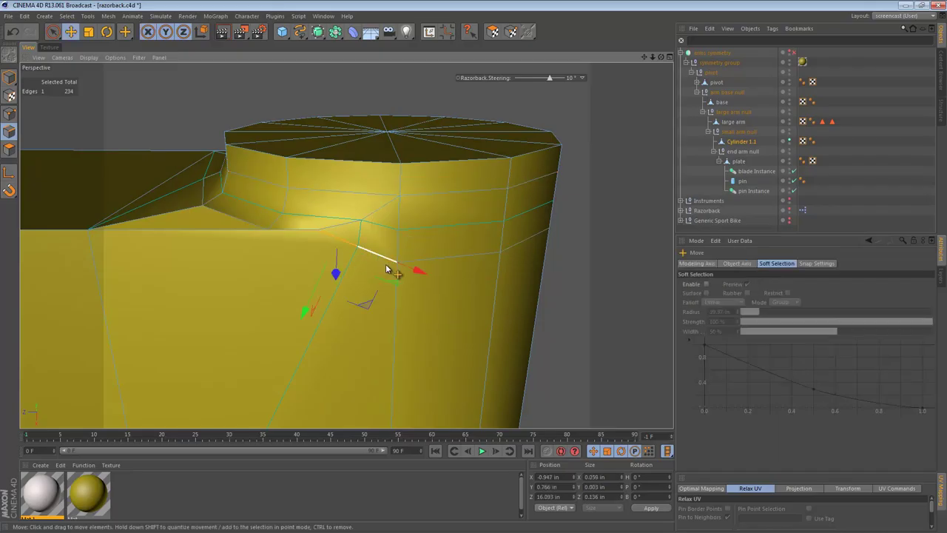
right_click(407, 302)
left_click(429, 444)
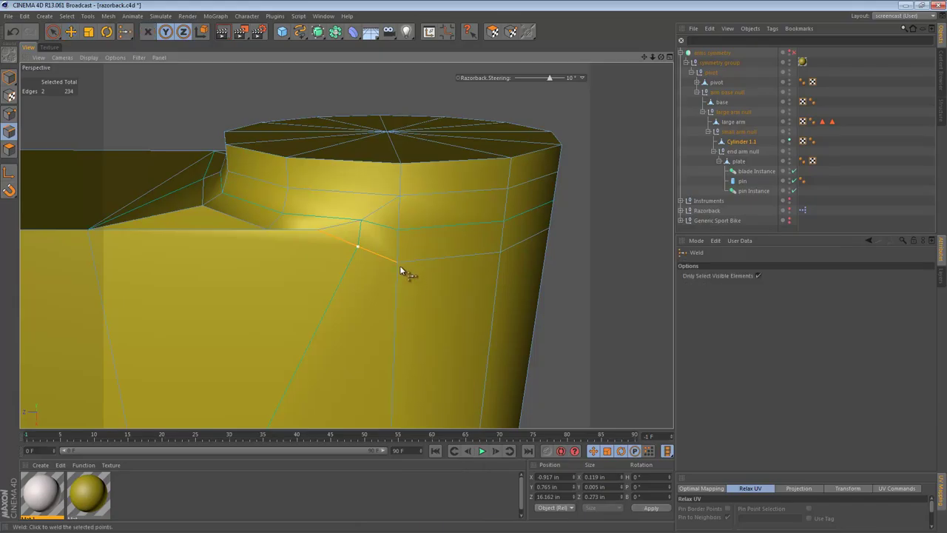
left_click(395, 265)
key("e")
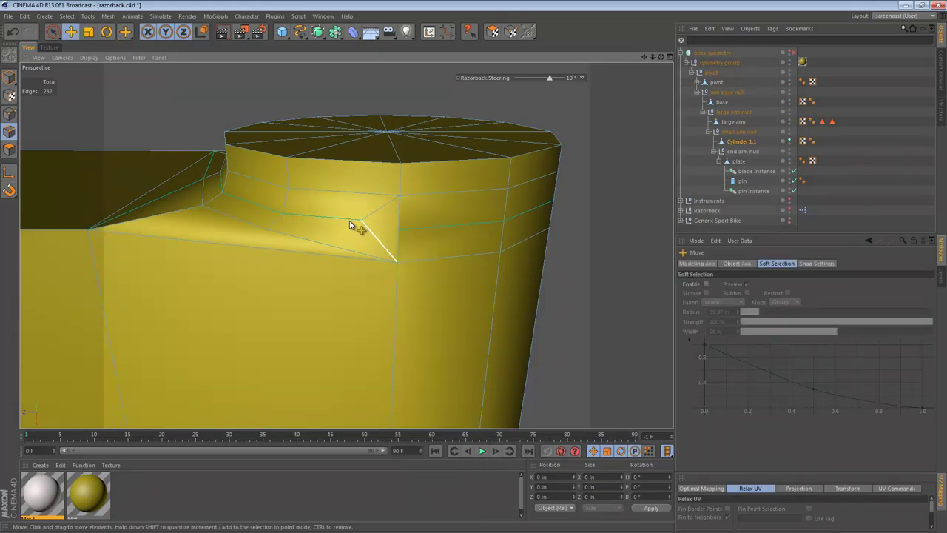
- Select the polygon loops around the joint's bevel in polygon mode and remove the N-gons from the selected polygons
left_click(9, 149)
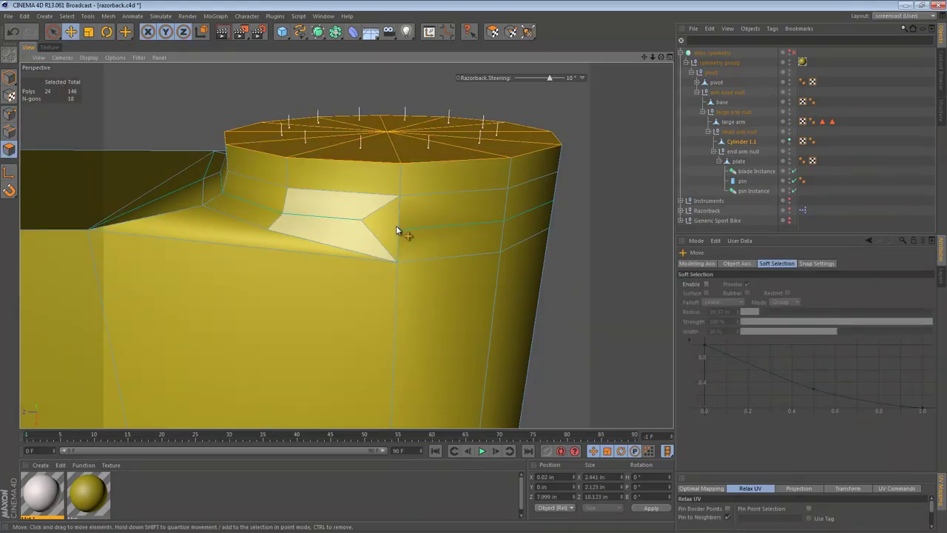
left_click(459, 243)
key("u")
key("l")
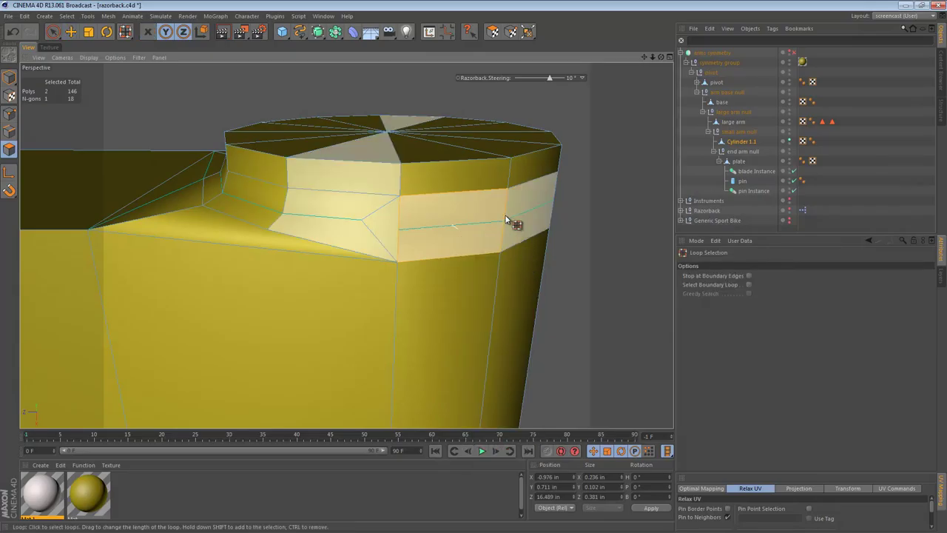
left_click(237, 198)
left_click_drag(246, 200, 281, 292, "alt")
left_click_drag(460, 130, 436, 235, "alt")
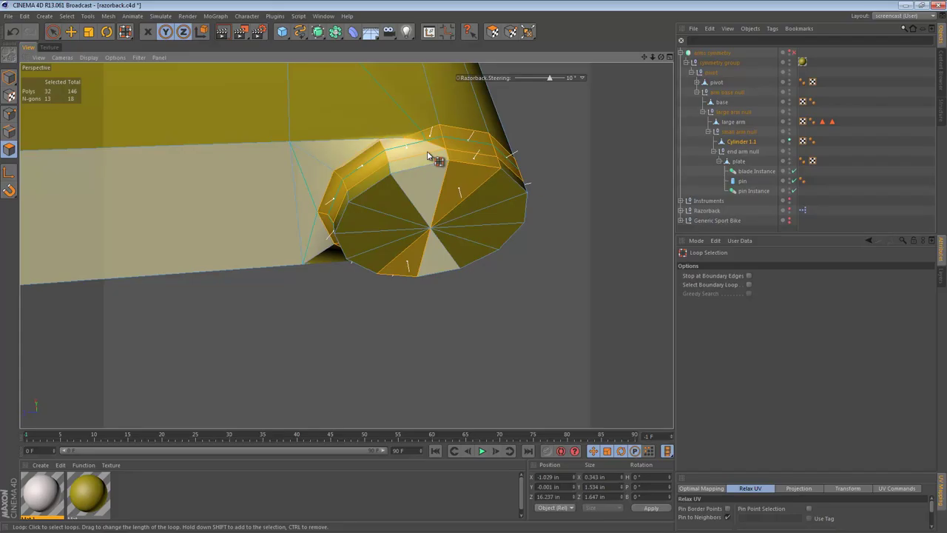
left_click_drag(431, 154, 473, 279, "alt")
right_click_drag(413, 321, 501, 314, "alt")
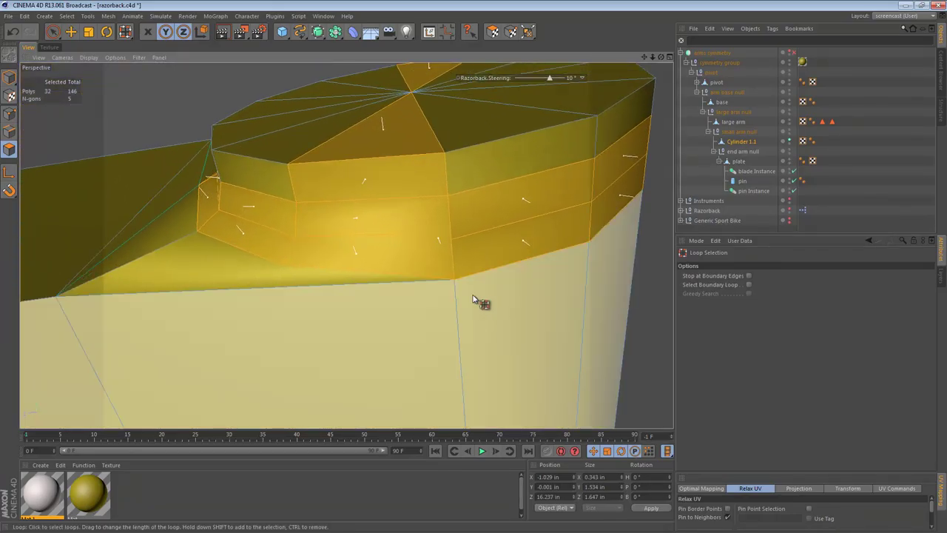
- Cut an edge with the Knife from the bevel's inner corner point to the middle edge of the neighbouring bevel strip
key("k")
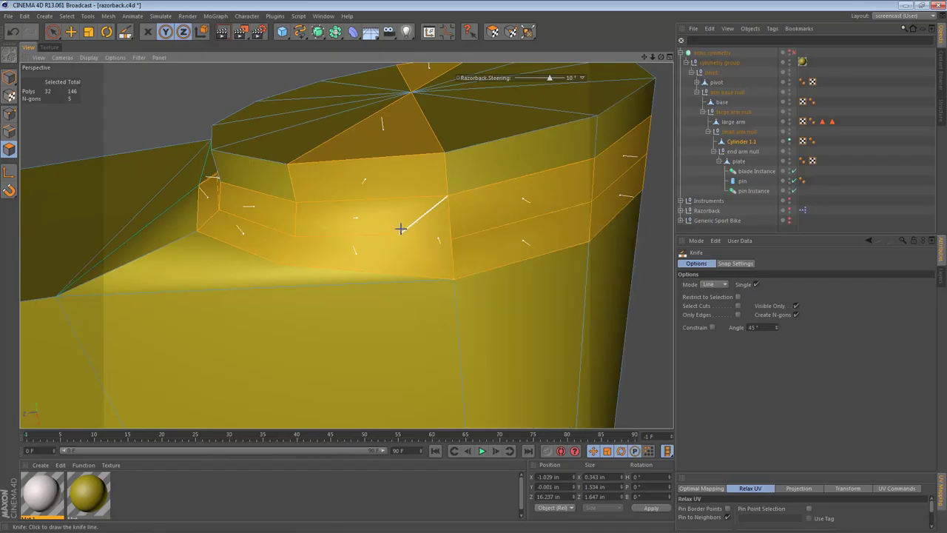
left_click_drag(402, 233, 451, 239)
key("e")
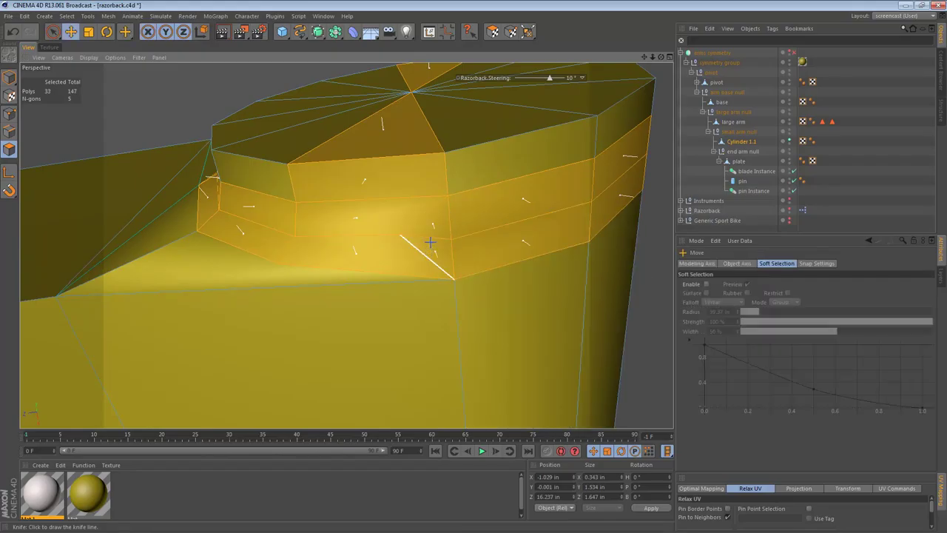
- Weld the short edge in the bevel's middle loop to the loop point in line with the start of the joint's curved end
left_click(6, 130)
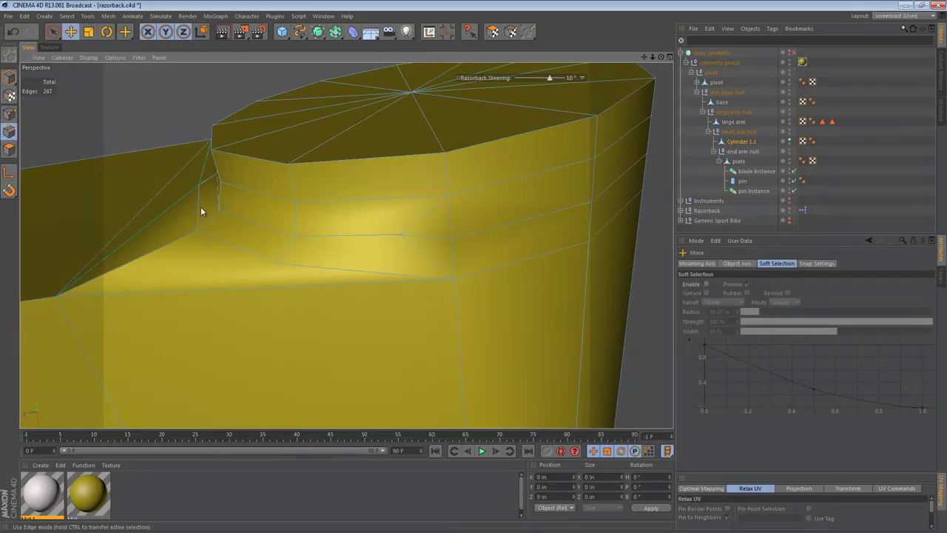
key("m")
key("q")
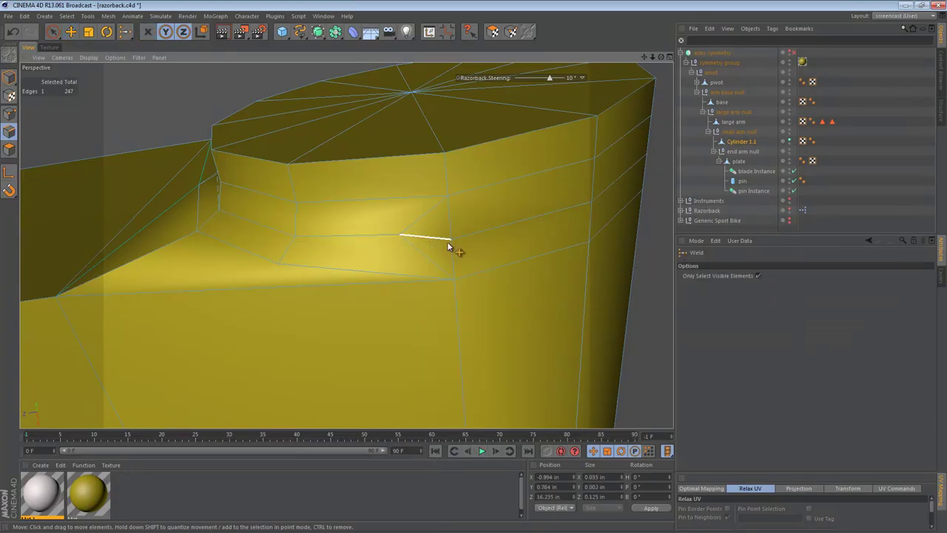
left_click(452, 241)
- On the arm's opposite side, weld the two short edges at the bevel's outer boundary to the point where the curved end begins
mouse_move(451, 239)
left_mouse_down("alt")
mouse_move(450, 249)
mouse_move(442, 192)
mouse_move(478, 228)
mouse_move(478, 334)
mouse_move(294, 200)
mouse_move(398, 350)
mouse_move(379, 174)
mouse_move(343, 161)
mouse_move(362, 325)
mouse_move(417, 182)
mouse_move(416, 244)
mouse_move(367, 255)
mouse_move(313, 342)
mouse_move(350, 233)
mouse_move(334, 237)
mouse_move(302, 289)
mouse_move(303, 330)
mouse_move(303, 245)
mouse_move(313, 218)
left_mouse_up("alt")
key("e")
left_click(321, 212)
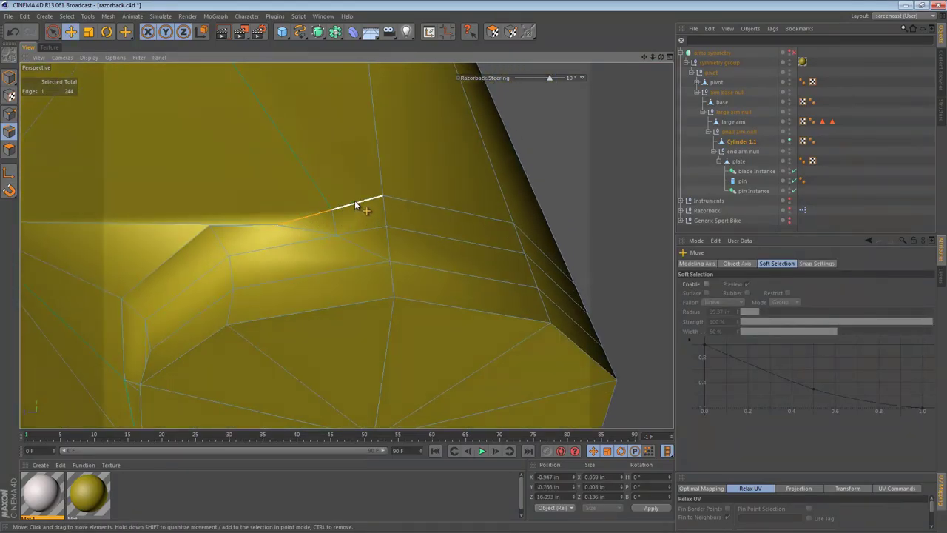
left_click(363, 204, "shift")
key("m")
key("q")
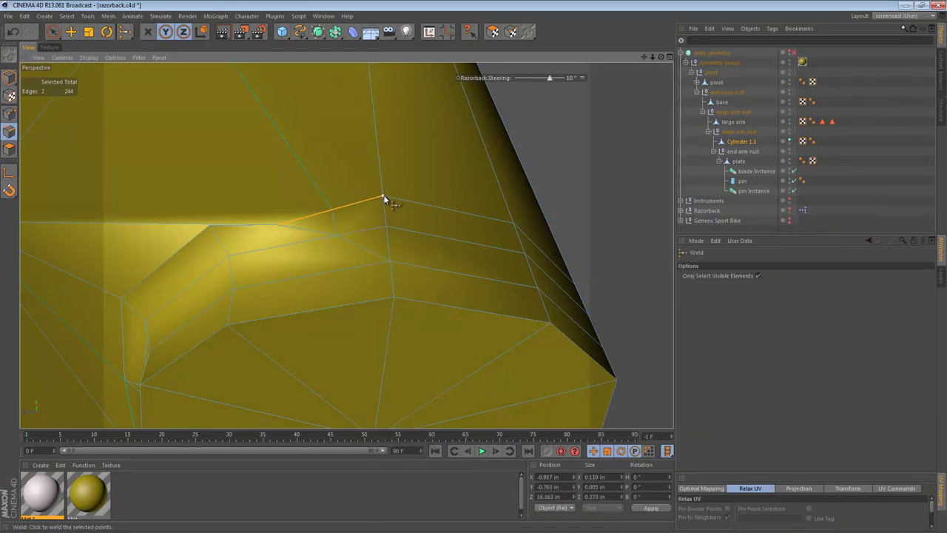
left_click(383, 198)
- Weld the short edge in the bevel's middle loop on this side to the point in line with the curved end's start
key("e")
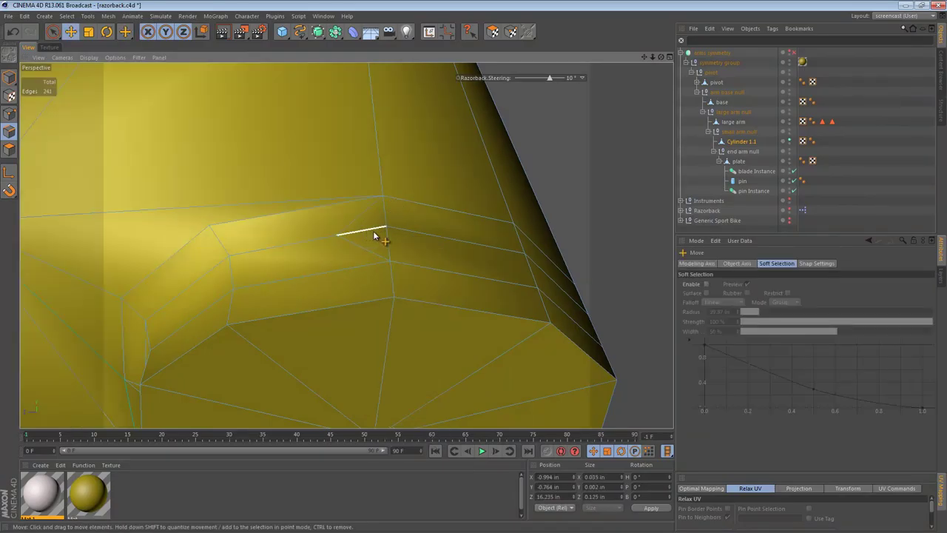
left_click(373, 235)
key("m")
key("q")
left_click(385, 226)
- In the top view, move the bevel's outer-boundary point pairs along X onto the arm's slanted line, one of them by about 0.036 in
right_click_drag(468, 268, 363, 281, "alt")
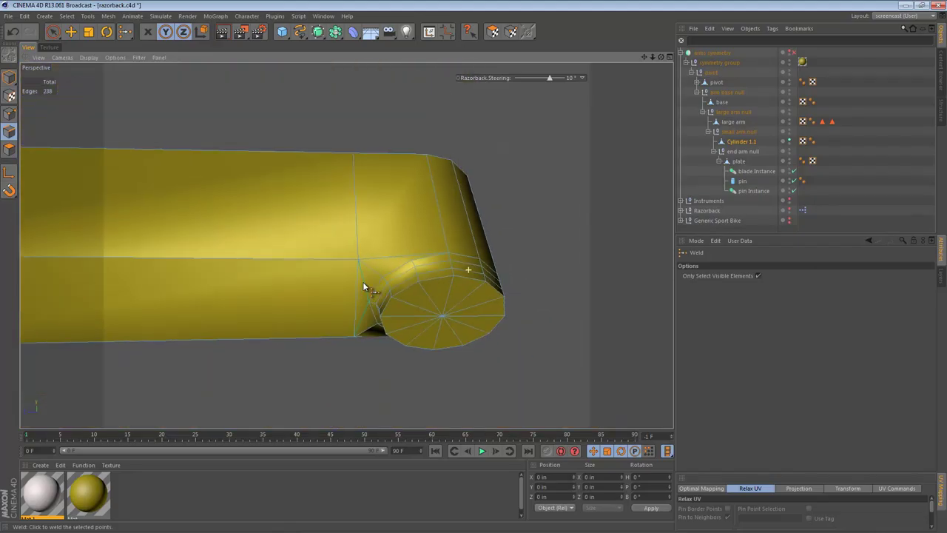
middle_click_drag(391, 274, 387, 239, "alt")
left_click_drag(386, 239, 377, 340, "alt")
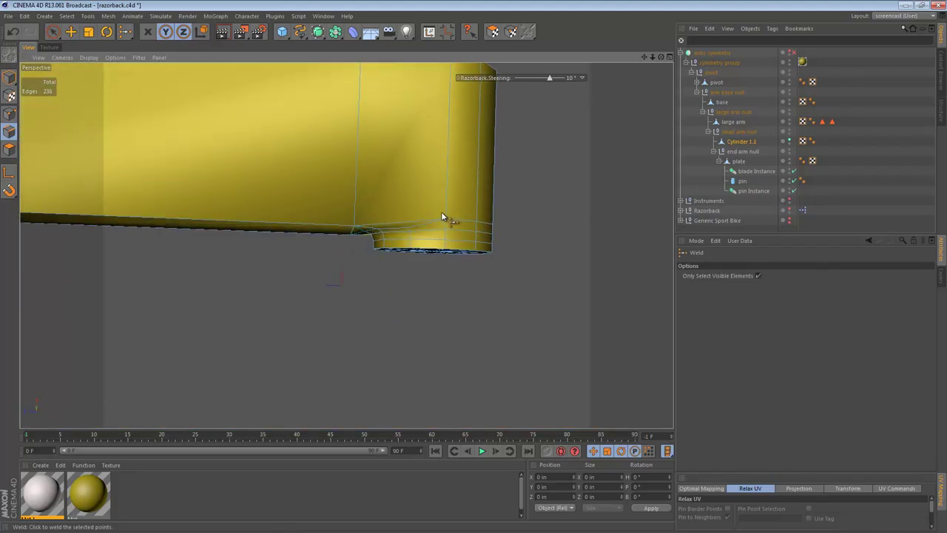
key("F2")
middle_click_drag(422, 355, 395, 259, "alt")
mouse_move(394, 259)
right_mouse_down("alt")
mouse_move(608, 267)
mouse_move(478, 289)
right_mouse_up("alt")
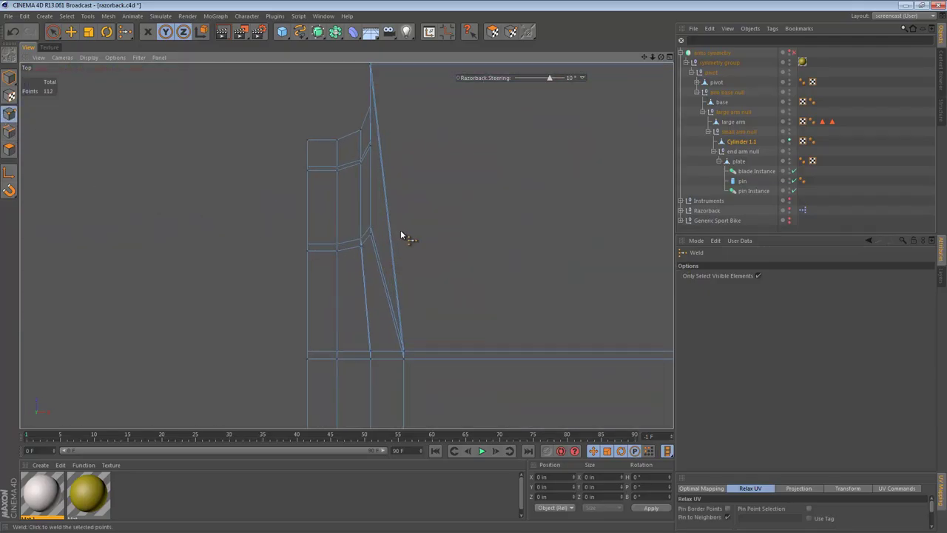
key("e")
left_click(370, 228)
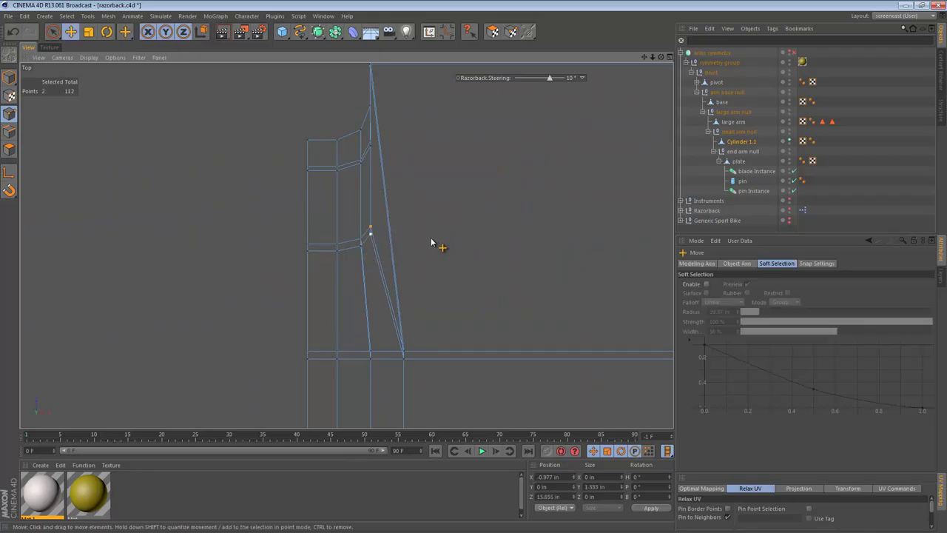
left_click_drag(408, 232, 483, 232)
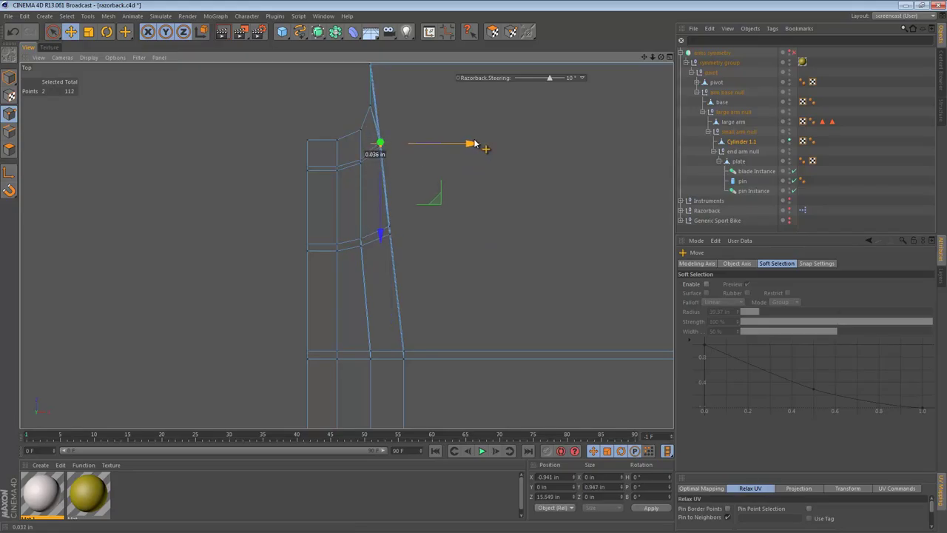
- Reposition the neighbouring pair of bevel points in the top view to smooth the transition between the joint and the arm
middle_click_drag(440, 128, 449, 259, "alt")
scroll(437, 210, "up", 5)
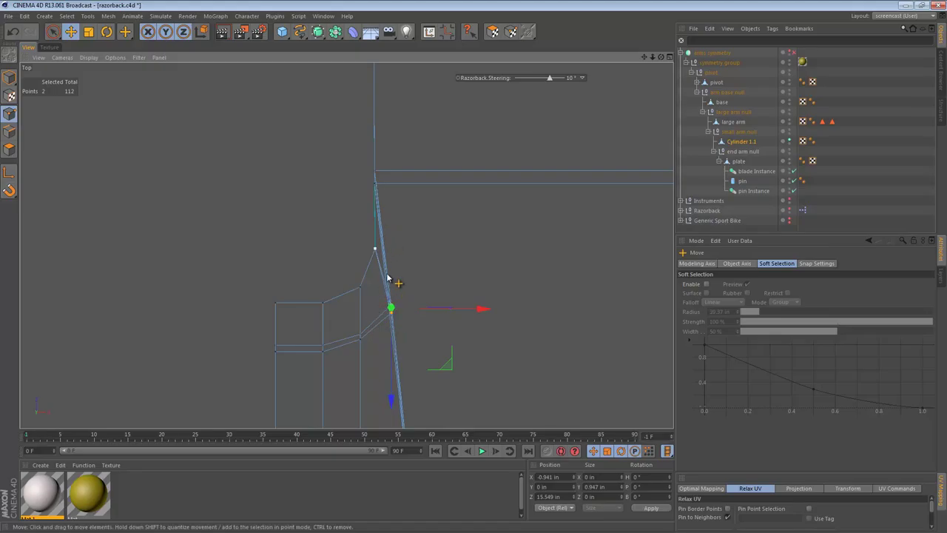
middle_click_drag(392, 281, 398, 194, "alt")
mouse_move(423, 259)
middle_mouse_down("alt")
mouse_move(439, 169)
mouse_move(425, 165)
mouse_move(418, 274)
middle_mouse_up("alt")
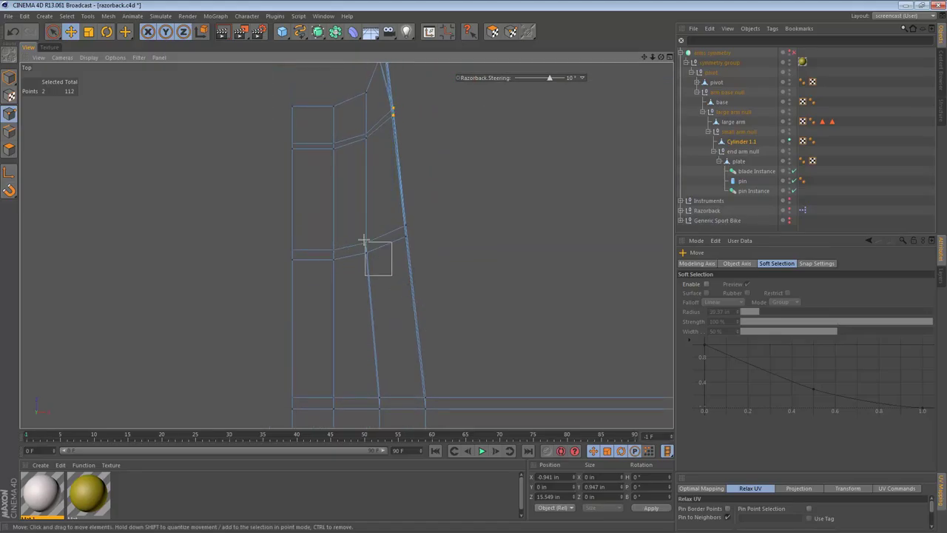
left_click_drag(452, 250, 468, 255)
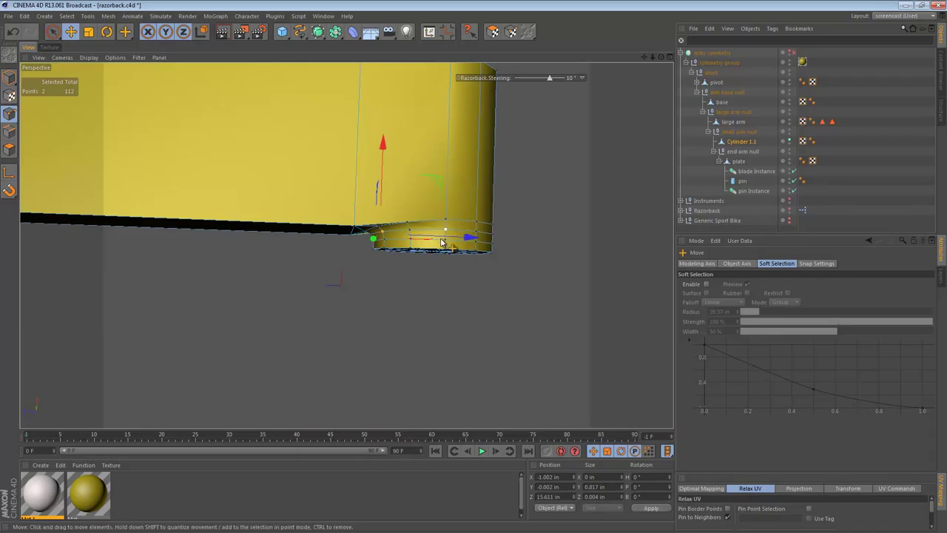
- In edge mode, melt the two matching edges on the arm's face between the joint's bevel and the arm's corners
left_click_drag(442, 243, 427, 95, "alt")
middle_click_drag(433, 222, 427, 142, "alt")
right_click_drag(365, 172, 418, 173, "alt")
left_click(9, 131)
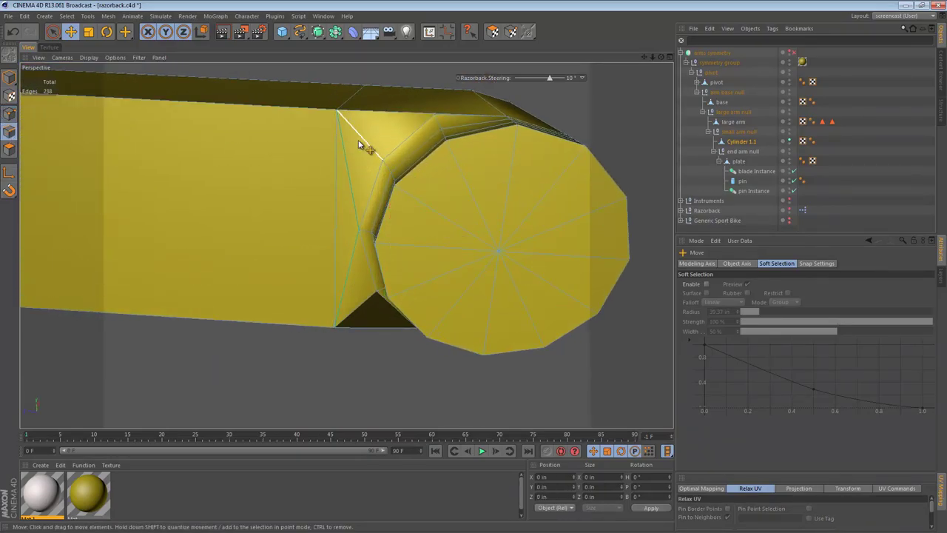
left_click(358, 214)
left_click(381, 207, "shift")
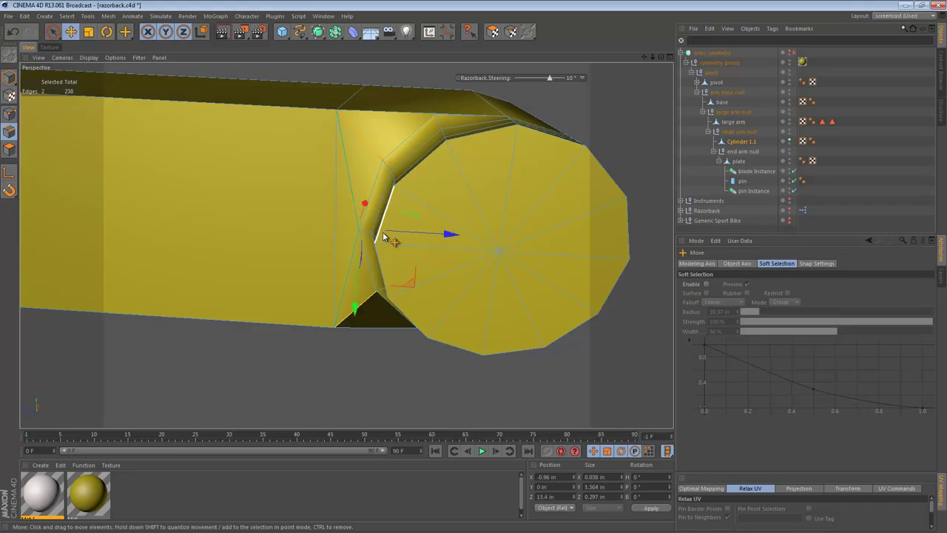
right_click(383, 237)
left_click(420, 265)
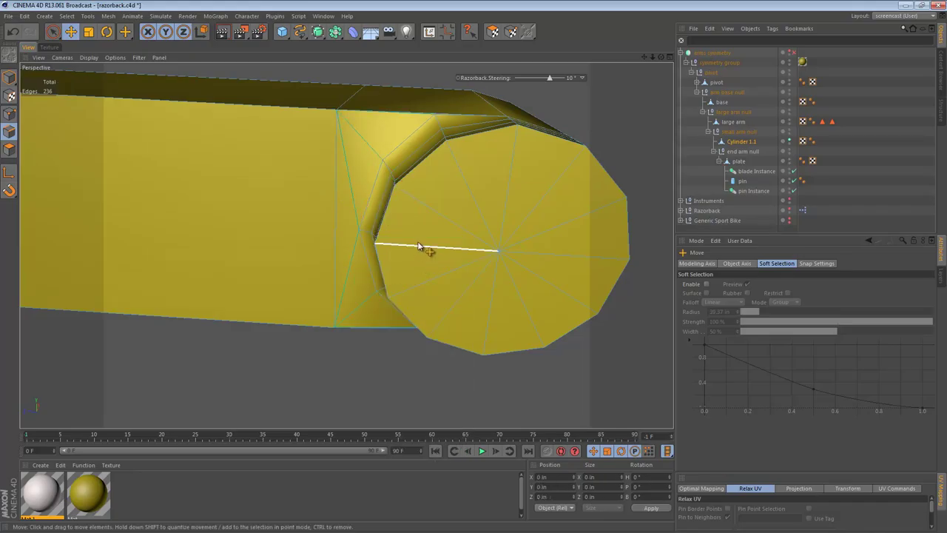
- Select the long edge along the arm's border beside the joint on both sides and melt the two edges
left_click_drag(443, 126, 483, 251, "alt")
left_click_drag(464, 313, 409, 140, "alt")
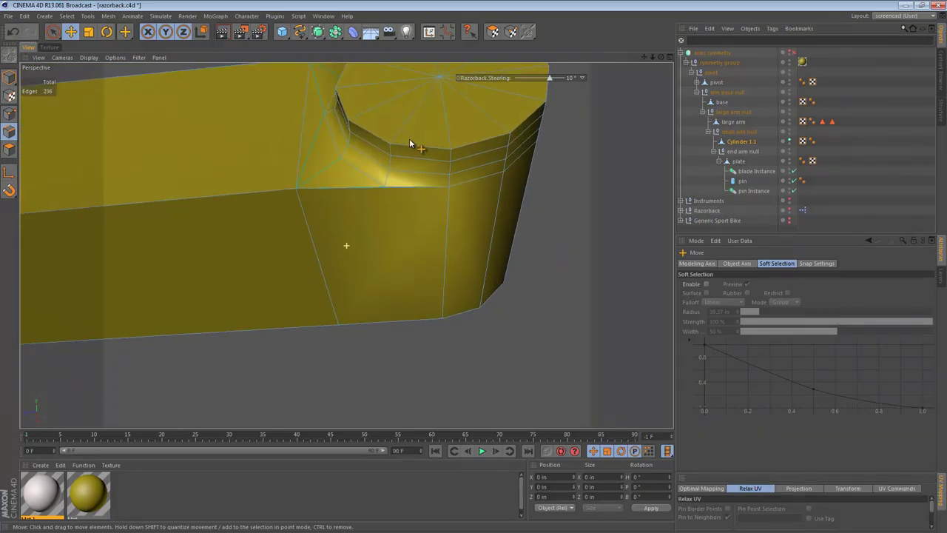
right_click_drag(376, 193, 612, 203, "alt")
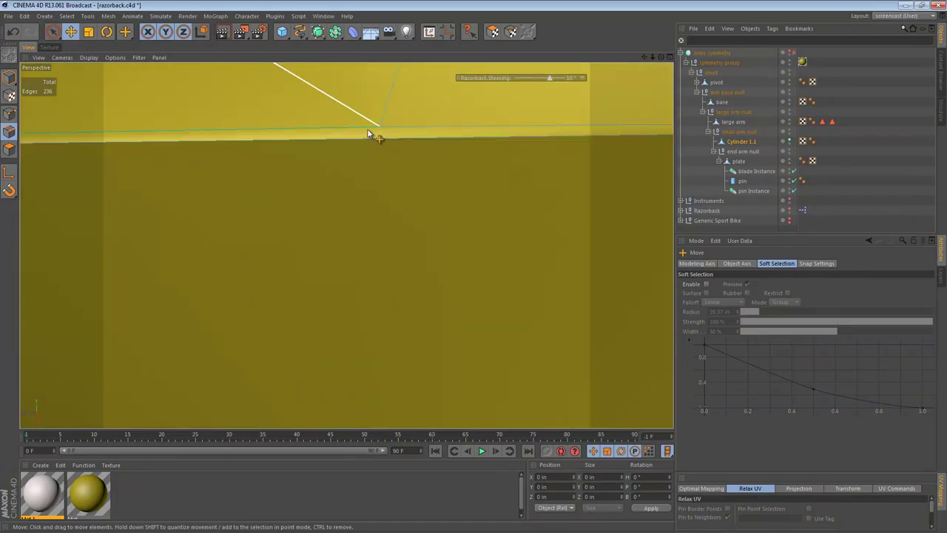
left_click_drag(386, 145, 279, 158, "alt")
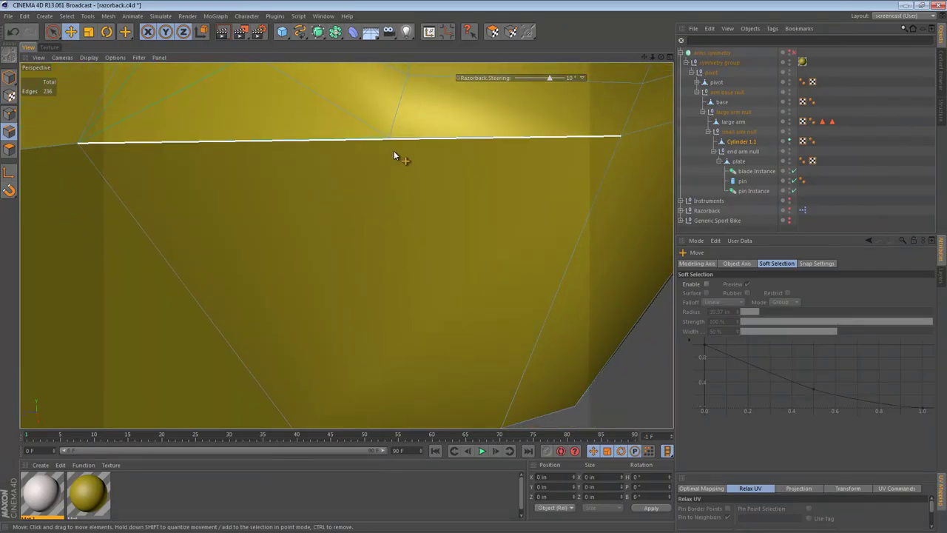
left_click(394, 149)
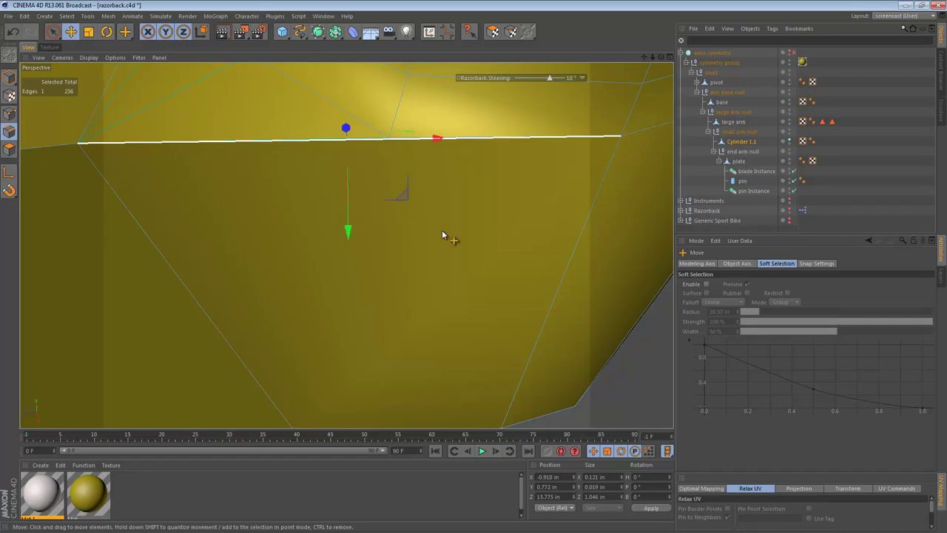
left_click_drag(501, 239, 448, 231, "alt")
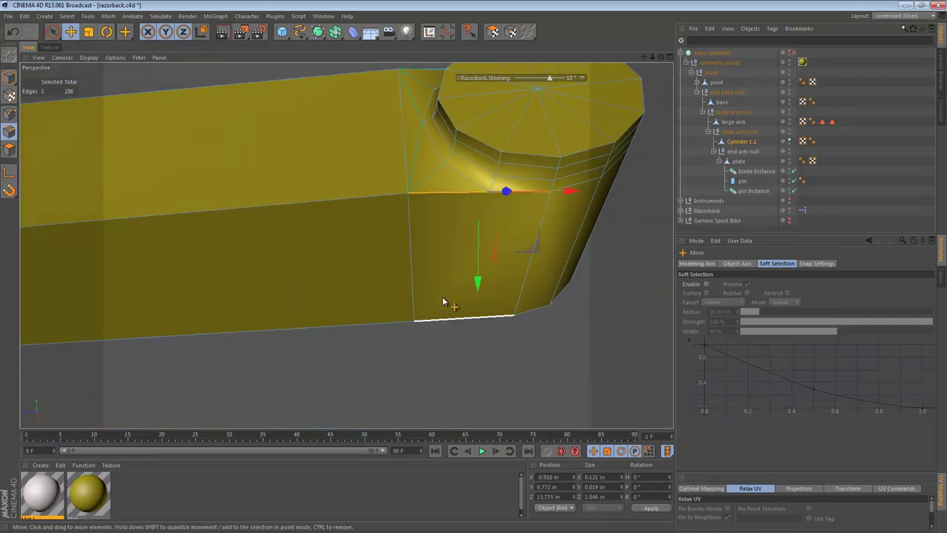
left_click_drag(488, 205, 462, 135, "alt")
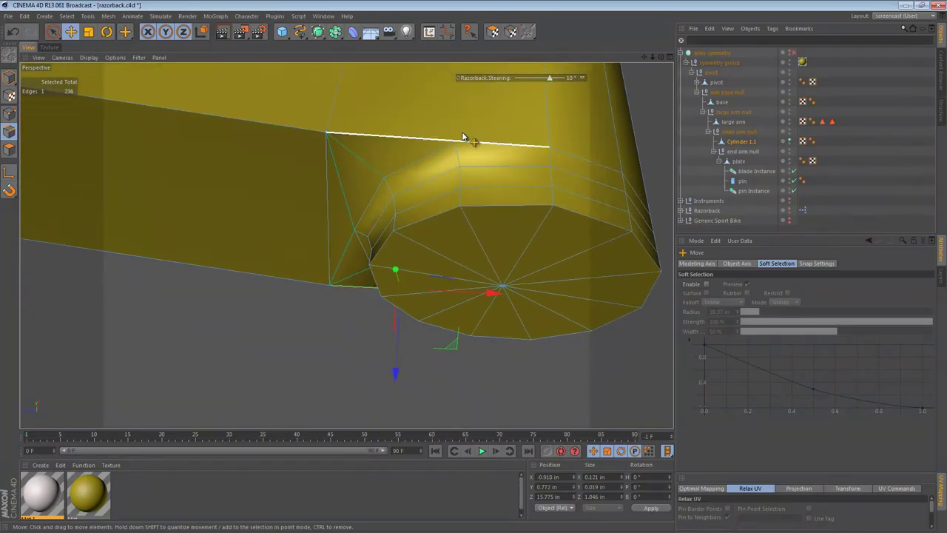
left_click(460, 139, "shift")
key("u")
key("z")
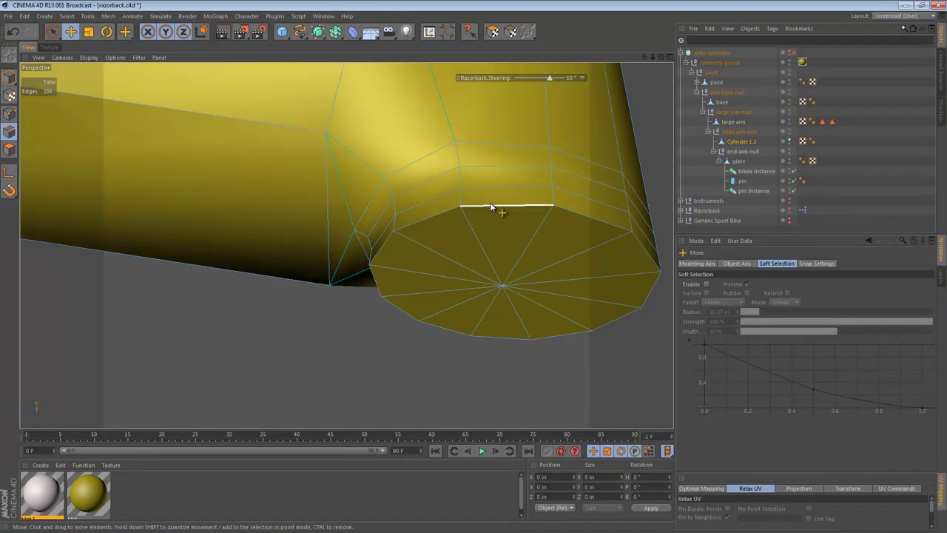
- Cut an edge with the Knife from the bevel's outer-boundary point to the arm's corner point on each side of the joint
left_click_drag(478, 243, 481, 79, "alt")
left_click_drag(525, 178, 461, 165, "alt")
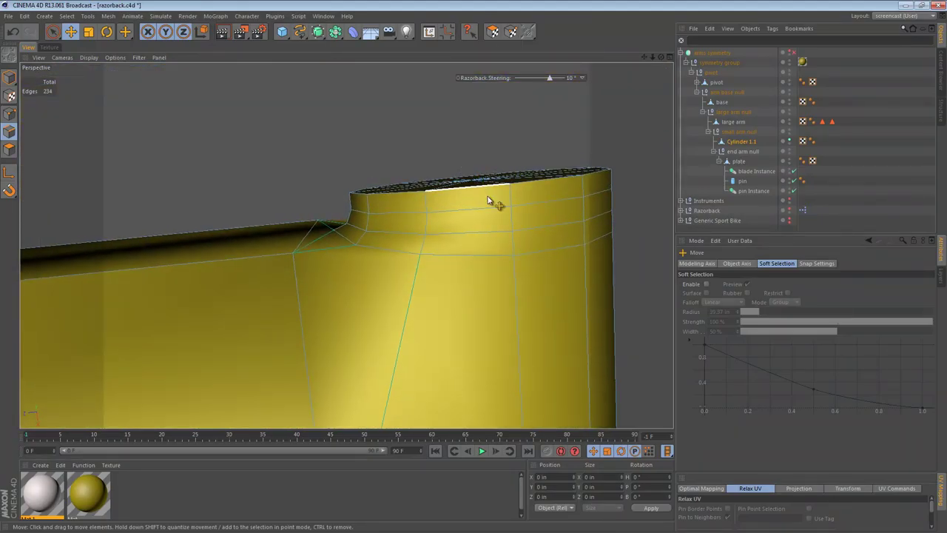
key("k")
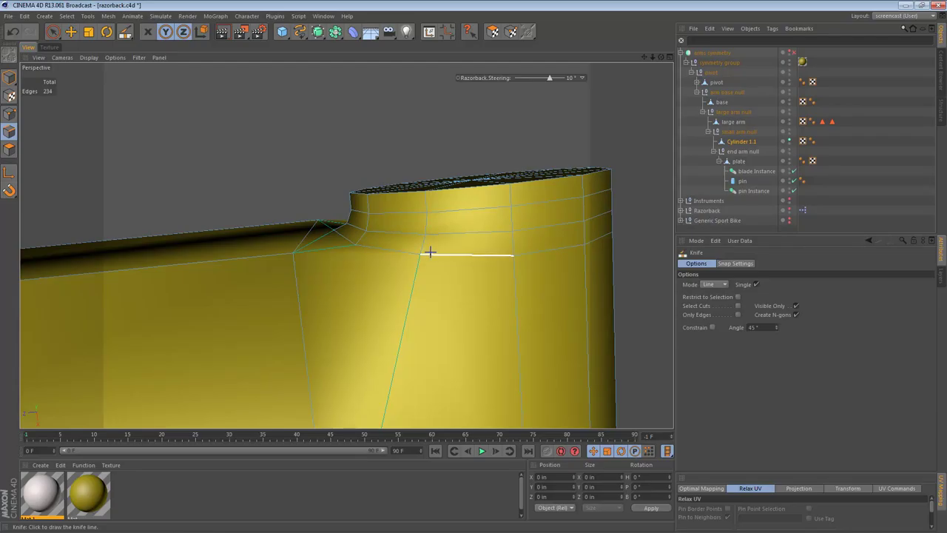
left_click_drag(417, 254, 295, 254)
left_click_drag(384, 237, 384, 436, "alt")
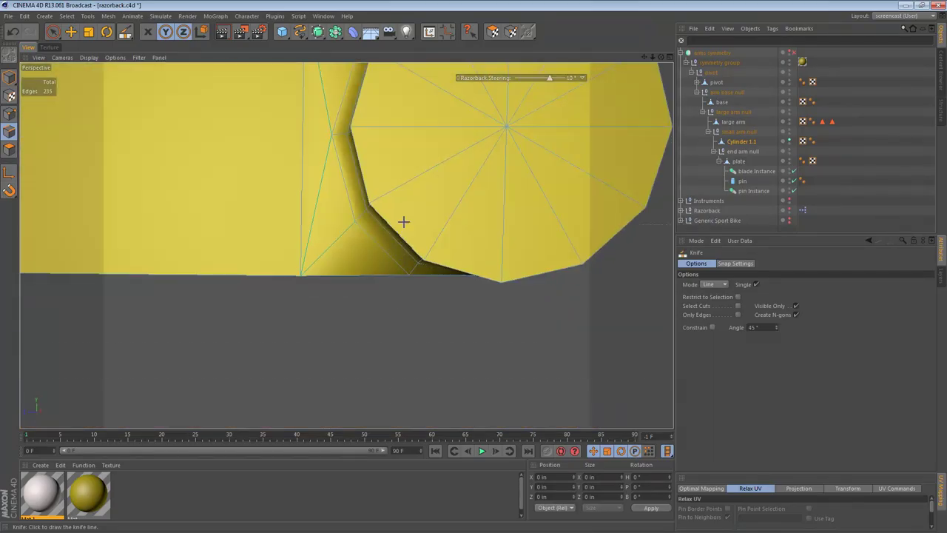
middle_click_drag(404, 221, 404, 397, "alt")
left_click_drag(417, 256, 446, 311, "alt")
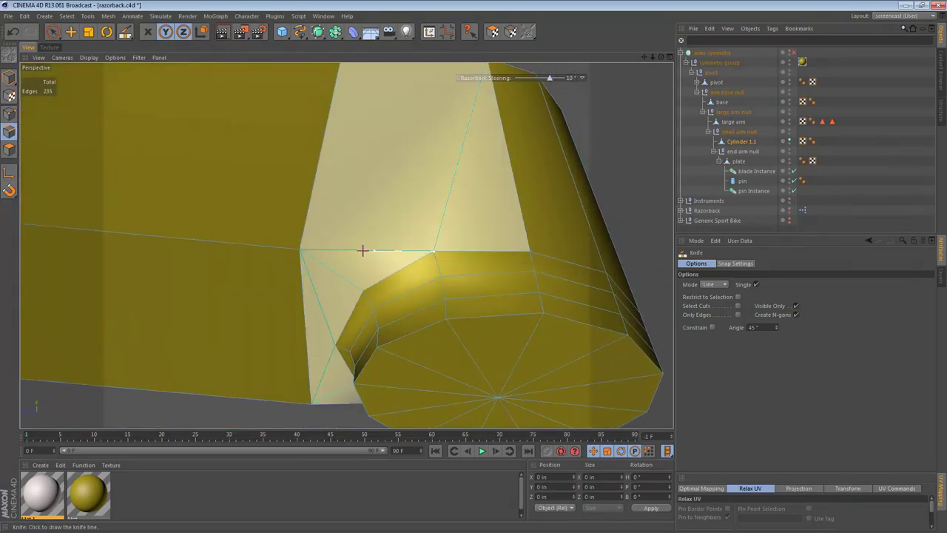
- Cut an edge with the Knife from the bevel's outer-boundary point straight across the arm's side to its opposite border
right_click_drag(499, 245, 471, 227, "alt")
middle_click_drag(471, 227, 414, 289, "alt")
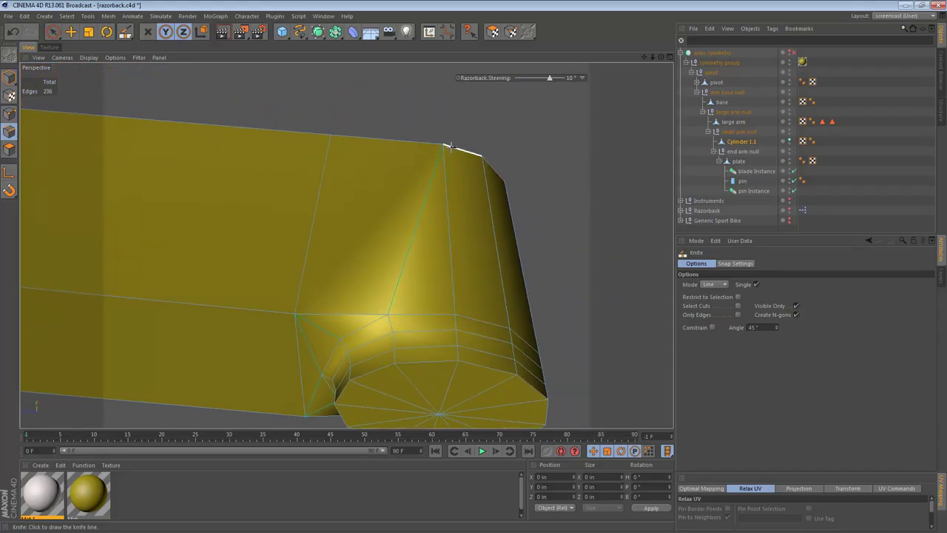
left_click(388, 314)
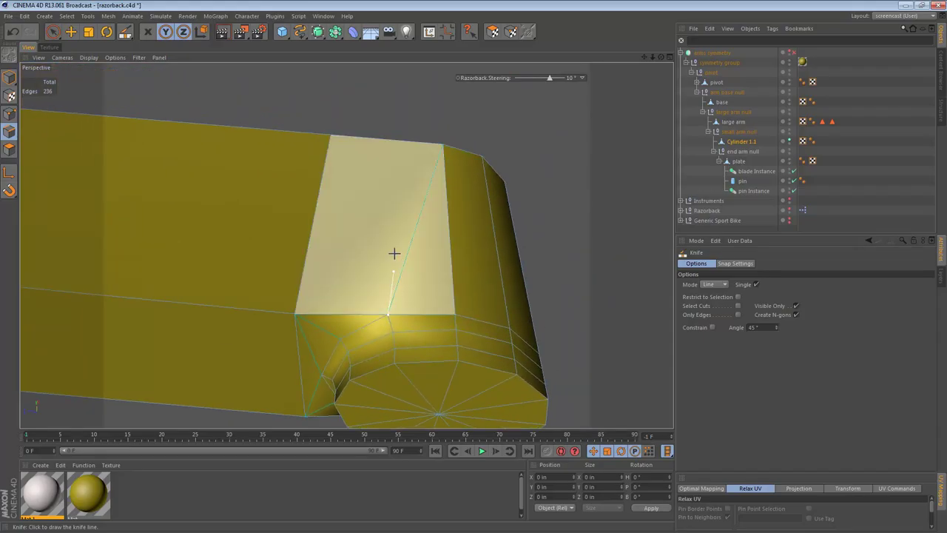
left_click(389, 138)
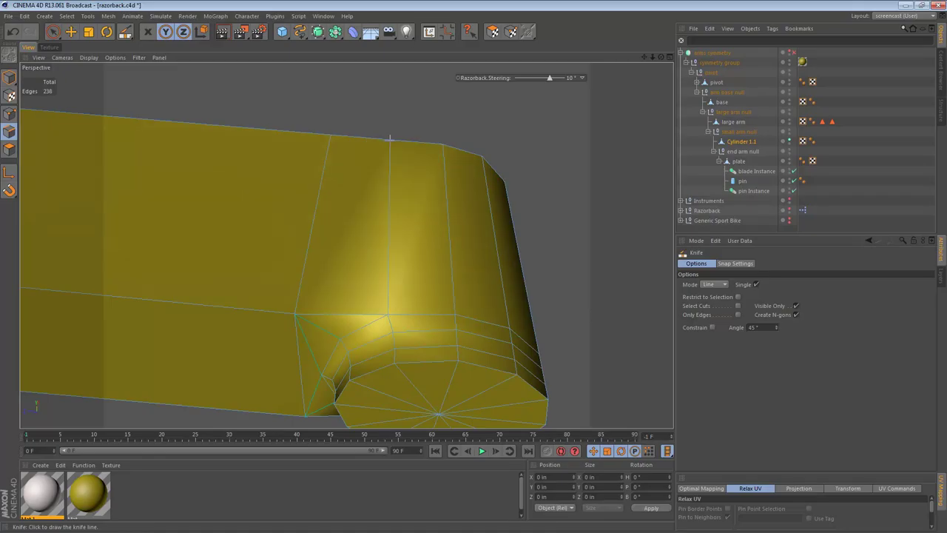
- On the flat face opposite the raised joint, remove the two diagonal edges between the circular fan and the arm's cross edge
middle_click_drag(406, 323, 410, 167, "alt")
right_click_drag(424, 172, 355, 172, "alt")
middle_click_drag(456, 152, 441, 210, "alt")
left_click_drag(436, 169, 148, 91, "alt")
left_click_drag(472, 217, 472, 252, "alt")
scroll(477, 124, "down", 5)
middle_click_drag(486, 183, 466, 296, "alt")
right_click_drag(461, 177, 539, 180, "alt")
middle_click_drag(528, 229, 495, 191, "alt")
right_click_drag(484, 197, 508, 197, "alt")
key("space")
left_click(471, 139)
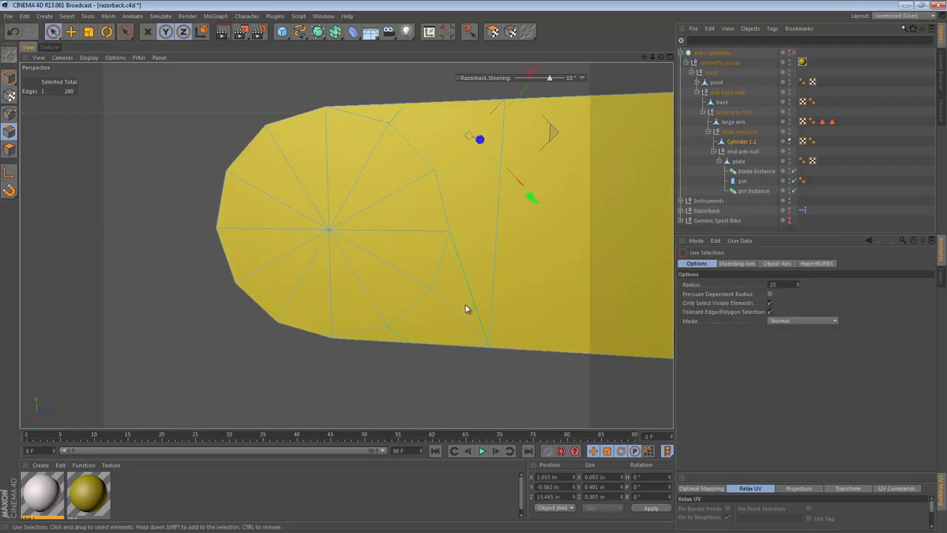
left_click(457, 311, "shift")
key("Delete")
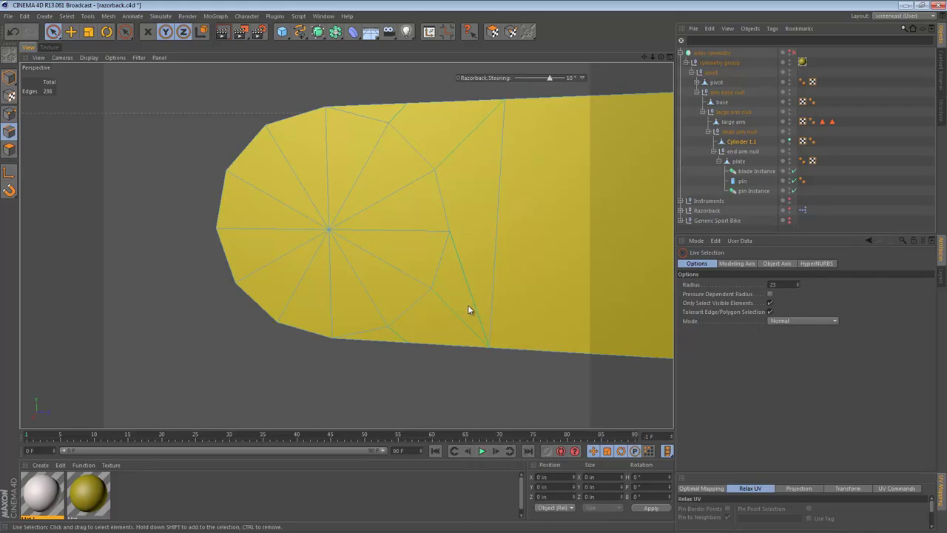
mouse_move(456, 231)
left_mouse_down("alt")
mouse_move(459, 165)
mouse_move(470, 250)
mouse_move(457, 201)
mouse_move(462, 207)
mouse_move(449, 224)
left_mouse_up("alt")
key("k")
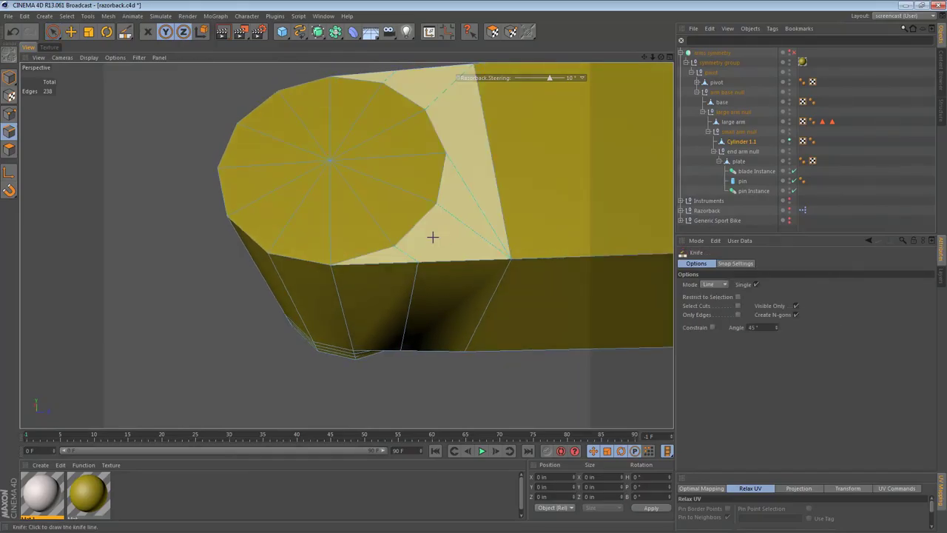
left_click_drag(394, 247, 508, 237)
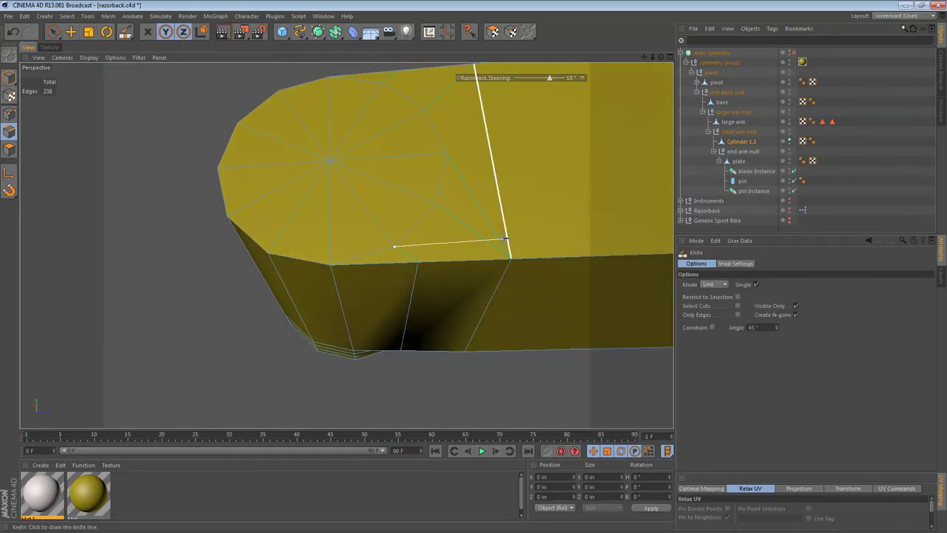
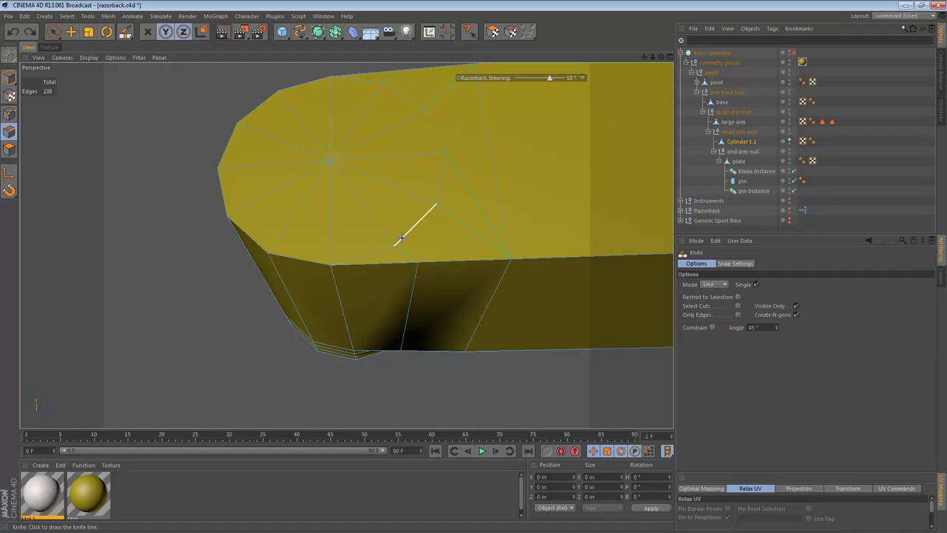
left_click_drag(399, 238, 396, 244)
left_click_drag(395, 246, 509, 258)
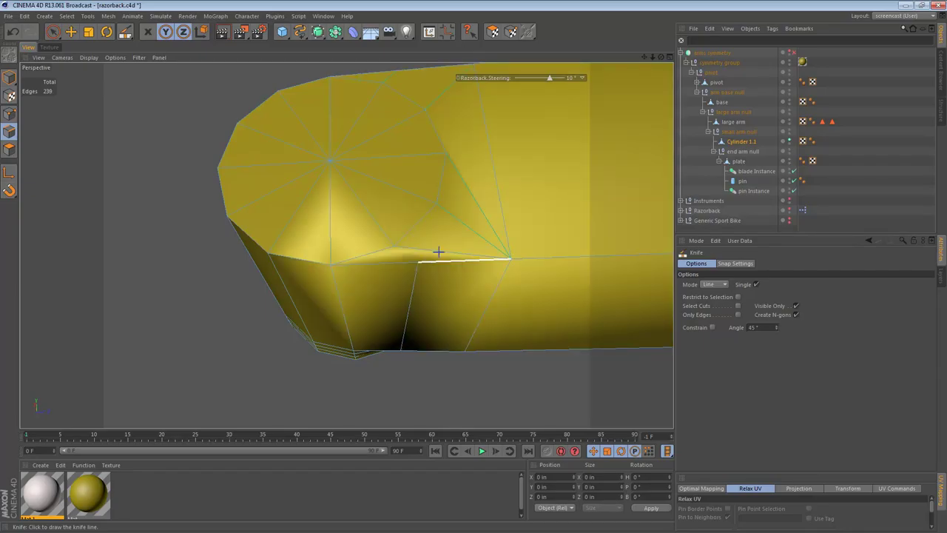
key("ctrl+z")
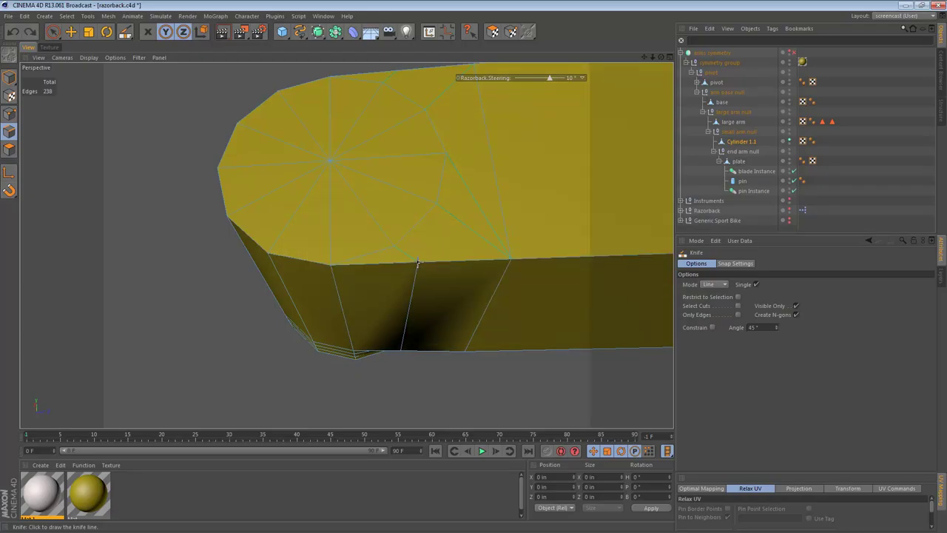
left_click_drag(418, 262, 436, 205)
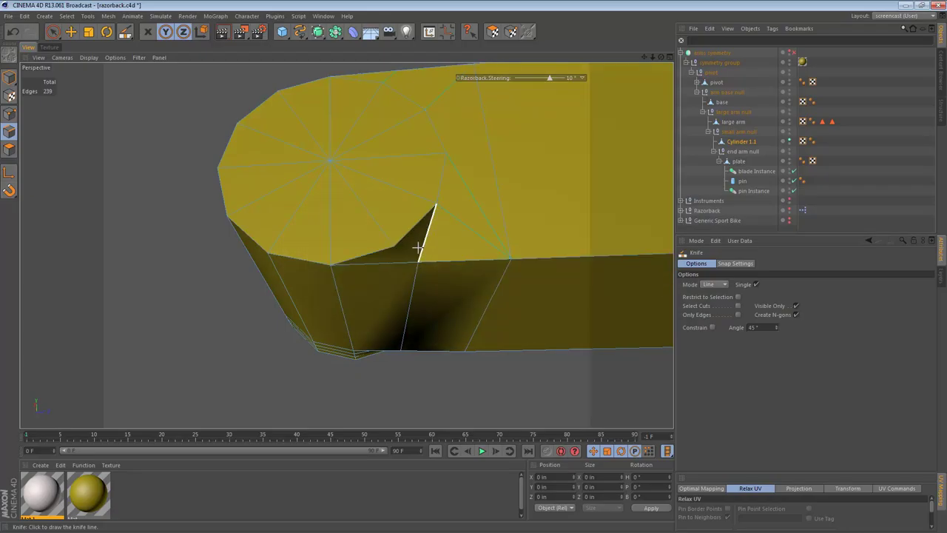
key("ctrl+z")
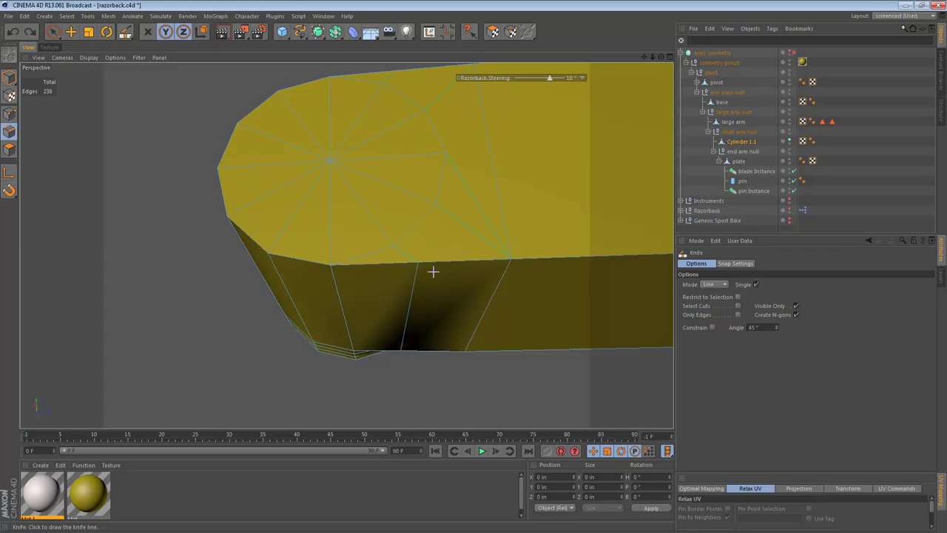
mouse_move(445, 154)
left_mouse_down()
mouse_move(436, 264)
mouse_move(443, 194)
mouse_move(448, 212)
left_mouse_up()
- Select the two arm border points beside the flat face's circular fan and move them along Z to about 15.39 in
left_click(11, 114)
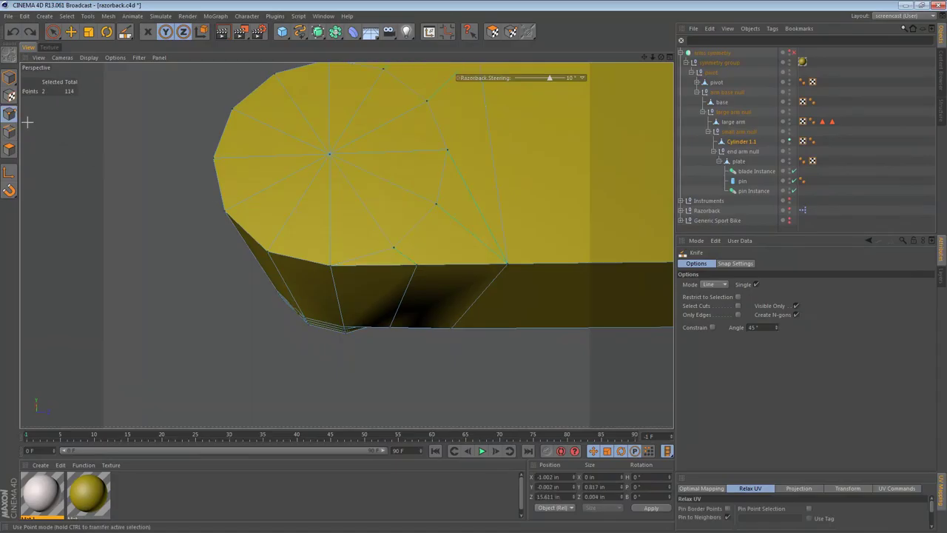
key("e")
left_click(418, 266)
left_click_drag(479, 207, 426, 261, "alt")
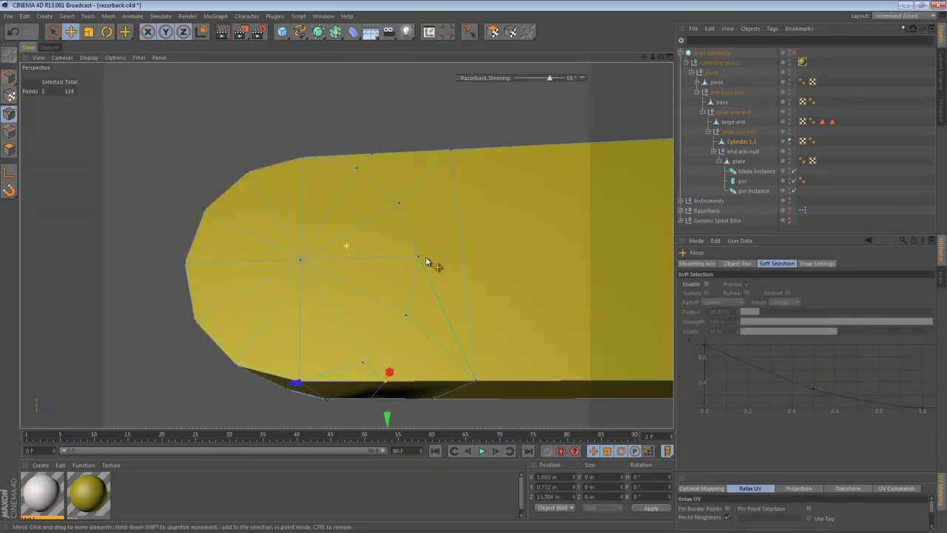
left_click(376, 154, "shift")
key("F2")
key("s")
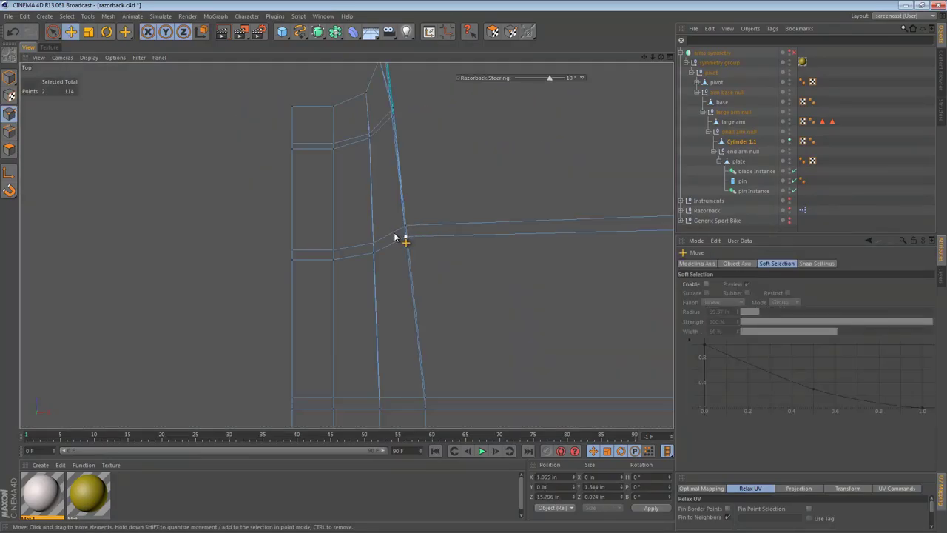
right_click_drag(494, 269, 349, 276, "alt")
middle_click_drag(425, 265, 131, 228, "alt")
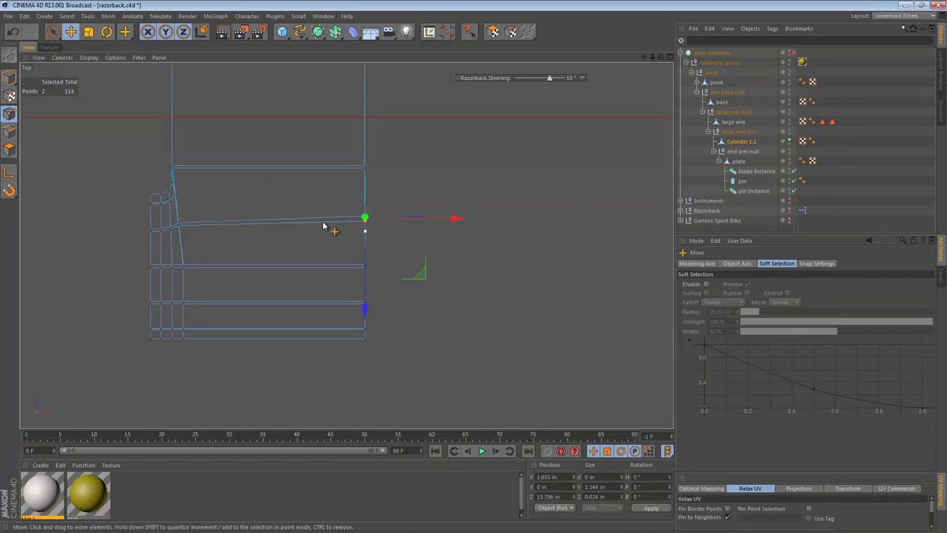
right_click_drag(322, 221, 382, 225, "alt")
left_click_drag(398, 304, 418, 241)
- Move the cross edge's two end points along Z to about 14.53 in and scale them to about 1.59 in apart in Y
middle_click_drag(430, 182, 407, 256, "alt")
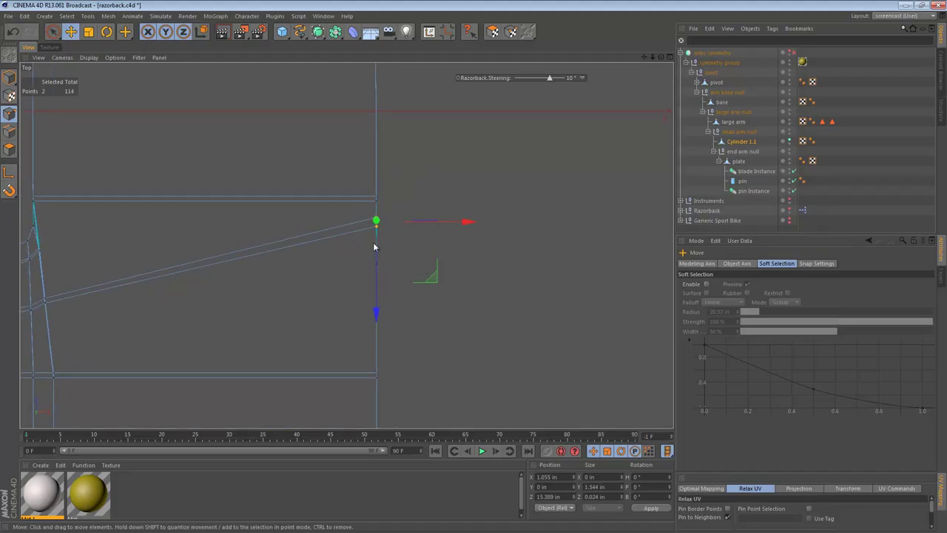
left_click_drag(378, 314, 399, 170)
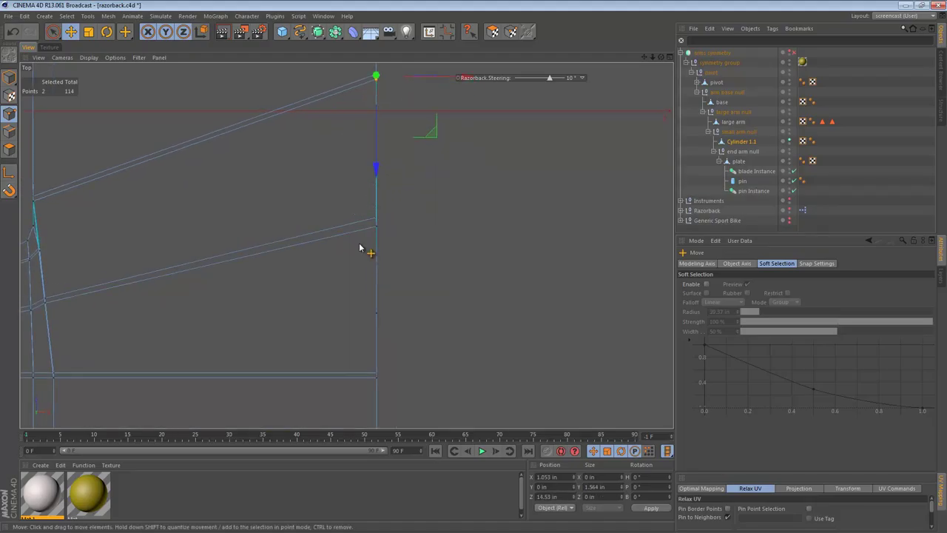
middle_click(360, 248)
middle_click(285, 333)
scroll(83, 258, "up", 3)
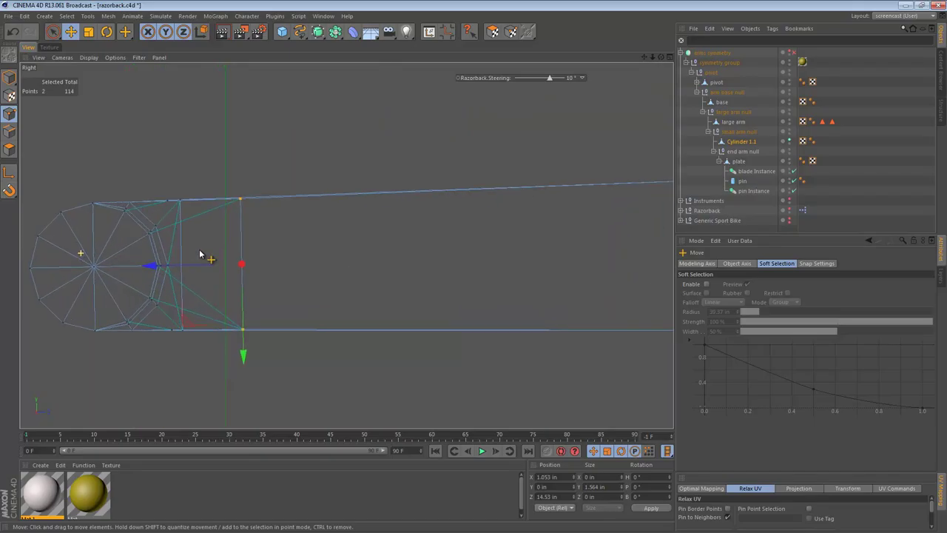
scroll(203, 256, "up", 2)
scroll(264, 273, "up", 2)
key("t")
left_click_drag(462, 311, 470, 311)
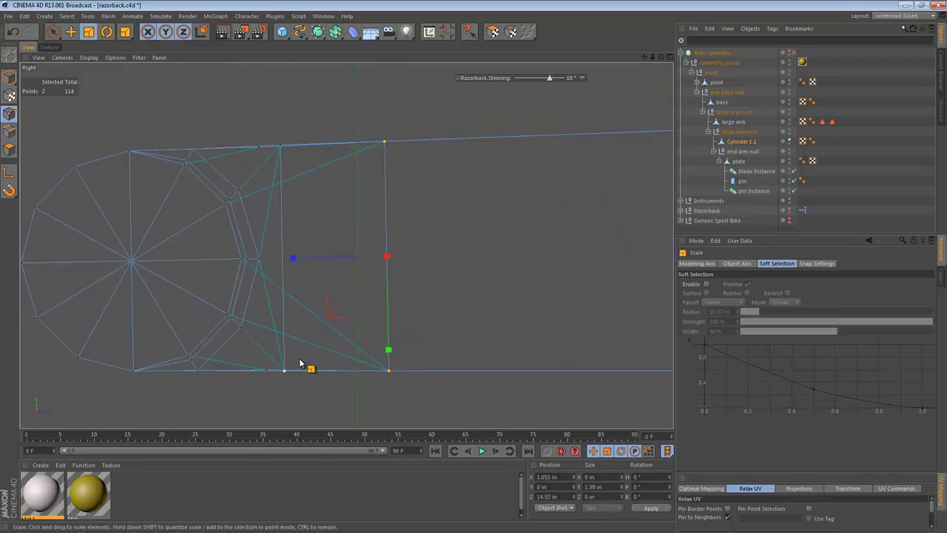
- Select the two border points beside the fan plus the fan's middle rim point and scale them to about 1.558 in in Y
key("F2")
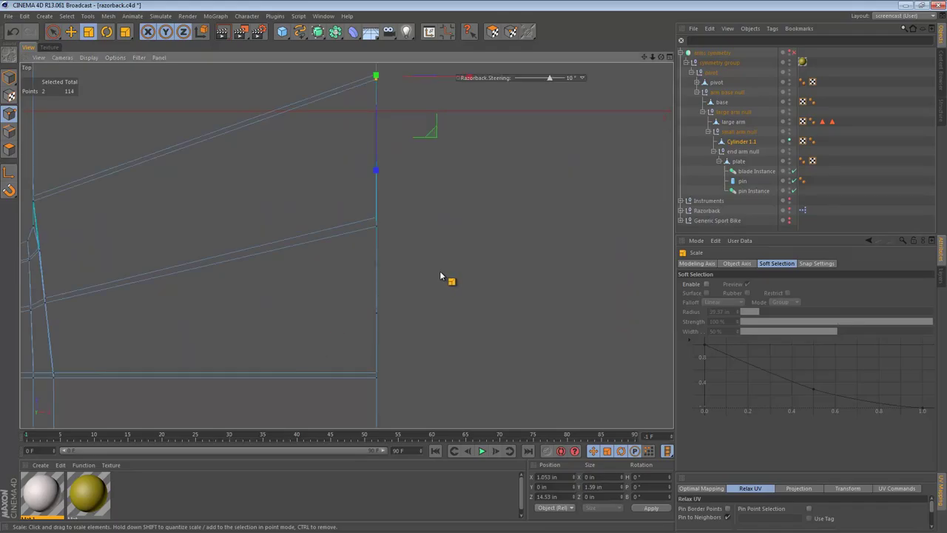
right_click_drag(435, 259, 341, 204)
middle_click(344, 317)
middle_click(233, 370)
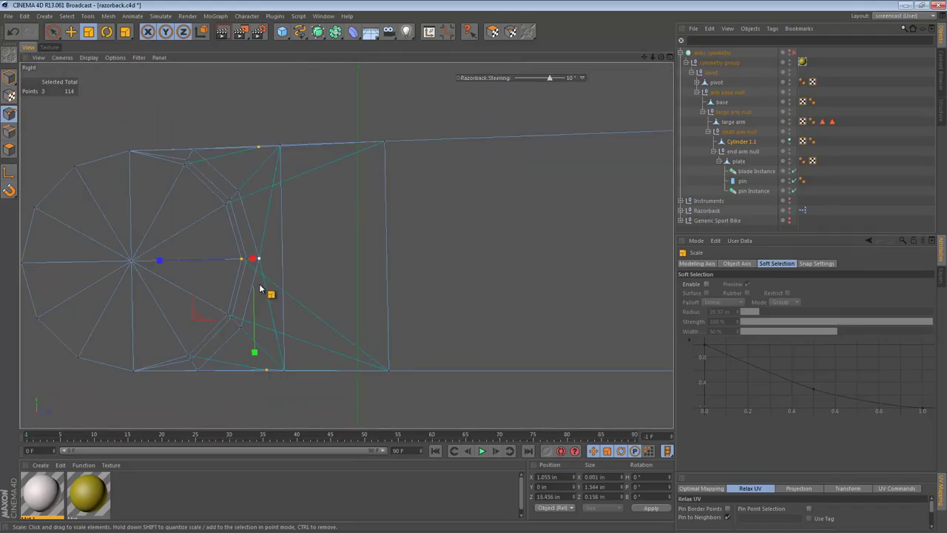
left_click_drag(331, 279, 332, 277)
- Cut two edges with the Knife from the fan's upper and lower rim points straight across to the arm's cross edge
key("F1")
left_click_drag(370, 216, 389, 324, "alt")
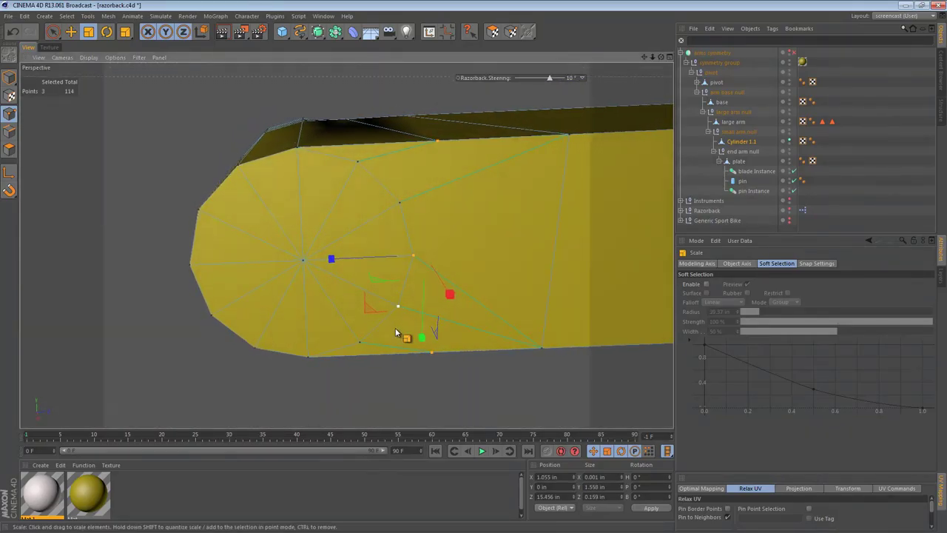
key("k")
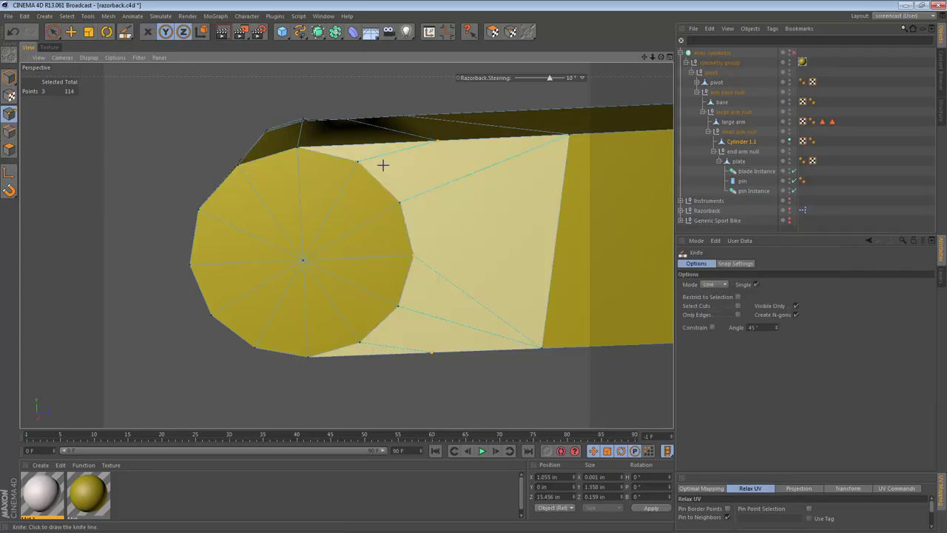
left_click_drag(357, 160, 434, 157)
left_click_drag(558, 161, 563, 161)
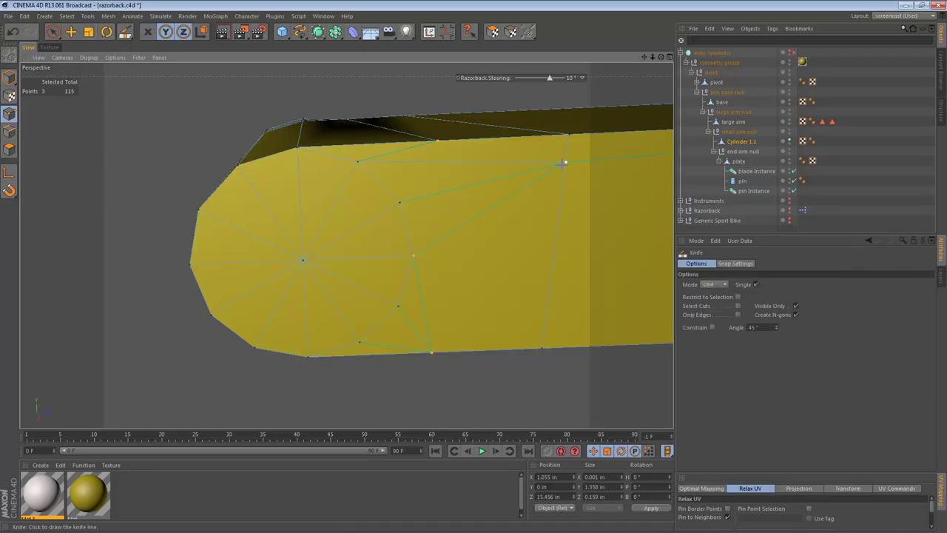
left_click_drag(359, 343, 545, 322)
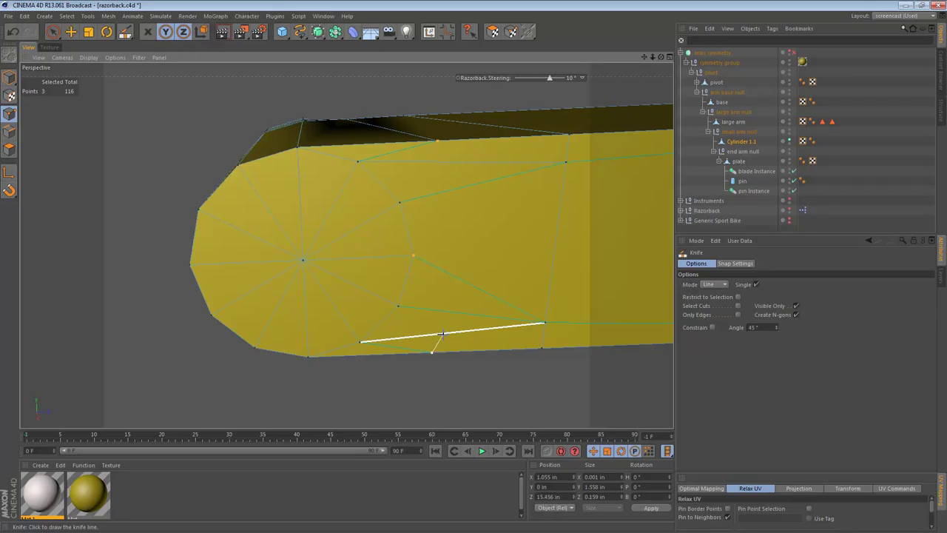
- Knife-cut three lengthwise edges from the round end's rim points to the arm's vertical edge, plus one crosswise line of edges through them
left_click_drag(398, 305, 554, 246)
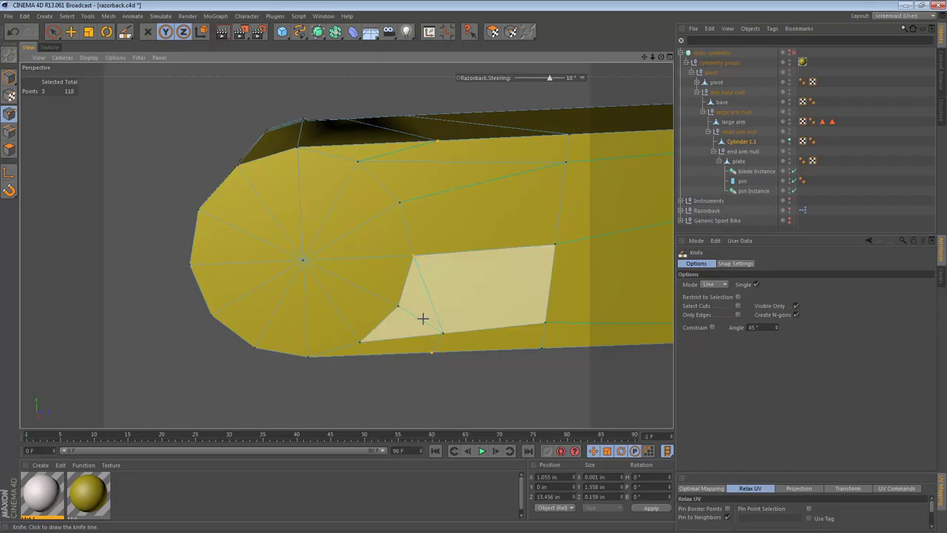
left_click_drag(398, 307, 437, 303)
left_click_drag(532, 293, 548, 290)
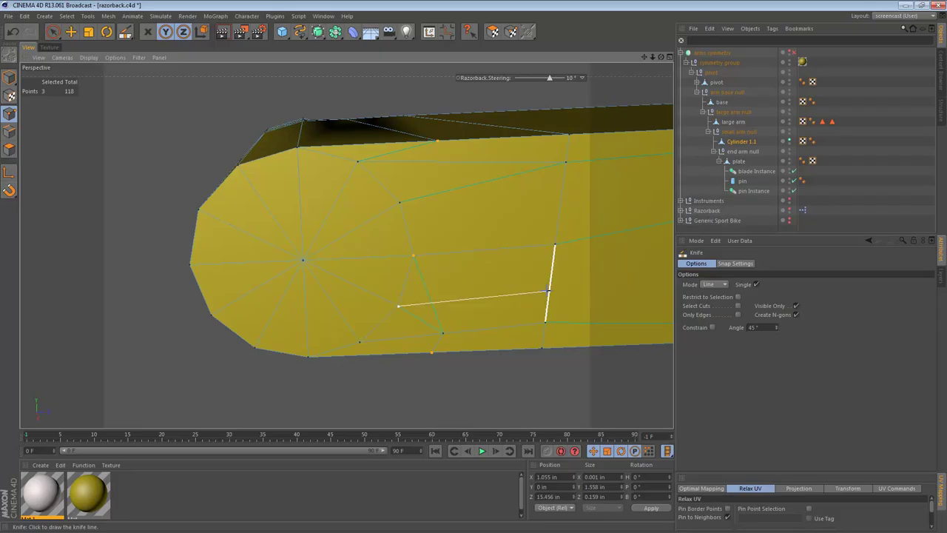
left_click_drag(400, 202, 429, 201)
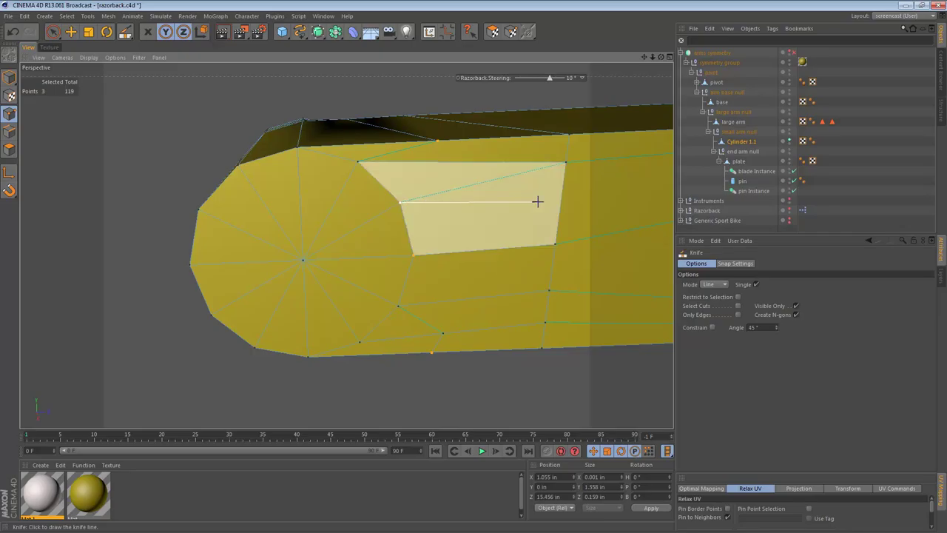
left_click_drag(537, 201, 560, 200)
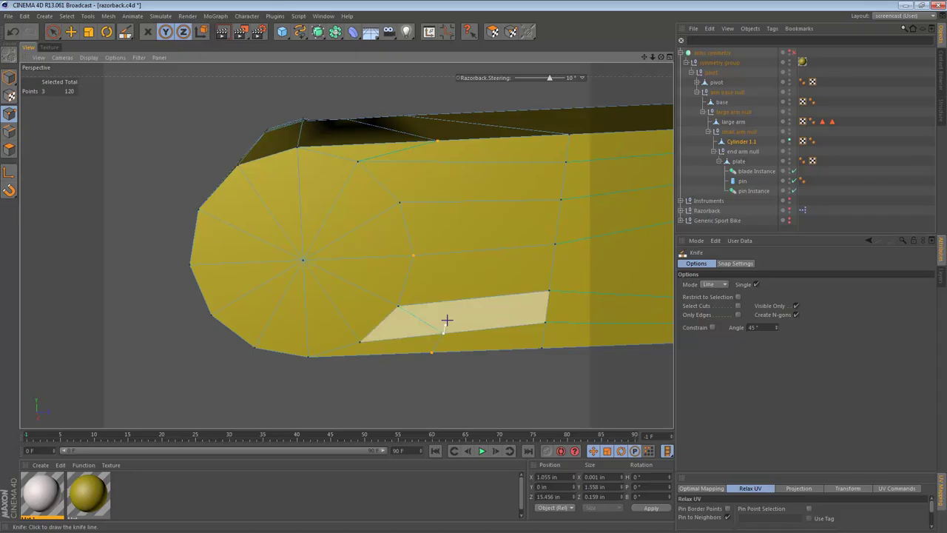
left_click_drag(443, 332, 457, 252)
left_click_drag(457, 251, 443, 162)
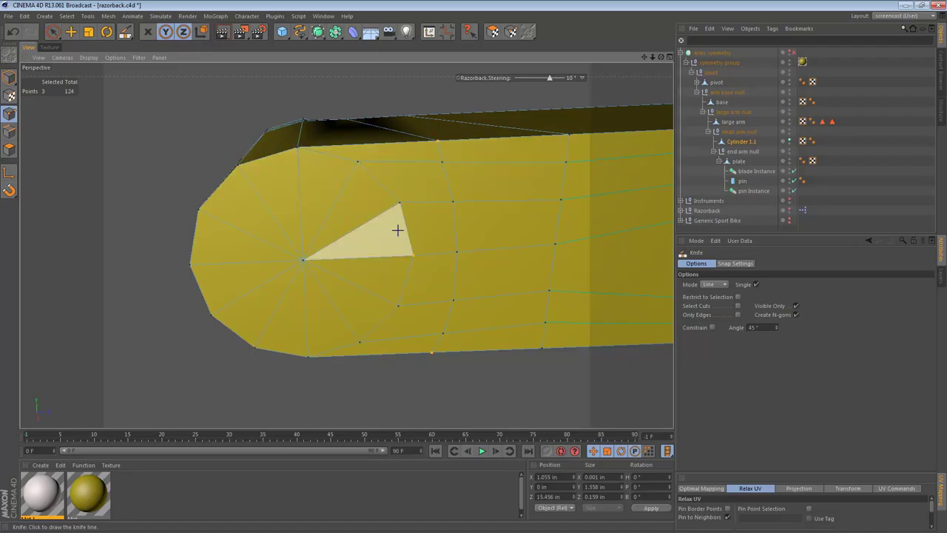
- Select the five points of the new crosswise cut and smooth them with the Brush in Smooth mode at 10% strength
key("space")
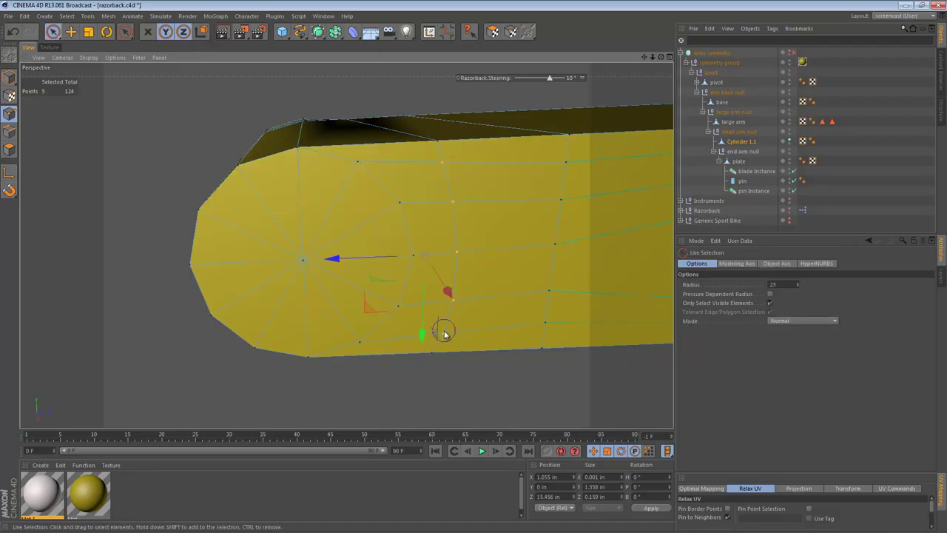
key("m")
key("c")
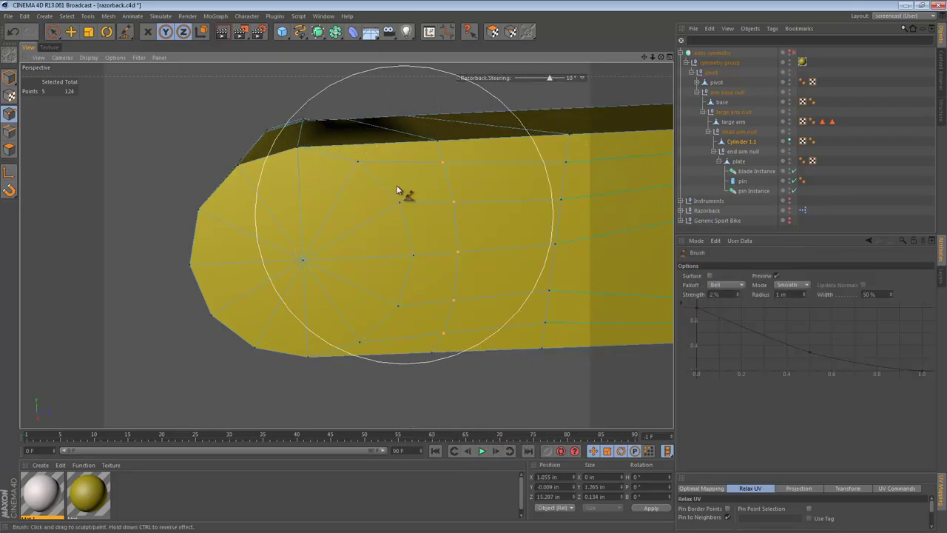
left_click_drag(437, 171, 473, 179)
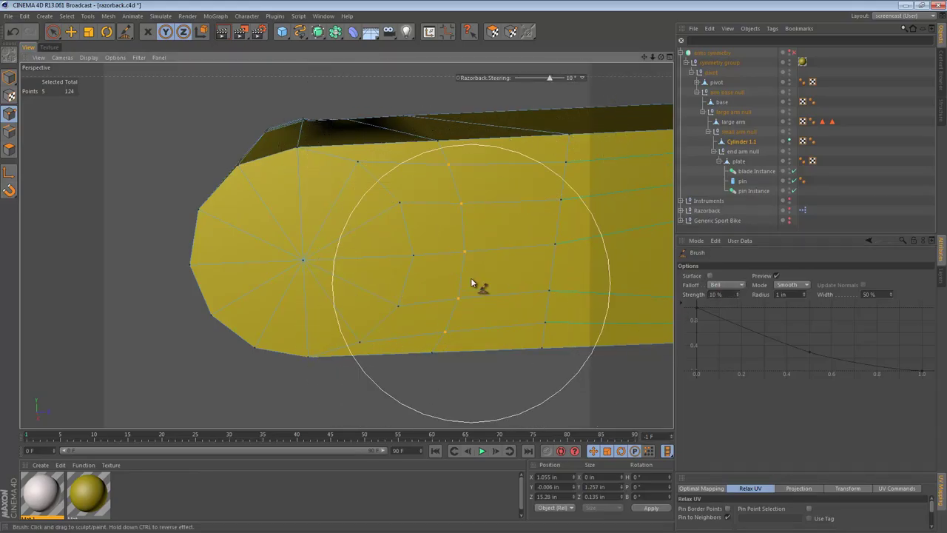
left_click_drag(444, 186, 476, 343)
- Examine the small arm's recut end and its overall shape from several angles, in model mode
mouse_move(470, 165)
left_mouse_down("alt")
mouse_move(471, 354)
mouse_move(470, 312)
left_mouse_up("alt")
scroll(444, 281, "up", 5)
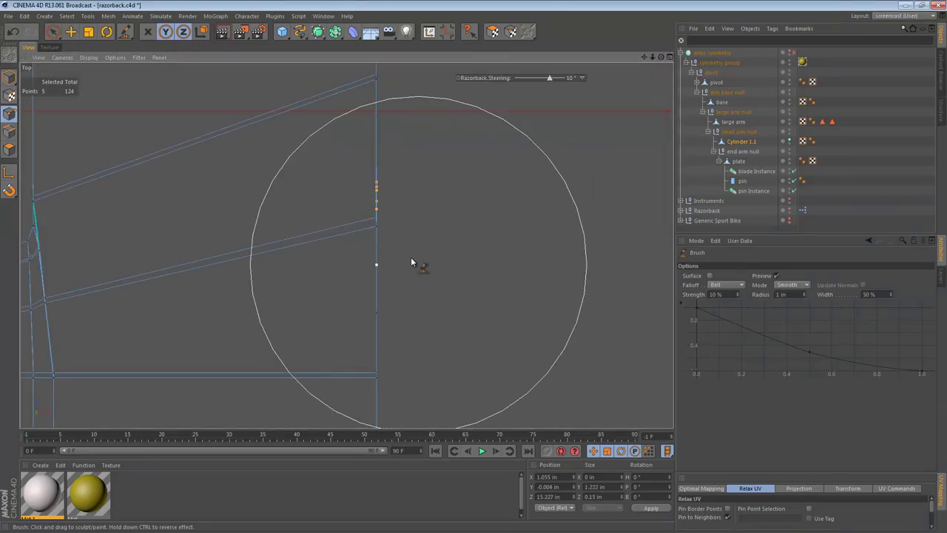
key("F1")
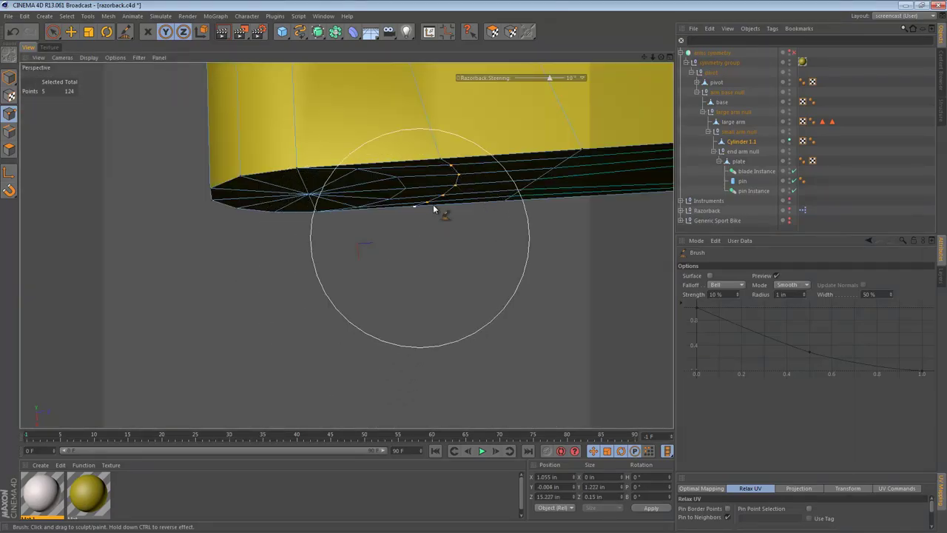
left_click_drag(432, 204, 479, 313, "alt")
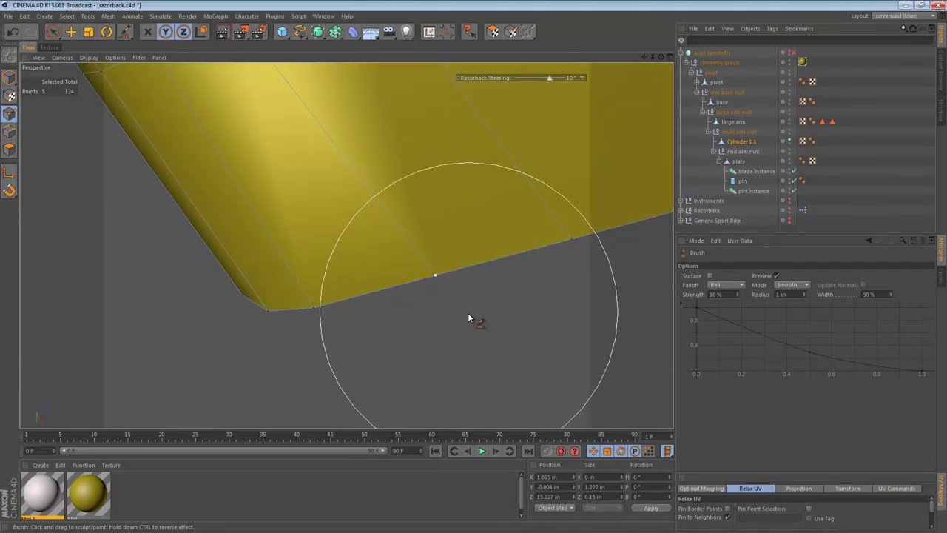
key("ctrl+shift+z")
mouse_move(452, 202)
left_mouse_down("alt")
mouse_move(451, 91)
mouse_move(459, 141)
mouse_move(423, 296)
mouse_move(441, 293)
mouse_move(441, 252)
mouse_move(445, 264)
left_mouse_up("alt")
middle_click_drag(560, 261, 277, 274, "alt")
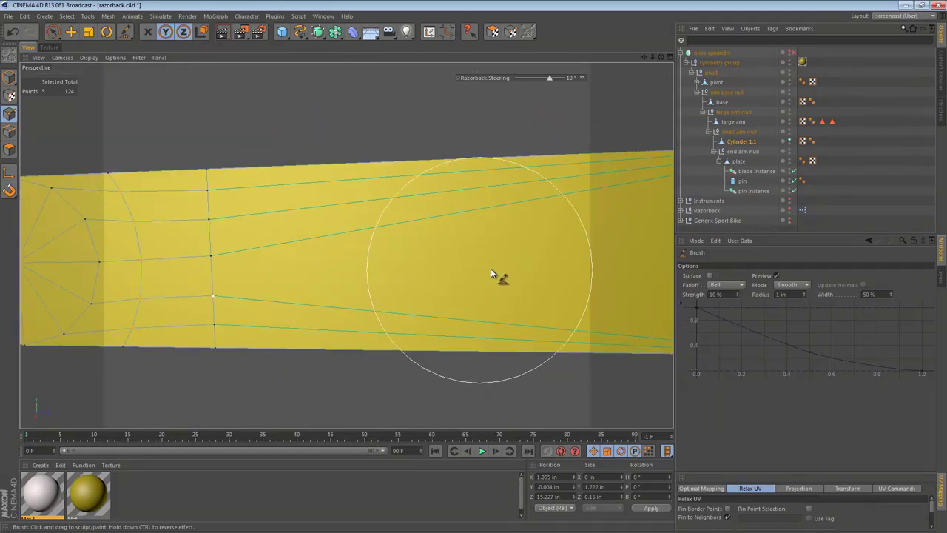
right_click_drag(476, 271, 393, 268, "alt")
middle_click_drag(407, 268, 341, 263, "alt")
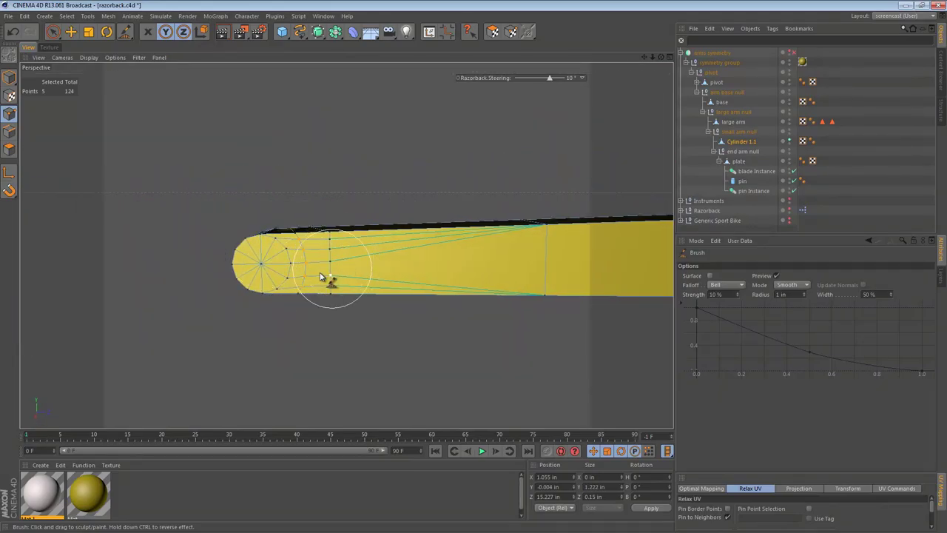
left_click(11, 95)
scroll(348, 268, "up", 4)
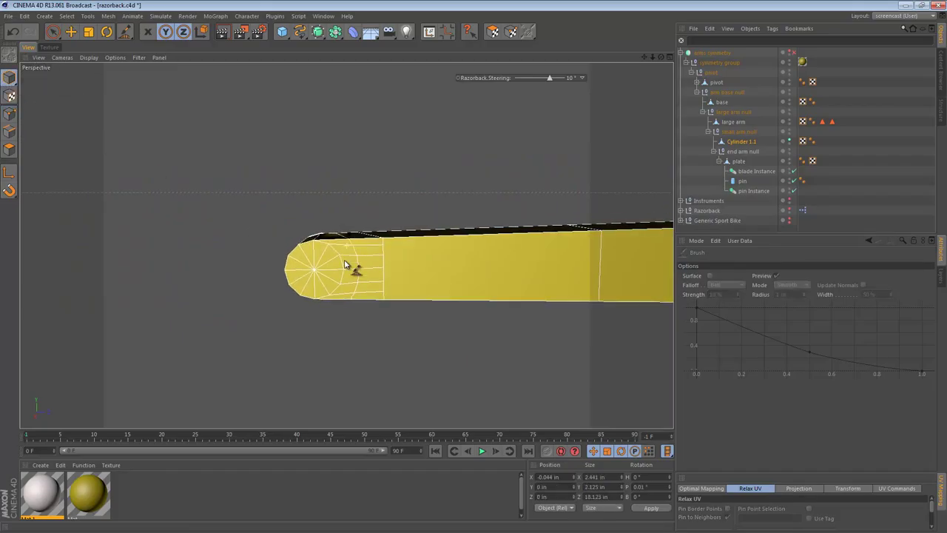
left_click_drag(370, 277, 470, 278, "alt")
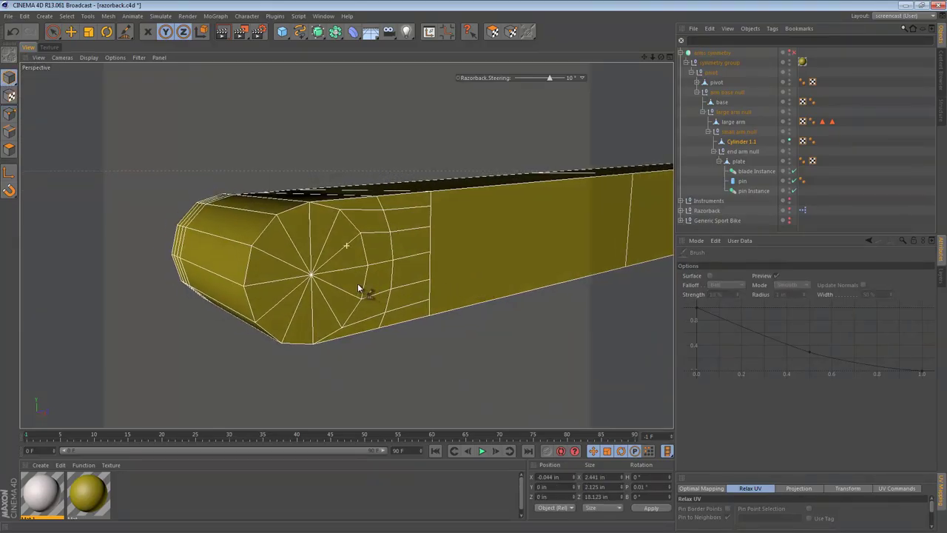
left_click_drag(357, 282, 564, 286, "alt")
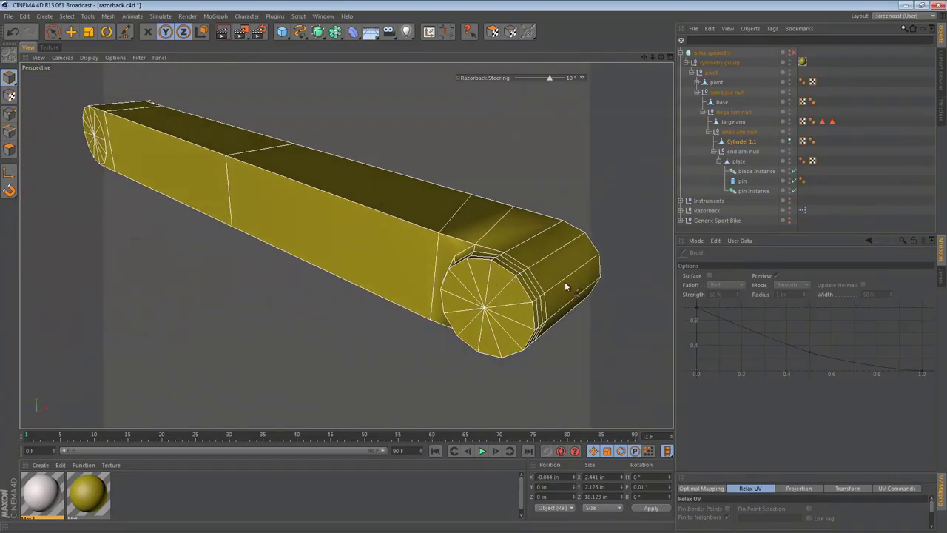
- Enable the arms symmetry object to bring back the mirrored assembly around the small arm
left_click(789, 51)
left_click_drag(539, 239, 398, 244, "alt")
left_click(792, 54)
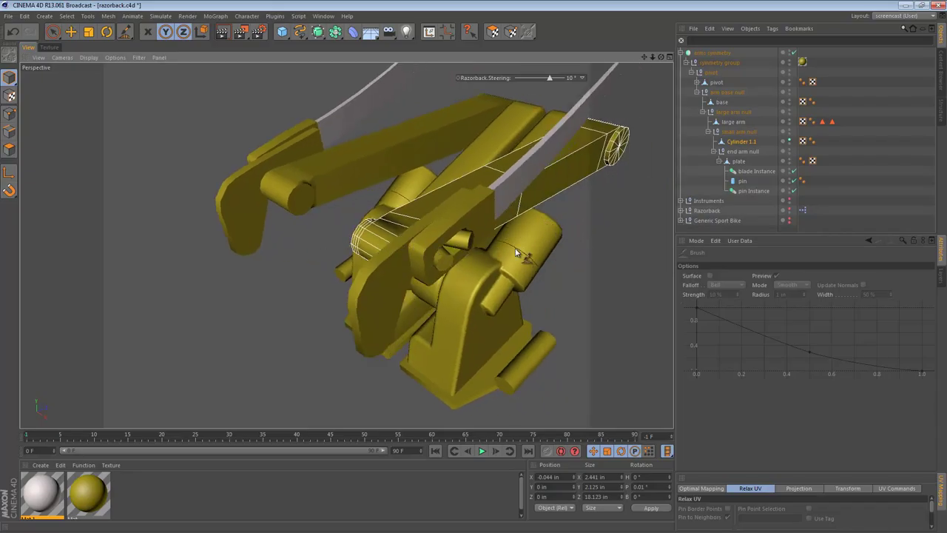
- Select all the polygons of the round cap on the inner side of the small arm's other end
left_click_drag(359, 234, 585, 228, "alt")
scroll(399, 230, "up", 3)
right_click_drag(399, 226, 446, 225, "alt")
middle_click_drag(369, 226, 475, 245, "alt")
left_click_drag(462, 250, 455, 277, "alt")
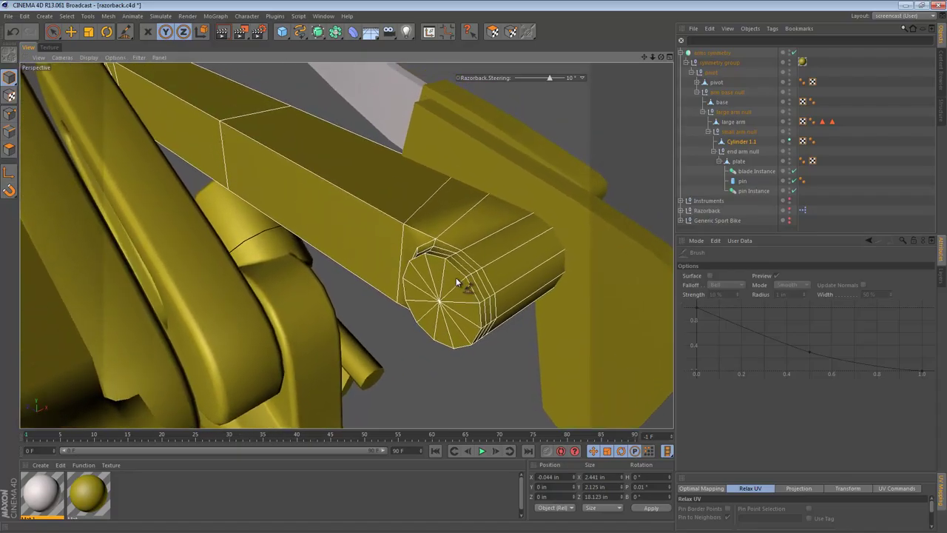
left_click(7, 150)
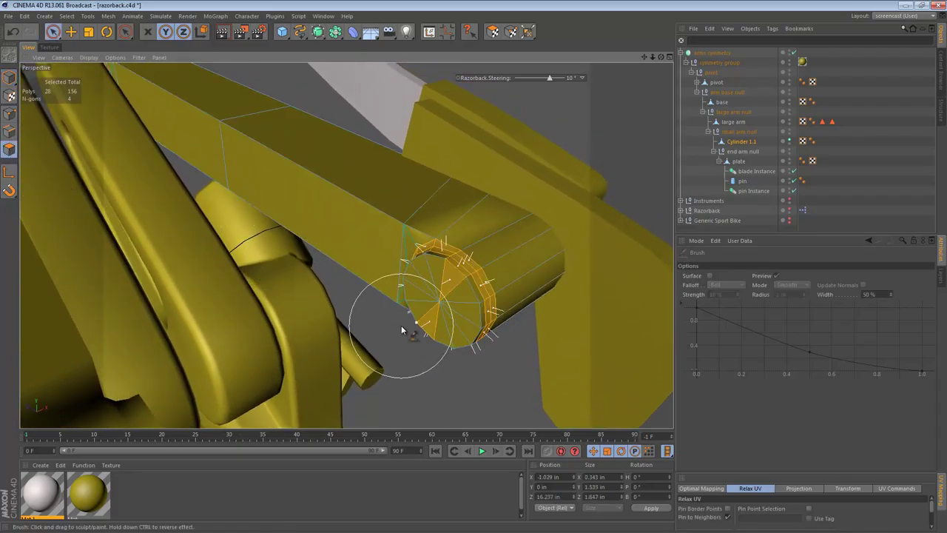
key("space")
left_click(432, 300)
left_click_drag(435, 309, 341, 296, "alt")
- Try to extrude the selected round cap about 1.79 in toward the mirrored arm
key("d")
left_click_drag(540, 331, 475, 286)
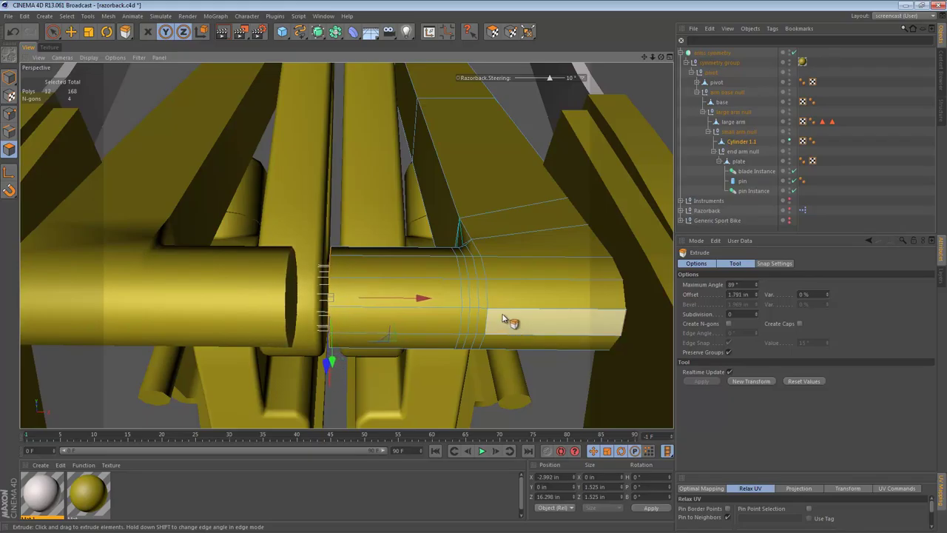
scroll(537, 281, "up", 5)
right_click_drag(541, 281, 530, 280, "alt")
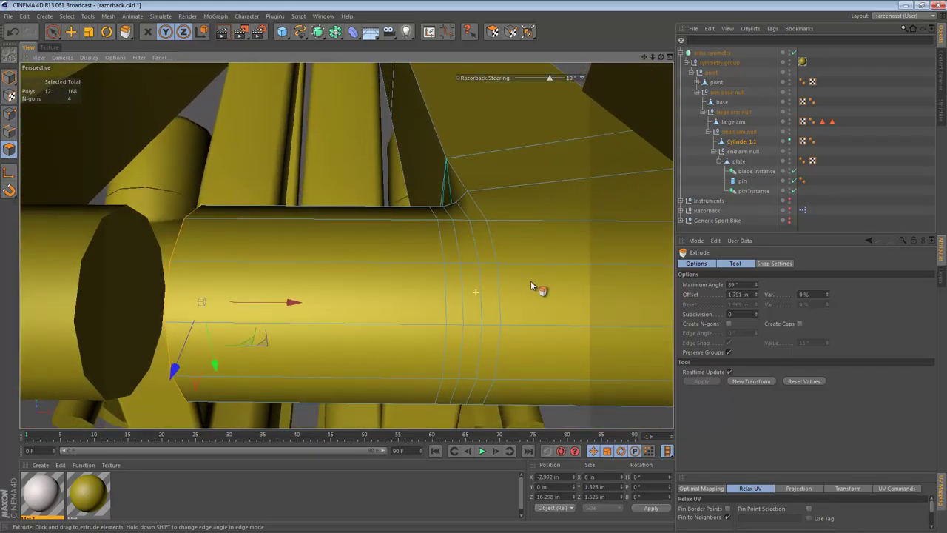
key("ctrl+z")
- Extrude the selected round cap with an offset of 0 in
left_click_drag(462, 270, 553, 244, "alt")
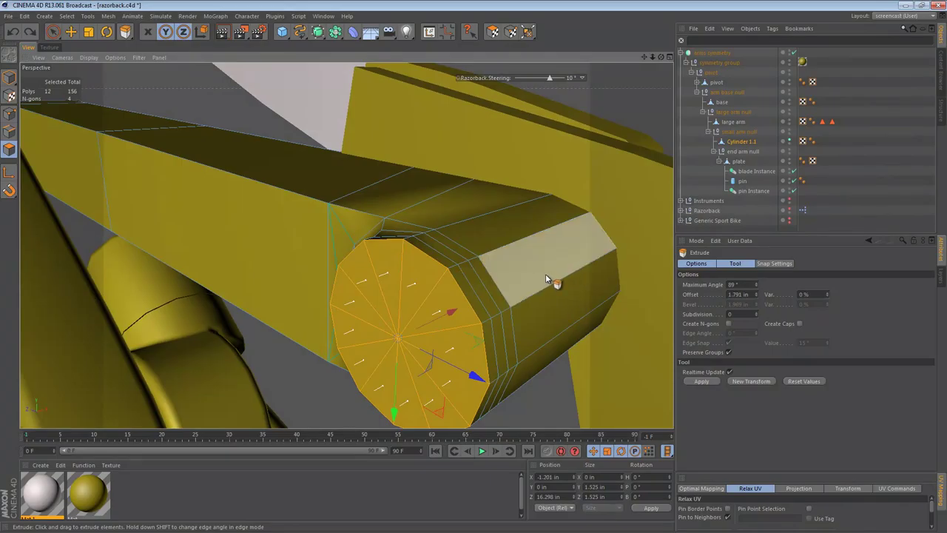
left_click_drag(551, 282, 454, 285, "alt")
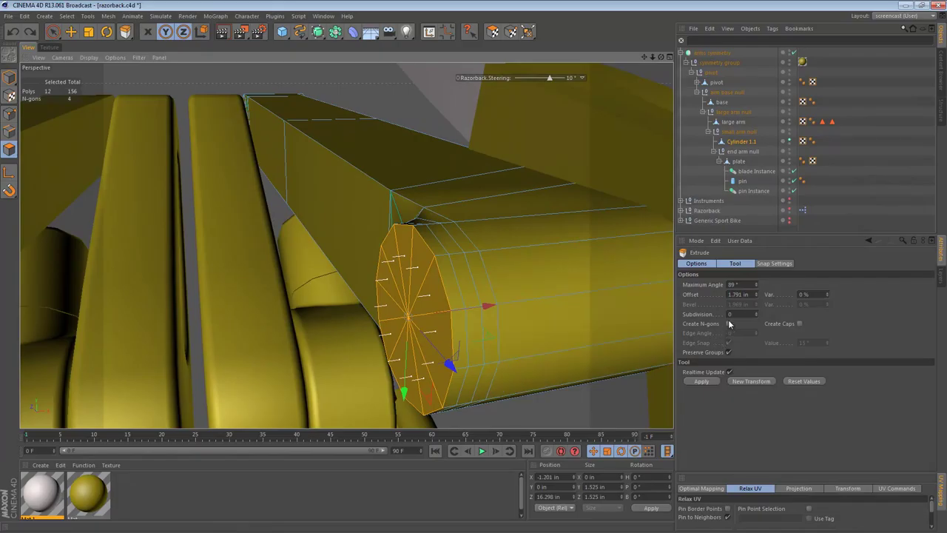
double_click(739, 293)
type("0")
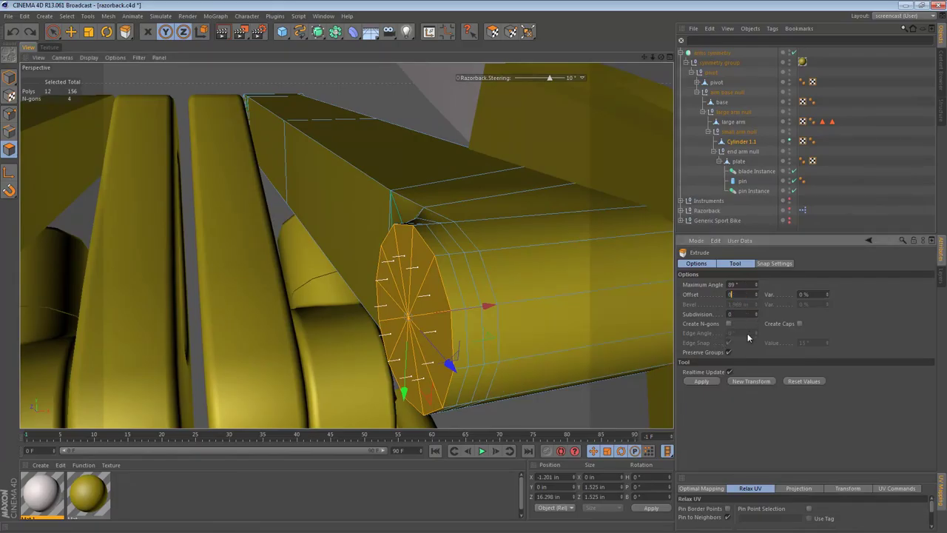
left_click(716, 381)
- Scale the newly extruded cap inward uniformly to about 1.37 in across
left_click_drag(503, 281, 481, 351, "alt")
key("e")
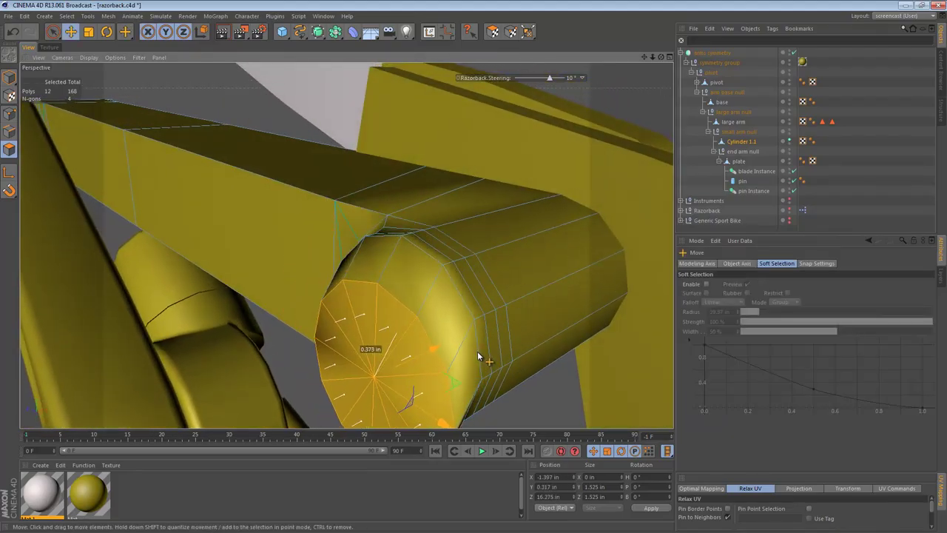
key("ctrl+z")
key("t")
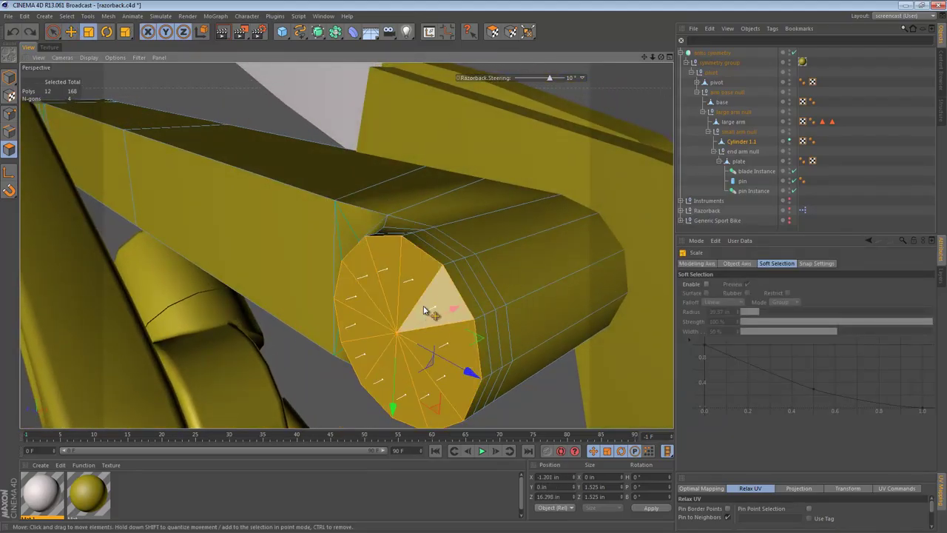
left_click(447, 347)
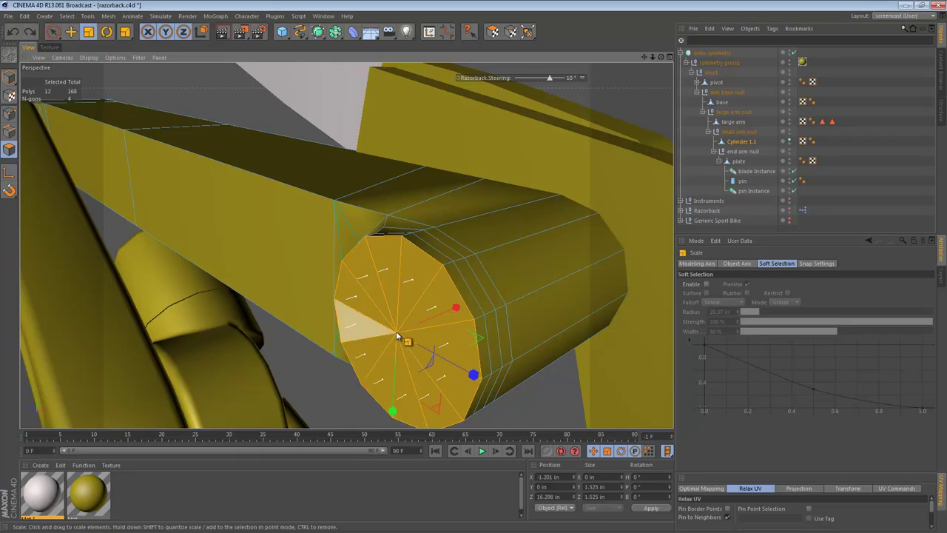
left_click_drag(397, 330, 379, 345)
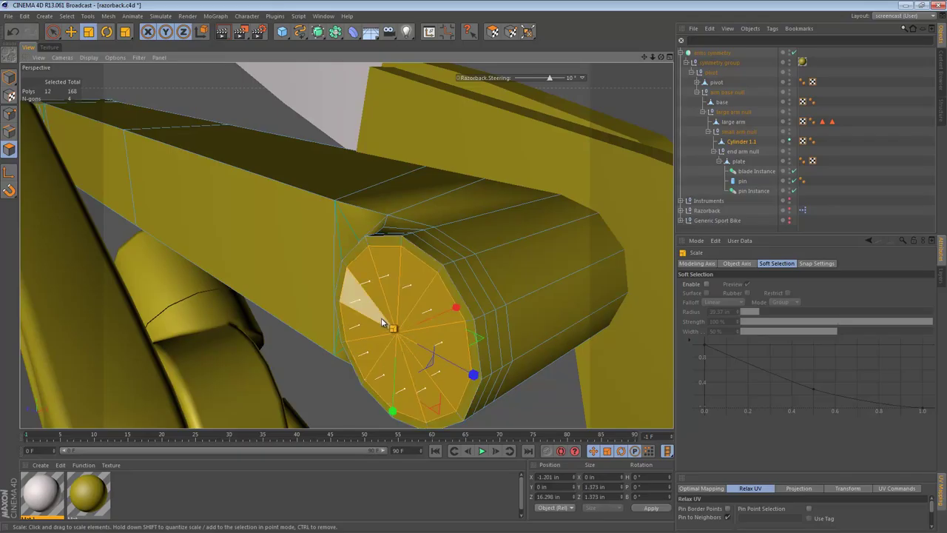
- Extrude the cap outward by a tiny amount and scale it up to about 1.51 in across, forming a thin groove
key("d")
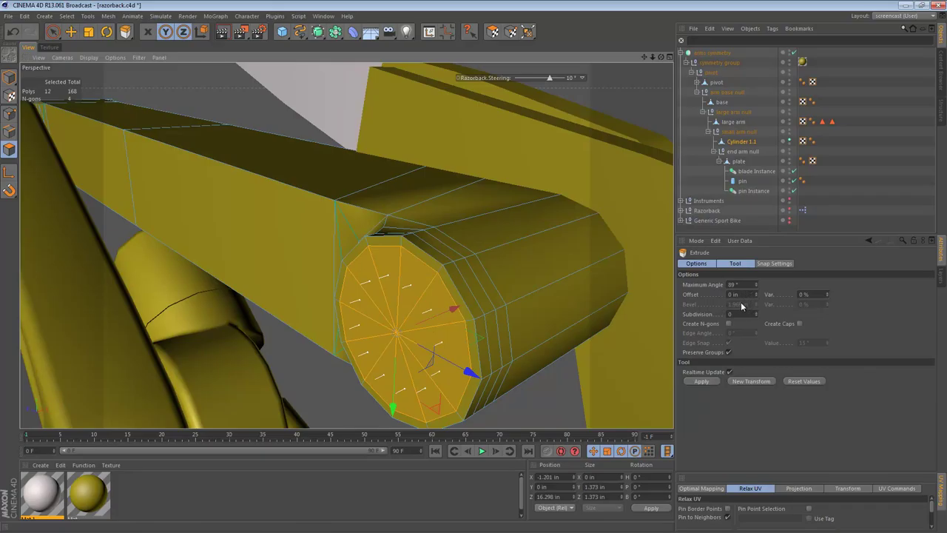
left_click_drag(503, 301, 475, 290, "alt")
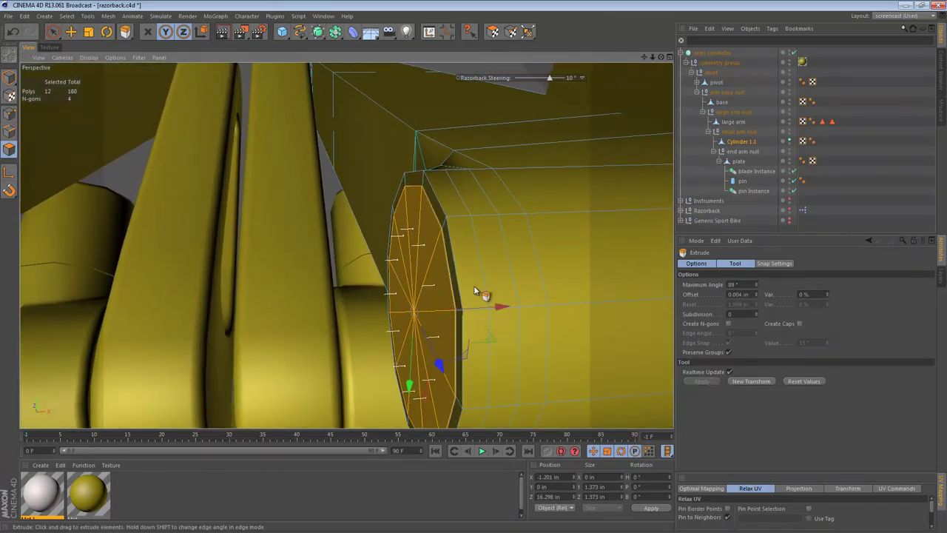
key("t")
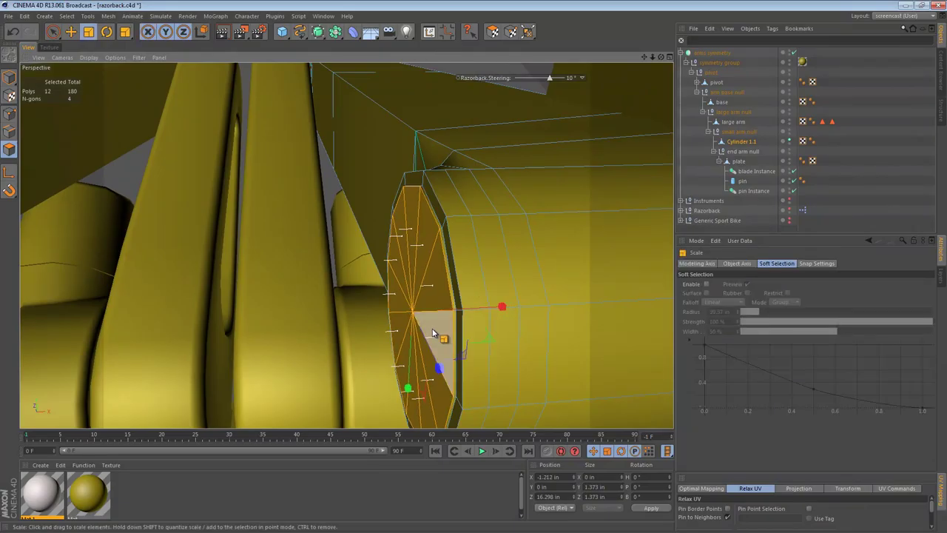
left_click_drag(453, 328, 474, 305)
right_click_drag(473, 305, 417, 314, "alt")
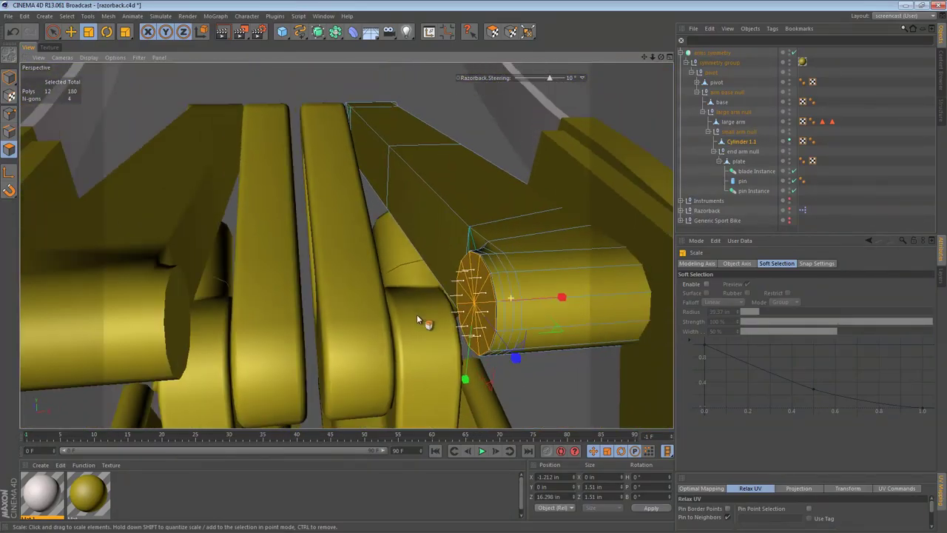
- Extrude the cap about 1.77 in toward the mirrored arm to form a connecting cylinder
key("d")
left_click_drag(488, 283, 474, 287)
mouse_move(341, 307)
right_mouse_down("alt")
mouse_move(382, 298)
mouse_move(357, 307)
right_mouse_up("alt")
left_click_drag(357, 306, 59, 209, "alt")
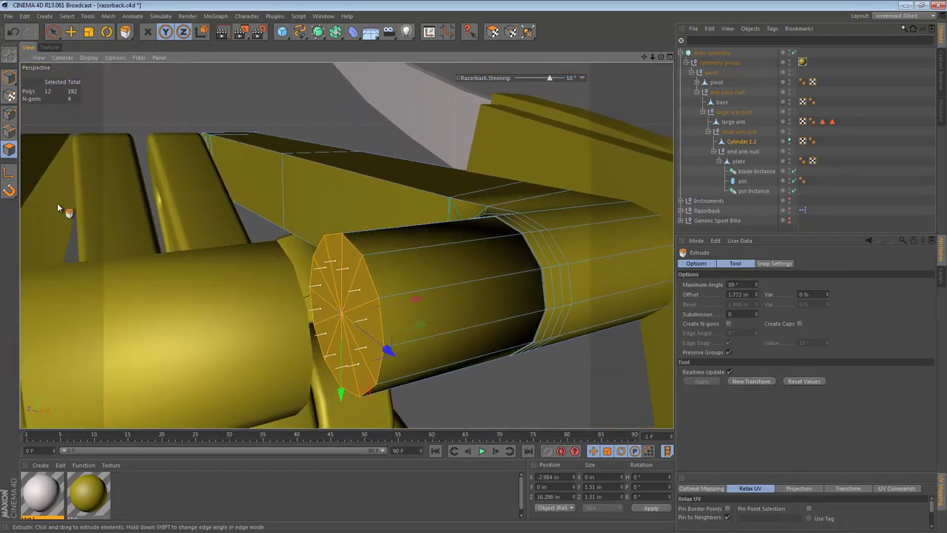
- Bevel the rim edge loop of the connecting cylinder's end cap with an inner offset of about 0.146 in and 2 subdivisions
left_click(8, 139)
key("u")
key("l")
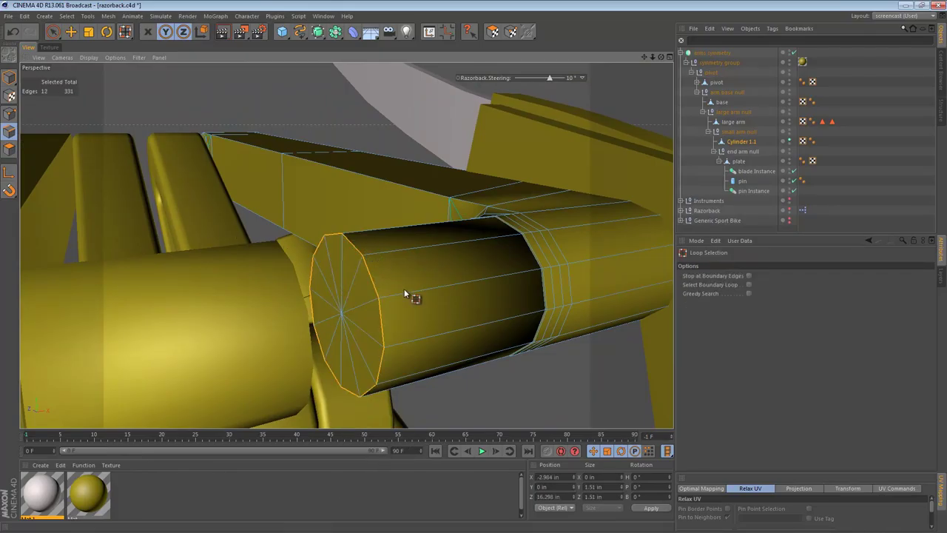
key("m")
key("s")
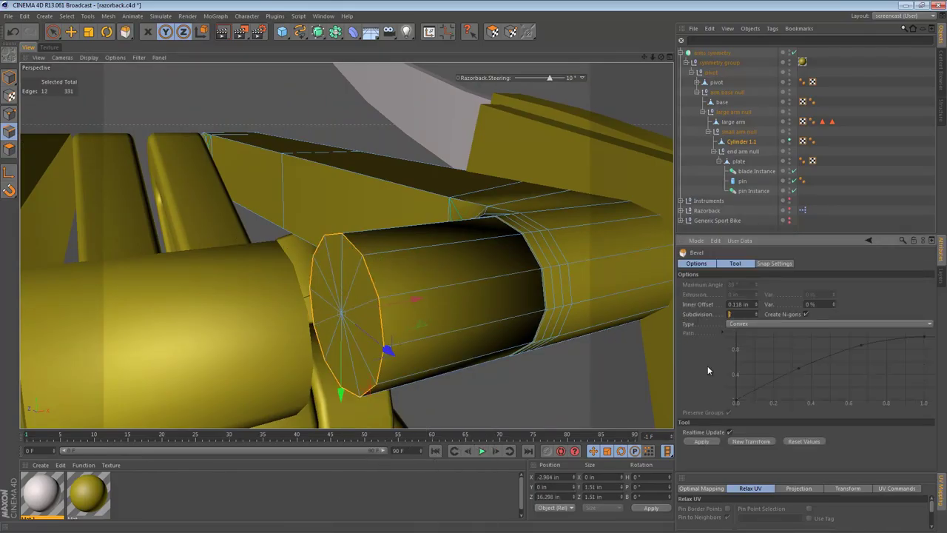
left_click_drag(392, 324, 474, 286)
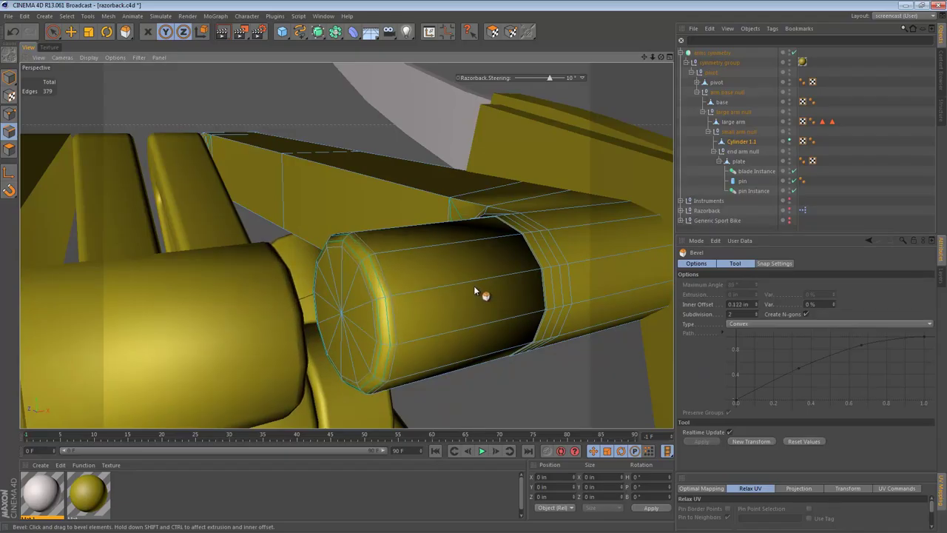
- Select the cylinder's end cap together with its bevel polygons and remove their N-gons
left_click(7, 153, "ctrl")
key("u")
key("y")
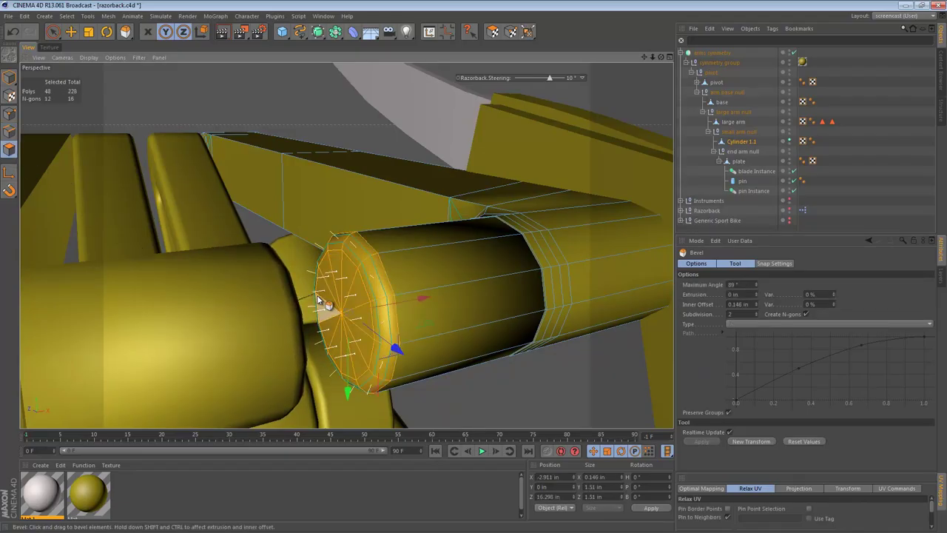
key("u")
key("e")
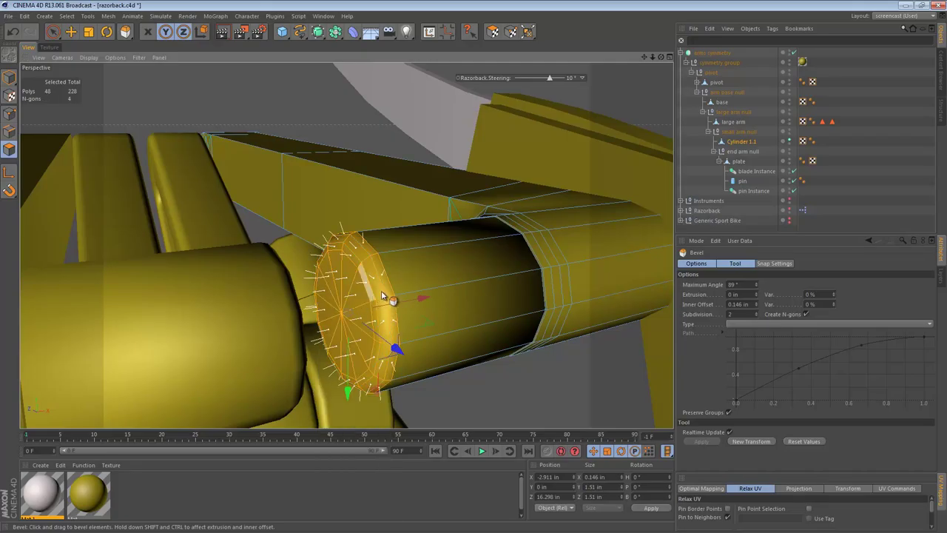
- Cut an edge loop around the connecting cylinder close to the groove, using the Knife in Loop mode at about 98.3% offset
left_click_drag(382, 296, 196, 302, "alt")
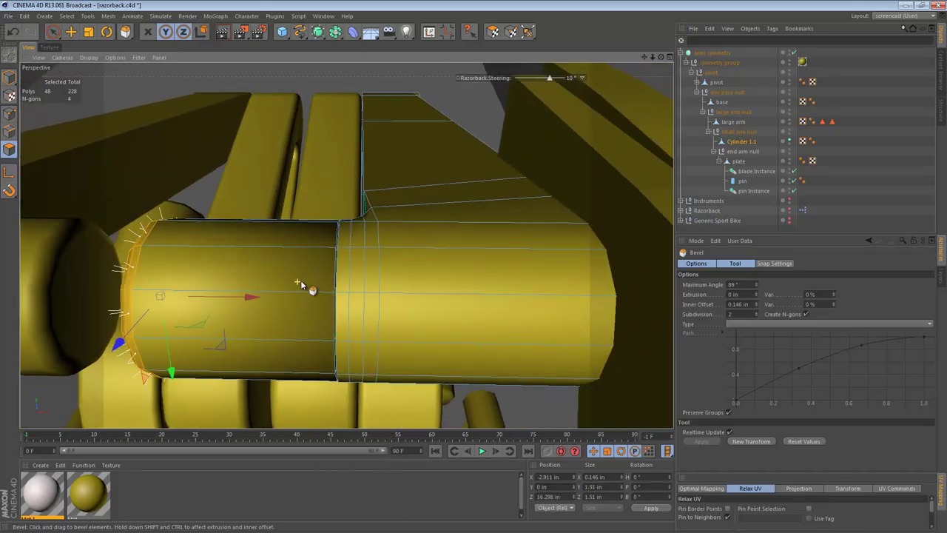
right_click_drag(298, 282, 344, 280, "alt")
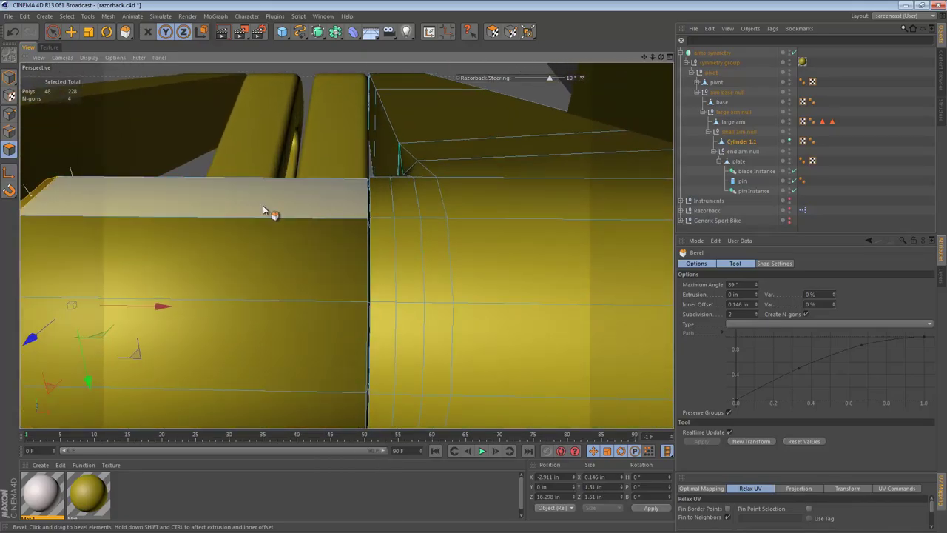
key("k")
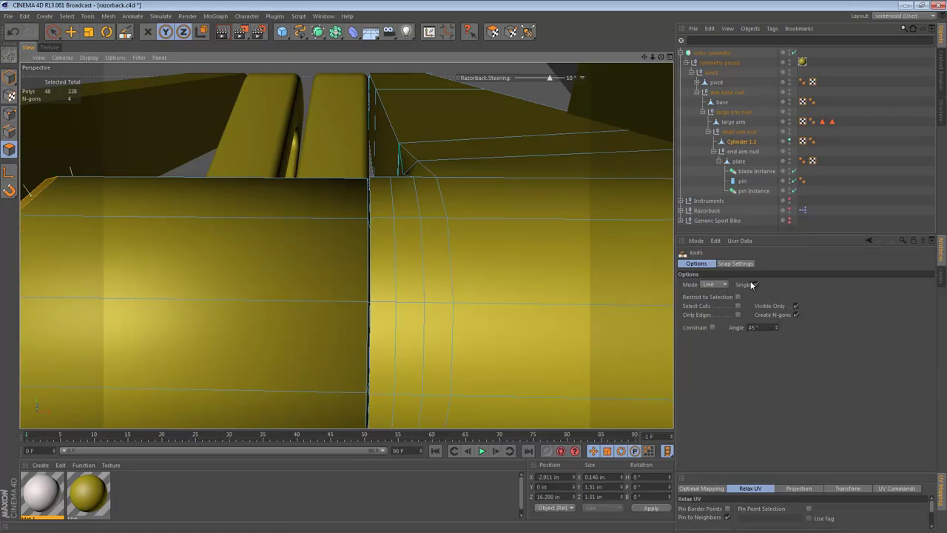
left_click(714, 284)
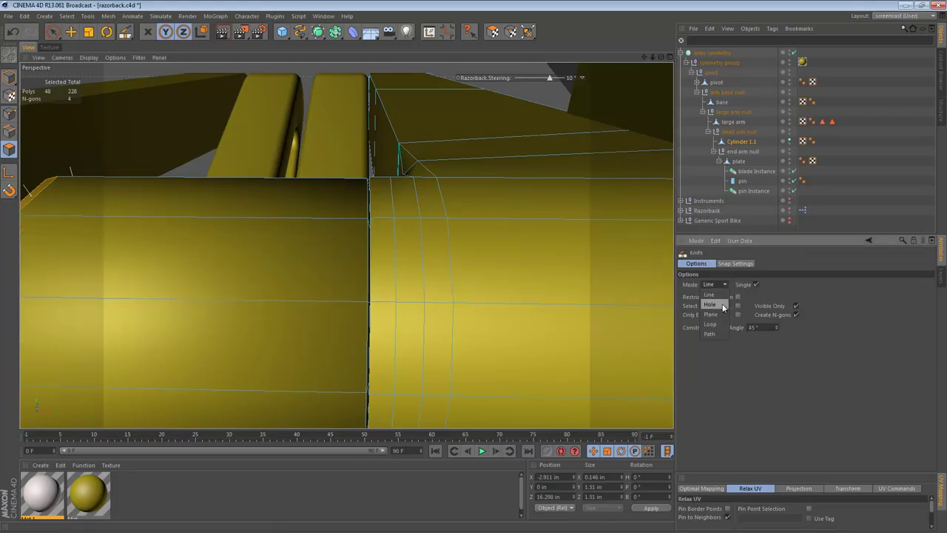
left_click(362, 218)
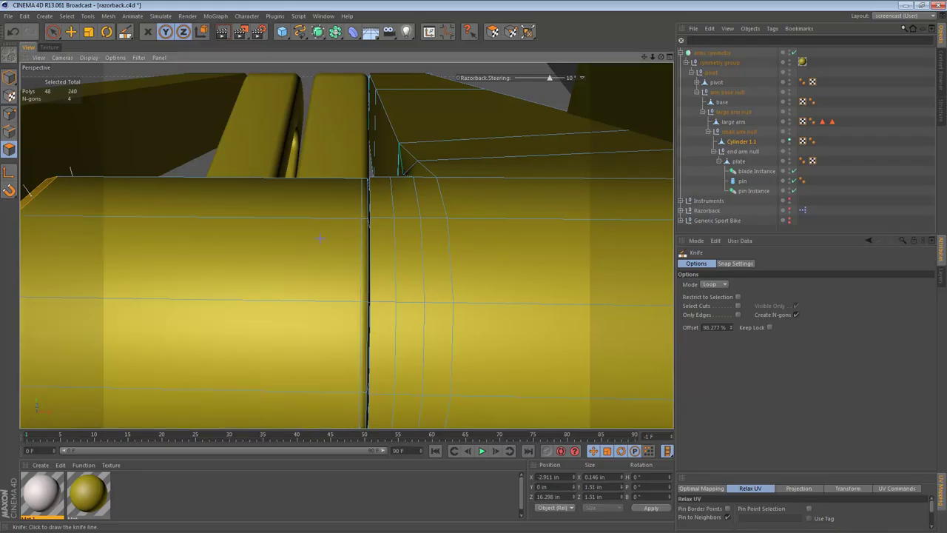
scroll(188, 288, "down", 5)
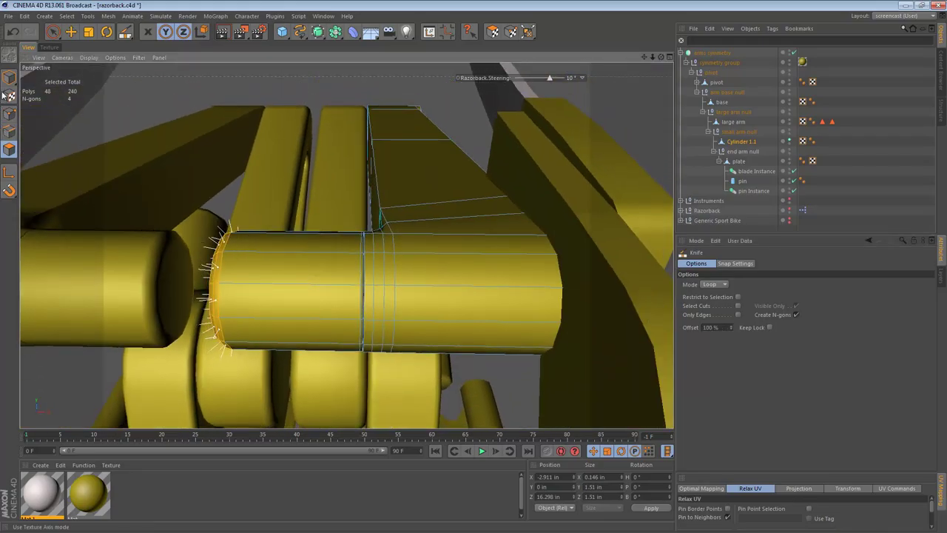
- Hide the other parts of the assembly, leaving only the small arm and its mirrored copy in view
left_click(8, 79)
scroll(446, 272, "down", 6)
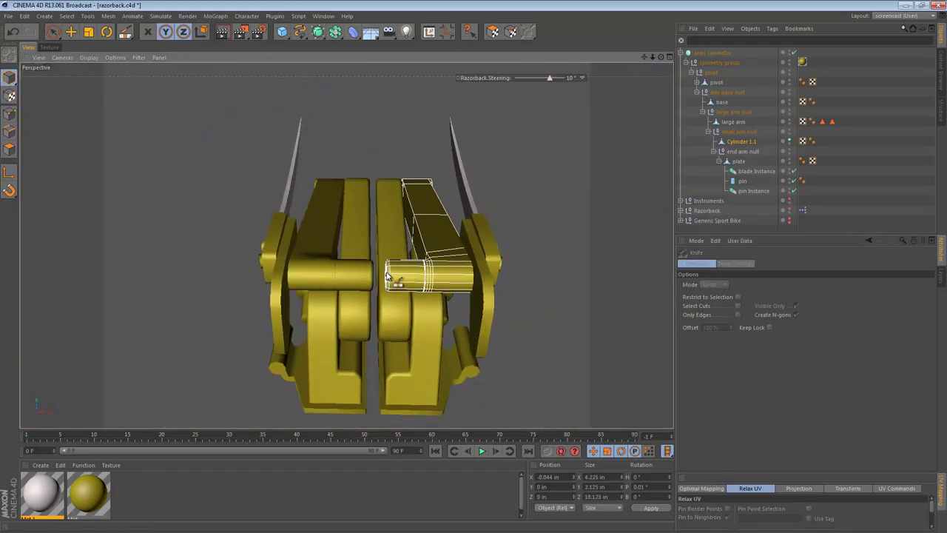
left_click_drag(386, 276, 420, 299, "alt")
scroll(429, 296, "up", 5)
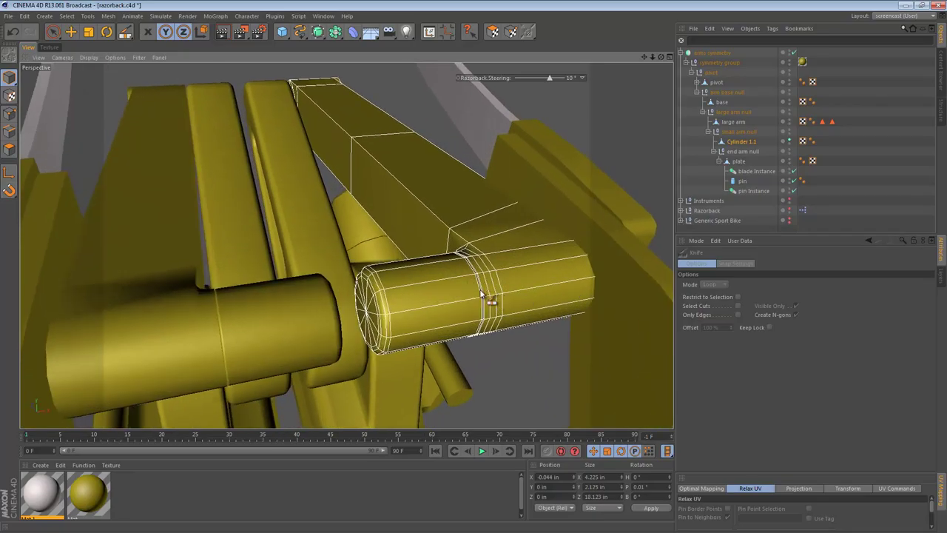
left_click_drag(510, 302, 413, 266, "alt")
left_click_drag(385, 218, 383, 271, "alt")
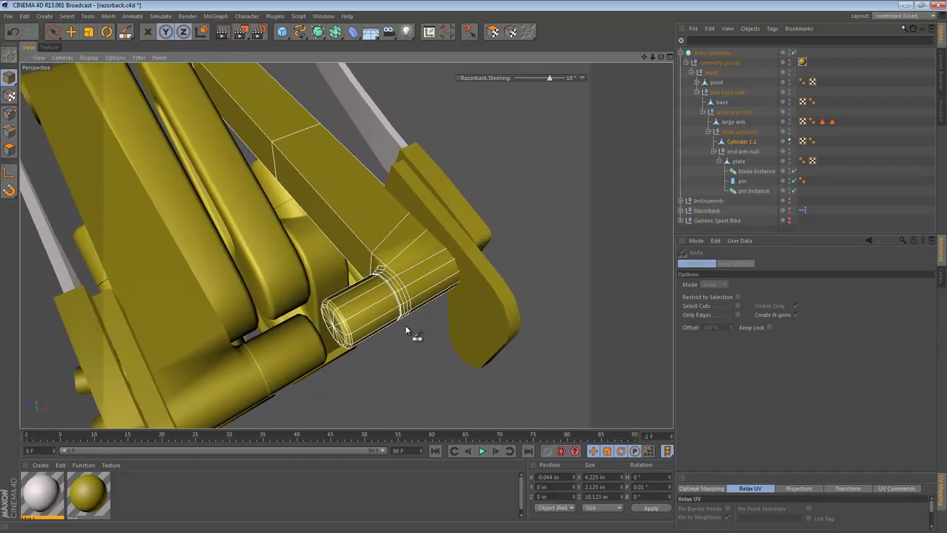
right_click_drag(392, 286, 367, 281, "alt")
left_click_drag(367, 282, 366, 276, "alt")
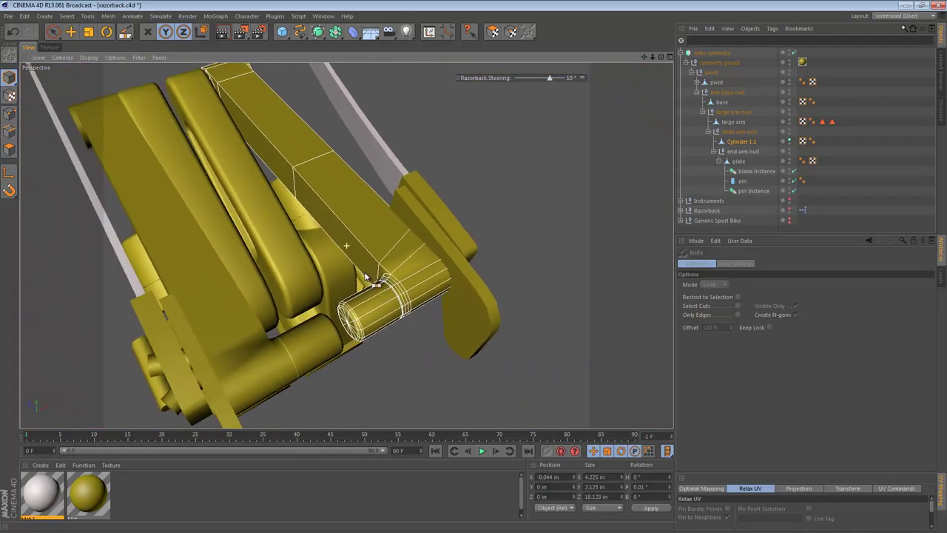
middle_click_drag(347, 245, 365, 276, "alt")
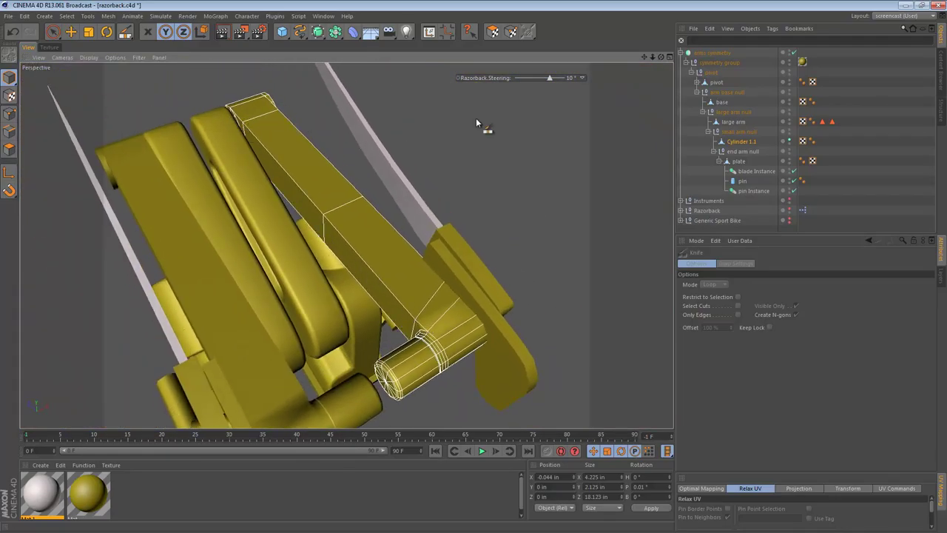
left_click(793, 55)
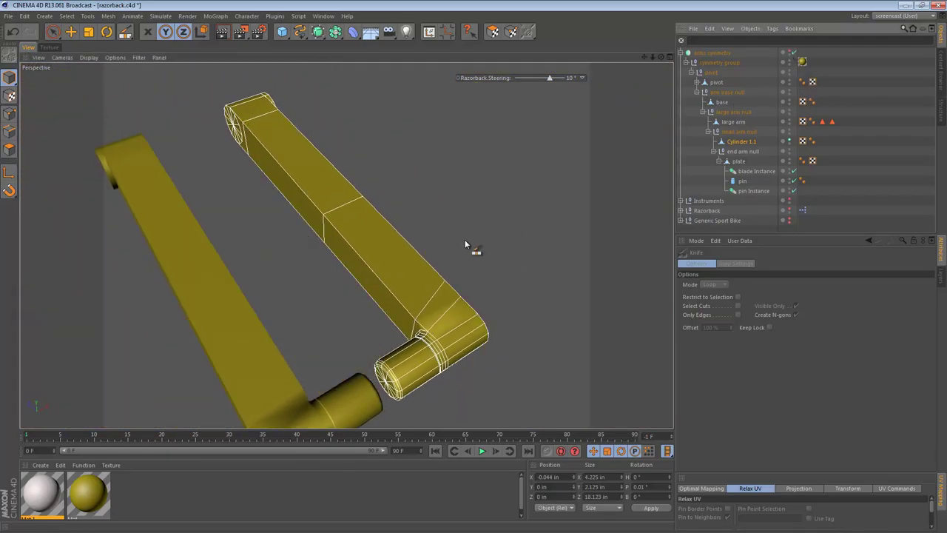
- Select the long edges along both straight sections of the small arm with Ring Selection
left_click_drag(407, 321, 492, 333, "alt")
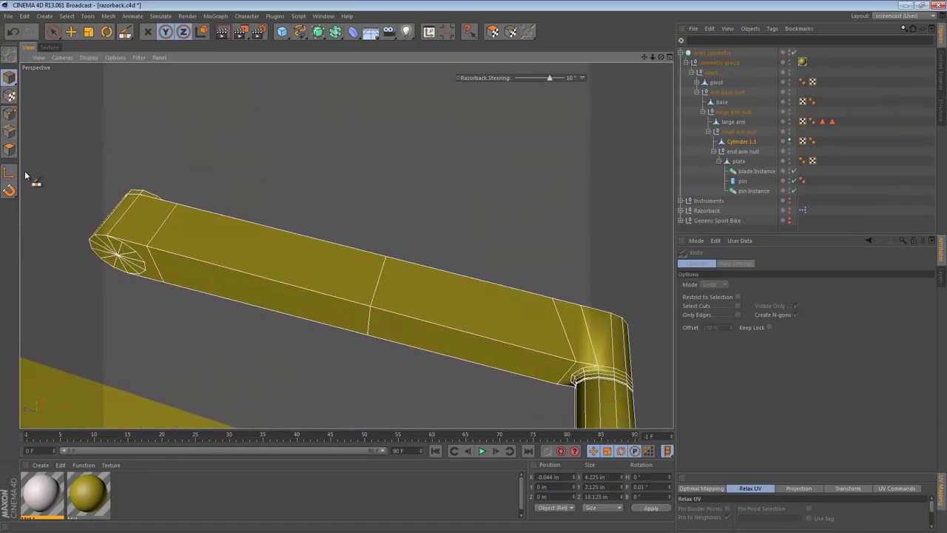
left_click(9, 132)
right_click(326, 225)
left_click(337, 325)
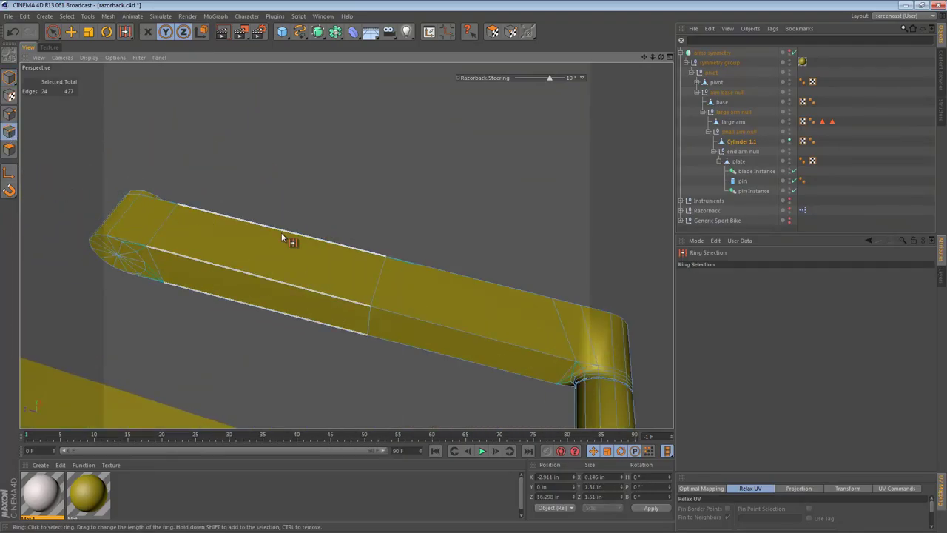
left_click(484, 319, "shift")
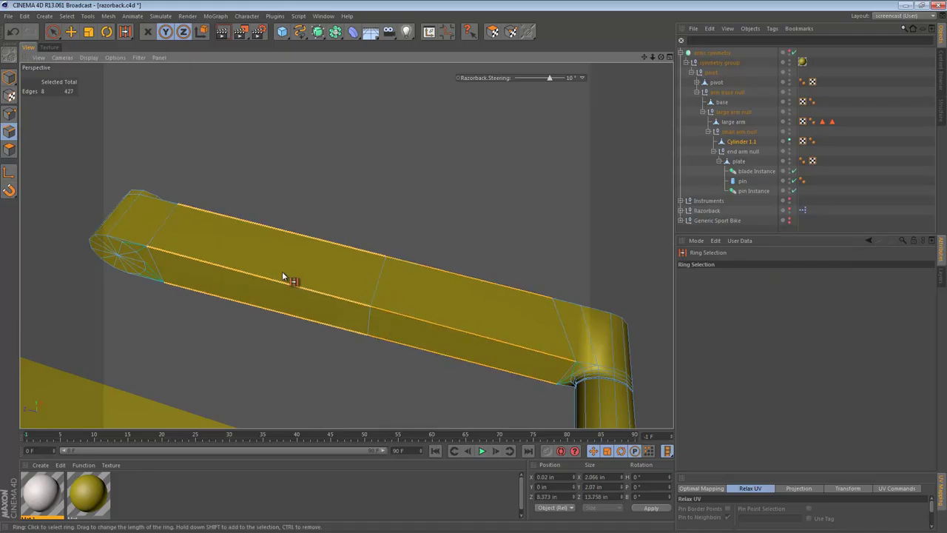
- Add the edge loop behind the raised round cap at the arm's plain end to the selection
left_click_drag(281, 271, 428, 319, "alt")
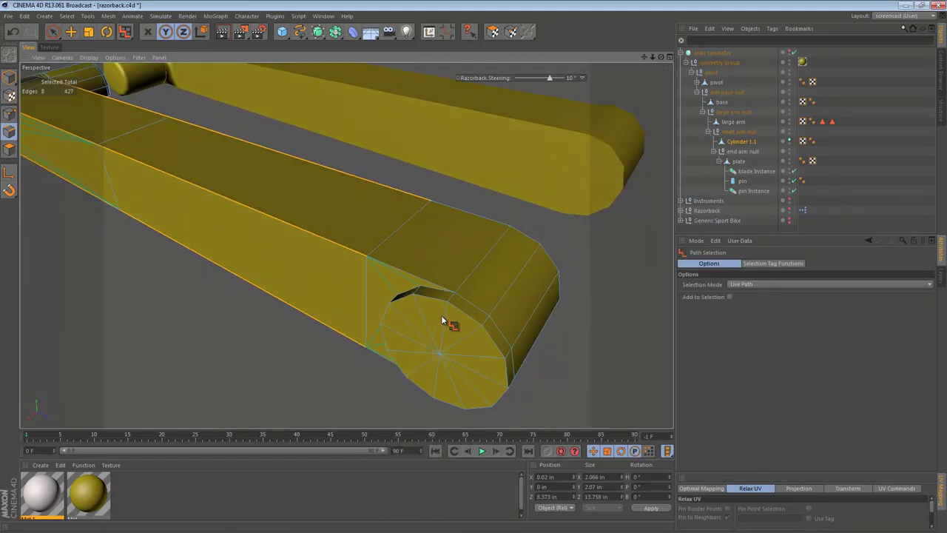
key("u")
key("l")
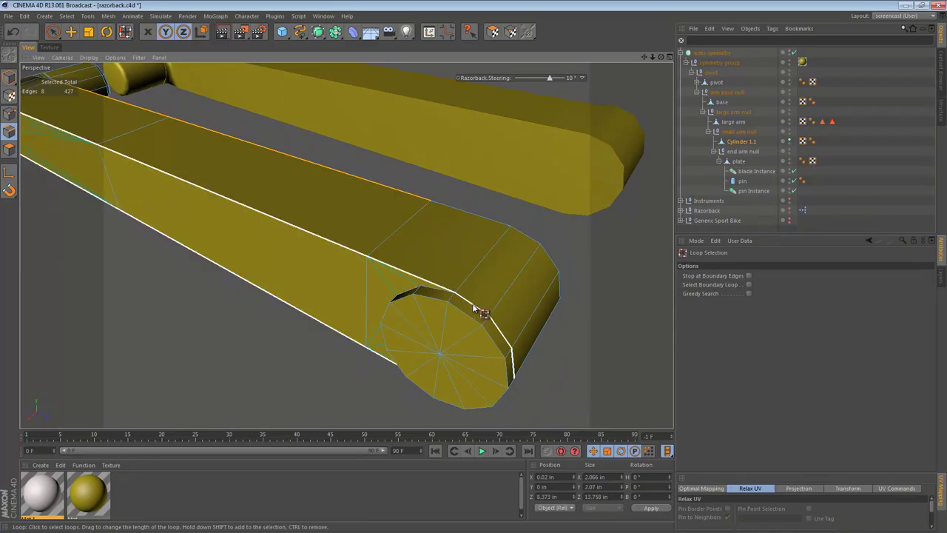
left_click(472, 300, "shift")
- Add the remaining outline edges around both sides of the arm's plain rounded end with Path Selection
left_click_drag(507, 284, 252, 273, "alt")
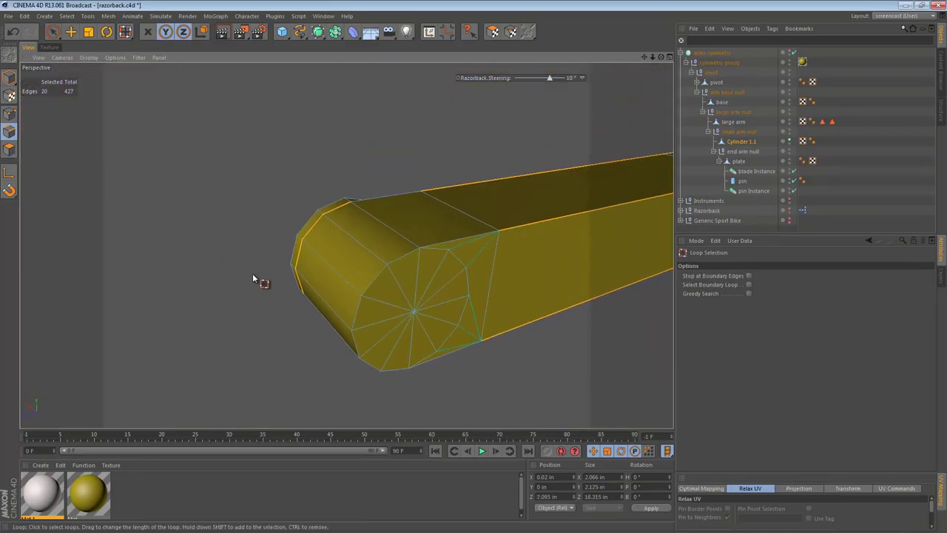
key("u")
key("m")
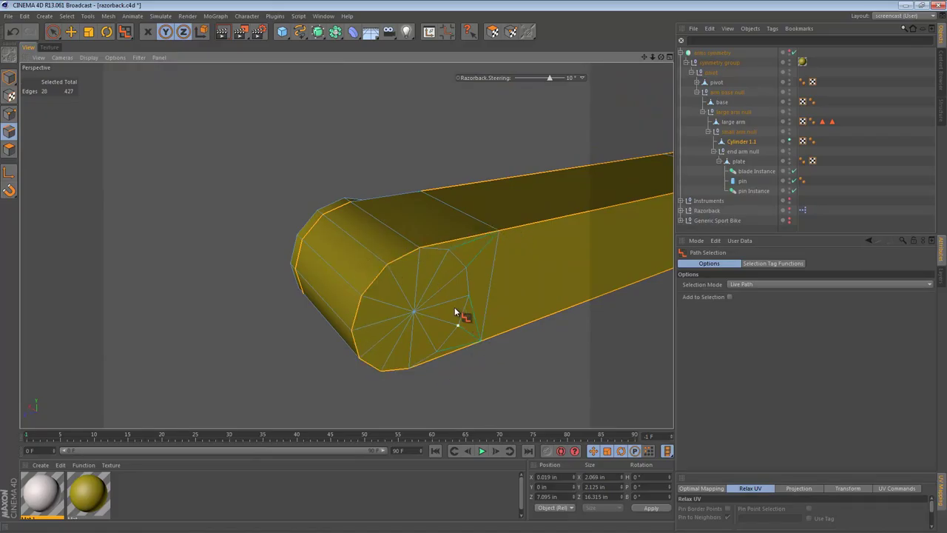
left_click_drag(455, 311, 426, 256, "alt")
left_click_drag(508, 323, 475, 343, "alt")
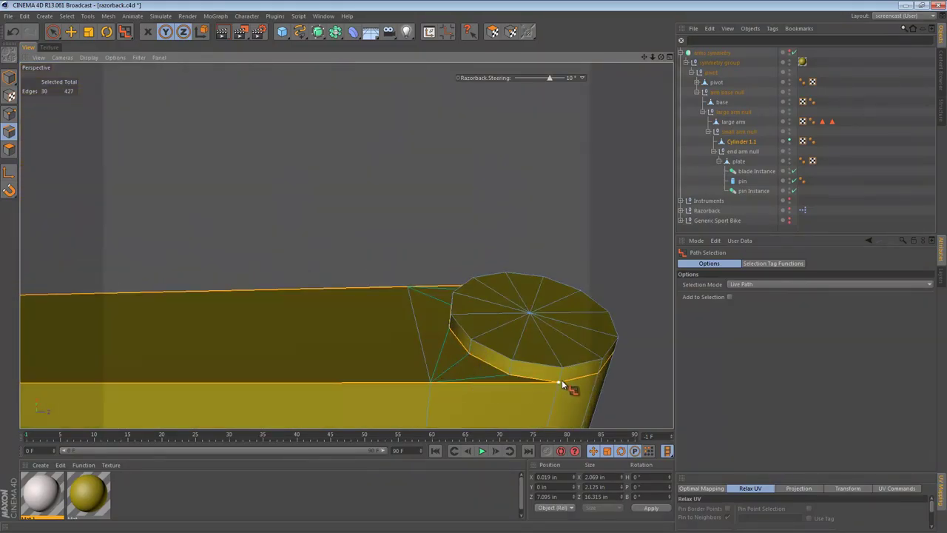
- Extend the path selection around the outer rounded outline of the arm's end that carries the connecting cylinder
right_click_drag(530, 375, 382, 349, "alt")
left_click_drag(363, 345, 447, 321, "alt")
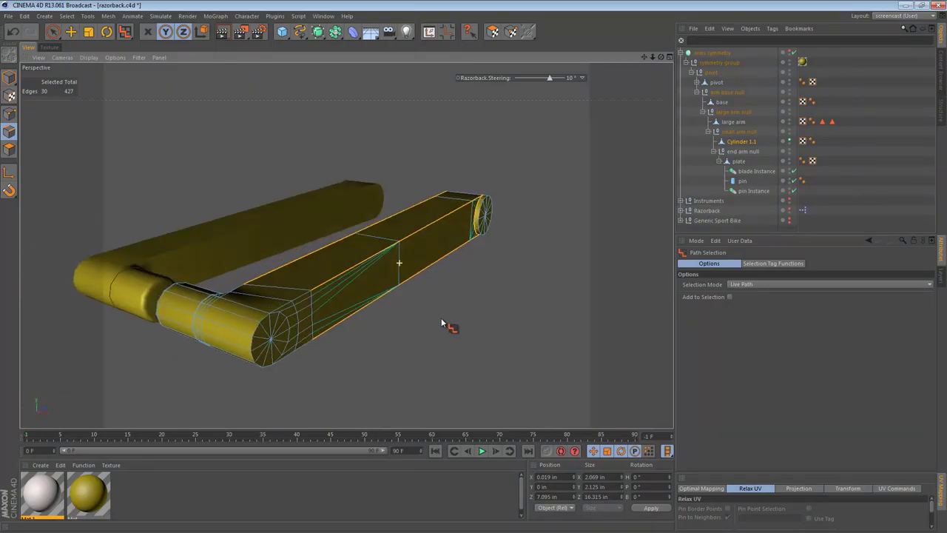
right_click_drag(446, 322, 456, 347, "alt")
left_click_drag(455, 345, 413, 292, "alt")
mouse_move(412, 292)
right_mouse_down("alt")
mouse_move(393, 301)
mouse_move(418, 296)
right_mouse_up("alt")
left_click_drag(418, 297, 352, 336, "alt")
left_click_drag(299, 311, 269, 256, "alt")
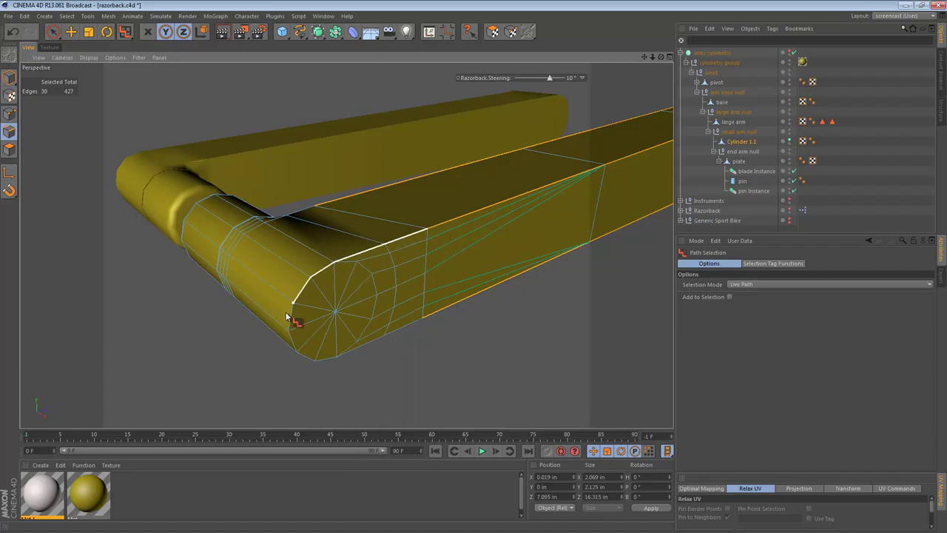
left_click_drag(420, 278, 454, 297, "alt")
left_click_drag(501, 287, 469, 294, "alt")
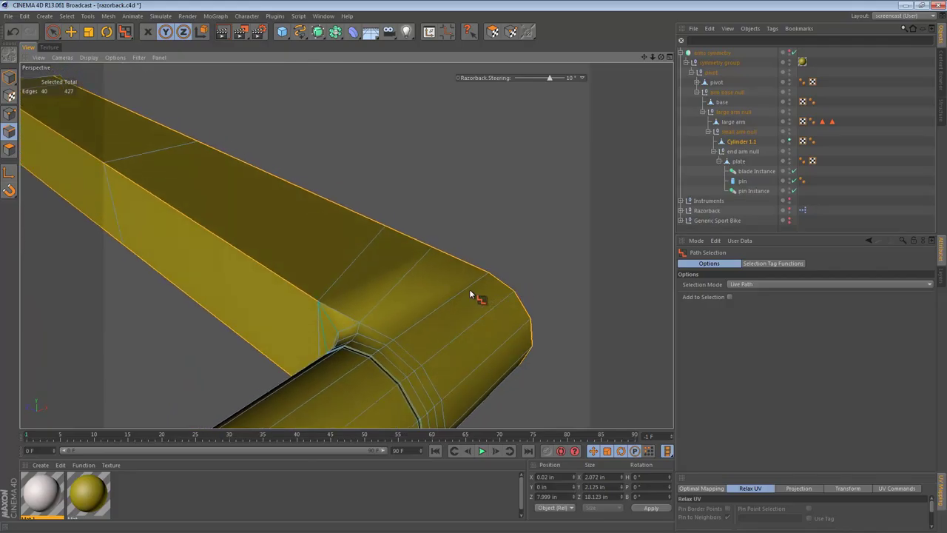
- Try to bevel the arm's selected outline edges with an inner offset of about 0.098 in and a subdivision of 1
right_click(413, 75)
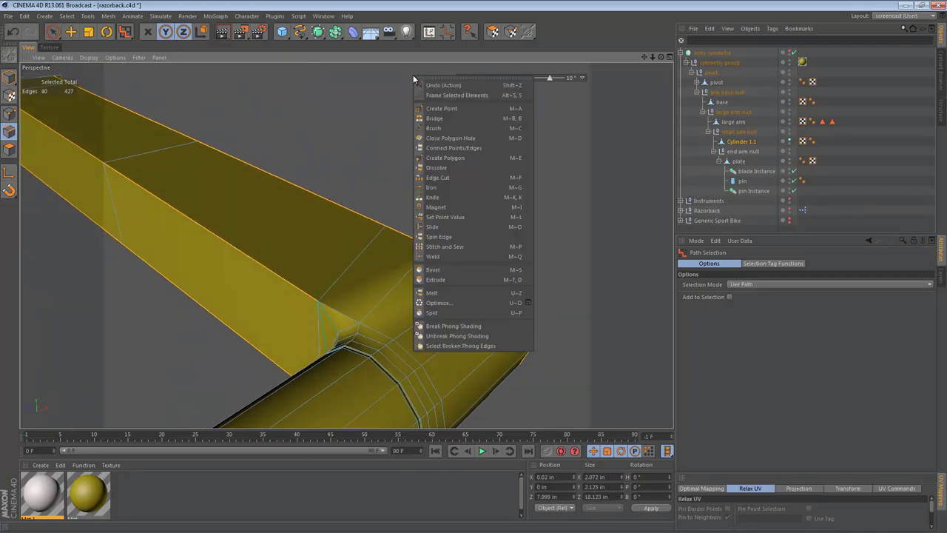
left_click(473, 271)
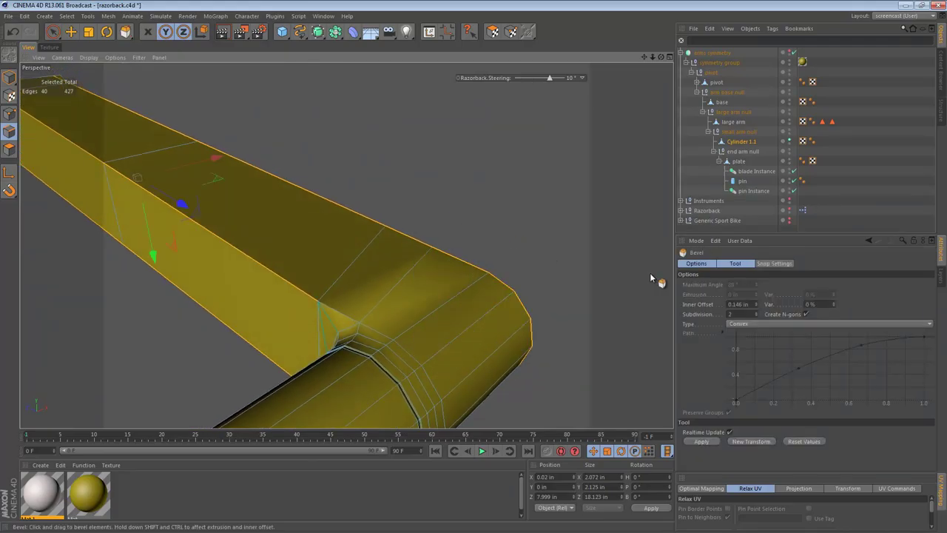
left_click(740, 313)
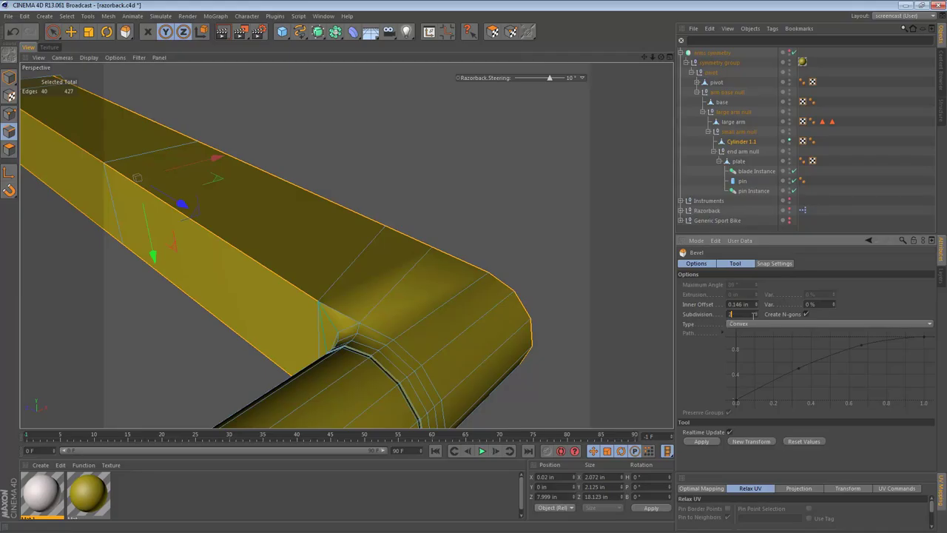
left_click_drag(502, 266, 414, 259)
key("ctrl+z")
key("ctrl+z")
- Store the arm's selected outline edges in an edge selection tag
middle_click_drag(405, 251, 420, 261, "alt")
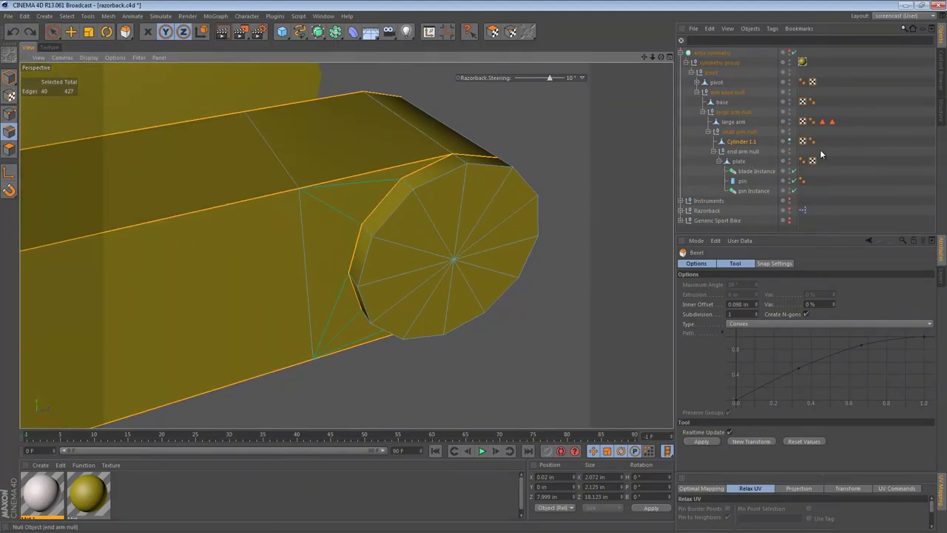
left_click(75, 17)
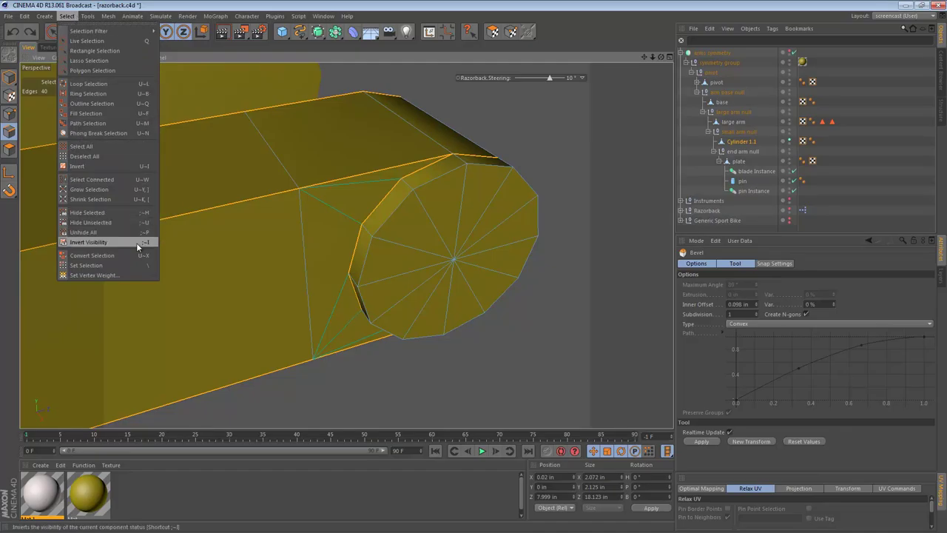
left_click(111, 266)
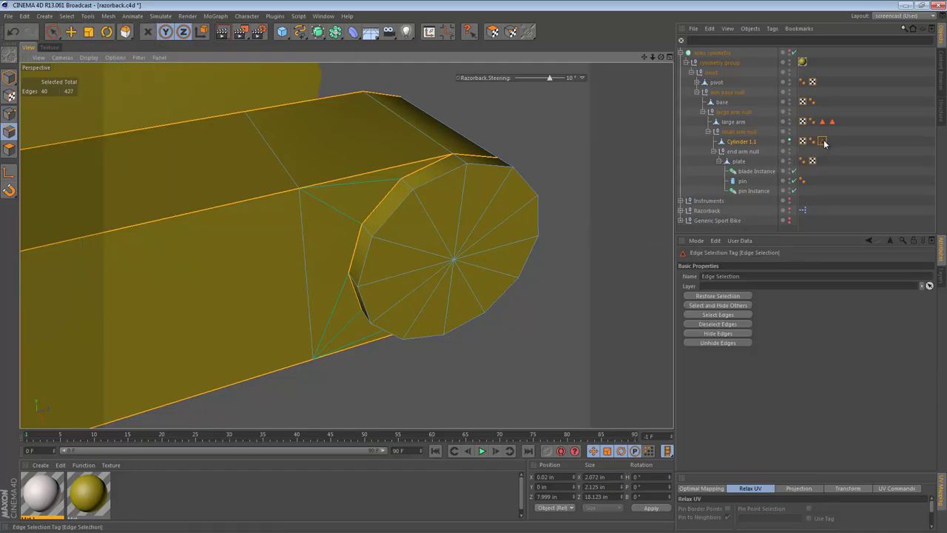
- Select edges around the cylinder's end cap, restore the stored outline edges from the edge selection tag, and select a single cap edge
key("space")
left_click_drag(523, 217, 453, 205)
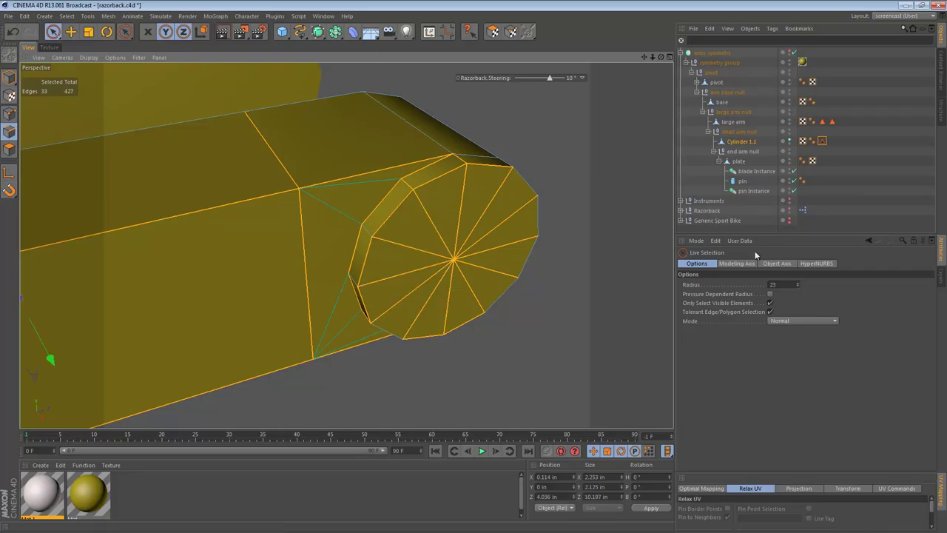
double_click(824, 144)
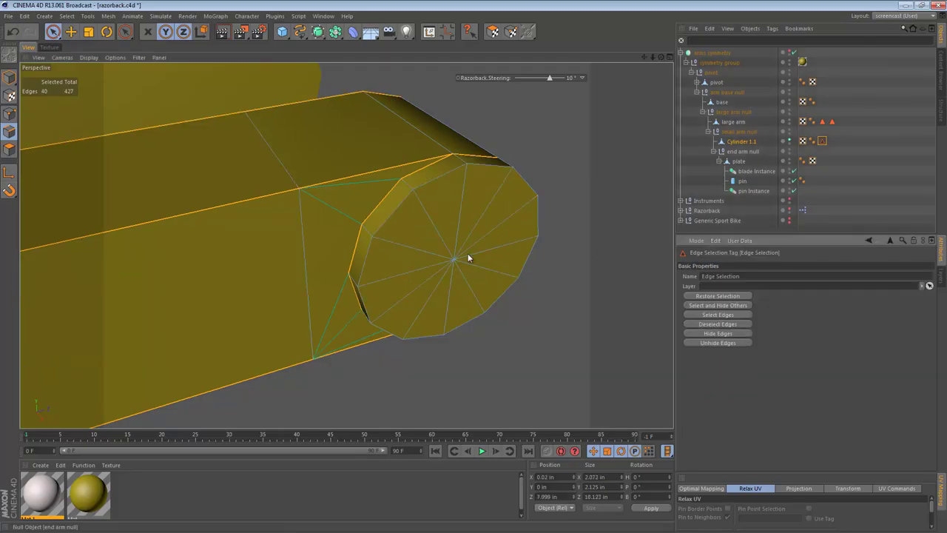
left_click(398, 234)
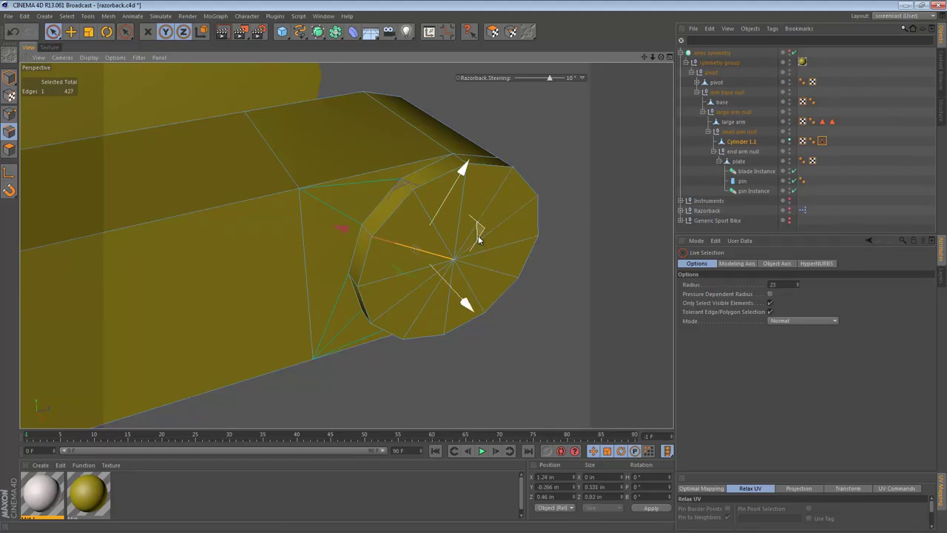
- Cut with the Knife in Line mode from the connecting cylinder's base to the arm side's upper and lower corners
key("k")
scroll(352, 232, "up", 2)
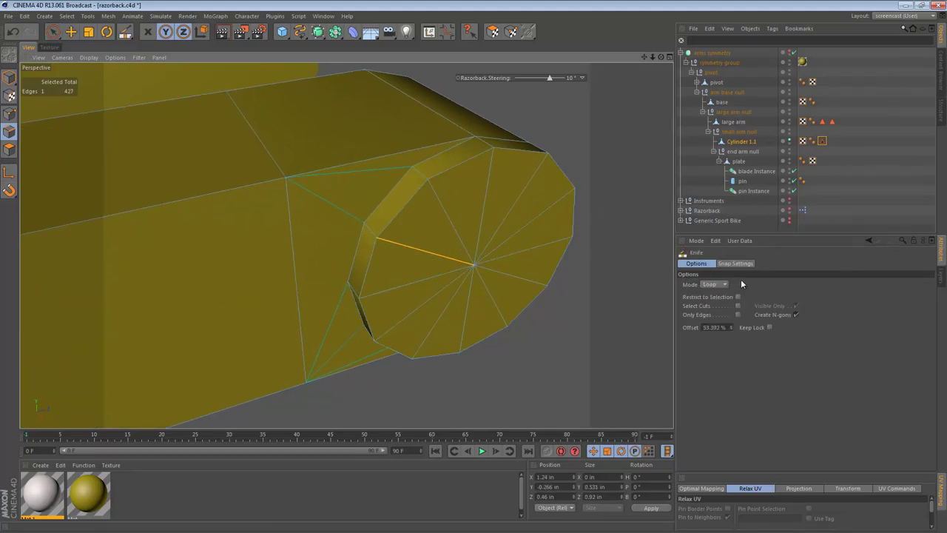
left_click(714, 284)
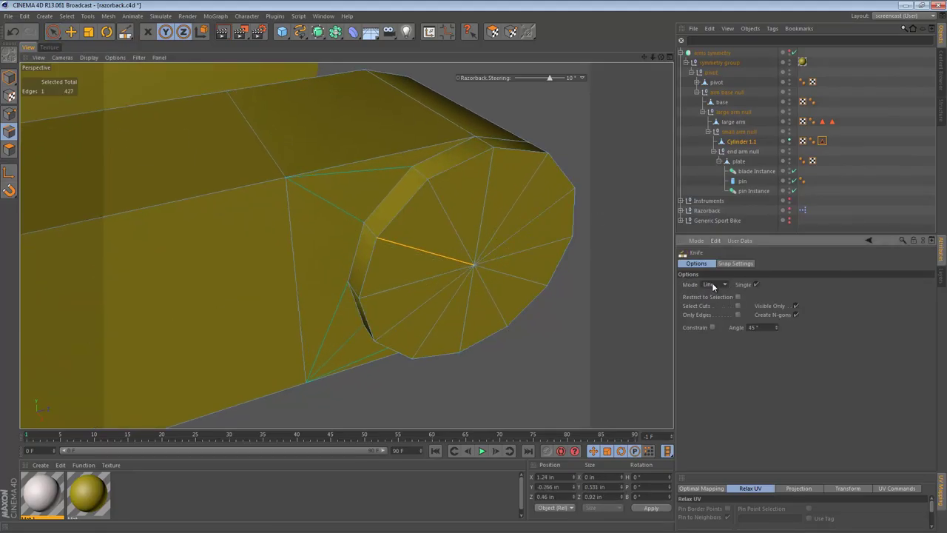
left_click(363, 222)
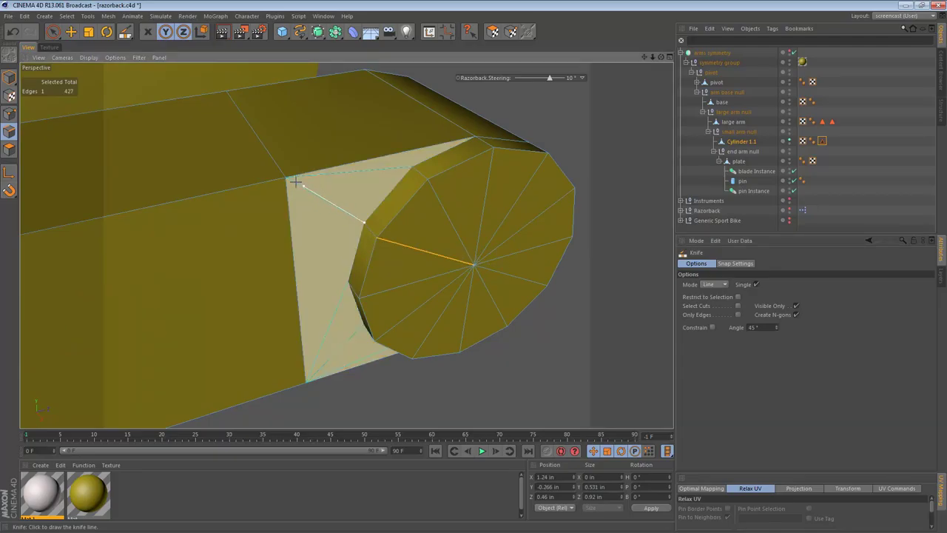
left_click(286, 178)
left_click_drag(412, 323, 364, 296, "alt")
left_click_drag(371, 341, 301, 393)
mouse_move(344, 323)
left_mouse_down("alt")
mouse_move(391, 383)
mouse_move(436, 382)
left_mouse_up("alt")
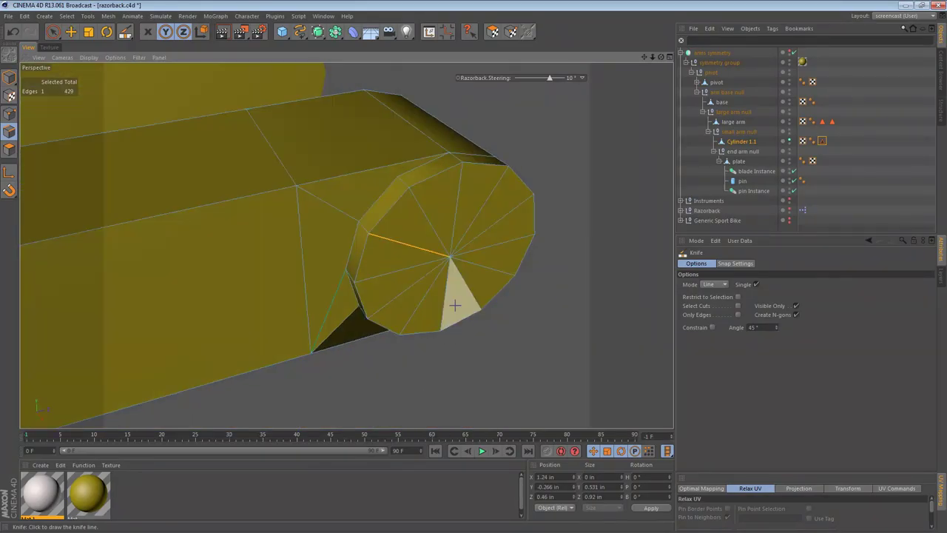
- Melt the vertical edge on the arm's side beside the plain rounded end
right_click_drag(453, 304, 375, 300, "alt")
middle_click_drag(393, 282, 423, 272, "alt")
left_click_drag(446, 251, 35, 213, "alt")
middle_click_drag(397, 308, 272, 293, "alt")
right_click_drag(272, 293, 384, 304, "alt")
key("space")
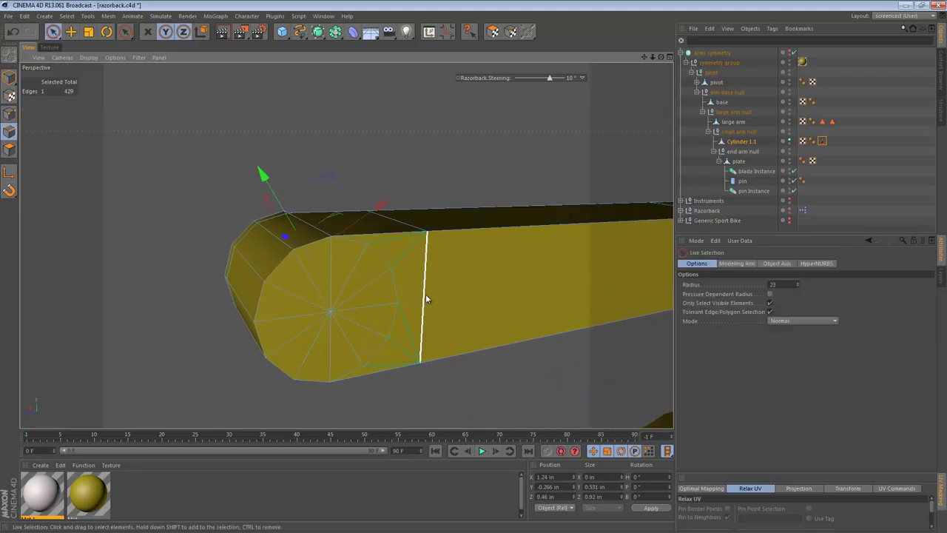
key("u")
key("z")
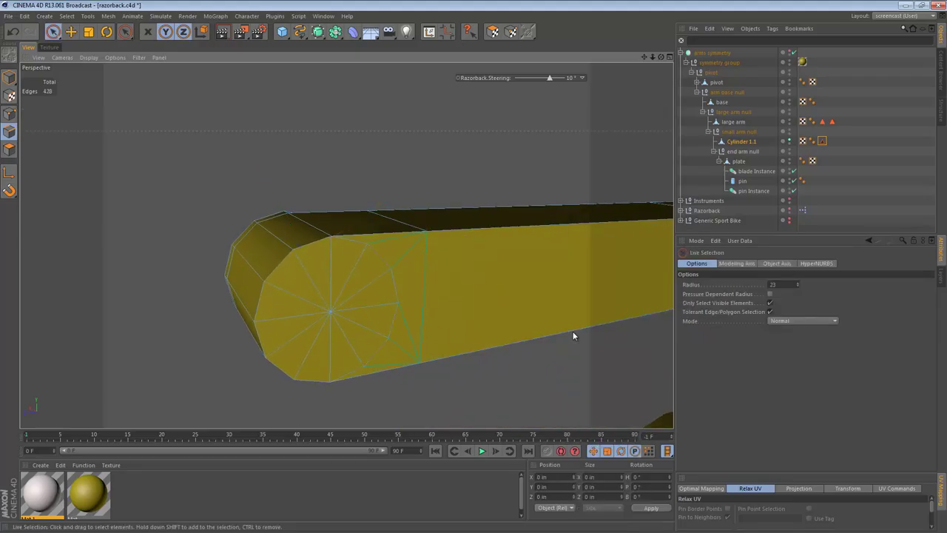
middle_click_drag(503, 288, 415, 296, "alt")
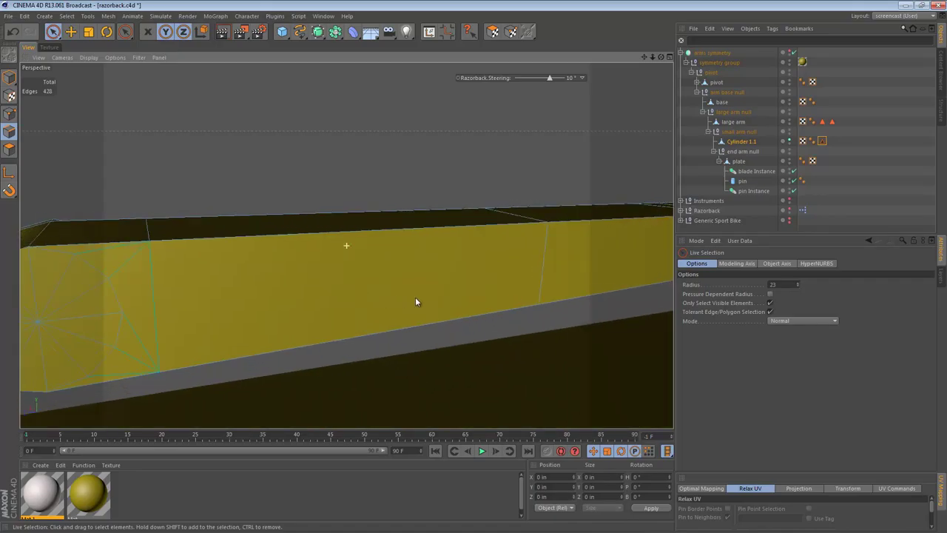
left_click_drag(415, 301, 207, 257, "alt")
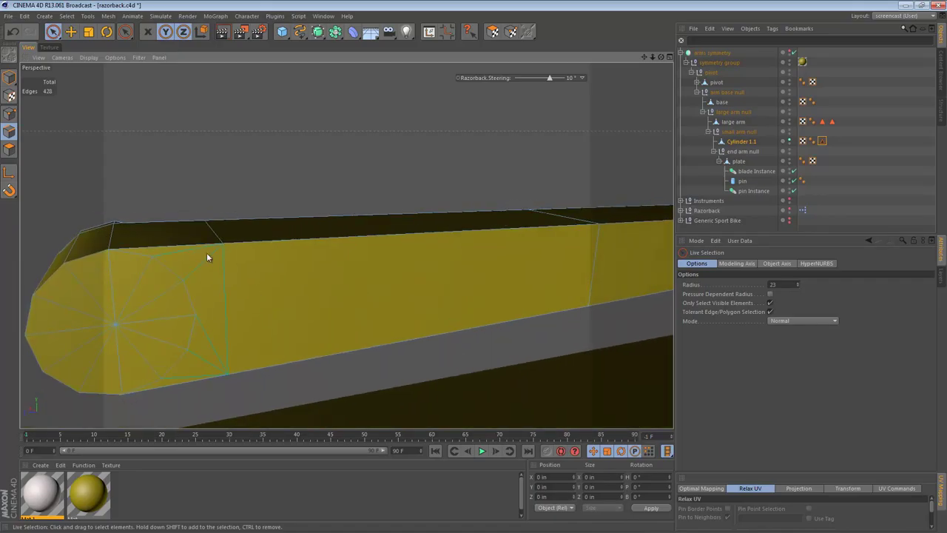
left_click_drag(513, 305, 659, 308, "alt")
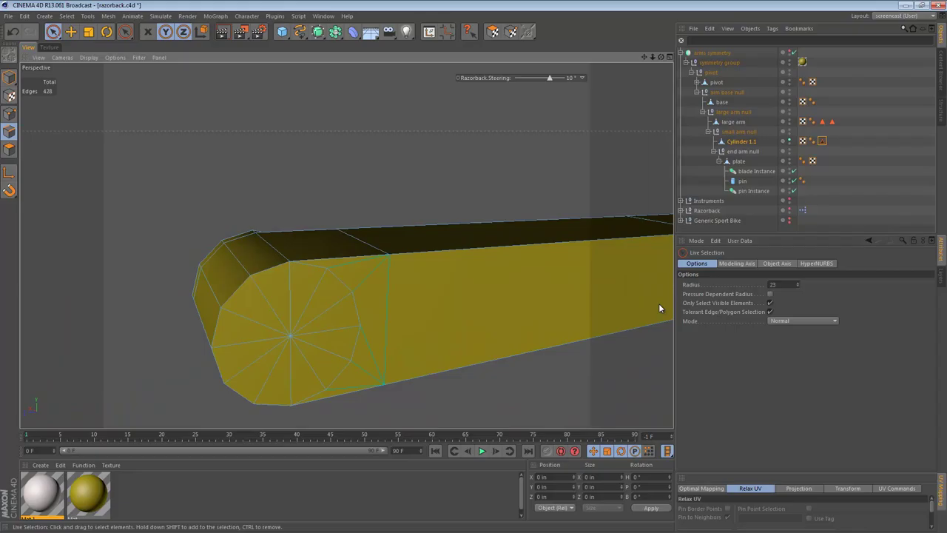
- Restore the stored outline edges and bevel them with a 0.11 in inner offset, a subdivision of 1 and the Convex type
double_click(822, 140)
left_click_drag(303, 276, 431, 221, "alt")
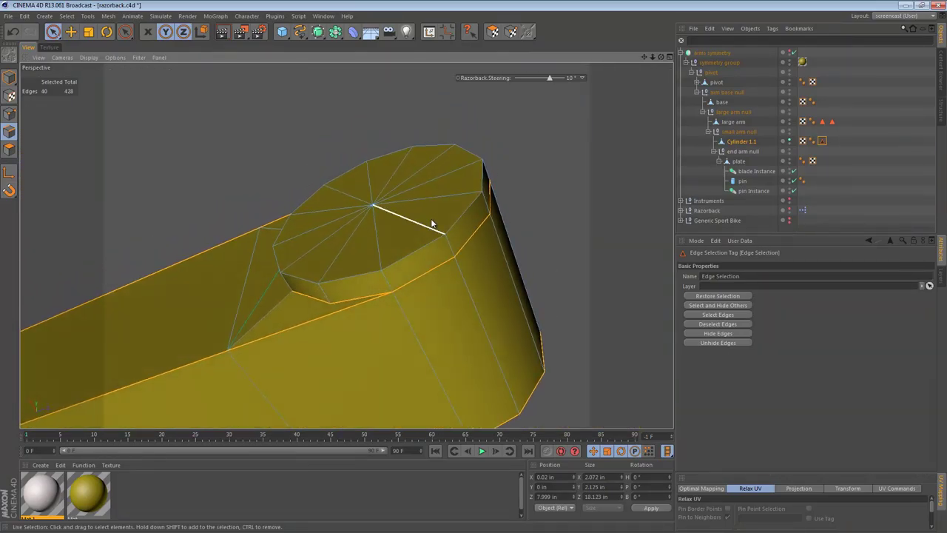
key("m")
key("s")
left_click_drag(474, 286, 473, 288)
- Examine the beveled outline along the arm and around the base of the connecting cylinder for broken geometry
left_click_drag(368, 227, 347, 228, "alt")
left_click_drag(273, 206, 652, 246, "alt")
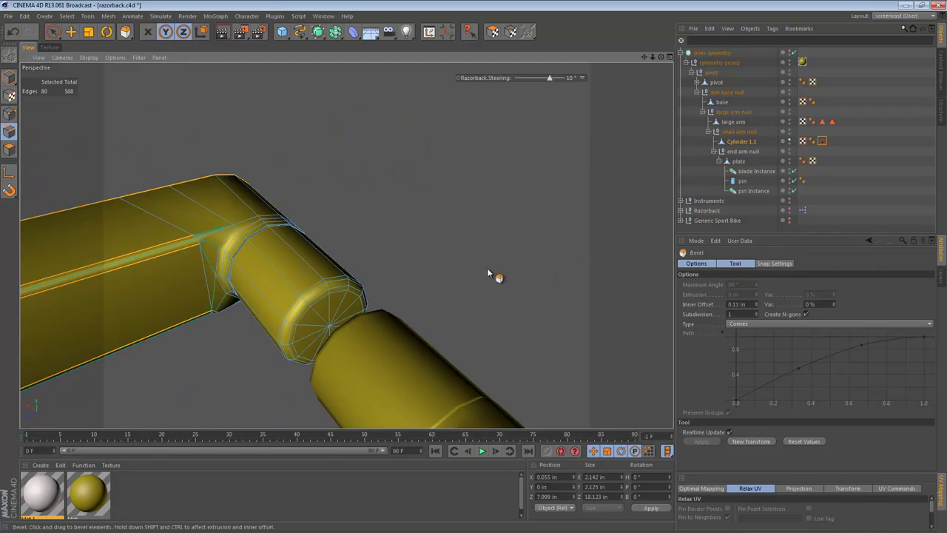
right_click_drag(234, 255, 283, 248, "alt")
left_click_drag(213, 249, 285, 227, "alt")
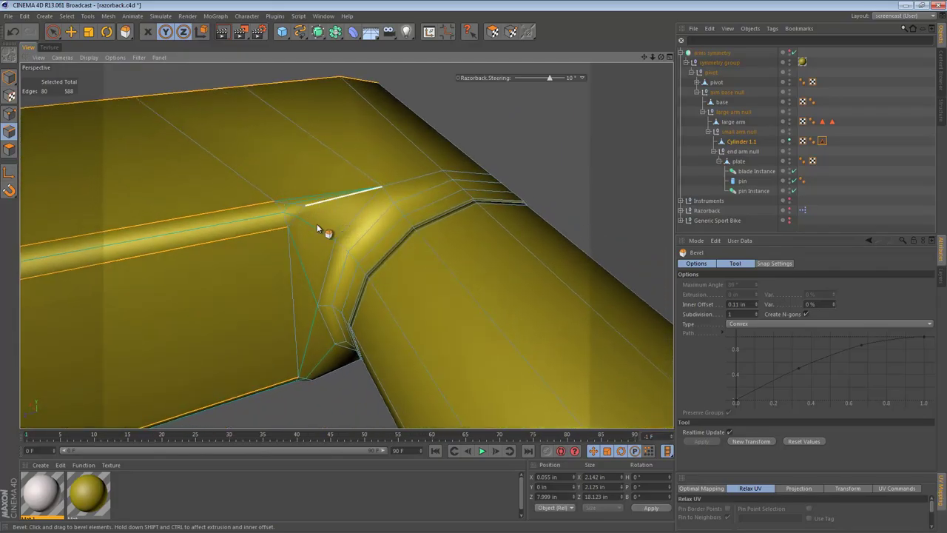
right_click_drag(351, 220, 137, 222, "alt")
middle_click_drag(157, 248, 346, 210, "alt")
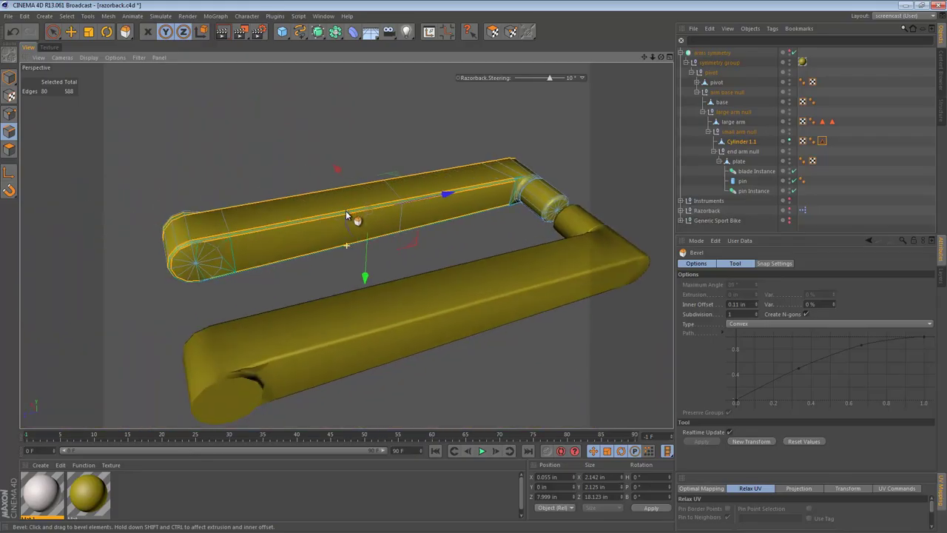
left_click_drag(219, 219, 620, 199, "alt")
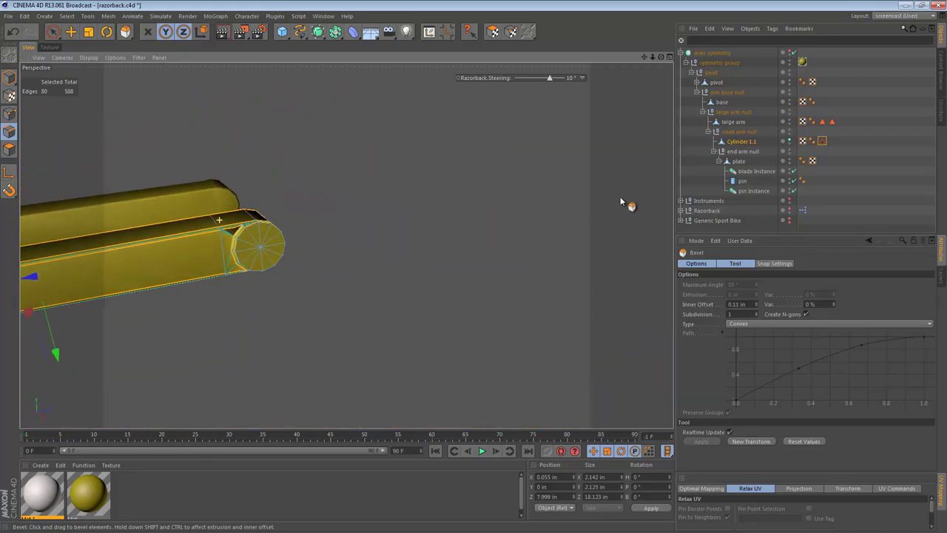
right_click_drag(243, 225, 425, 228, "alt")
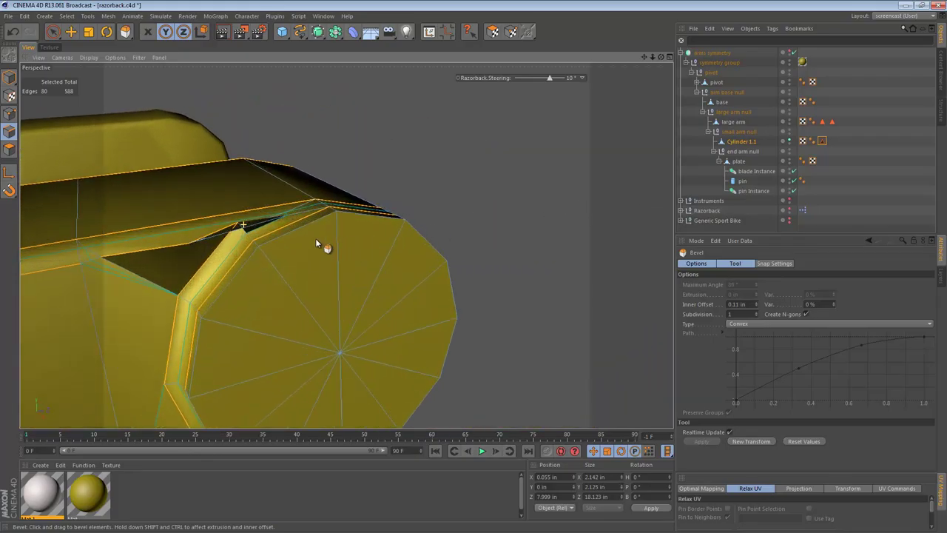
middle_click_drag(346, 245, 477, 183, "alt")
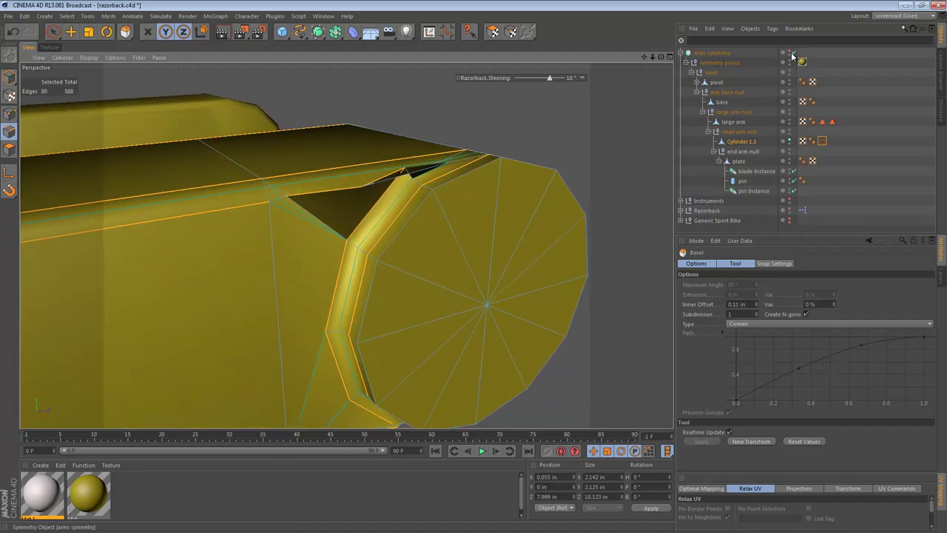
- Disable the arms symmetry and weld the two middle points of the bevel at the upper corner beside the connecting cylinder
scroll(343, 222, "up", 3)
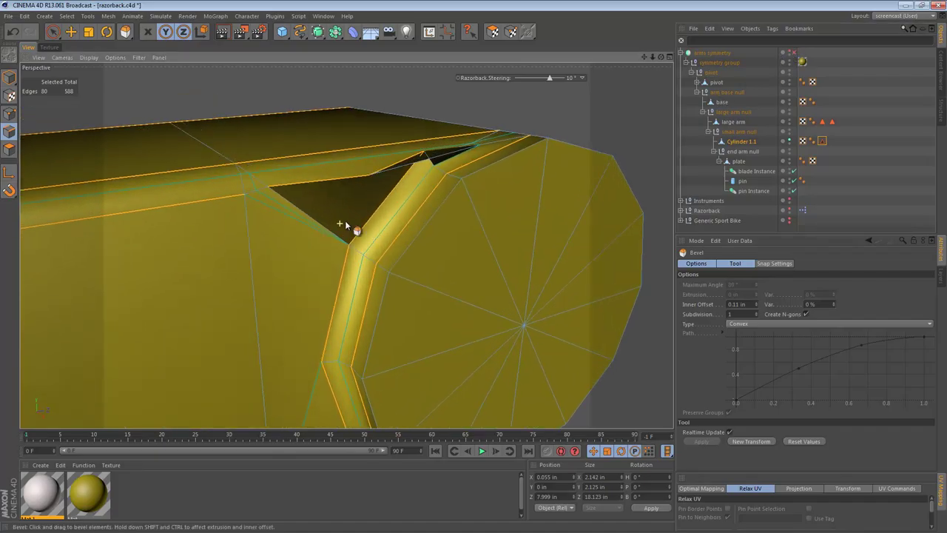
key("space")
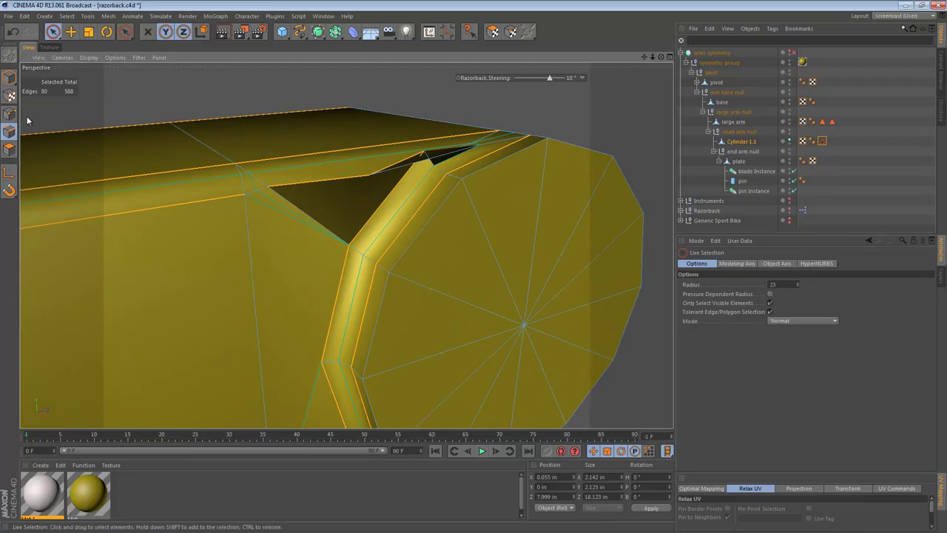
left_click(9, 113)
left_click(244, 177)
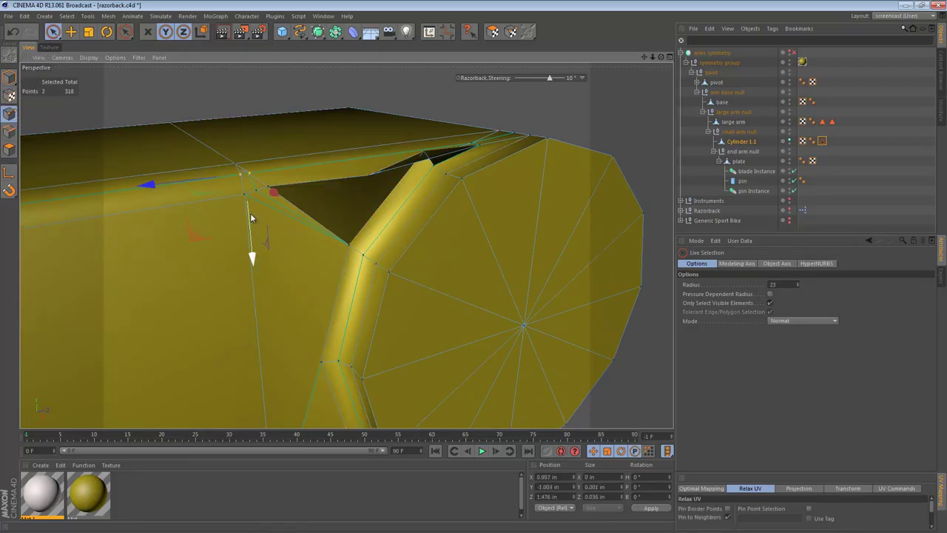
key("m")
key("q")
left_click(241, 173)
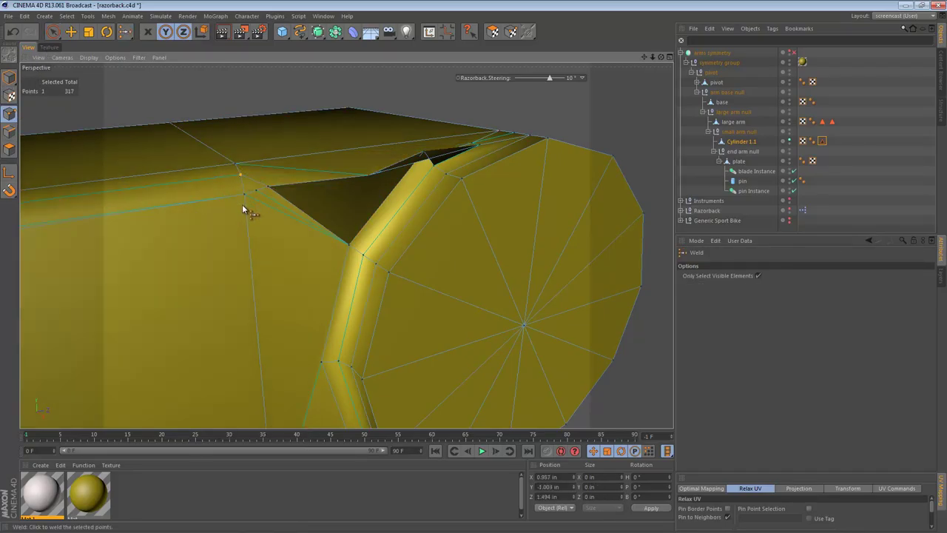
- Weld the three points on the bevel's side border at the upper corner into the corner point
key("space")
left_click(249, 209)
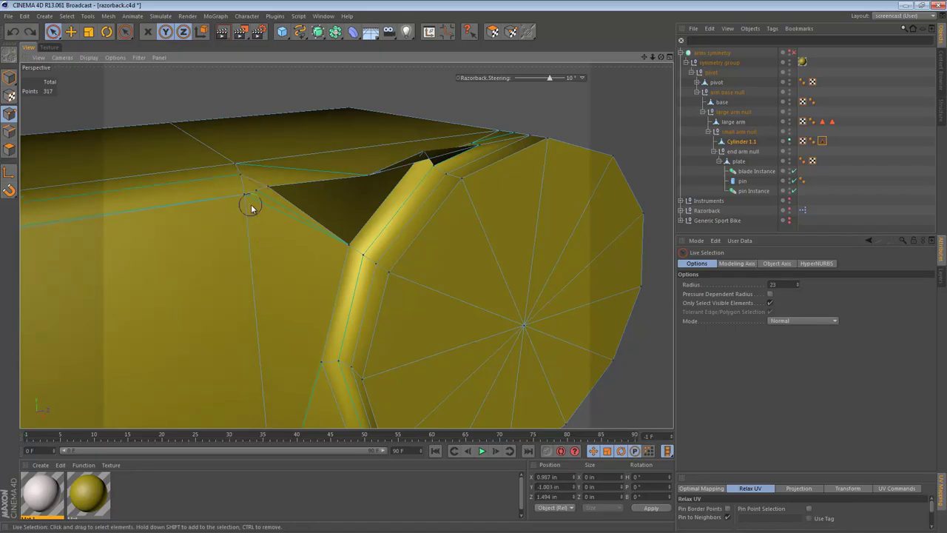
key("m")
key("q")
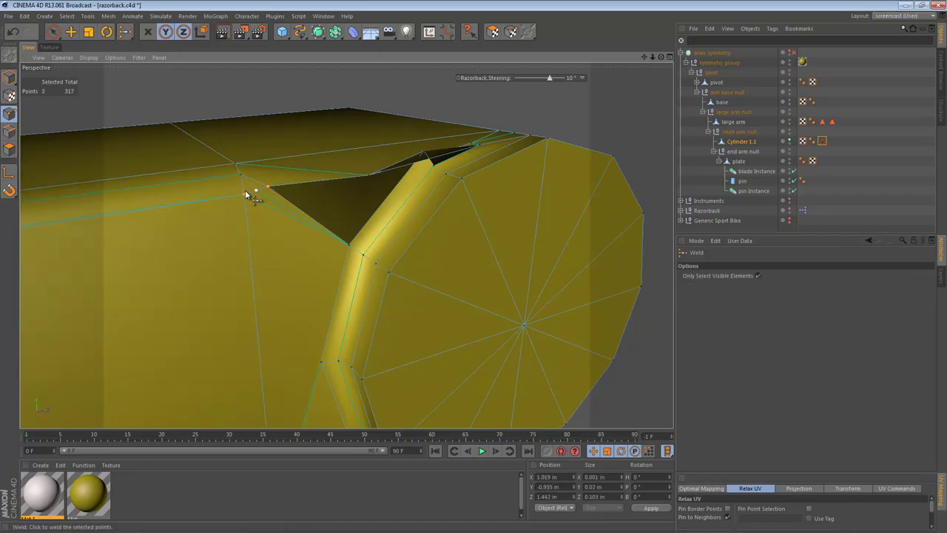
left_click(244, 194)
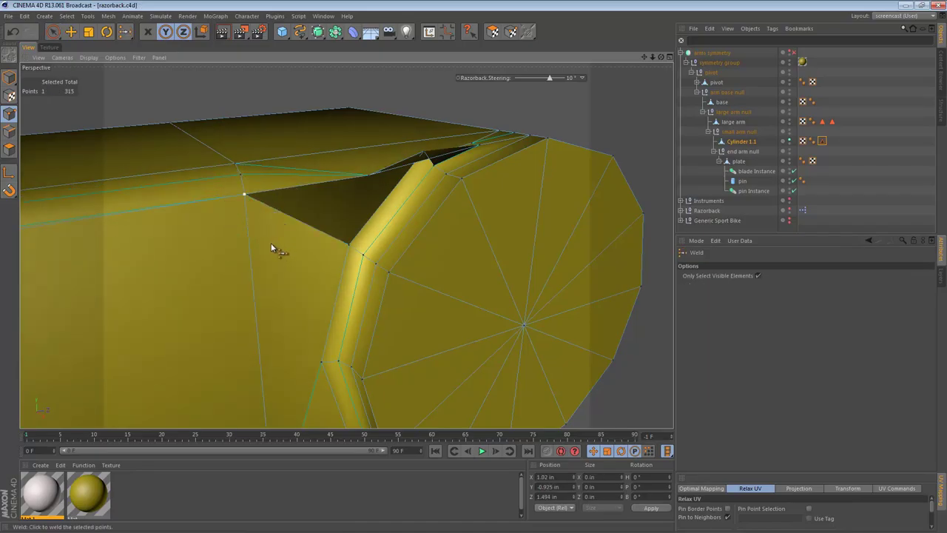
- Weld the three border points and the two middle bevel points at the arm's lower corner beside the connecting cylinder
left_click_drag(270, 243, 325, 241, "alt")
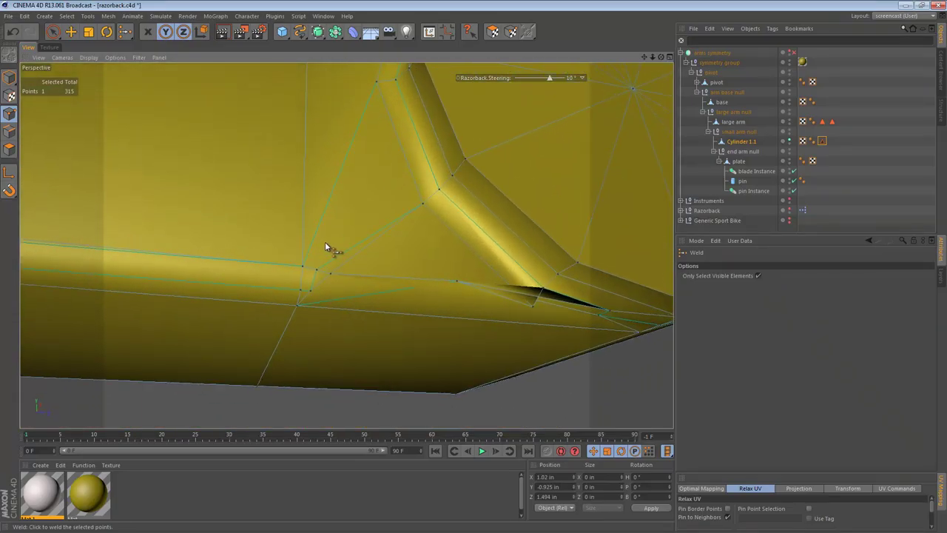
key("space")
key("space")
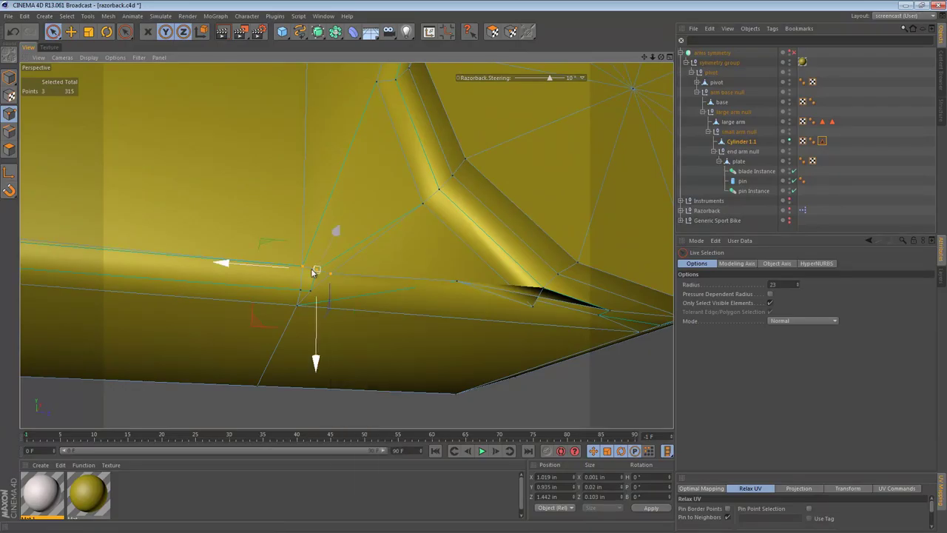
left_click(303, 265)
left_click(297, 304, "shift")
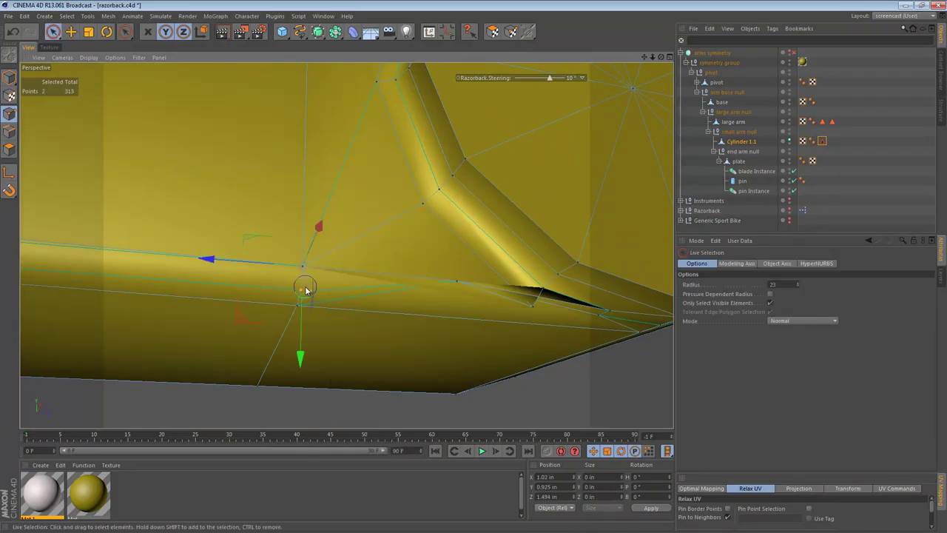
key("space")
left_click(302, 290)
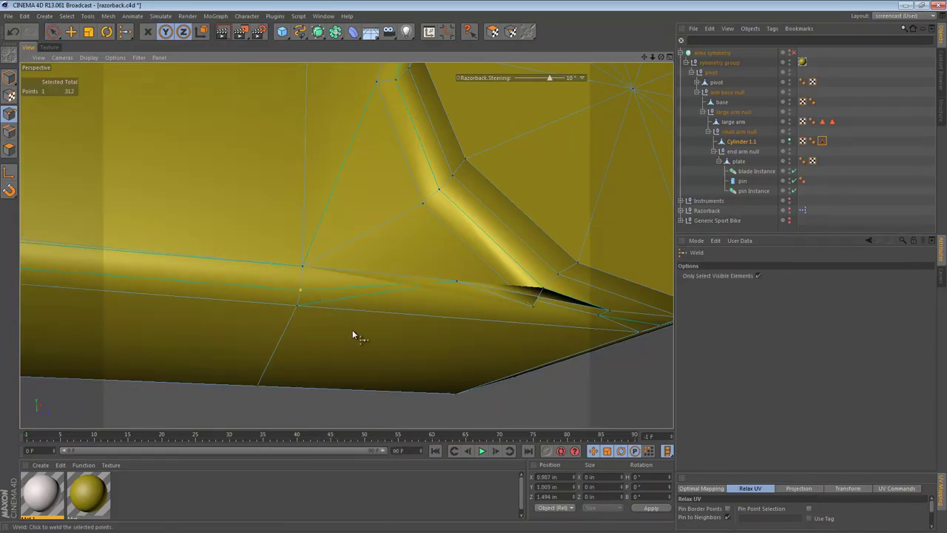
- Select all polygons of the small arm and remove their N-gons
right_click_drag(439, 229, 251, 194, "alt")
middle_click_drag(271, 213, 397, 301, "alt")
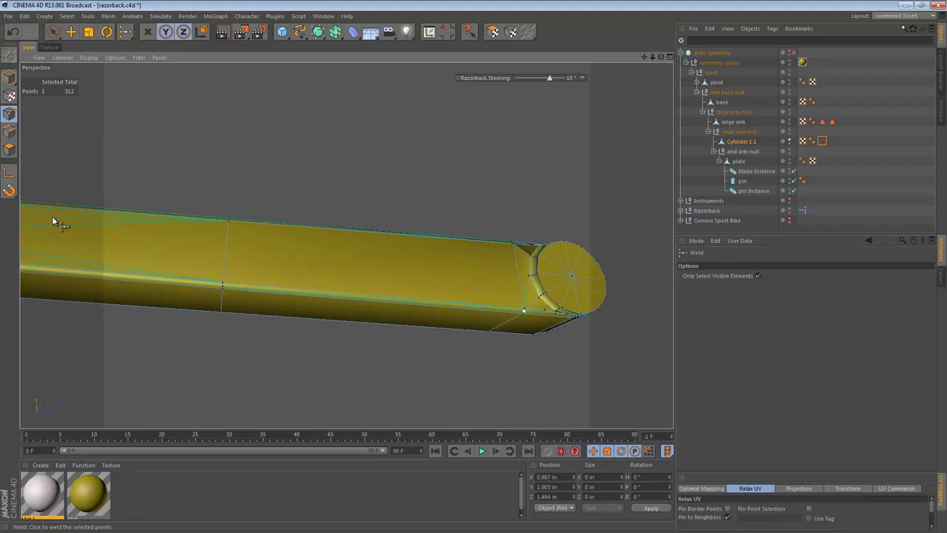
left_click(9, 148)
key("ctrl+a")
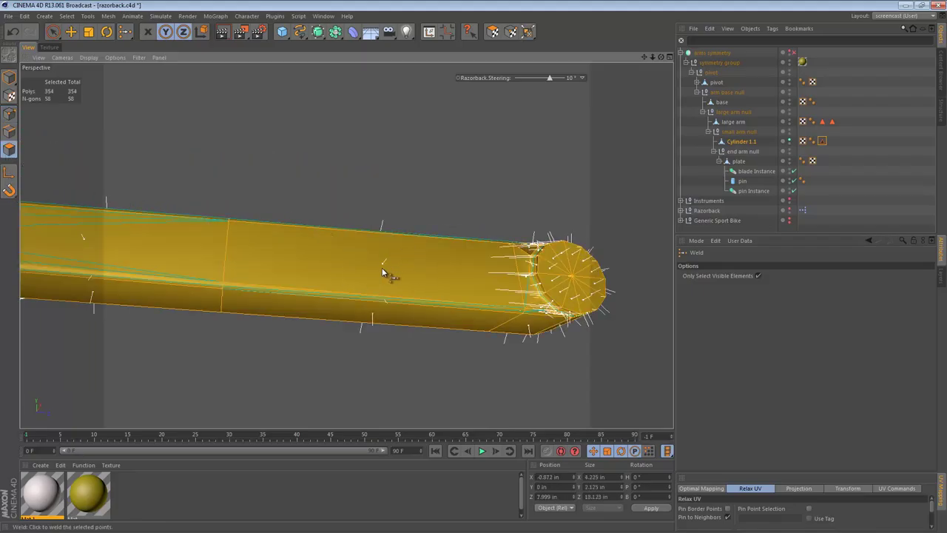
key("u")
key("e")
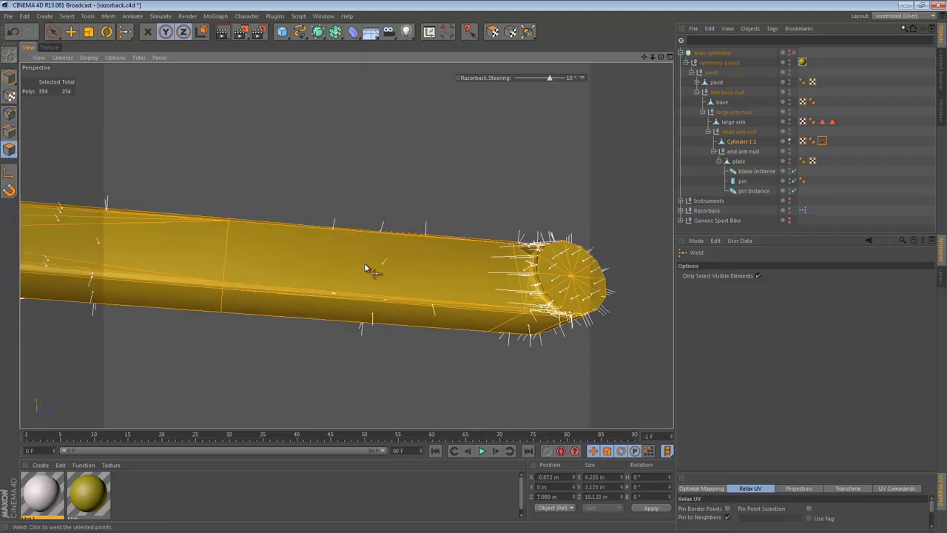
- Delete the three distorted polygons along the bevel strip at the arm's corner beside the connecting cylinder
left_click_drag(521, 271, 497, 383, "alt")
middle_click_drag(506, 259, 409, 265, "alt")
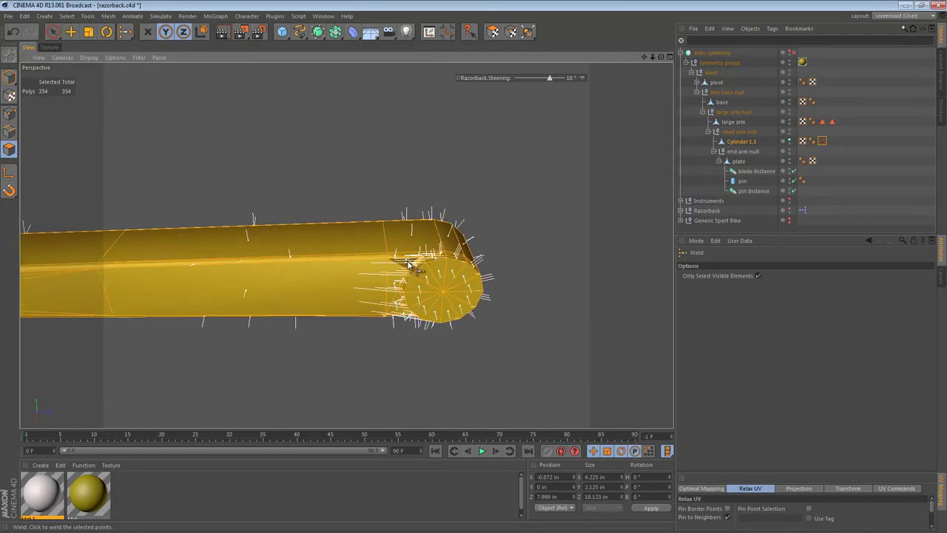
right_click_drag(411, 264, 549, 269, "alt")
left_click_drag(413, 267, 415, 313, "alt")
key("space")
left_click(300, 268)
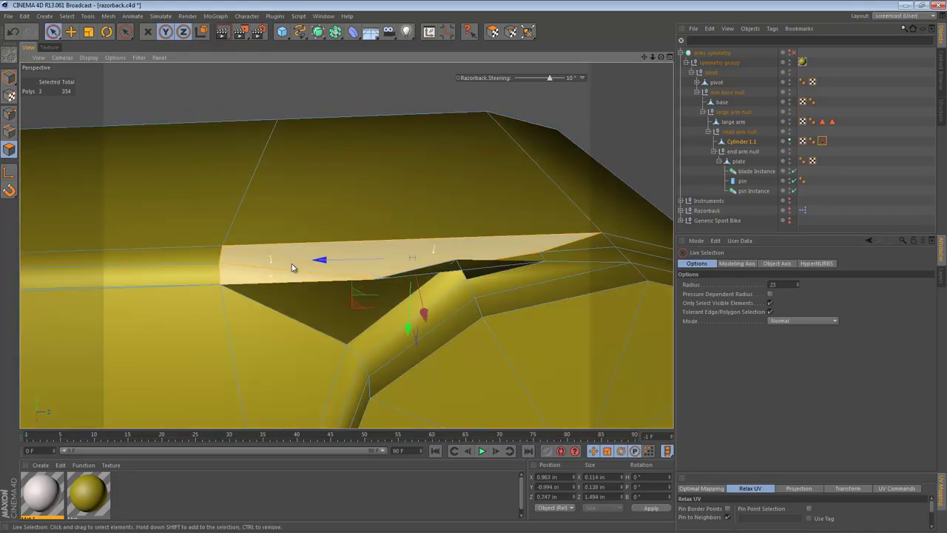
key("Delete")
- Delete the three remaining overlapping polygons between the bevel and the cylinder's rounded border
key("e")
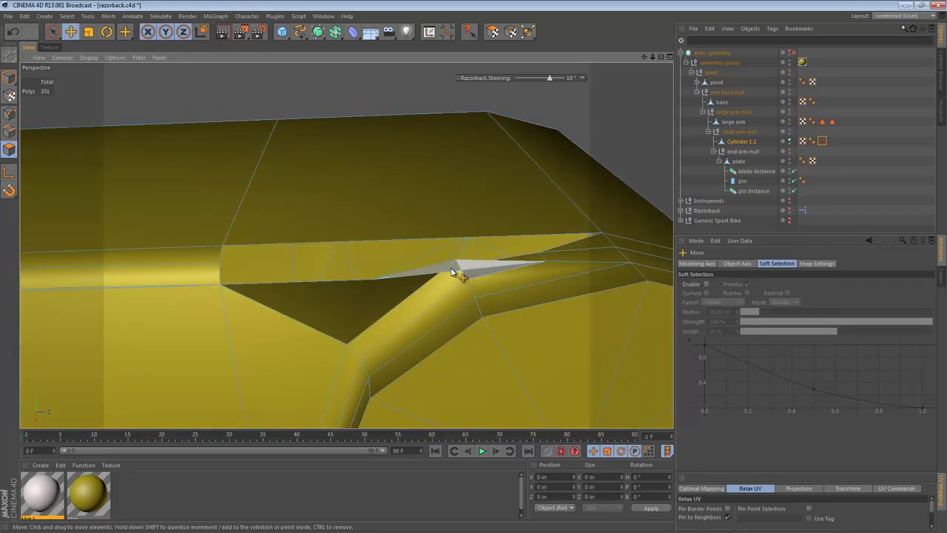
left_click_drag(490, 275, 520, 271, "alt")
left_click(516, 265, "shift")
left_click_drag(376, 288, 375, 210, "alt")
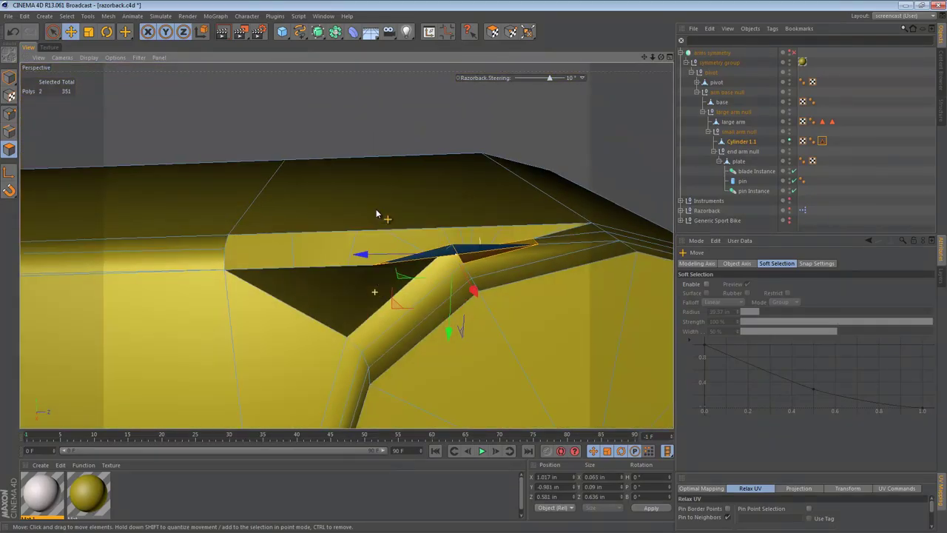
left_click(375, 287, "shift")
key("Delete")
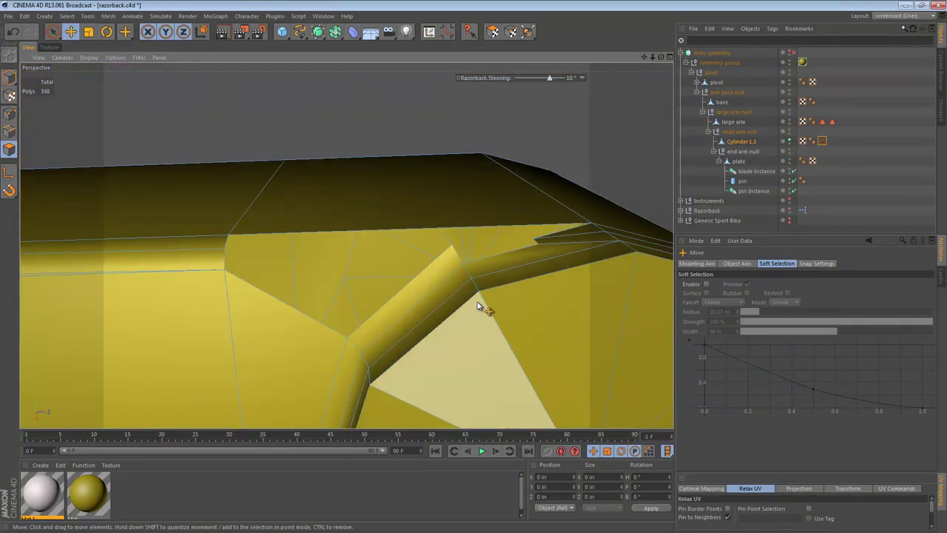
- Fill the opening left at the corner with the Close Polygon Hole tool
left_click_drag(461, 281, 461, 256, "alt")
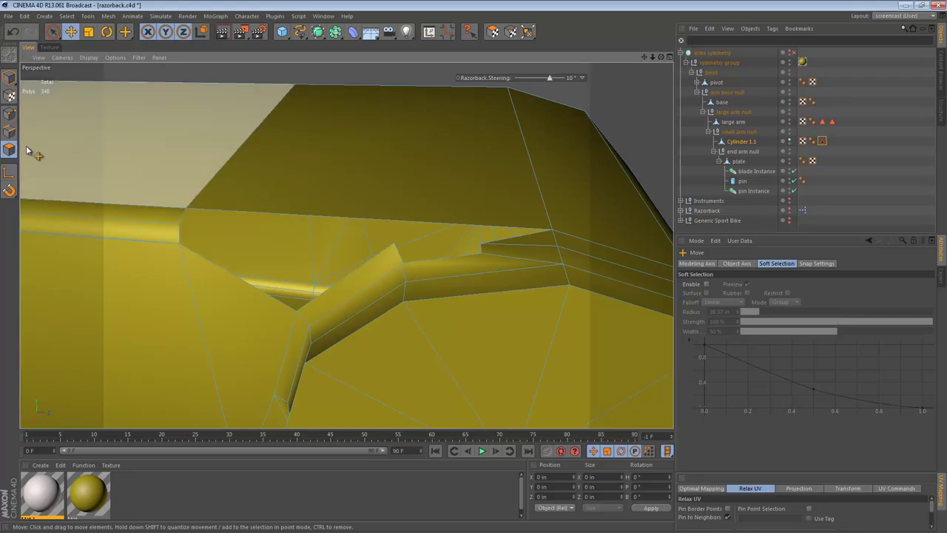
key("m")
key("d")
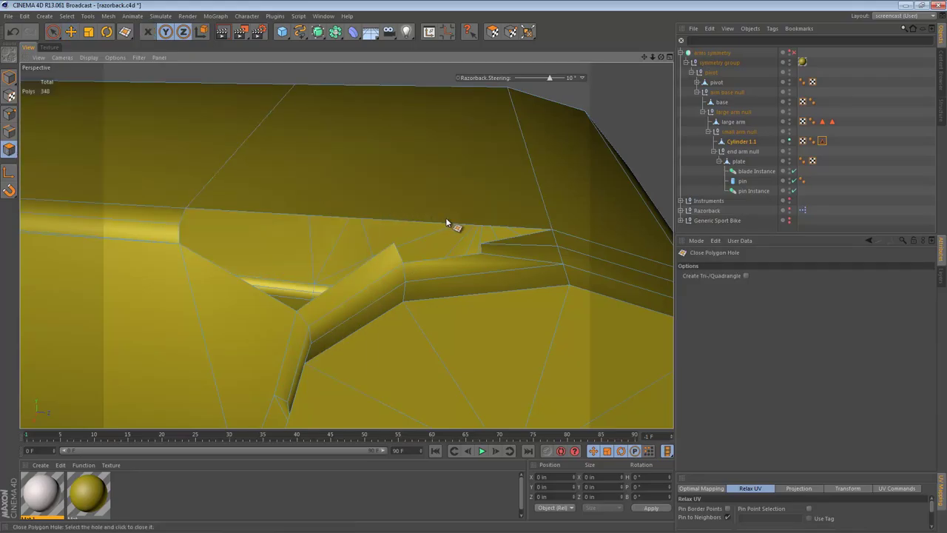
left_click(453, 224)
- Knife the filled corner polygon from the bevel's middle point to the cylinder border's corner point, and on to the upper bevel border
left_click_drag(439, 255, 482, 239, "alt")
key("k")
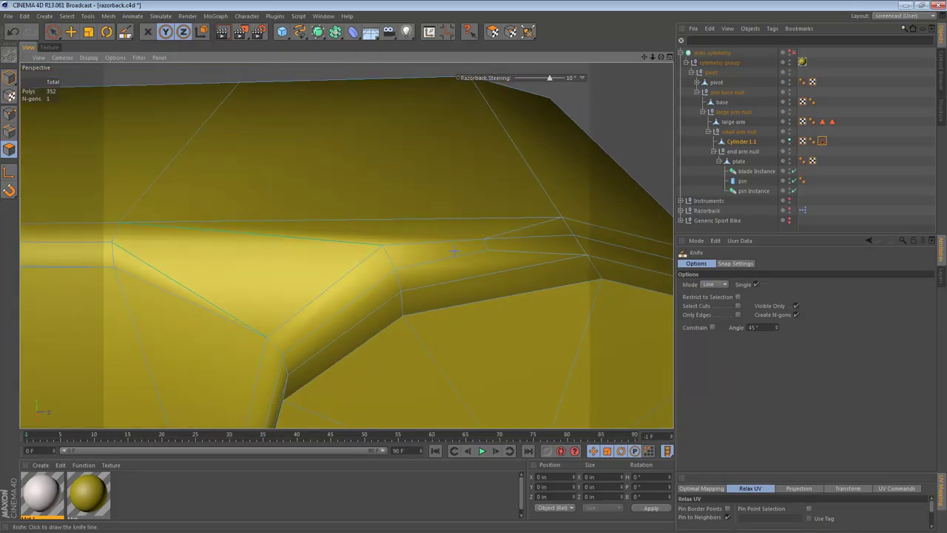
left_click_drag(400, 280, 347, 246, "alt")
key("e")
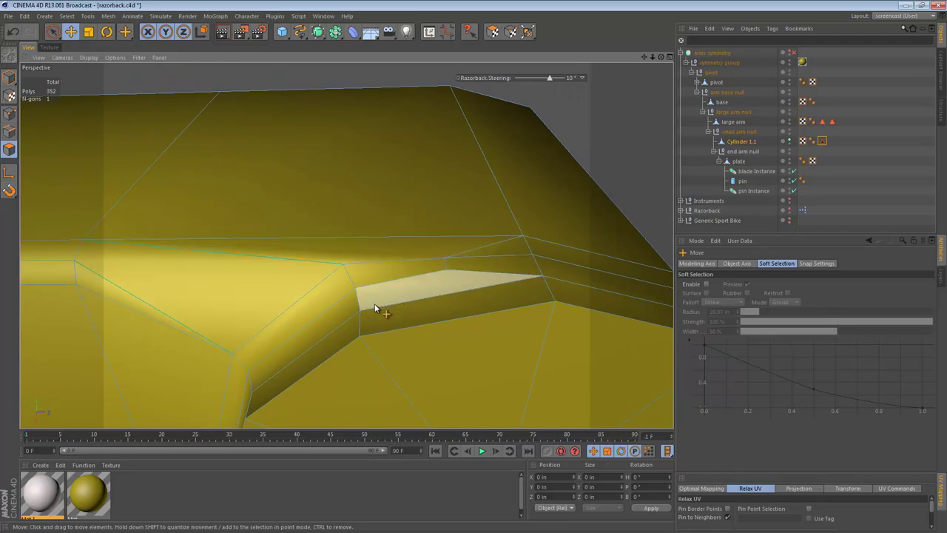
left_click_drag(374, 303, 475, 279, "alt")
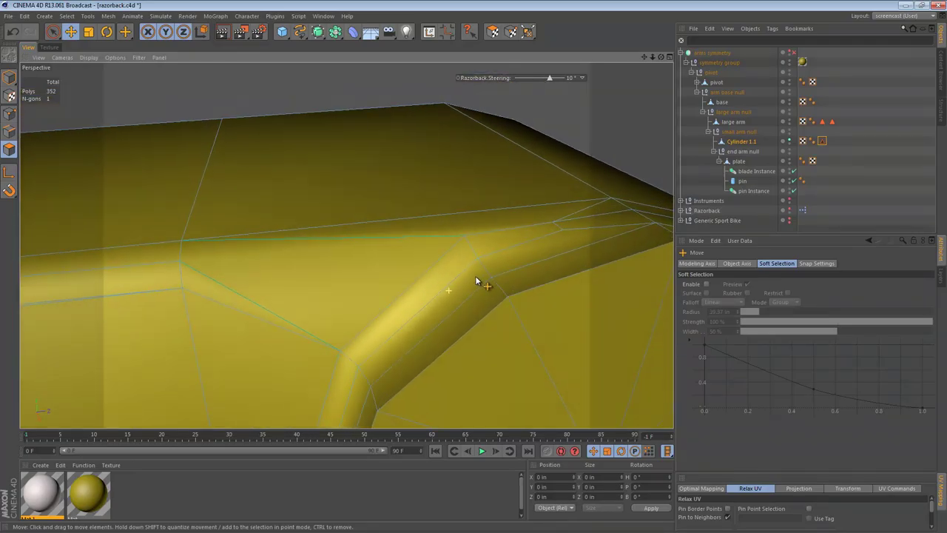
key("k")
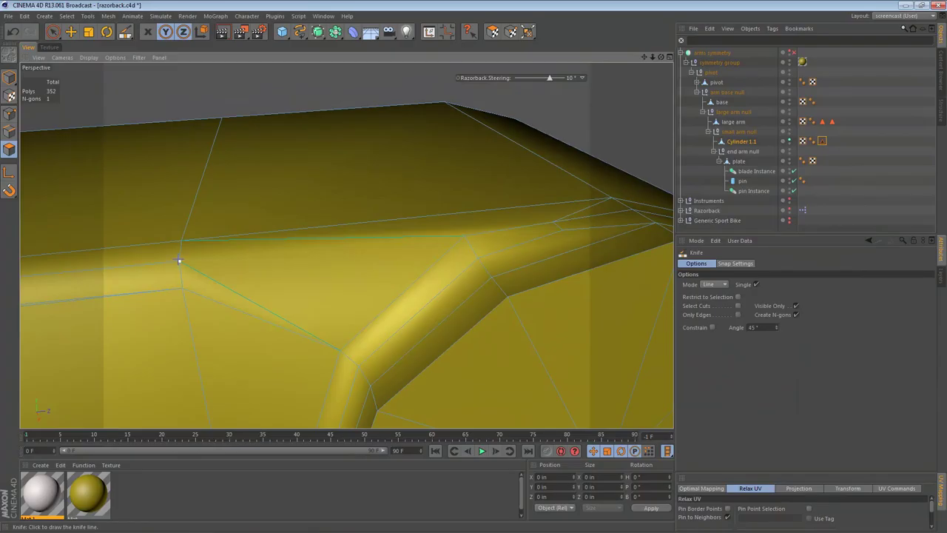
left_click_drag(182, 261, 360, 258)
left_click_drag(433, 242, 465, 236)
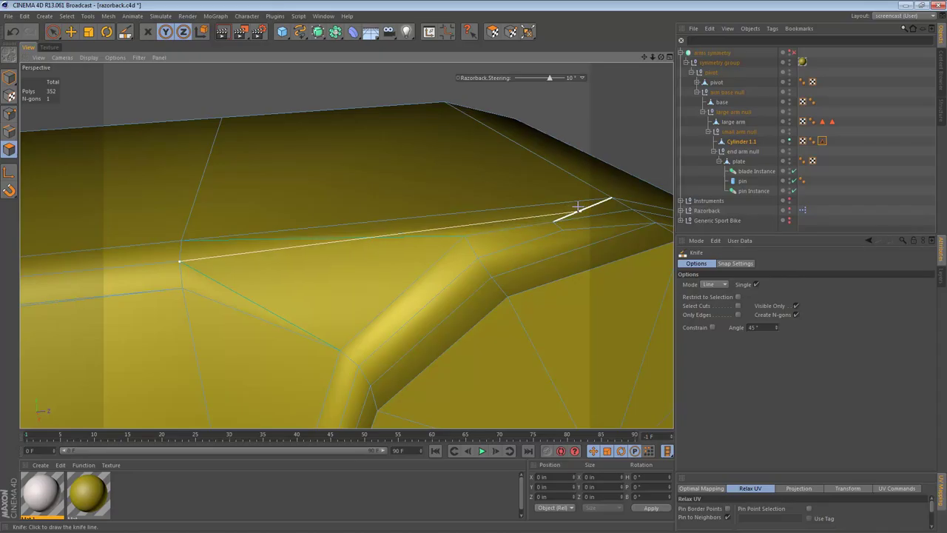
left_click(463, 235)
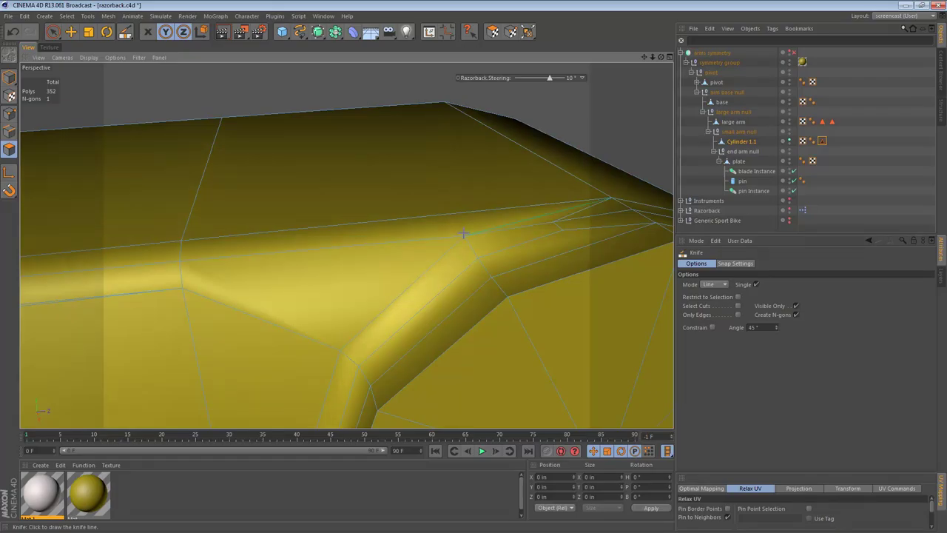
- Knife two short cuts from the cylinder border's points across the bevel strip to its upper border
left_click_drag(410, 284, 283, 295, "alt")
right_click_drag(362, 274, 227, 276, "alt")
scroll(363, 279, "up", 4)
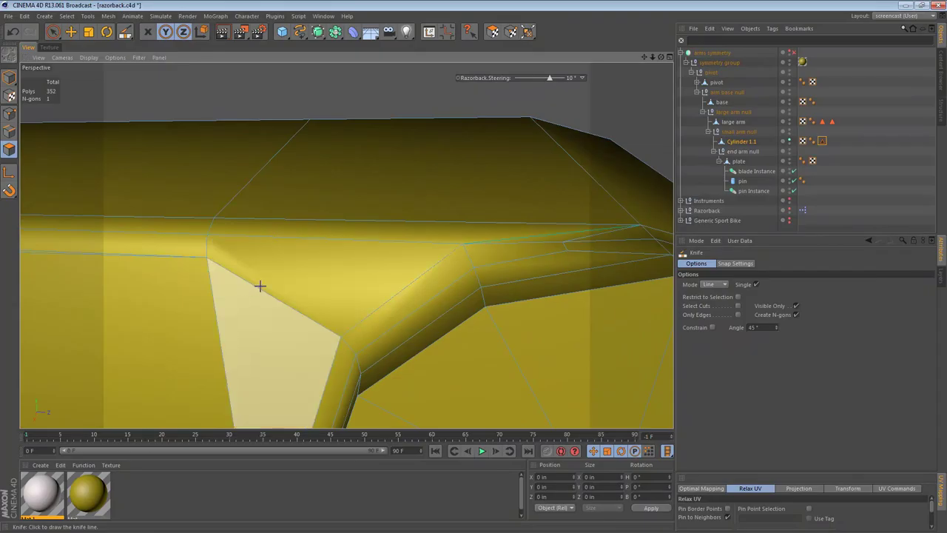
scroll(203, 286, "down", 3)
right_click_drag(203, 285, 177, 285, "alt")
left_click_drag(286, 284, 346, 245, "alt")
scroll(348, 264, "up", 5)
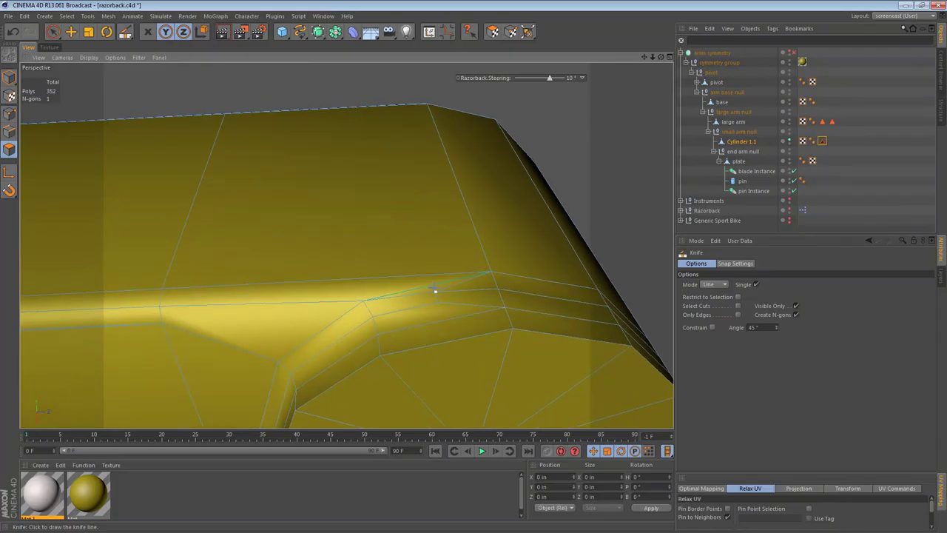
left_click_drag(435, 292, 427, 275)
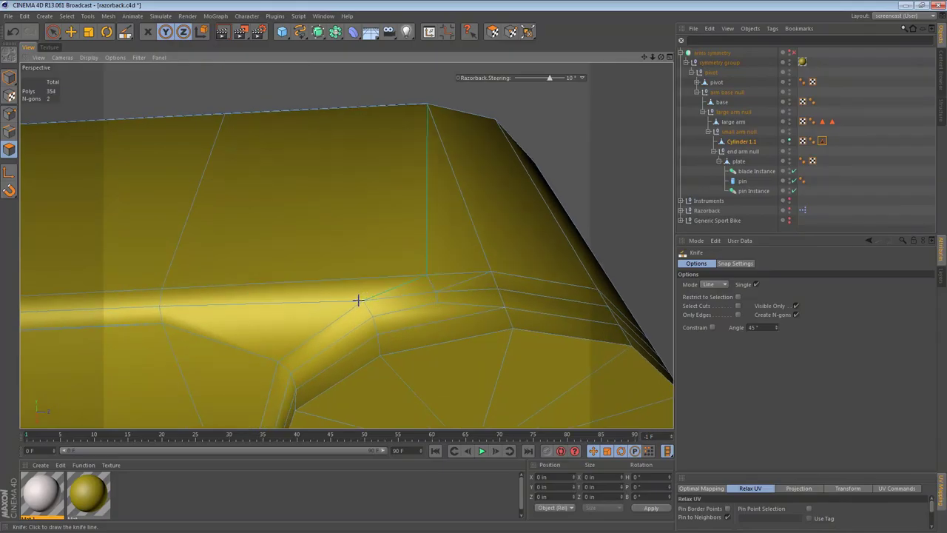
left_click_drag(362, 299, 360, 278)
- Select the two small adjoining polygons on the bevel strip above the cylinder and melt them into one
key("e")
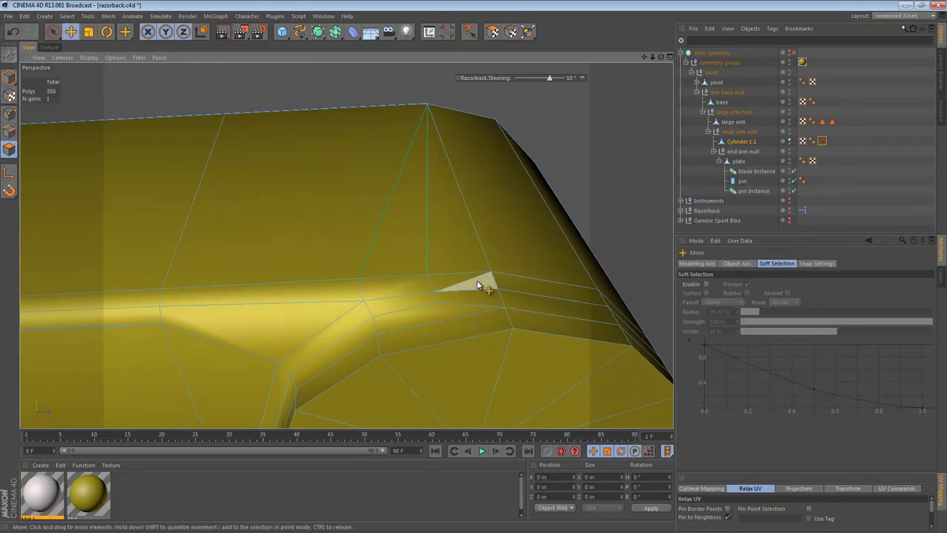
left_click(481, 283)
left_click(448, 284)
left_click(450, 283, "shift")
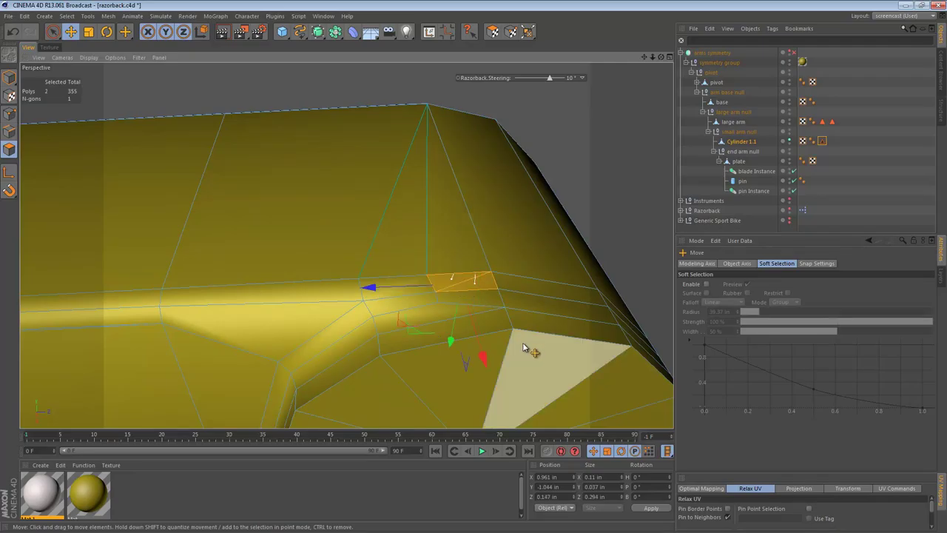
key("u")
key("z")
- Knife two edges across the arm's narrow face from the new bevel points to the opposite border, and cut that side's bevel
scroll(391, 252, "down", 5)
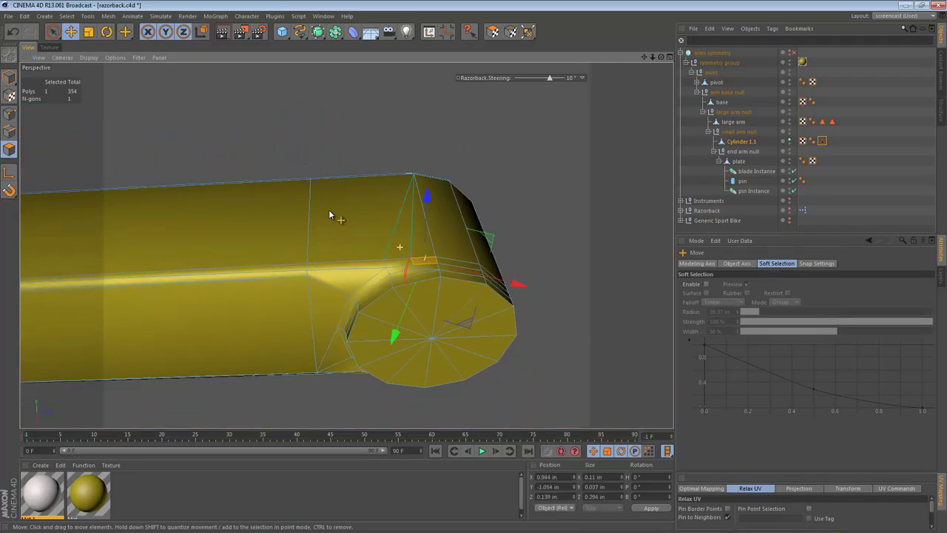
mouse_move(337, 198)
left_mouse_down("alt")
mouse_move(662, 183)
mouse_move(675, 197)
mouse_move(471, 291)
left_mouse_up("alt")
right_click_drag(246, 180, 298, 174, "alt")
middle_click_drag(294, 179, 278, 192, "alt")
key("k")
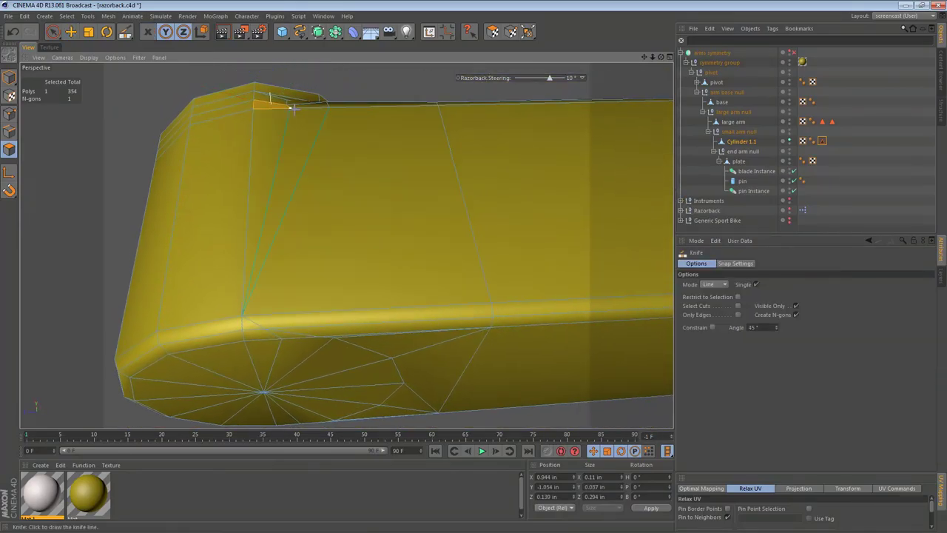
left_click(291, 109)
left_click_drag(289, 305, 289, 306)
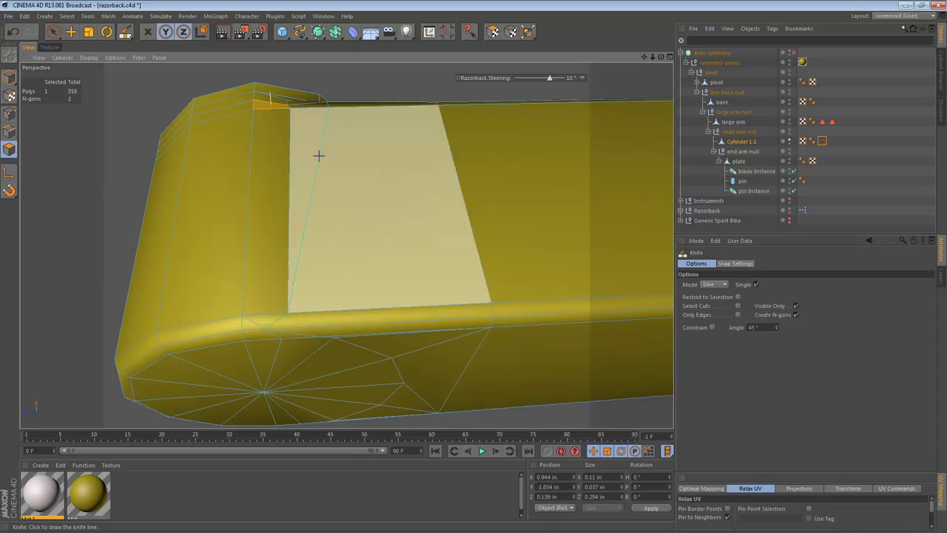
left_click_drag(329, 104, 379, 233)
left_click_drag(255, 249, 295, 265)
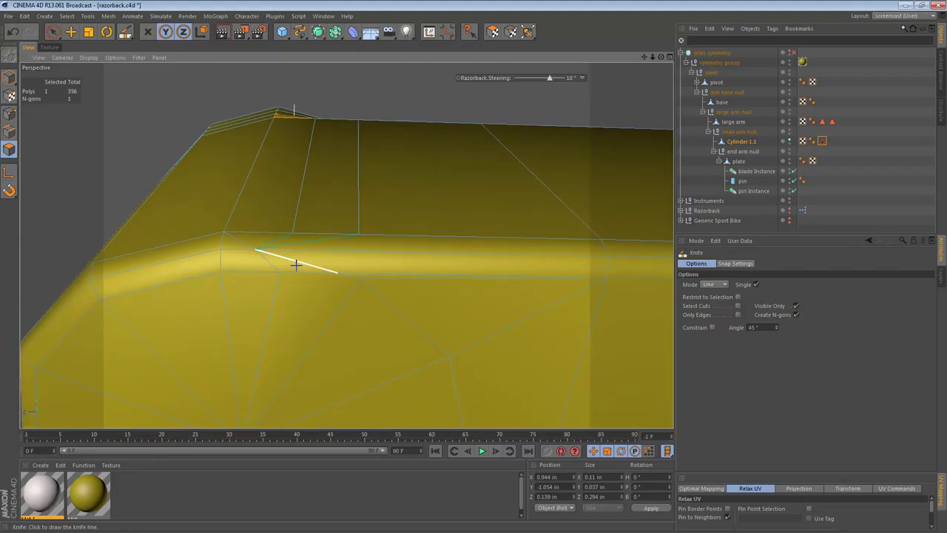
- In edge mode, select the five middle and stray diagonal edges of the opposite bevel and melt them
left_click(11, 133)
key("space")
left_click(255, 251)
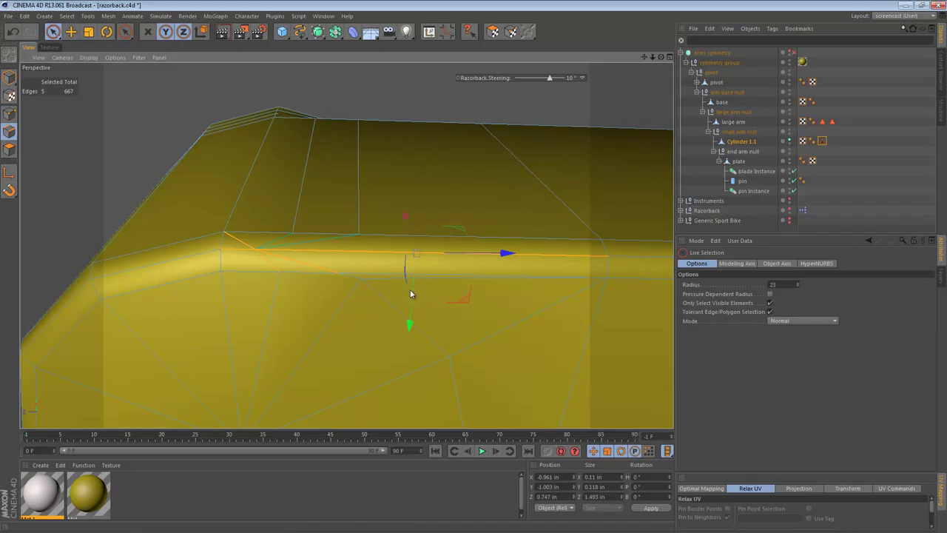
key("u")
key("z")
- Select the short edge on the opposite bevel's lower border and weld its two end points together
left_click(345, 288)
key("e")
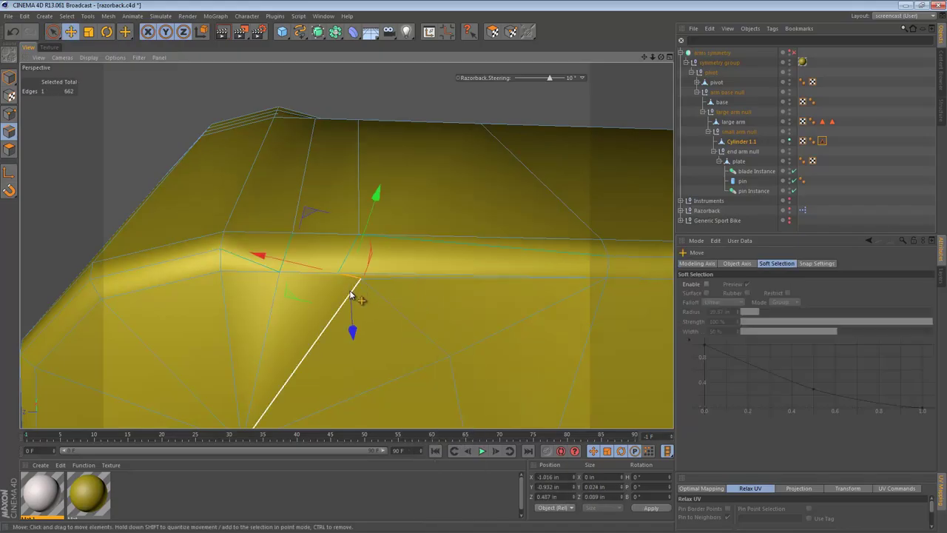
key("m")
key("q")
left_click(338, 271)
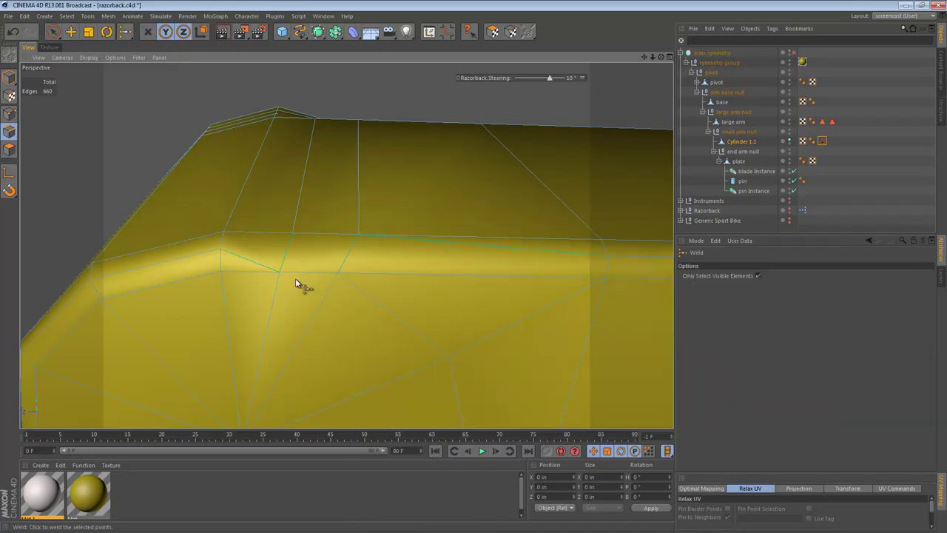
- Knife edges across the opposite bevel between its borders and a middle line lengthwise through the strip
key("k")
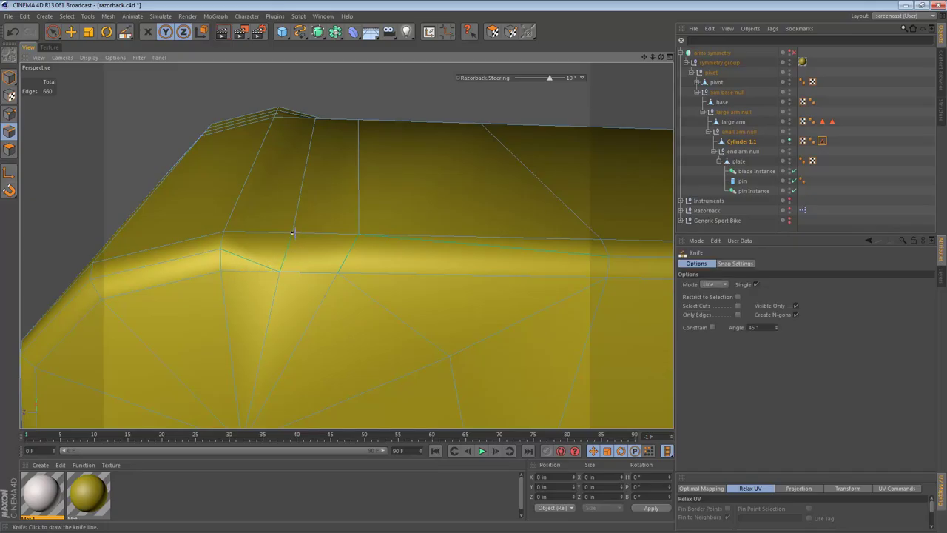
left_click(359, 234)
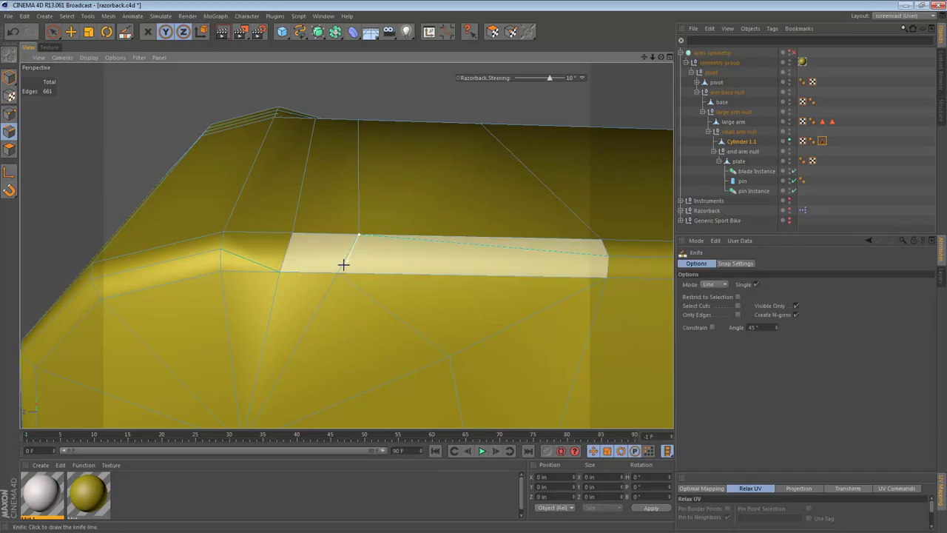
left_click(338, 273)
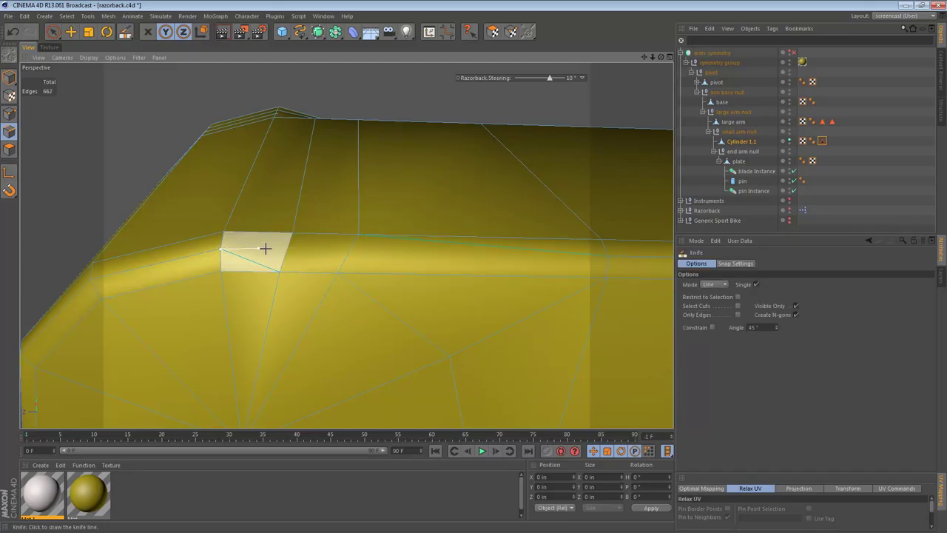
mouse_move(288, 235)
left_mouse_down()
mouse_move(282, 266)
mouse_move(348, 252)
mouse_move(607, 250)
left_mouse_up()
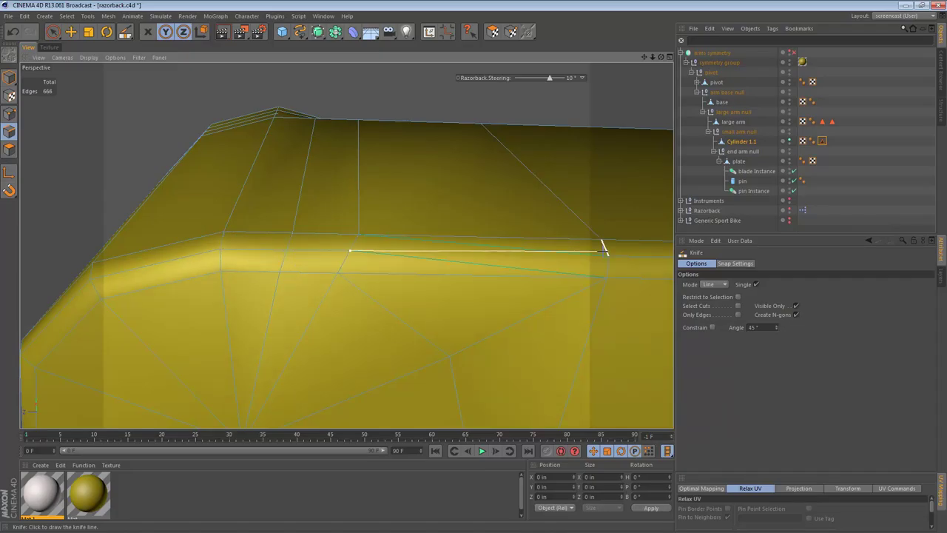
- Select the middle edge of the recut bevel section and move it outward to round the bevel
key("e")
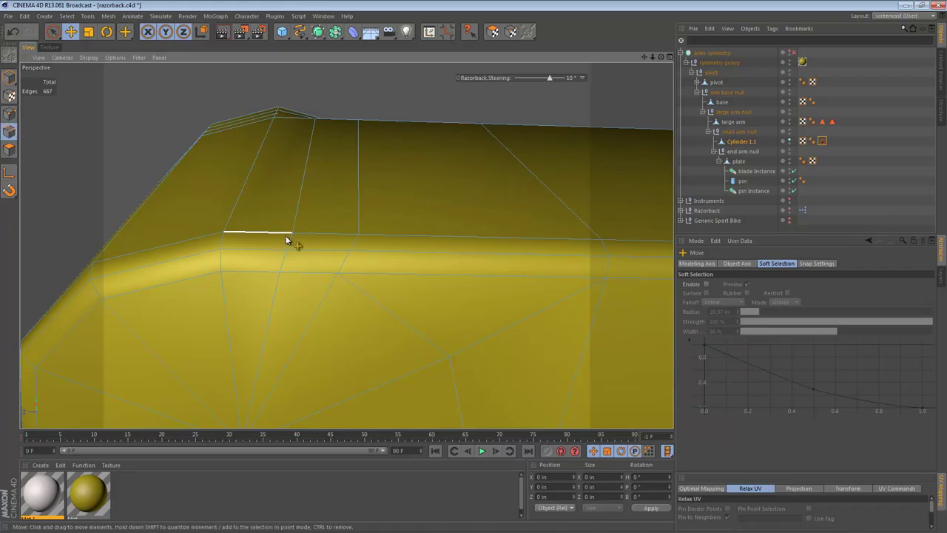
left_click(328, 252)
left_click_drag(249, 256, 153, 187, "alt")
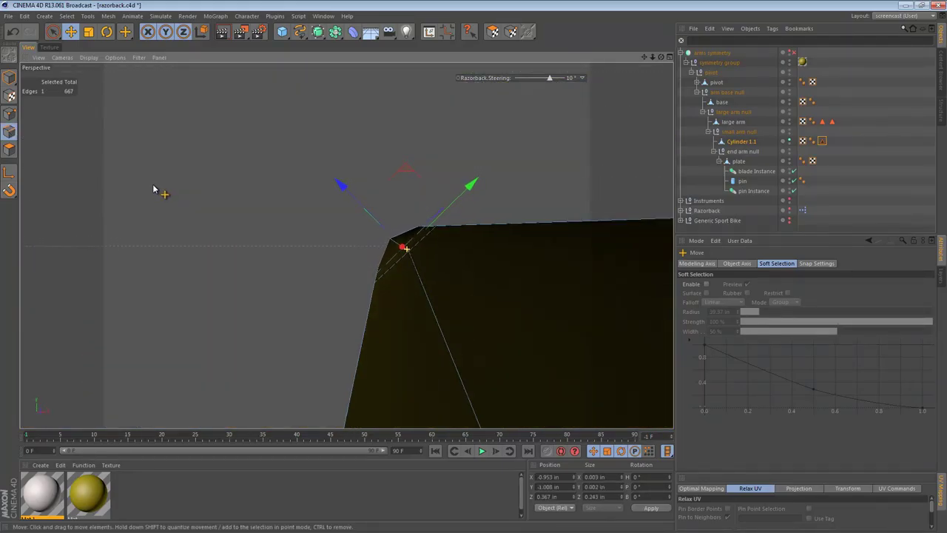
left_click_drag(469, 295, 310, 255)
- Undo the edge move, bevel cuts and weld on the opposite bevel, and deselect all edges
key("9")
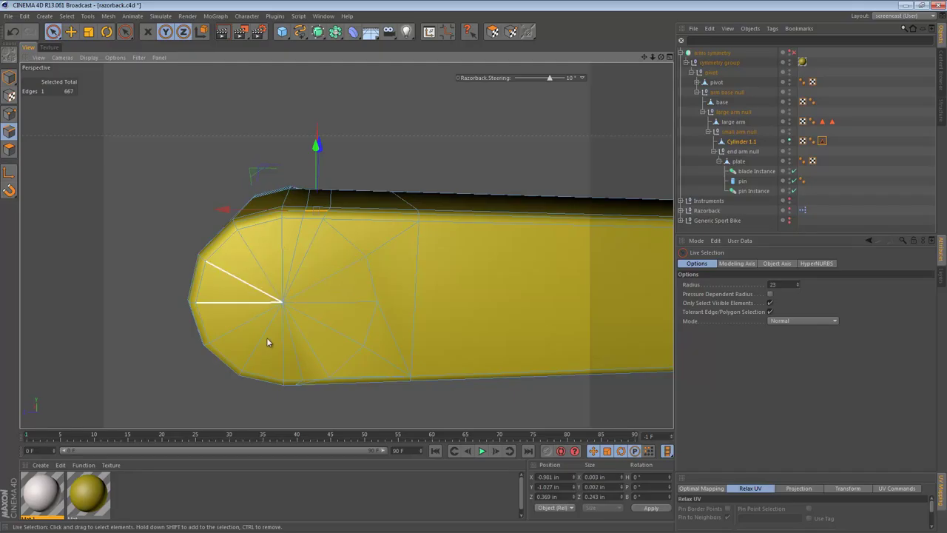
right_click_drag(484, 311, 373, 309, "alt")
middle_click_drag(441, 305, 396, 273, "alt")
right_click_drag(318, 278, 446, 280, "alt")
middle_click_drag(447, 280, 371, 307, "alt")
left_click(423, 318)
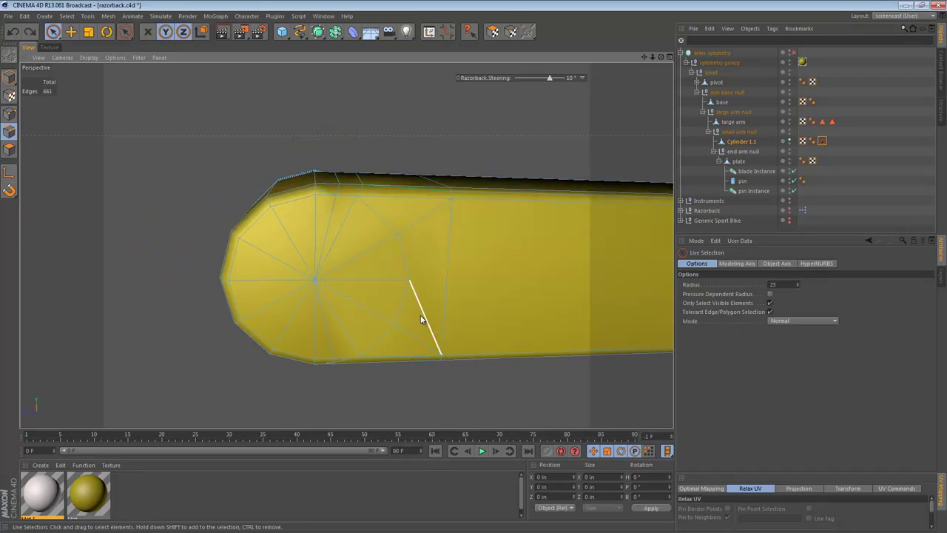
key("ctrl+z")
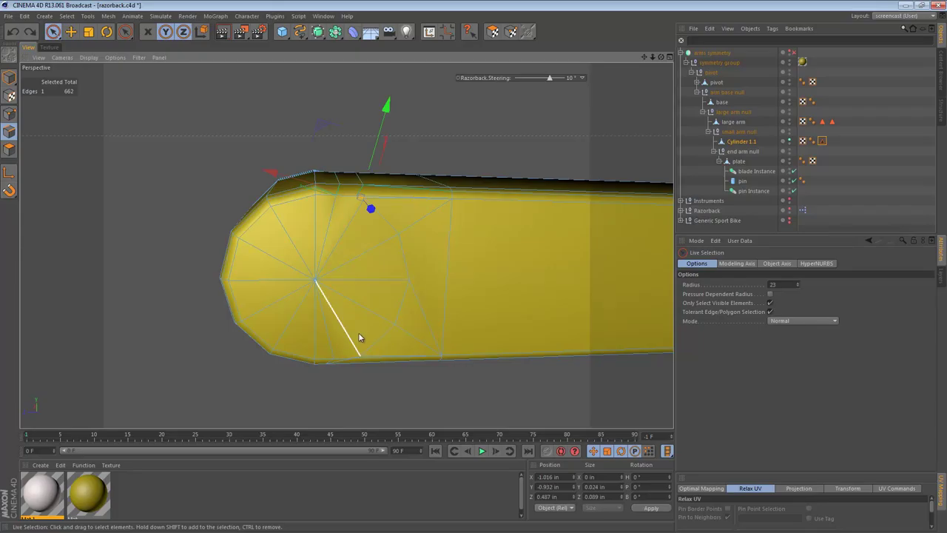
key("ctrl+shift+a")
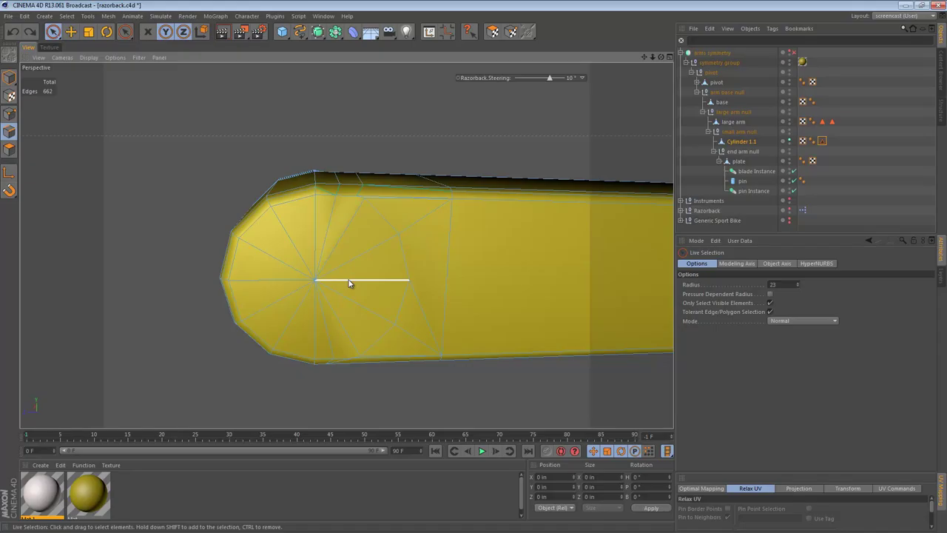
- Select the radial spokes and connecting edges on the flat face of the arm's rounded end and dissolve them
scroll(328, 247, "up", 2)
left_click(334, 246)
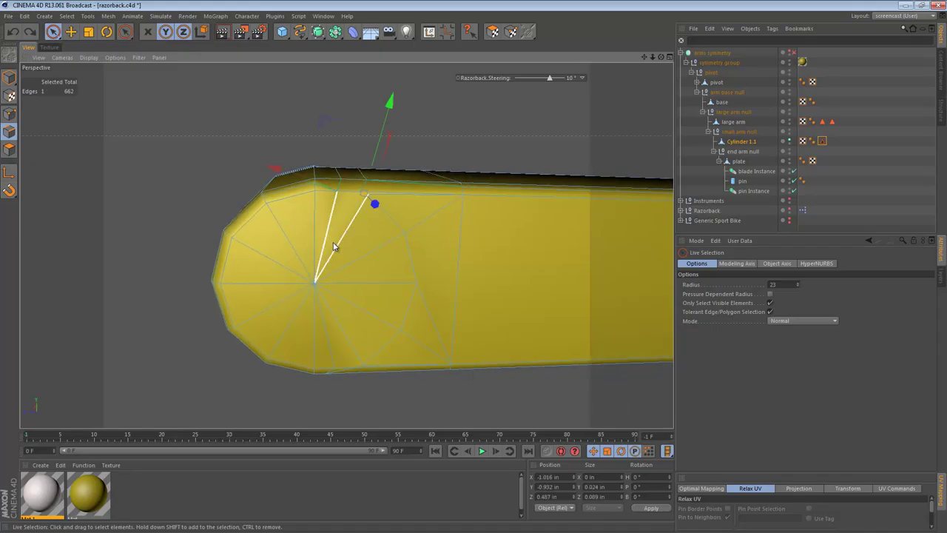
key("Delete")
left_click(334, 246)
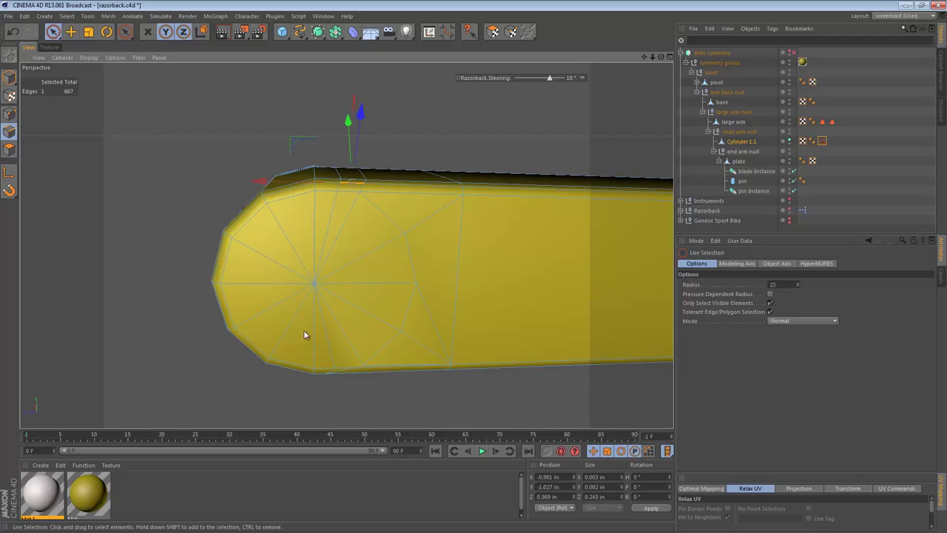
mouse_move(313, 326)
left_mouse_down()
mouse_move(311, 290)
mouse_move(285, 303)
left_mouse_up()
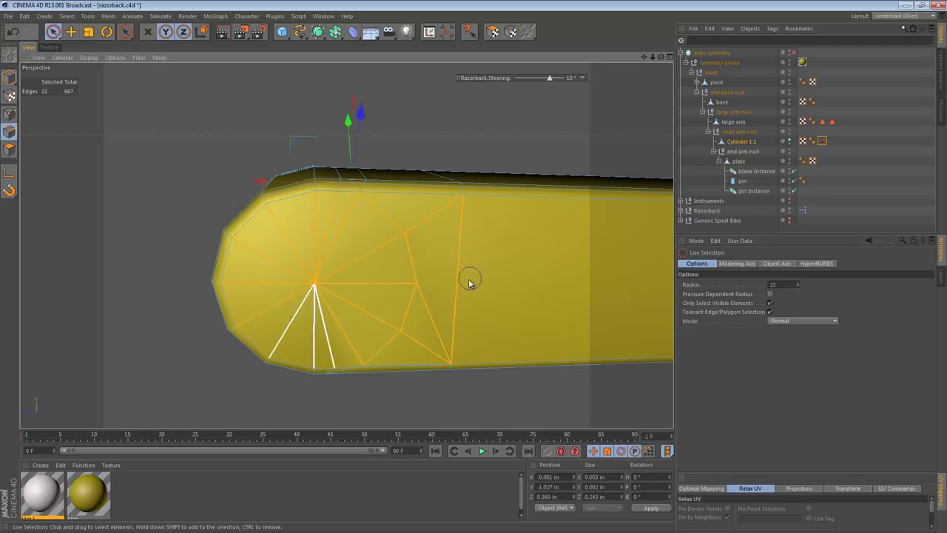
left_click_drag(469, 283, 450, 295)
key("Delete")
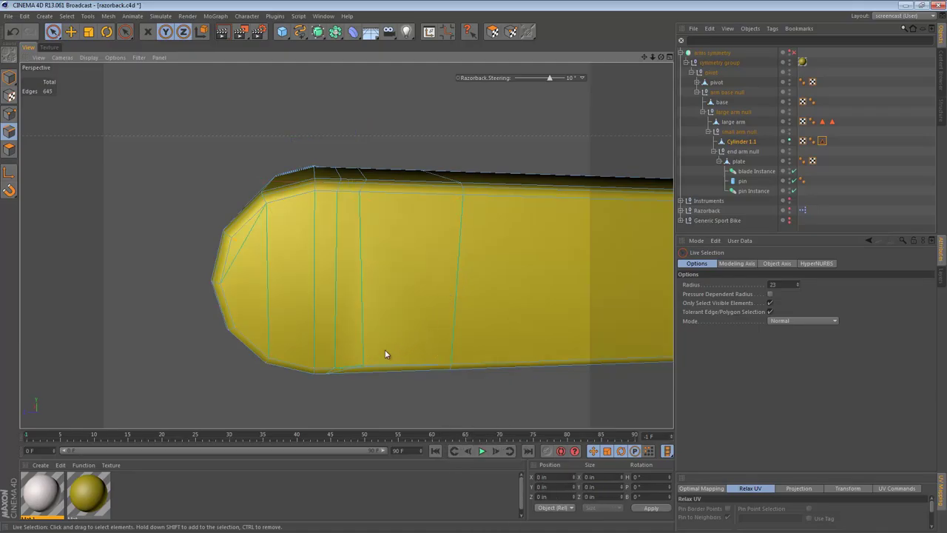
- Knife two cuts across the bevel strip, continuing the end face's dividing edges over the bevel
key("e")
left_click(370, 368)
left_click_drag(370, 368, 348, 150, "alt")
right_click_drag(351, 242, 413, 246, "alt")
key("k")
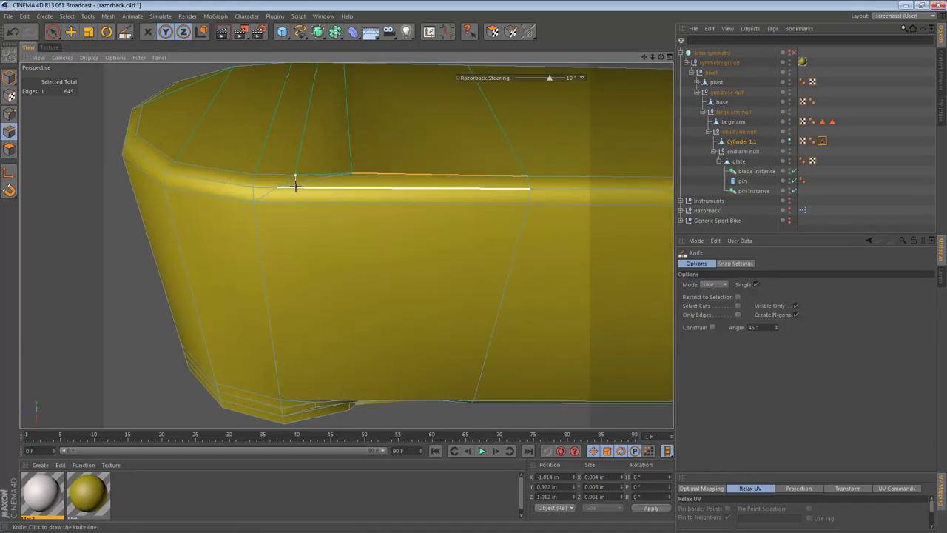
left_click_drag(293, 189, 292, 202)
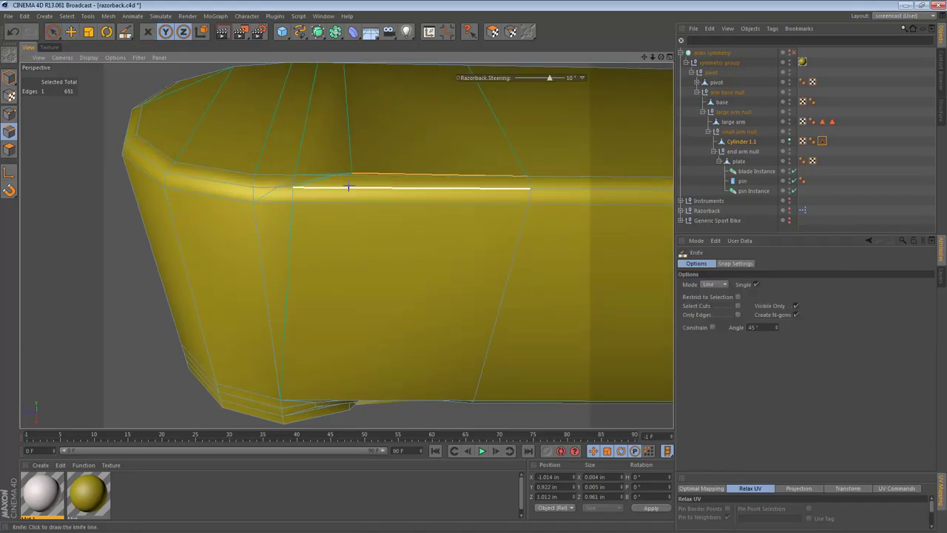
left_click_drag(352, 203, 338, 247)
- Select the three clustered points at the bevel's upper border and weld them into one point
scroll(361, 185, "up", 4)
left_click(9, 113)
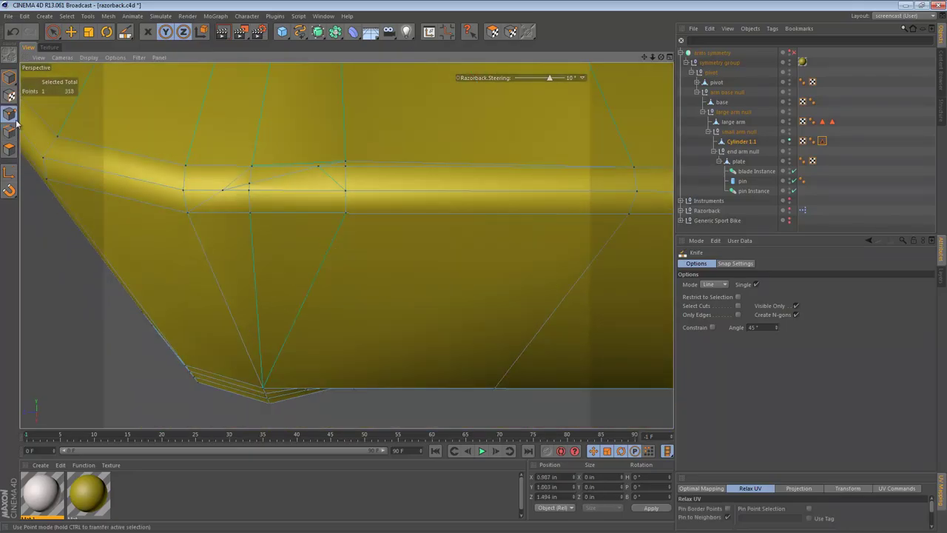
key("space")
left_click(352, 162)
left_click(352, 167)
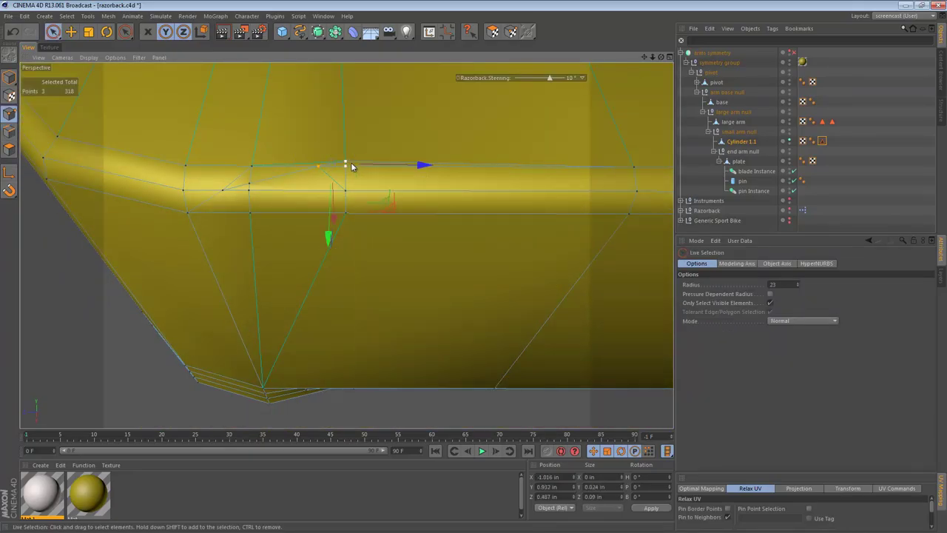
key("m")
key("q")
left_click(346, 168)
- Weld the clustered points on the bevel's middle line together where the first cut crosses it
key("space")
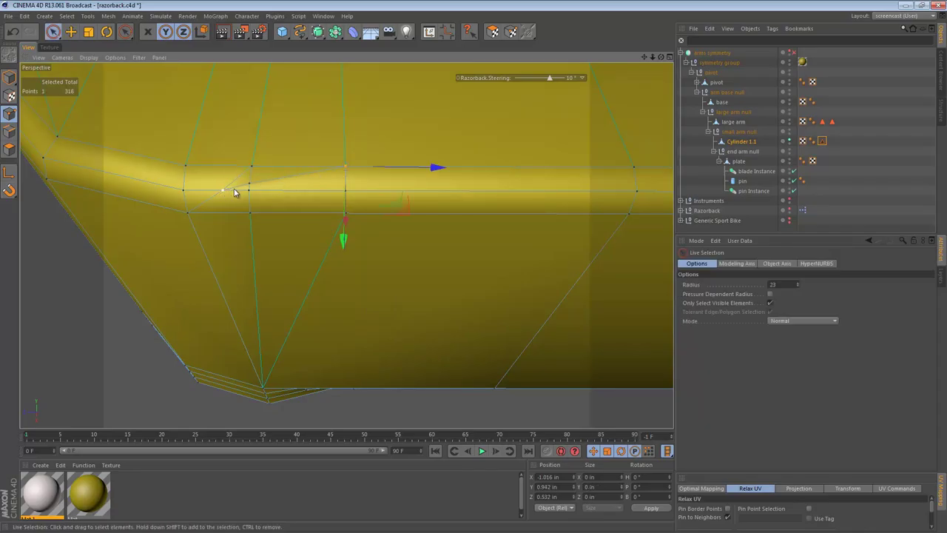
left_click_drag(234, 191, 252, 190)
key("m")
key("q")
left_click(249, 191)
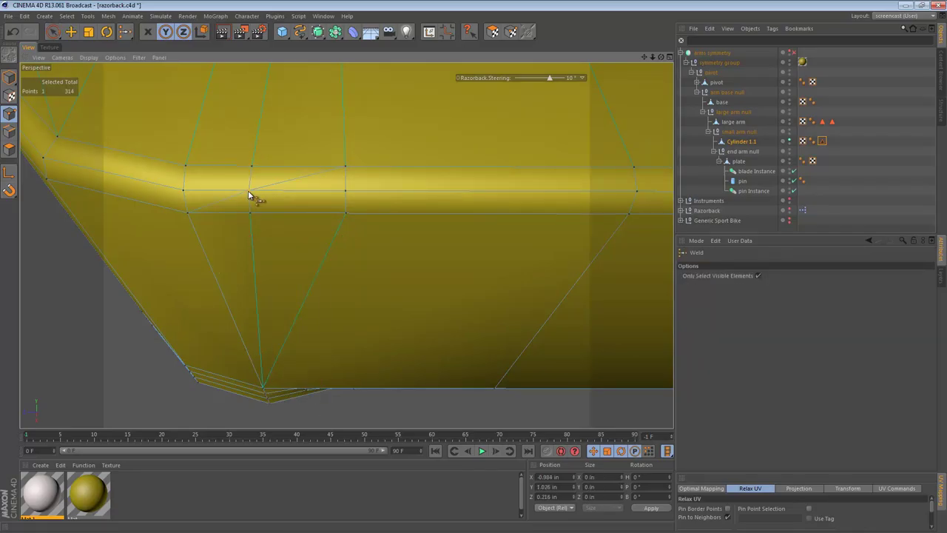
- Select the two diagonal edges crossing the bevel strip at the welded point and dissolve them
left_click(9, 131)
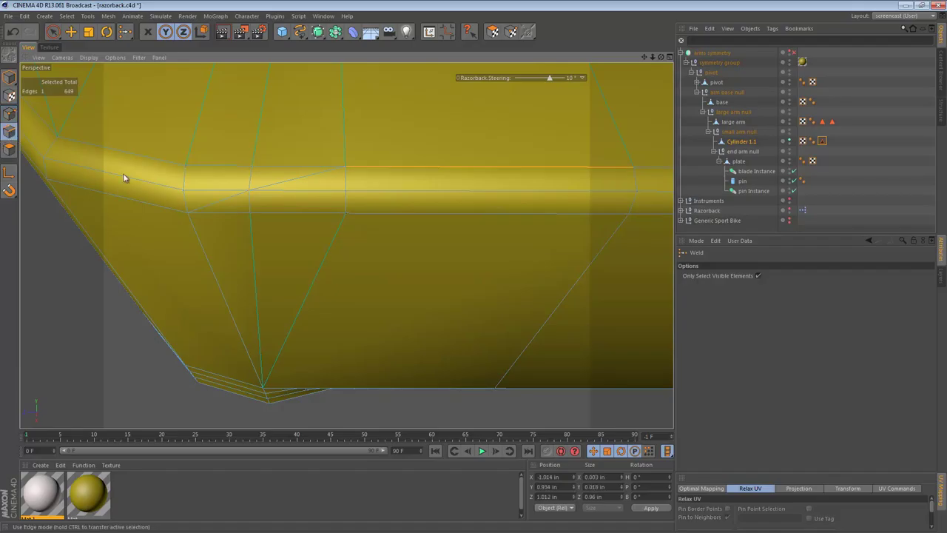
key("e")
left_click(274, 187)
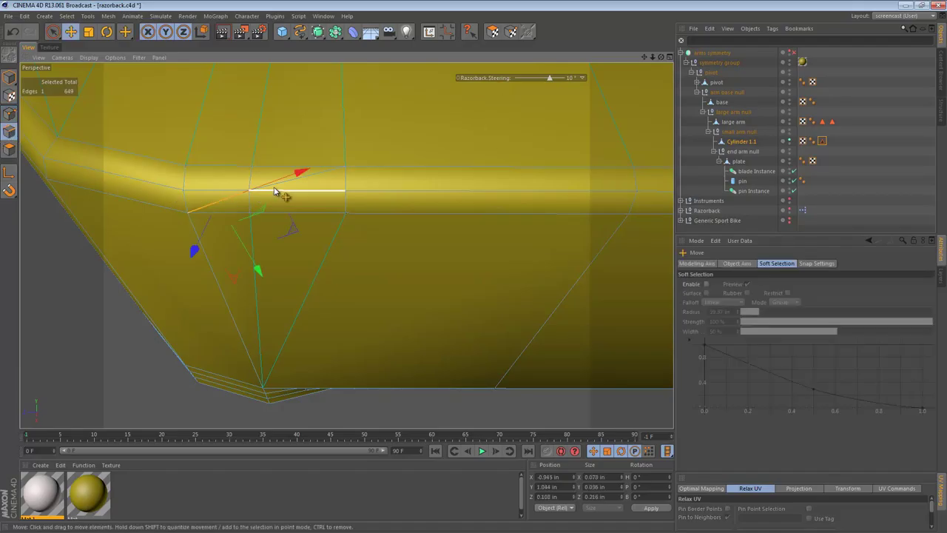
left_click(327, 179, "shift")
key("ctrl+BackSpace")
- Knife two cuts across the arm's narrow side, from the points on its far border to the border above the cylinder
right_click_drag(339, 222, 238, 227, "alt")
left_click_drag(323, 236, 322, 79, "alt")
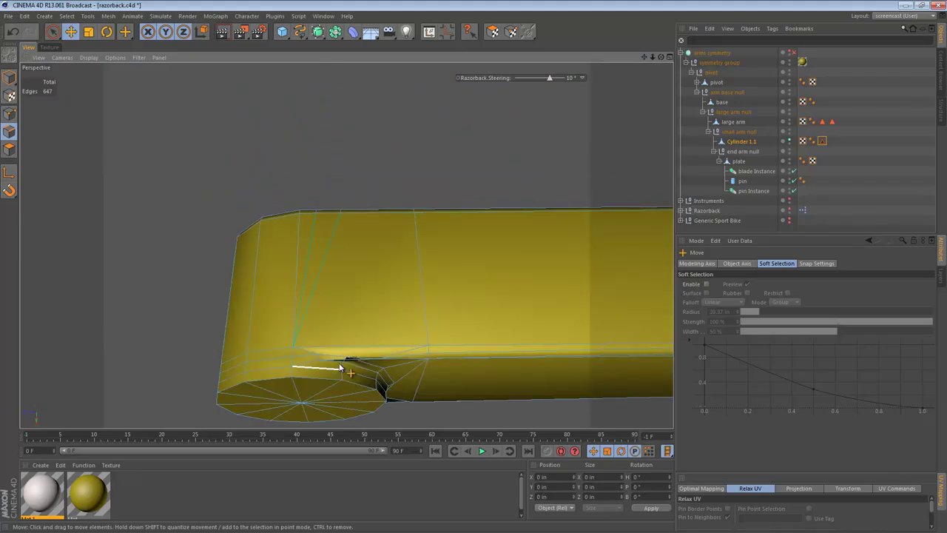
right_click_drag(340, 346, 381, 342, "alt")
key("k")
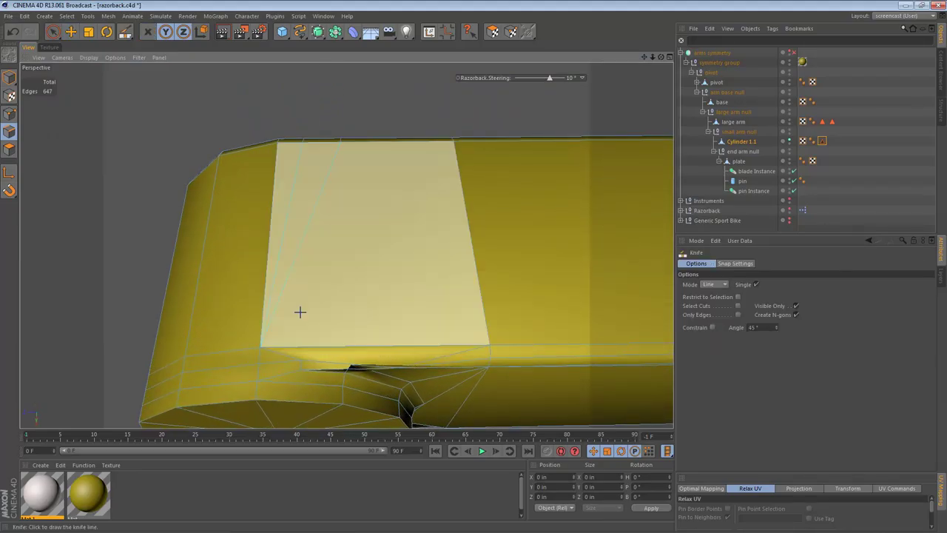
left_click_drag(303, 142, 301, 297)
left_click_drag(301, 339, 302, 344)
left_click_drag(341, 141, 340, 205)
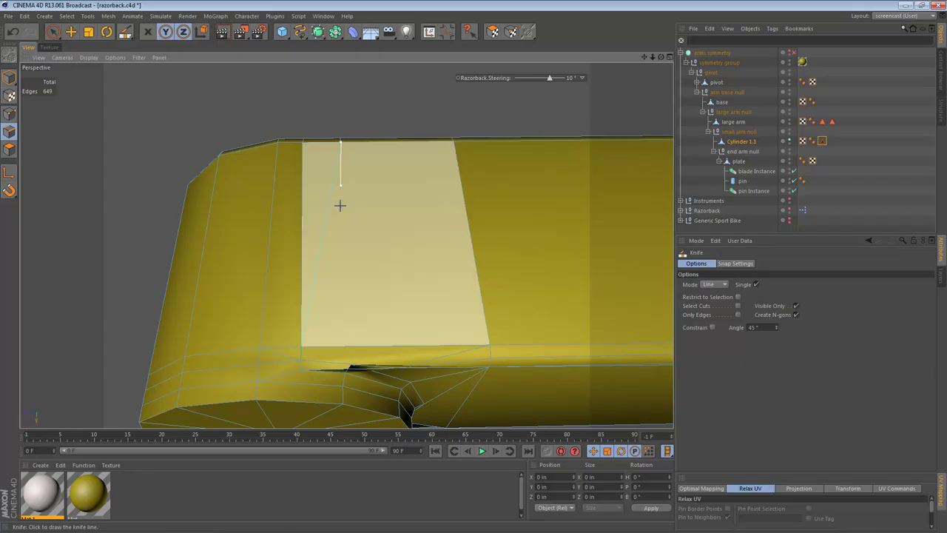
left_click_drag(340, 339, 346, 304)
- Melt the short diagonal edge across the bevel beside the first cut, above the cylinder rim
middle_click_drag(346, 304, 346, 245, "alt")
right_click_drag(294, 250, 330, 259, "alt")
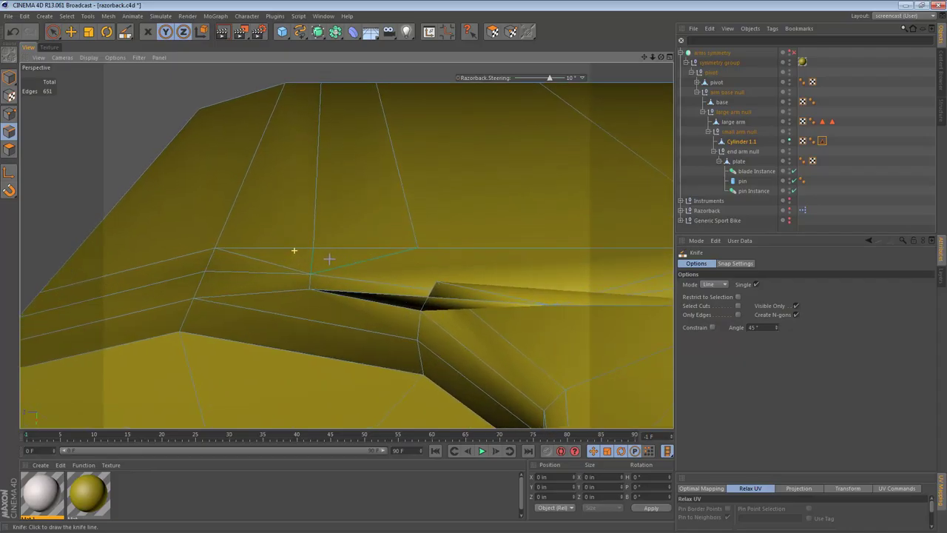
key("e")
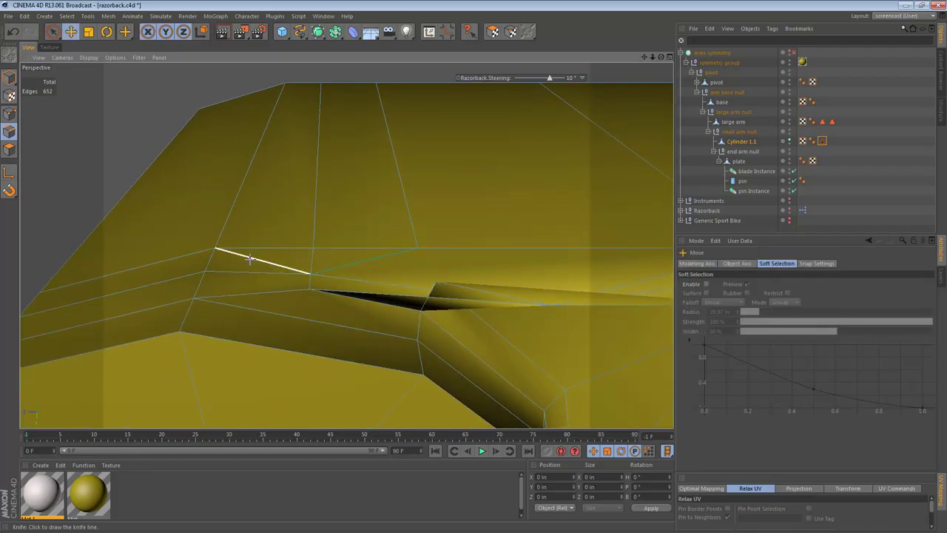
left_click(251, 259)
key("u")
key("z")
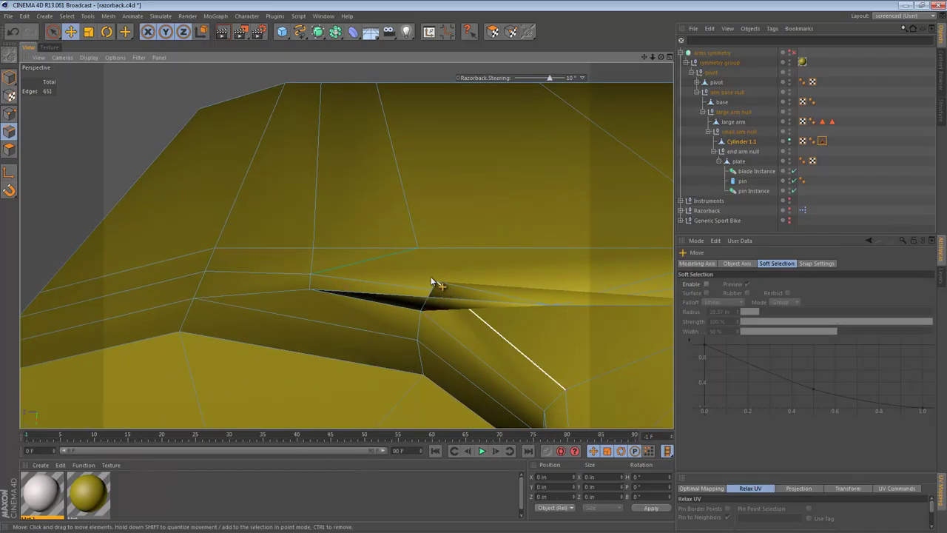
- Select the distorted bevel polygons along the border above the cylinder notch and delete them
key("k")
left_click_drag(417, 247, 459, 330)
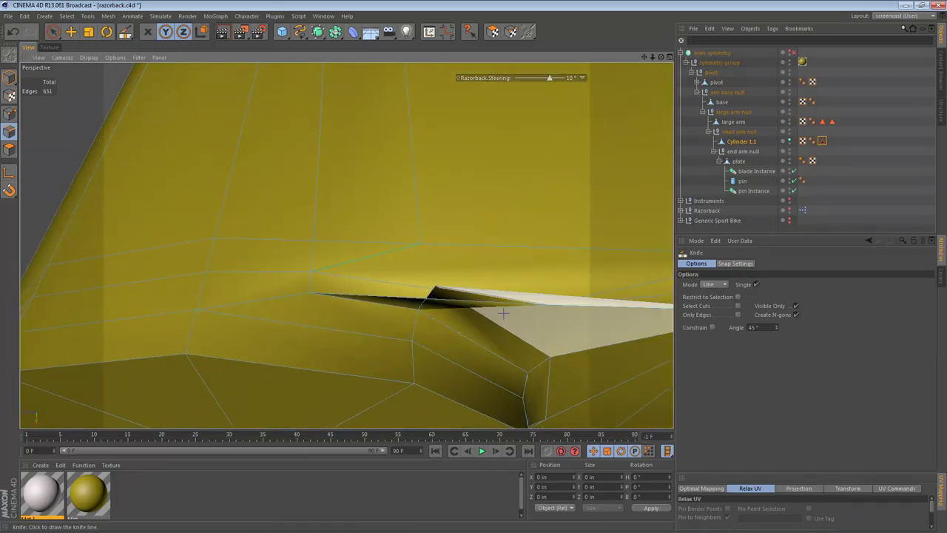
middle_click_drag(503, 315, 358, 280, "alt")
key("e")
key("Return")
left_click(376, 252)
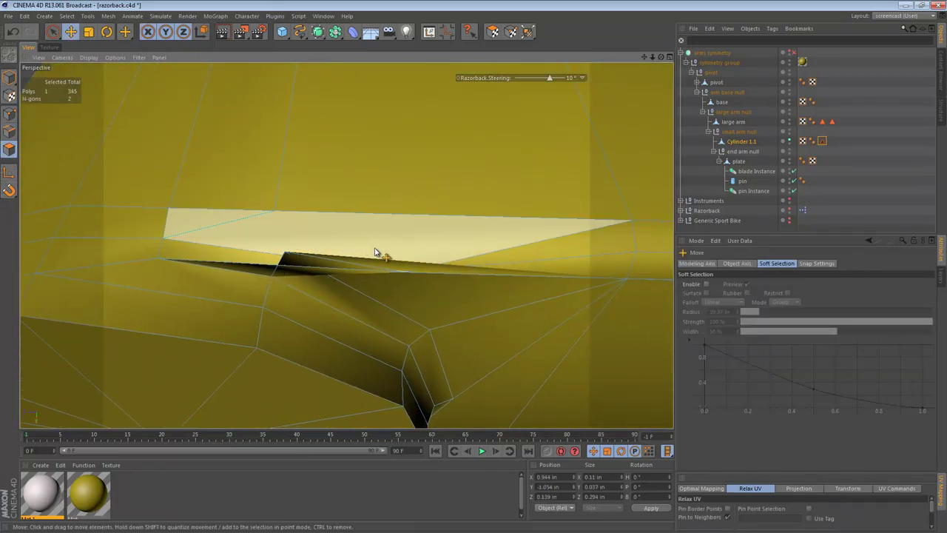
left_click(552, 254, "shift")
left_click(569, 269, "shift")
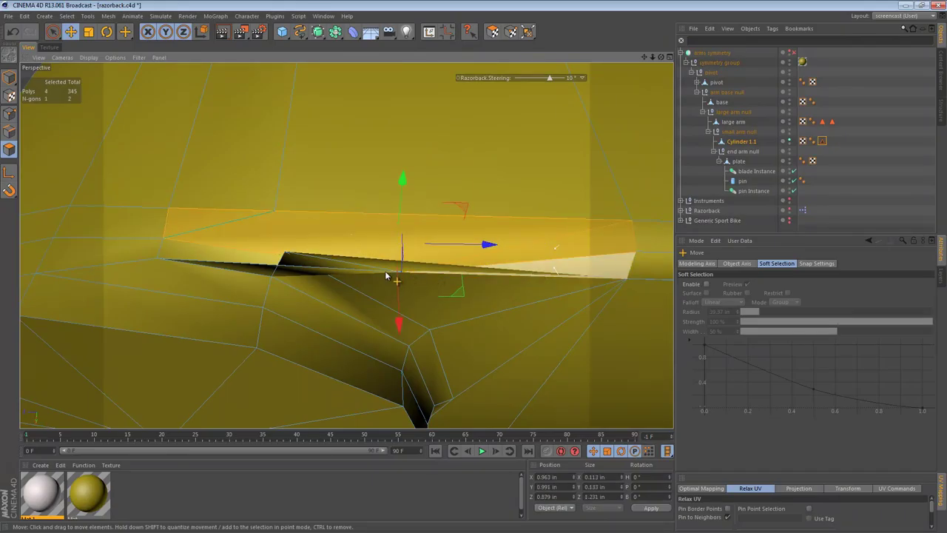
left_click(317, 272, "shift")
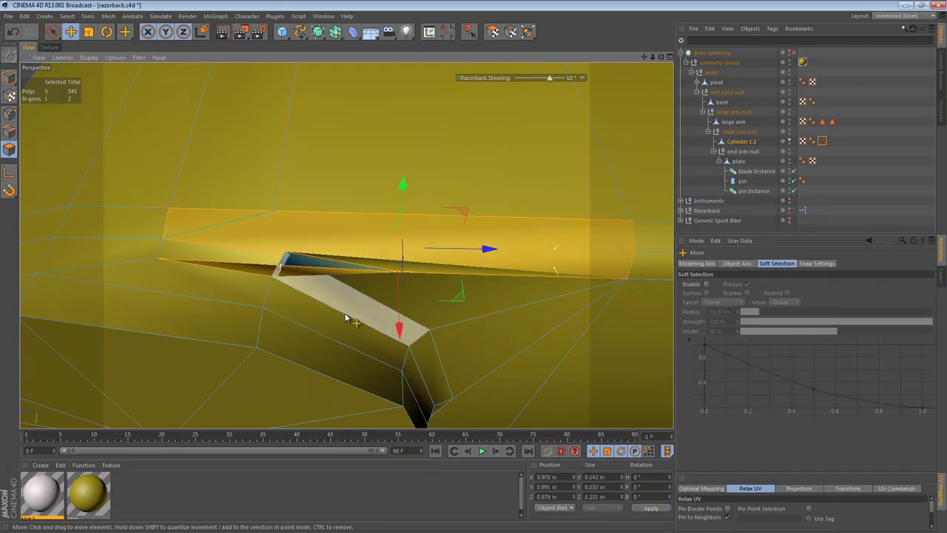
key("Delete")
- Delete the remaining large triangular polygon and the sliver polygon beside the cylinder notch
left_click(316, 262)
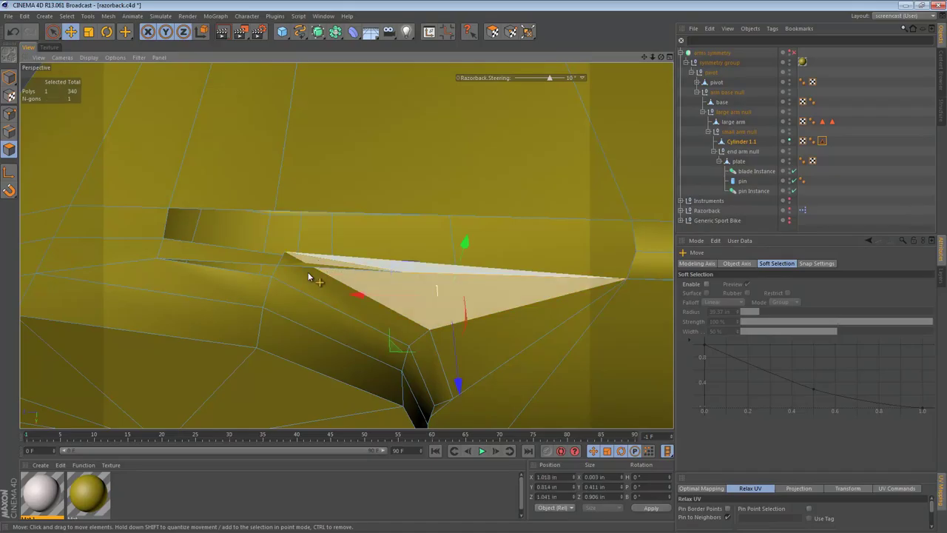
left_click(303, 264, "shift")
key("Delete")
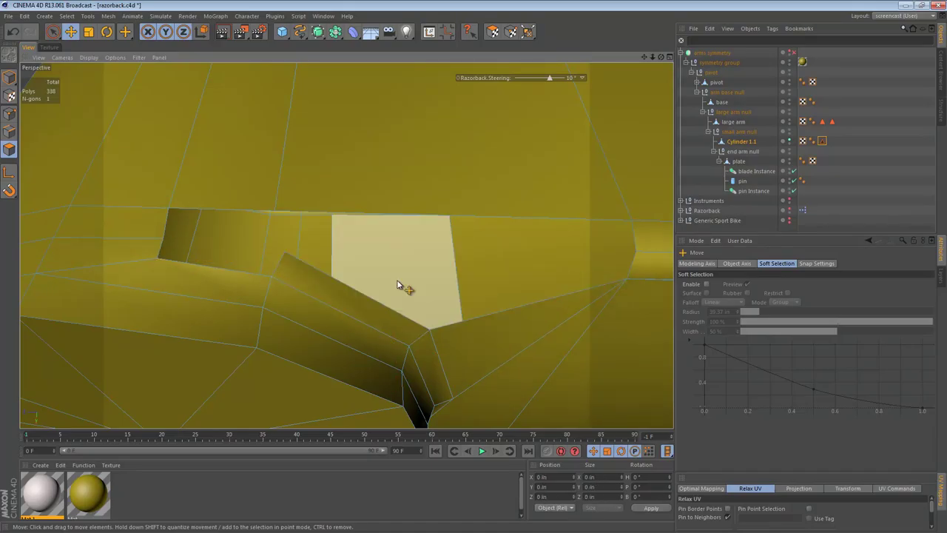
- Close the polygon hole left at the corner between the arm's bevel and the cylinder
left_click_drag(336, 289, 363, 247, "alt")
key("m")
key("d")
left_click(317, 264)
key("e")
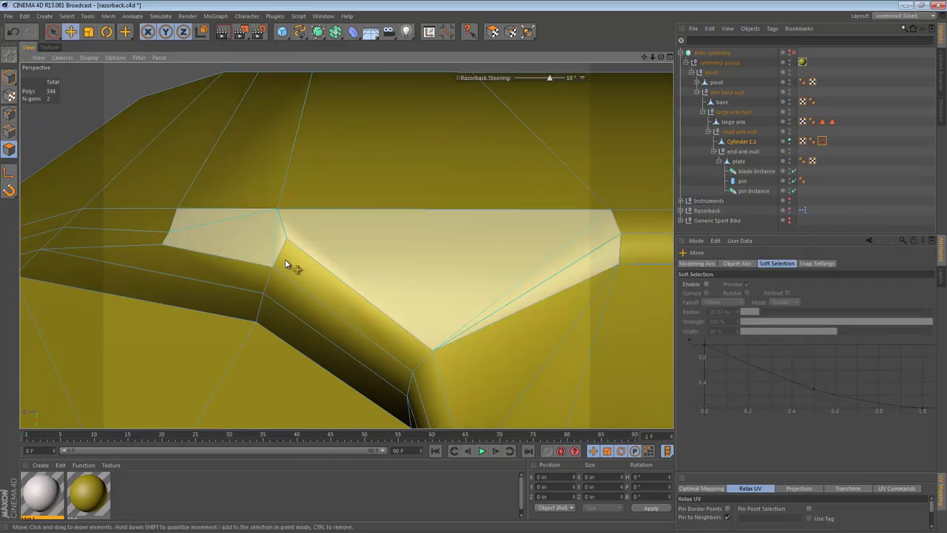
- Knife the filled area along the bevel's middle line to the notch corner point and across the strip beside it
key("k")
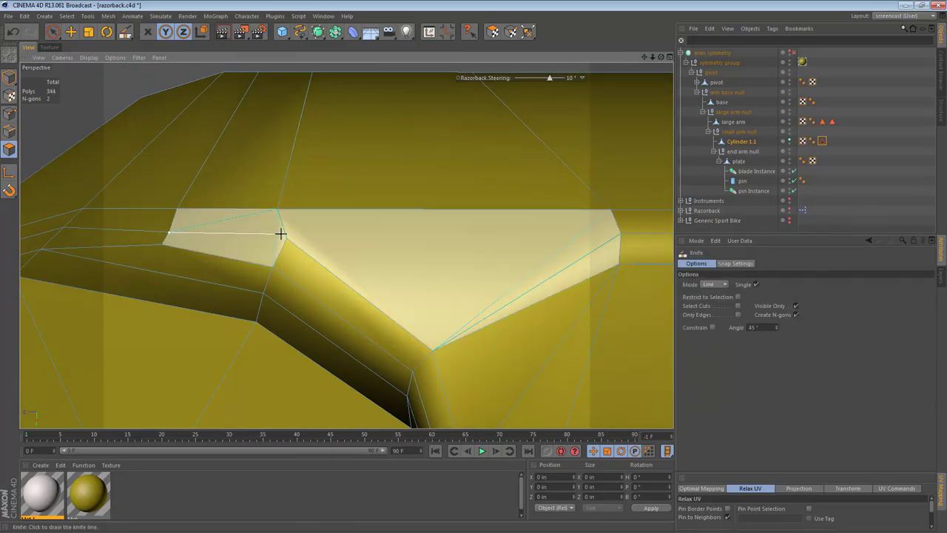
left_click(280, 234)
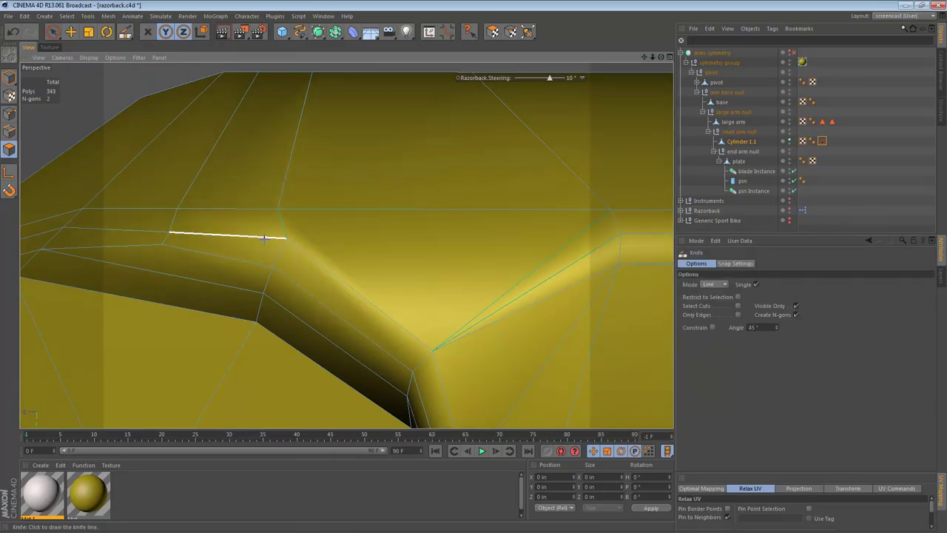
left_click(273, 267)
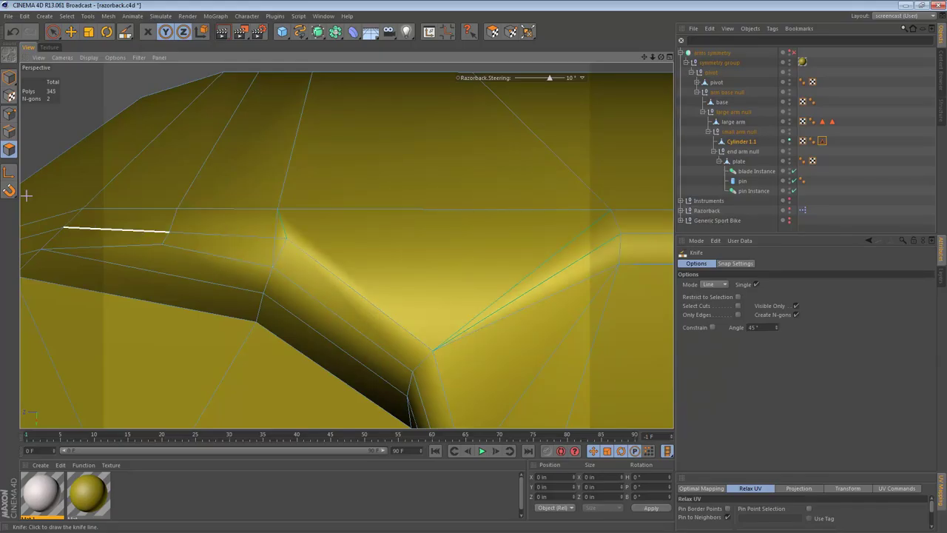
- Select the short edge at the notch corner and weld its end points at the bevel's middle line
key("e")
left_click(281, 244)
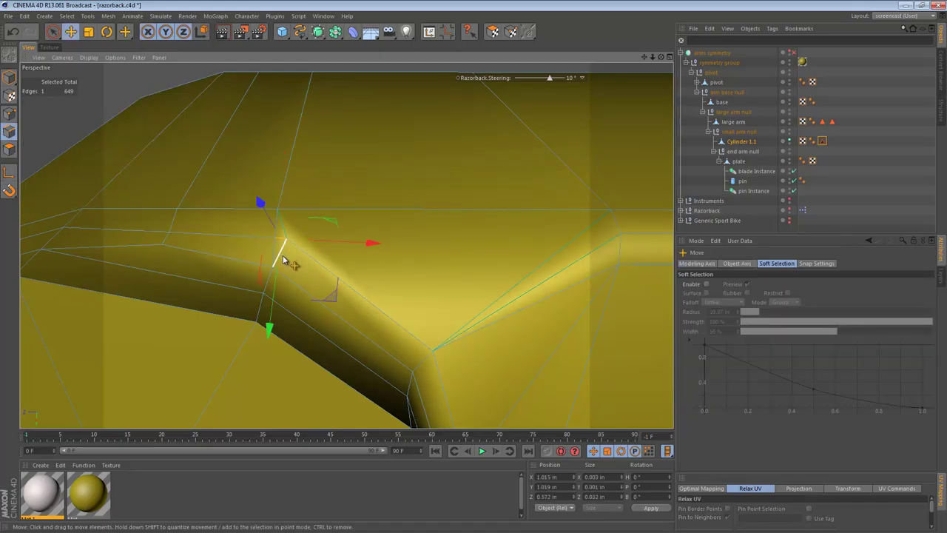
key("m")
key("q")
left_click(274, 238)
- Rotate the bevel's middle edge beside the corner and knife an edge from its end along the bevel to the next middle point
key("e")
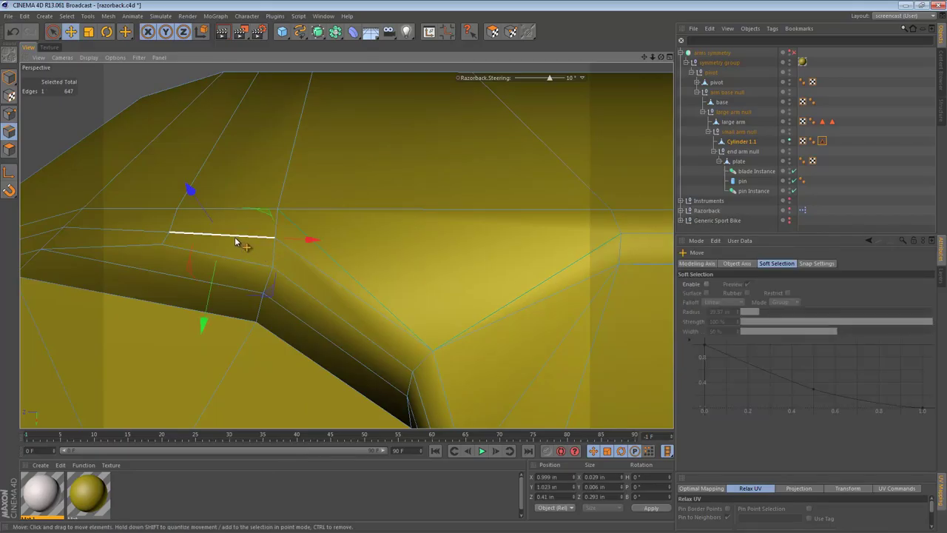
left_click_drag(234, 237, 126, 203, "alt")
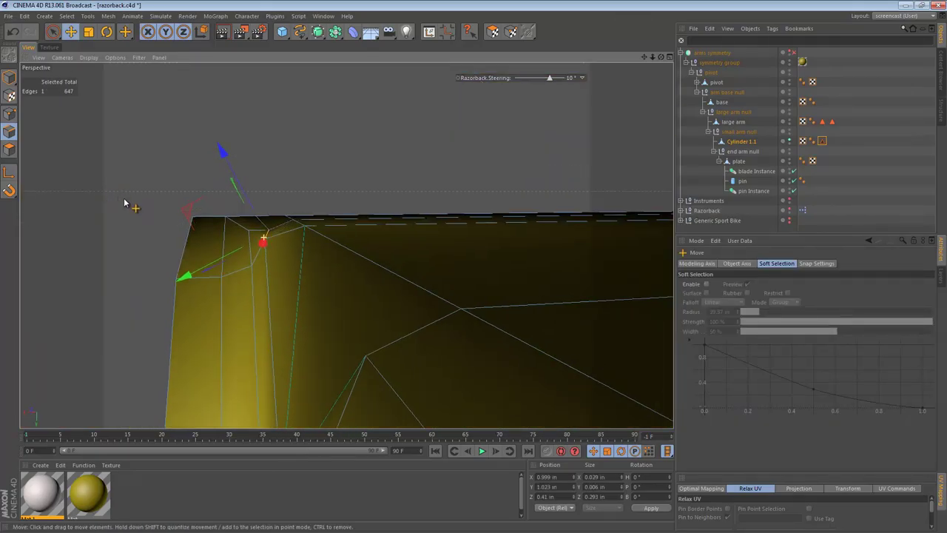
key("r")
left_click_drag(270, 269, 401, 254)
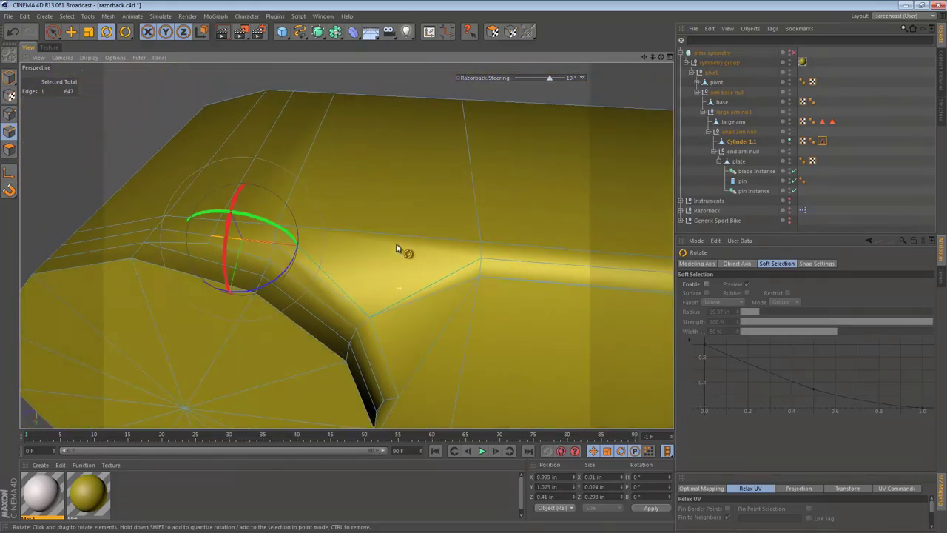
key("k")
left_click_drag(274, 243, 481, 256)
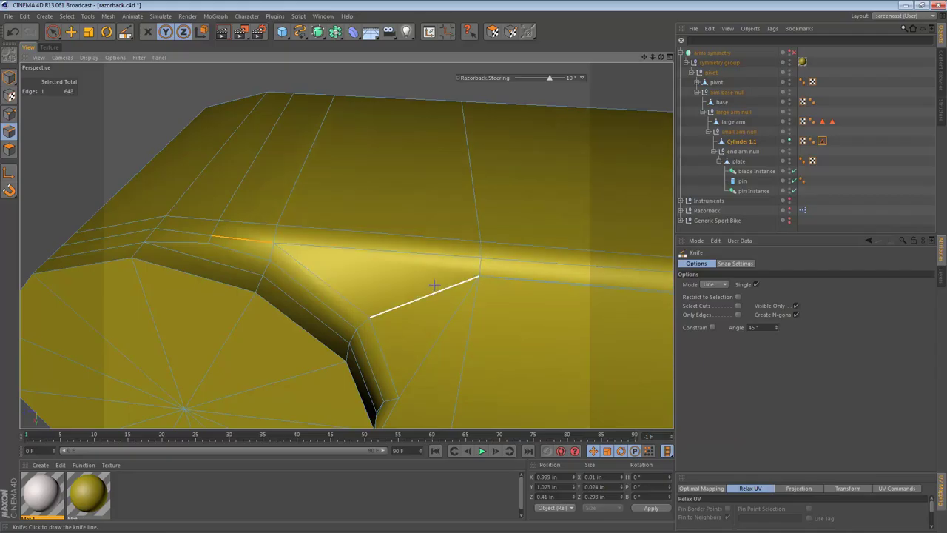
- Dissolve the diagonal edge on the arm's flat face between the bevel's lower border and the cylinder's rim
left_click_drag(438, 283, 288, 242, "alt")
right_click_drag(214, 212, 275, 215, "alt")
middle_click_drag(347, 245, 373, 182, "alt")
scroll(346, 245, "down", 3)
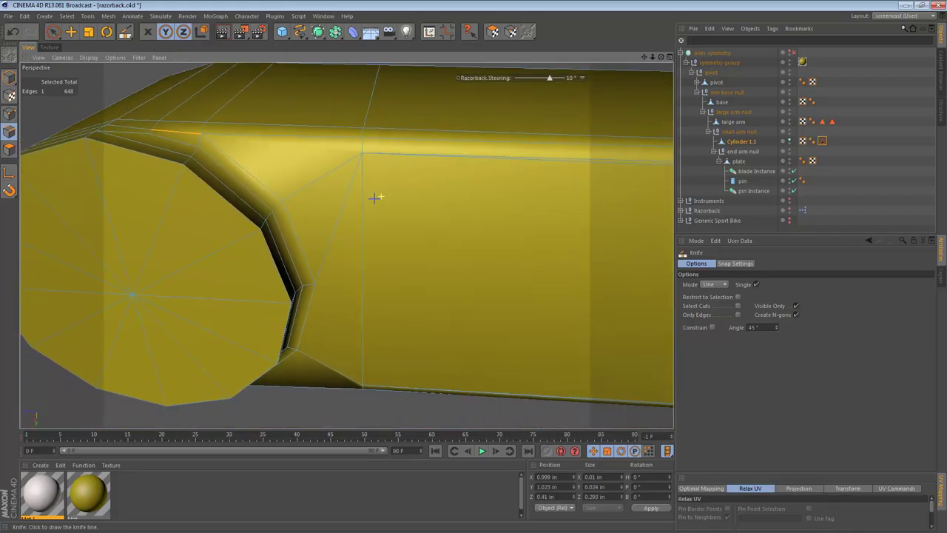
key("e")
key("Delete")
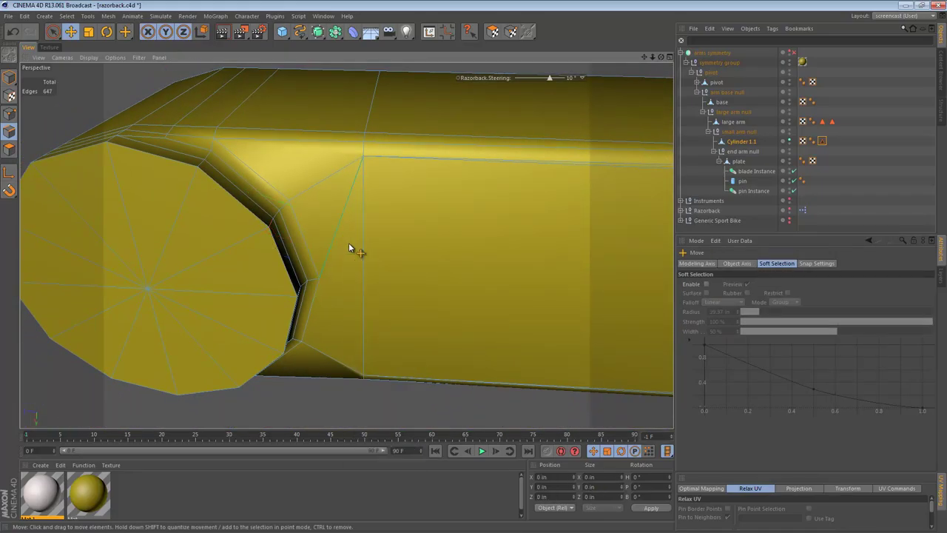
- Knife an edge across the arm's flat face from the notch point at the cylinder's rim to the nearest cross edge
key("k")
left_click_drag(318, 278, 360, 276)
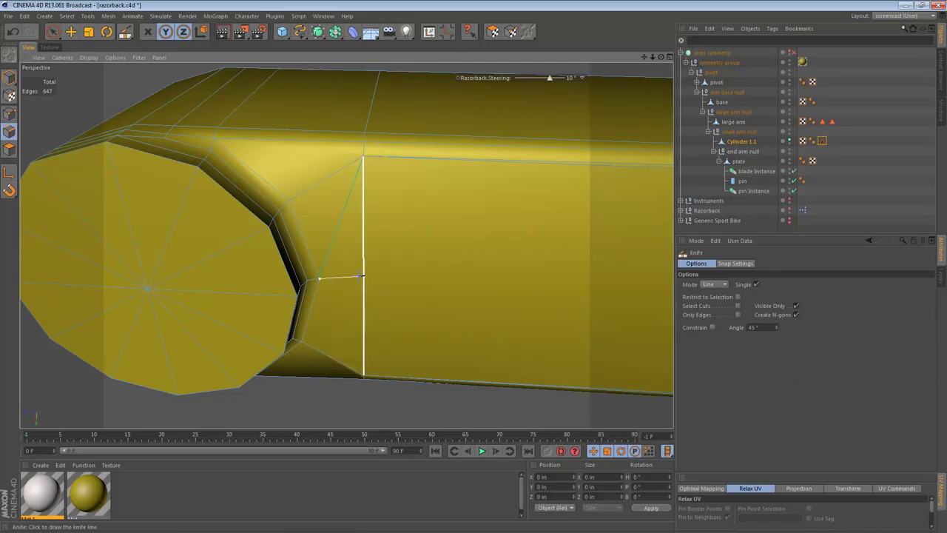
- Select the long fanned edges between the arm's middle cross edge and the far cylinder, with the adjoining short edges, and dissolve them
scroll(560, 268, "down", 3)
middle_click_drag(490, 258, 180, 176, "alt")
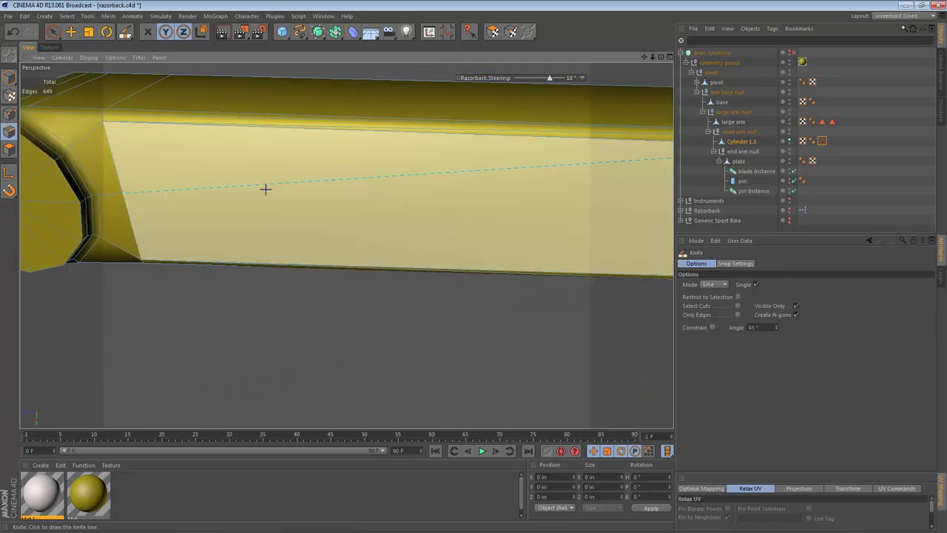
scroll(264, 189, "down", 4)
middle_click_drag(305, 194, 168, 200, "alt")
right_click_drag(210, 190, 182, 185, "alt")
right_click_drag(512, 201, 577, 208, "alt")
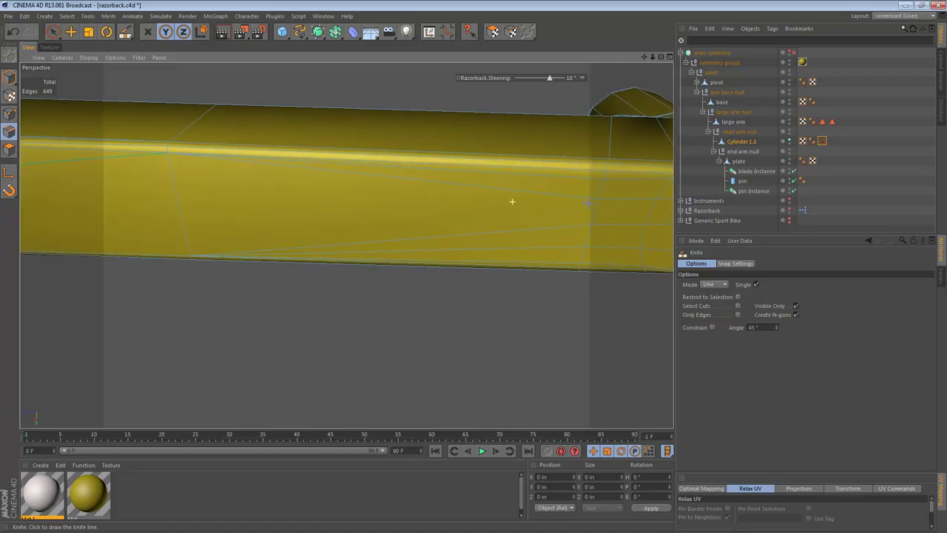
middle_click_drag(577, 207, 550, 215, "alt")
key("space")
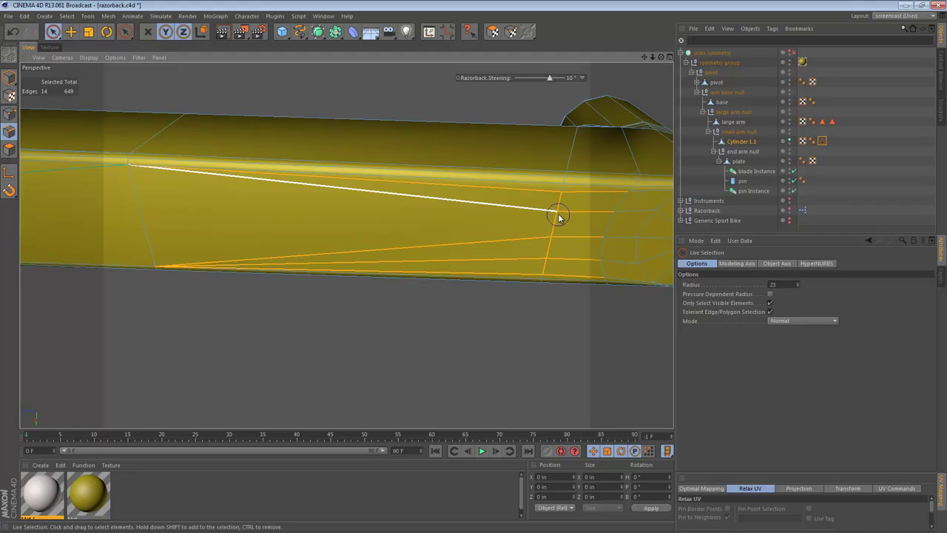
left_click_drag(558, 212, 560, 216)
key("u")
key("z")
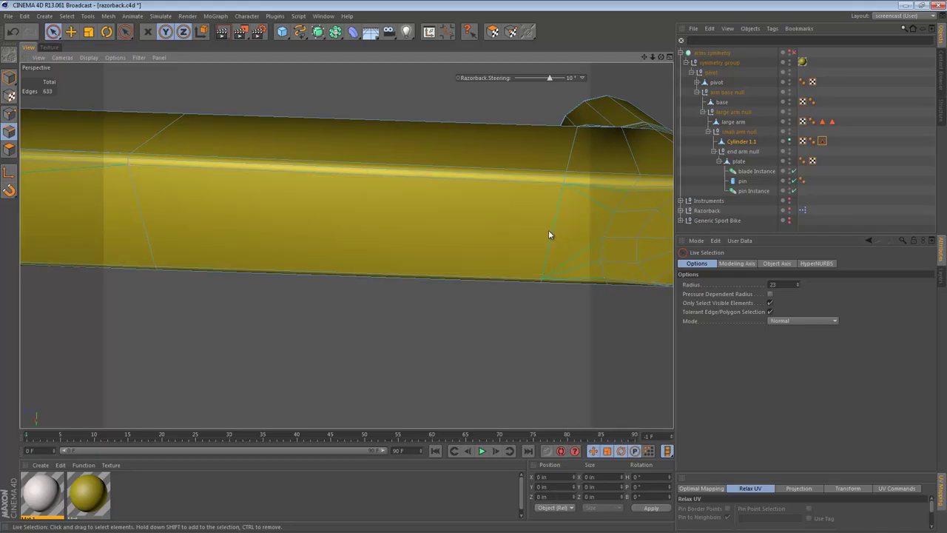
- Knife a lengthwise edge along the flat face from the cut beside the near cylinder to the arm's middle cross edge
right_click_drag(553, 225, 466, 215, "alt")
middle_click_drag(462, 213, 607, 211, "alt")
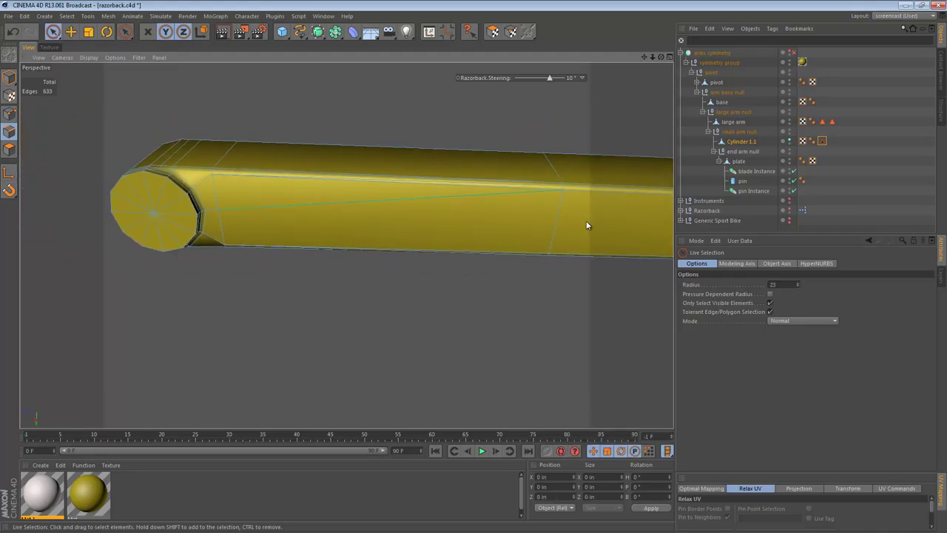
right_click_drag(586, 220, 506, 207, "alt")
middle_click_drag(506, 212, 376, 205, "alt")
key("k")
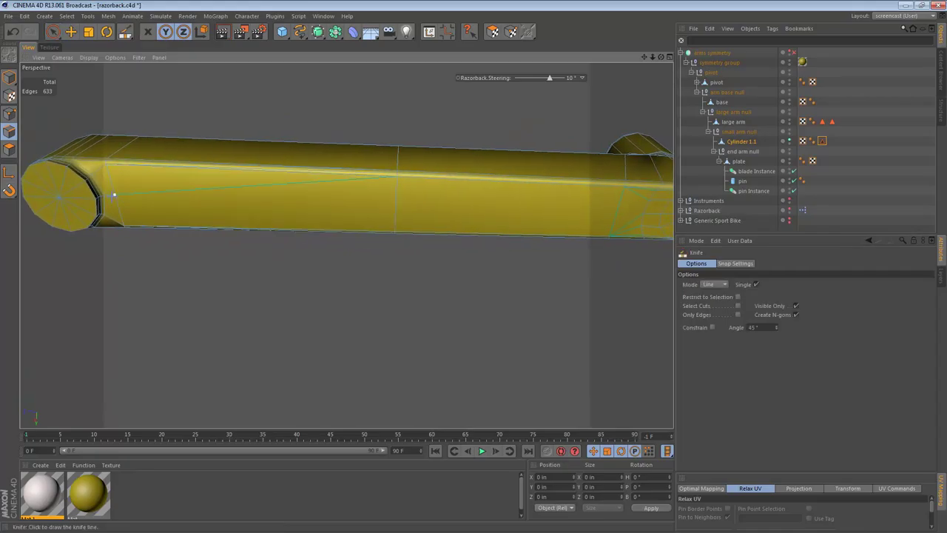
left_click_drag(137, 195, 396, 201)
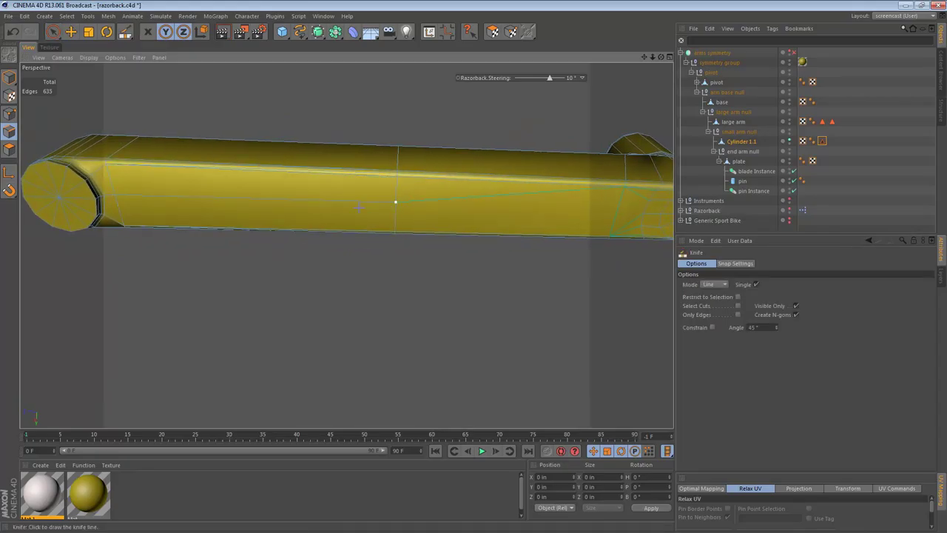
- Select the two long edges inside one bevel strip between the near cross edge and the middle cross edge and dissolve them
middle_click_drag(230, 190, 348, 230, "alt")
right_click_drag(396, 213, 487, 227, "alt")
middle_click_drag(496, 229, 359, 237, "alt")
mouse_move(488, 234)
left_mouse_down("alt")
mouse_move(491, 251)
mouse_move(472, 284)
mouse_move(457, 243)
mouse_move(413, 225)
left_mouse_up("alt")
key("e")
left_click(404, 217)
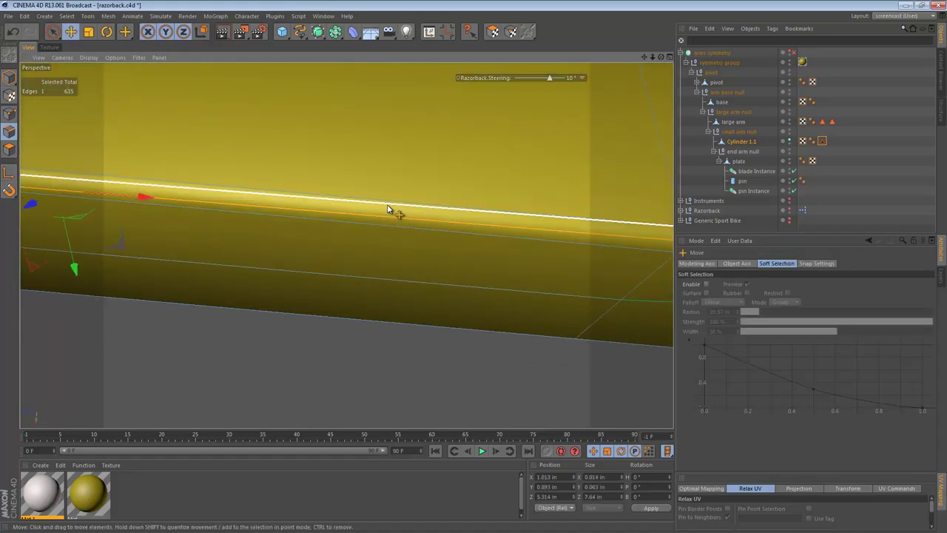
left_click(388, 208, "shift")
key("u")
key("z")
- Knife a single straight edge along that bevel strip from the near cross edge to the arm's middle cross edge
right_click_drag(457, 222, 352, 225, "alt")
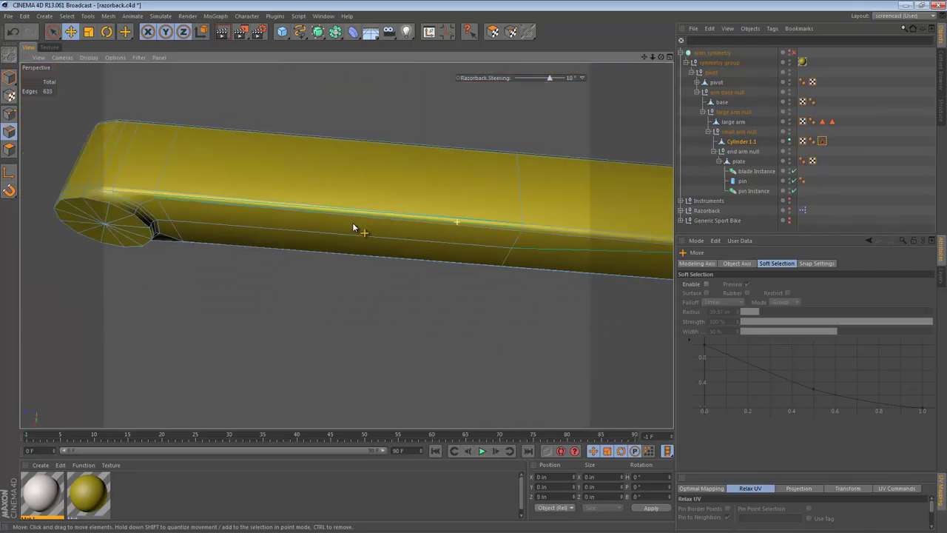
mouse_move(352, 222)
left_mouse_down("alt")
mouse_move(363, 224)
mouse_move(353, 224)
left_mouse_up("alt")
left_click(353, 224)
key("k")
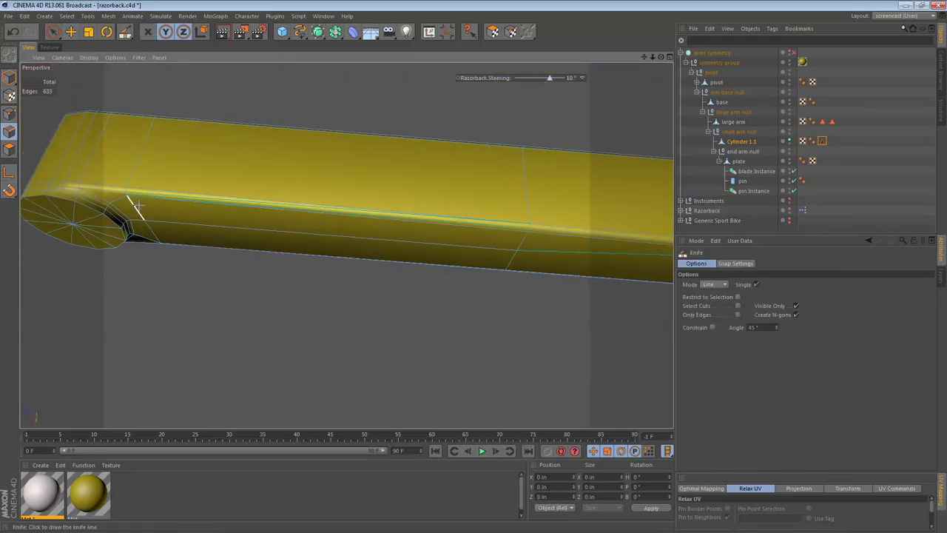
right_click_drag(133, 197, 185, 207, "alt")
middle_click_drag(190, 208, 169, 219, "alt")
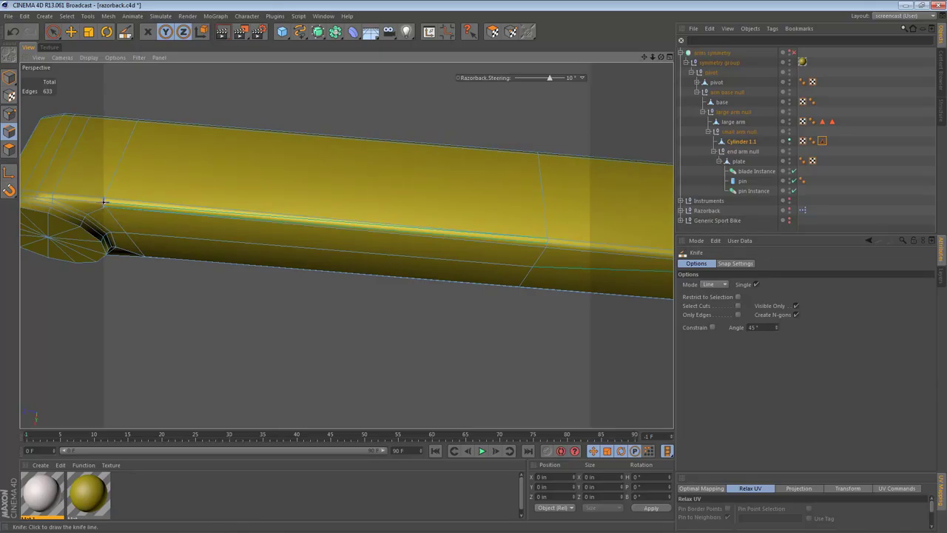
left_click_drag(114, 201, 548, 249)
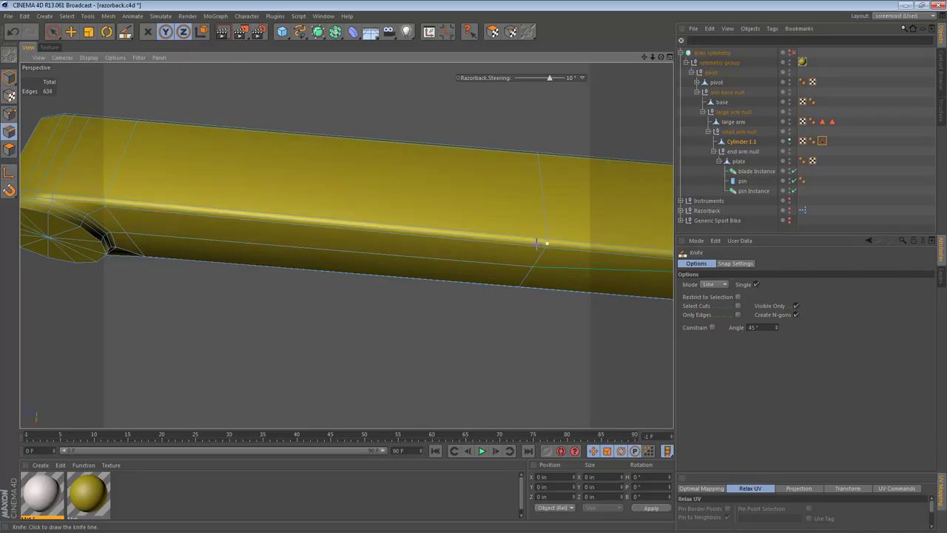
- Delete the two long edges inside the opposite bevel strip between the near and middle cross edges
left_click_drag(376, 254, 472, 285, "alt")
key("e")
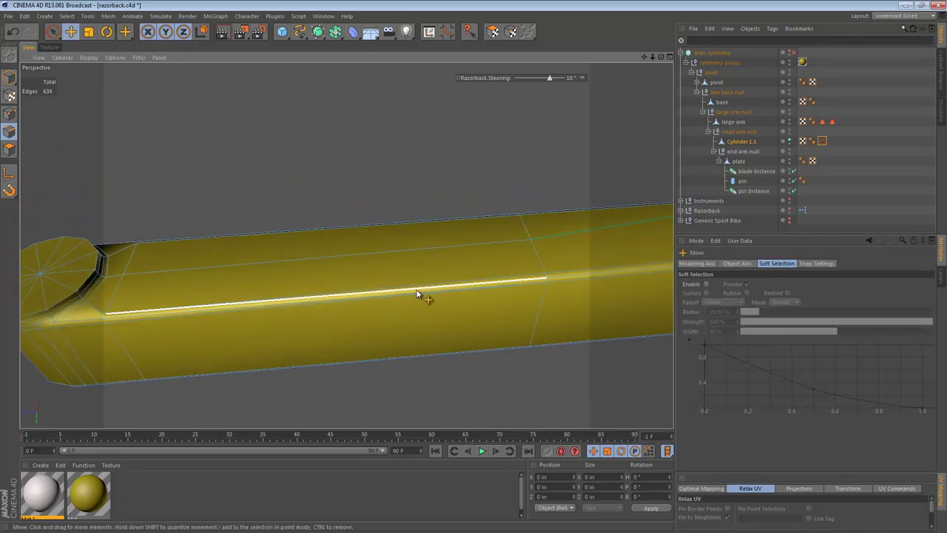
left_click(435, 290)
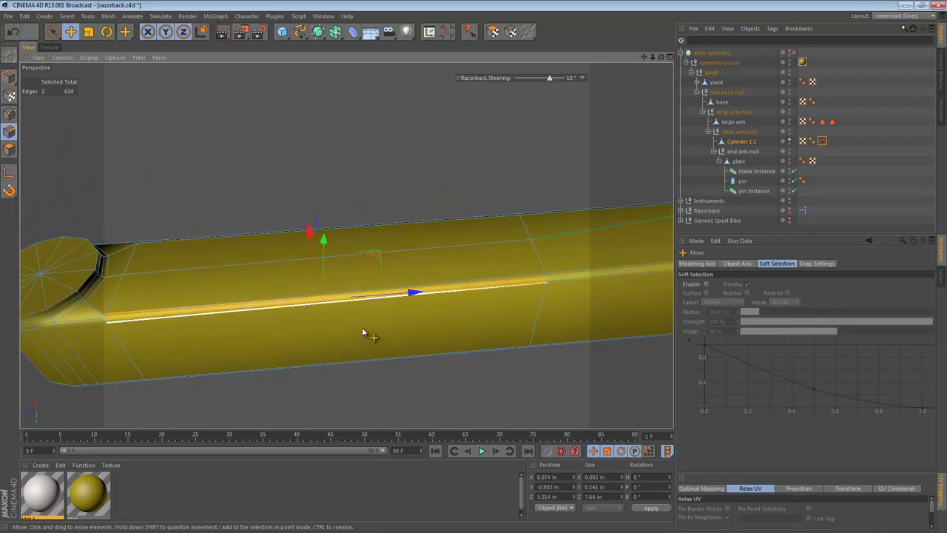
key("Delete")
- Knife a single edge along the opposite bevel strip between the near and middle cross edges
key("k")
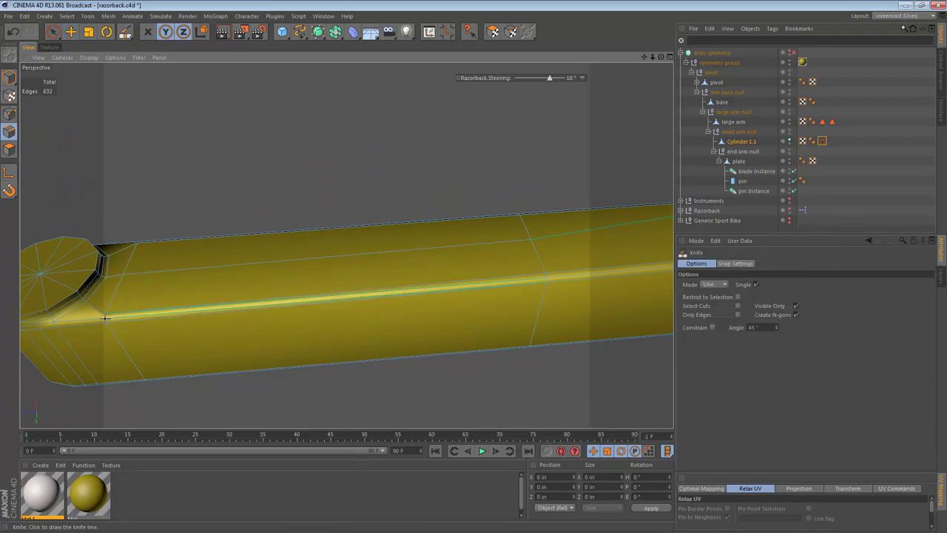
right_click_drag(104, 318, 116, 317, "alt")
middle_click_drag(182, 323, 178, 333, "alt")
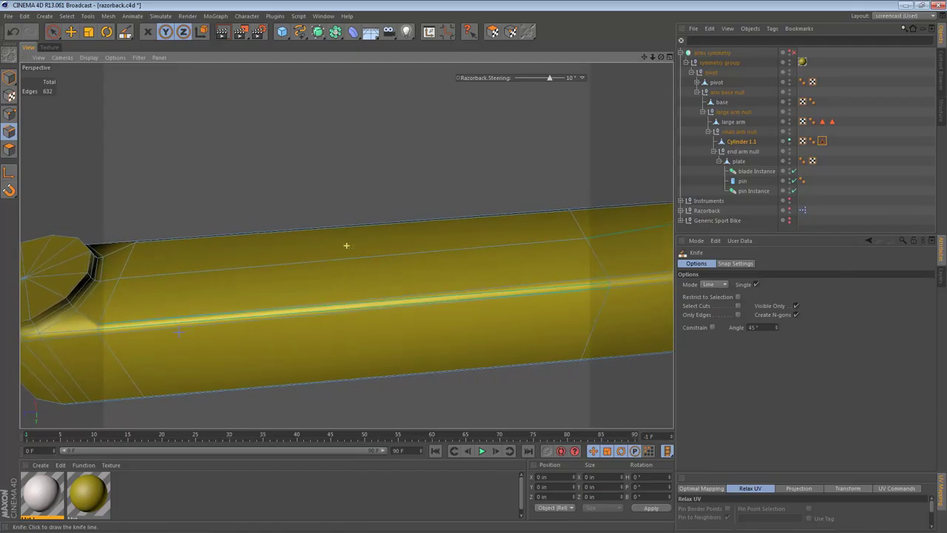
mouse_move(98, 327)
left_mouse_down()
mouse_move(434, 321)
mouse_move(610, 282)
left_mouse_up()
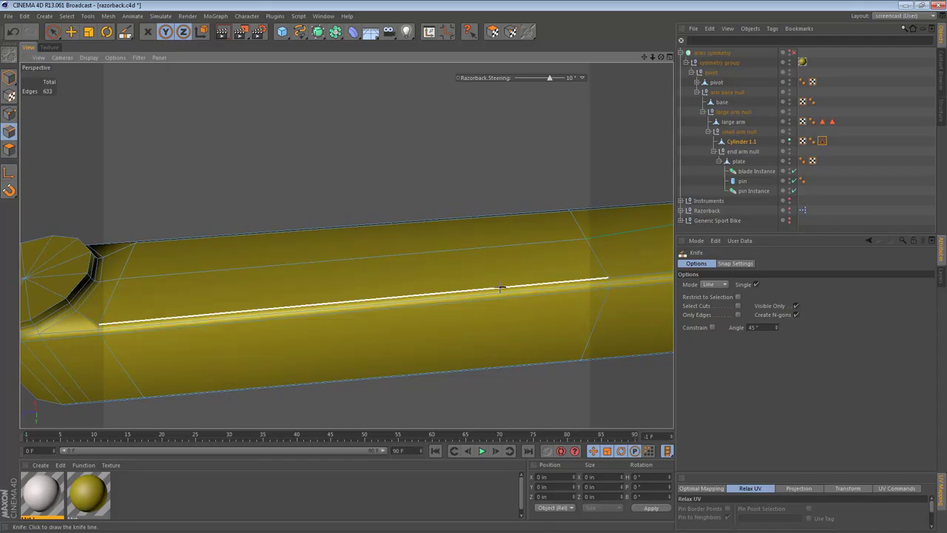
- Select the four bevel points beside the notch at one corner of the near cylinder and smooth them with the Brush tool
left_click_drag(235, 291, 223, 198, "alt")
right_click_drag(136, 359, 214, 343, "alt")
left_click(9, 99)
left_click(9, 113)
key("space")
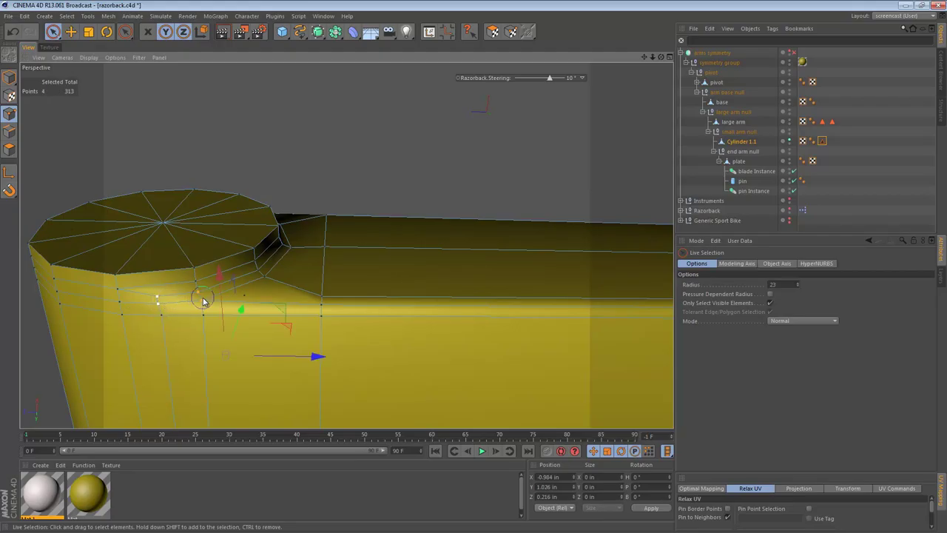
left_click(205, 302)
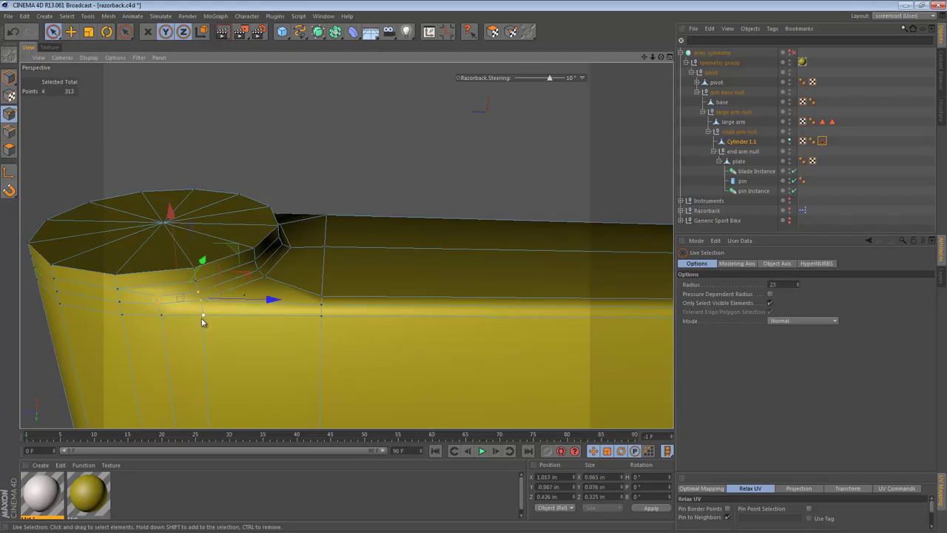
key("m")
key("c")
mouse_move(205, 298)
left_mouse_down("alt")
mouse_move(211, 406)
mouse_move(212, 302)
left_mouse_up("alt")
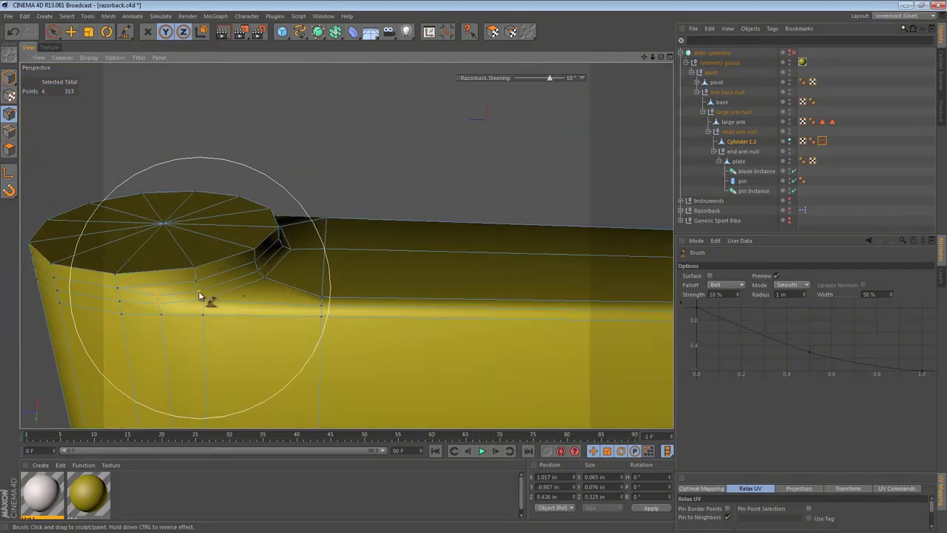
mouse_move(199, 295)
left_mouse_down()
mouse_move(178, 303)
mouse_move(235, 426)
mouse_move(250, 88)
mouse_move(305, 237)
mouse_move(261, 277)
mouse_move(244, 209)
left_mouse_up()
- Select the four matching bevel points at the opposite corner of the near cylinder and smooth them with the Brush tool
key("9")
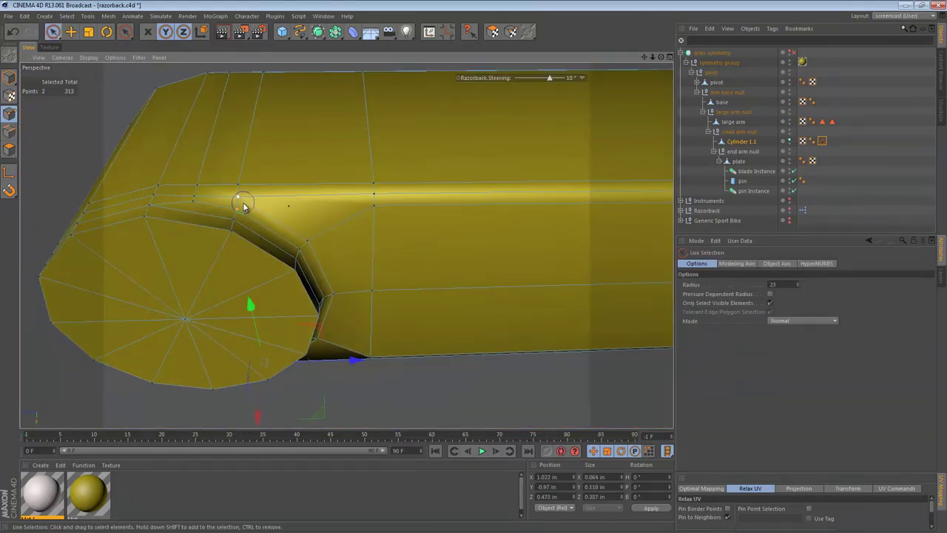
key("m")
key("c")
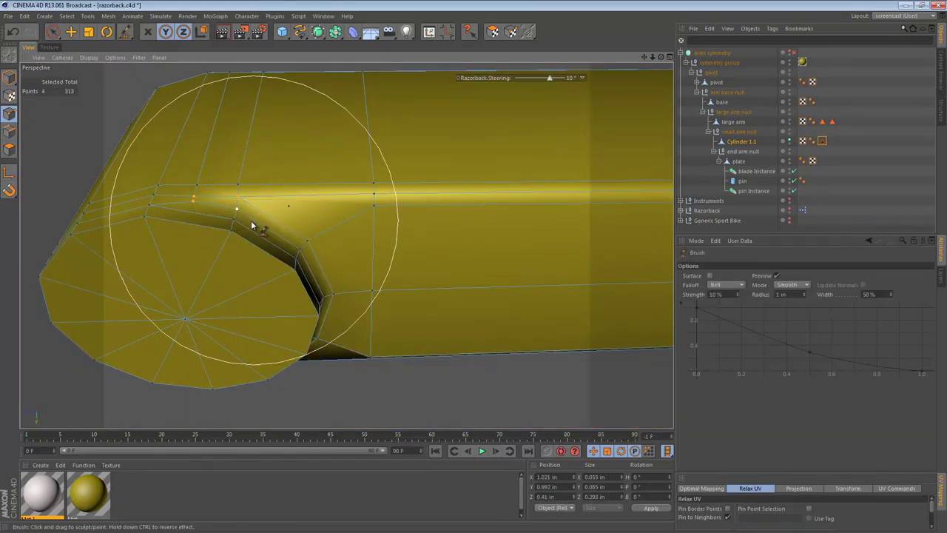
left_click_drag(231, 214, 221, 207)
- Try to scale the two outer points of the cross edge beside the near cylinder closer together, to about 69%
mouse_move(302, 224)
left_mouse_down("alt")
mouse_move(302, 141)
mouse_move(316, 332)
mouse_move(306, 158)
mouse_move(446, 256)
left_mouse_up("alt")
right_click_drag(446, 253, 416, 245, "alt")
middle_click_drag(415, 245, 324, 185, "alt")
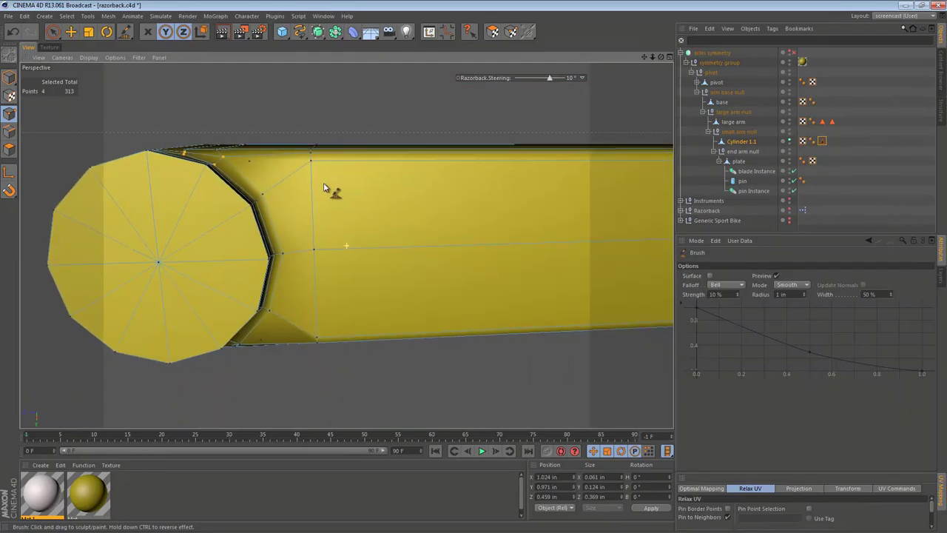
left_click_drag(324, 190, 319, 182)
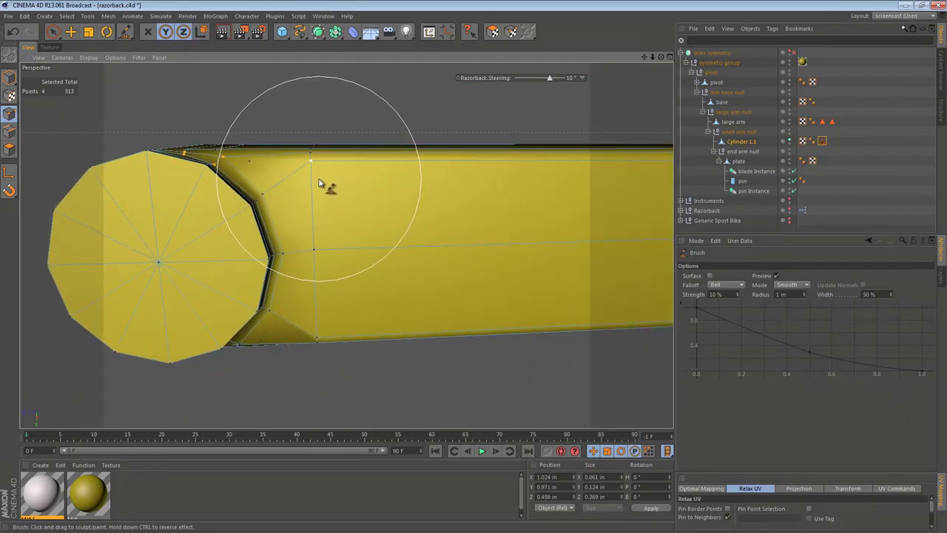
key("space")
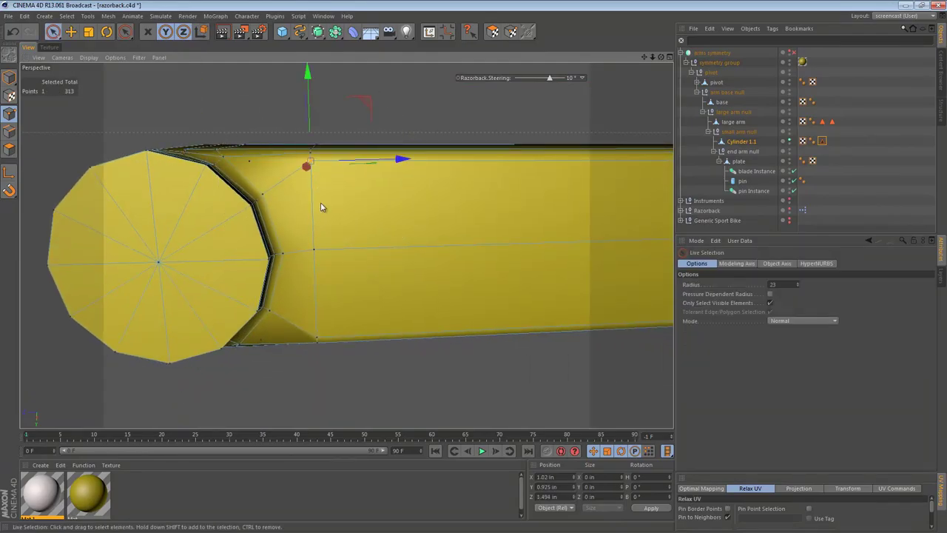
left_click(322, 331, "shift")
key("t")
left_click_drag(475, 305, 326, 304)
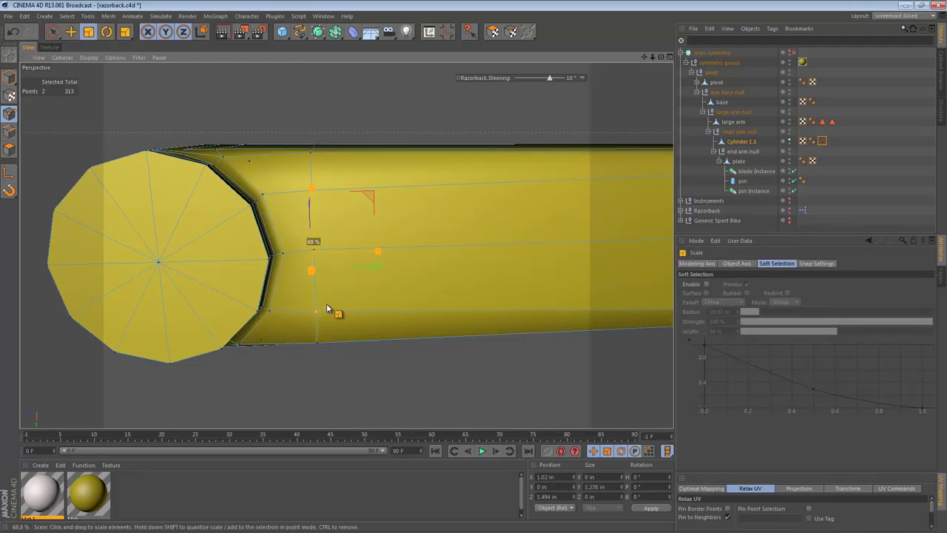
right_click_drag(484, 260, 318, 262, "alt")
middle_click_drag(467, 260, 291, 265, "alt")
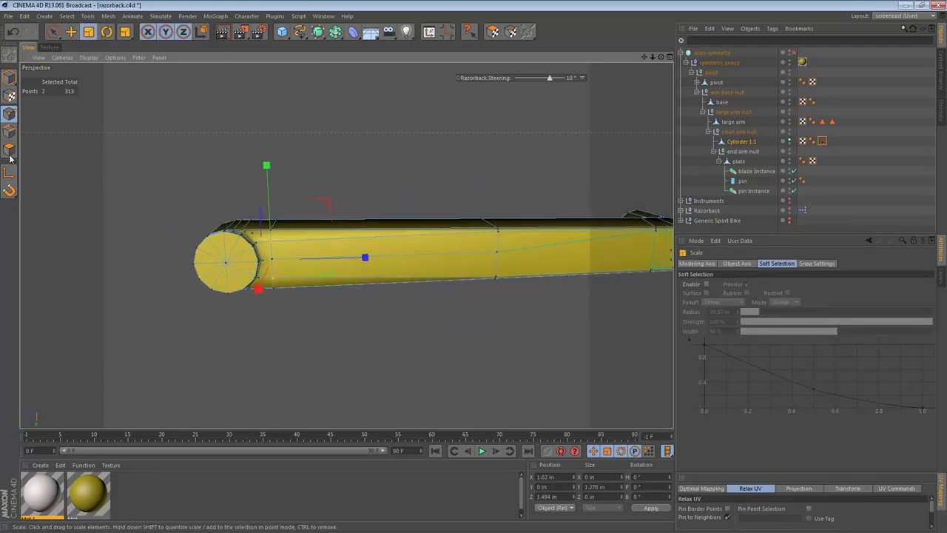
left_click(9, 79)
left_click(129, 149)
left_click_drag(181, 173, 304, 257, "alt")
left_click(302, 259)
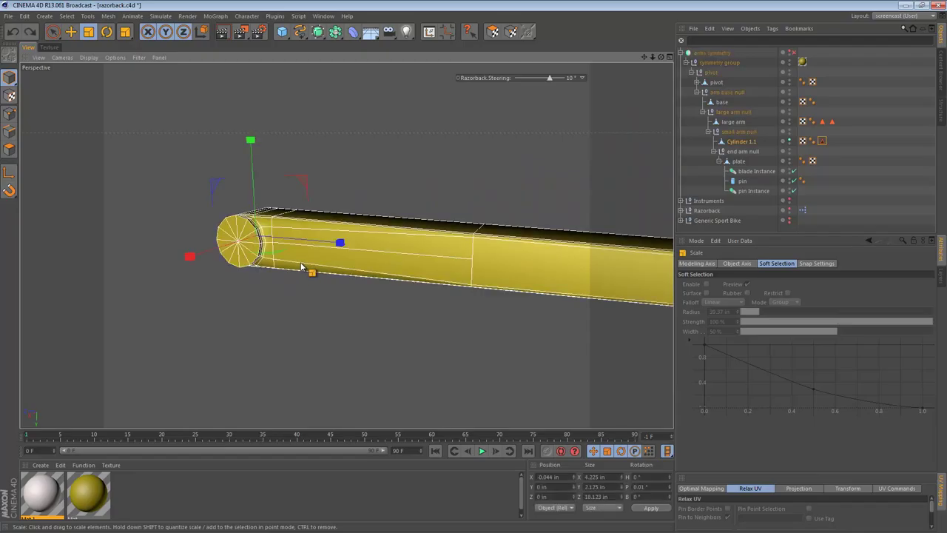
- Knife the flat face lengthwise from the middle cross edge to the far cylinder's rim, and across between the two bevels just before the rim
key("o")
middle_click_drag(369, 260, 256, 253, "alt")
right_click_drag(319, 268, 385, 273, "alt")
middle_click_drag(442, 283, 415, 282, "alt")
right_click_drag(415, 282, 372, 298, "alt")
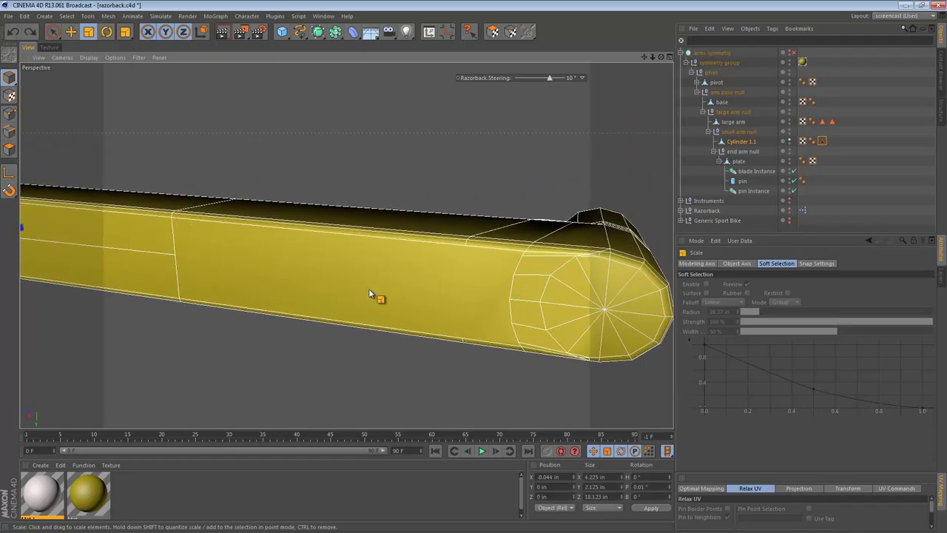
key("k")
left_click(9, 113)
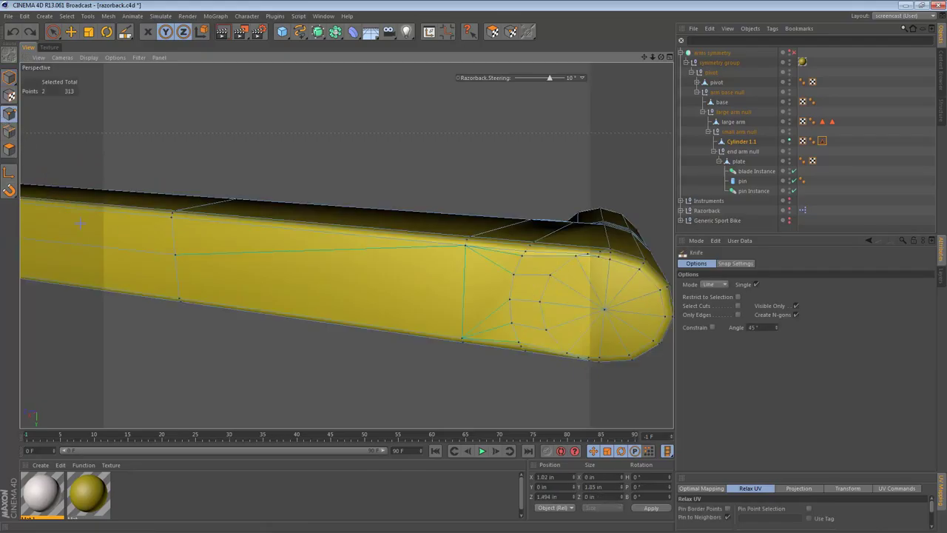
left_click_drag(175, 255, 508, 298)
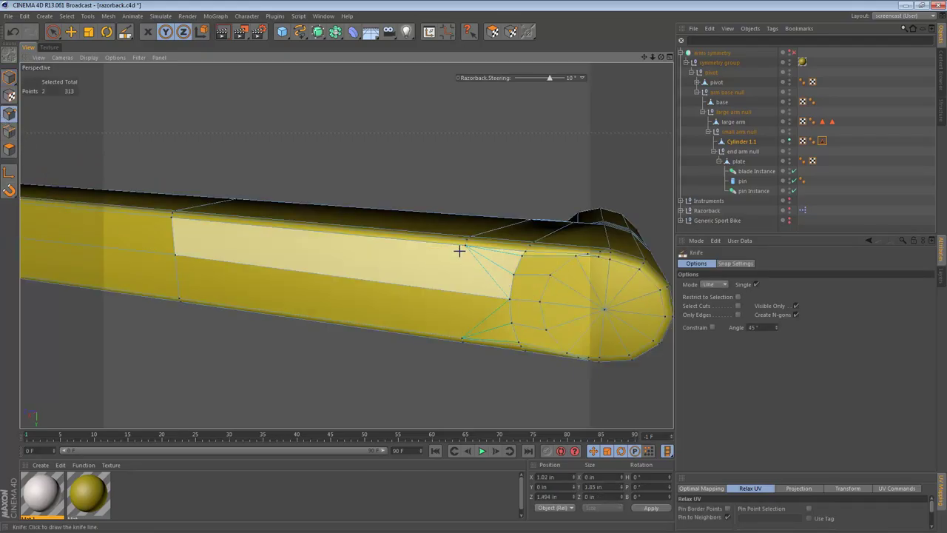
left_click_drag(465, 246, 462, 337)
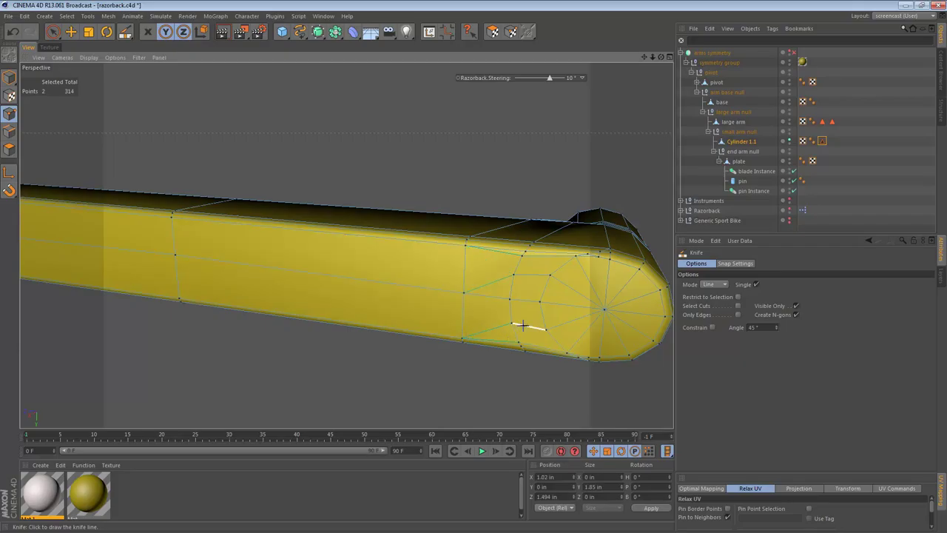
- Select the two neighbouring bevel points at one corner of the far cylinder and weld them onto the corner point
right_click_drag(523, 325, 580, 326, "alt")
middle_click_drag(579, 323, 512, 324, "alt")
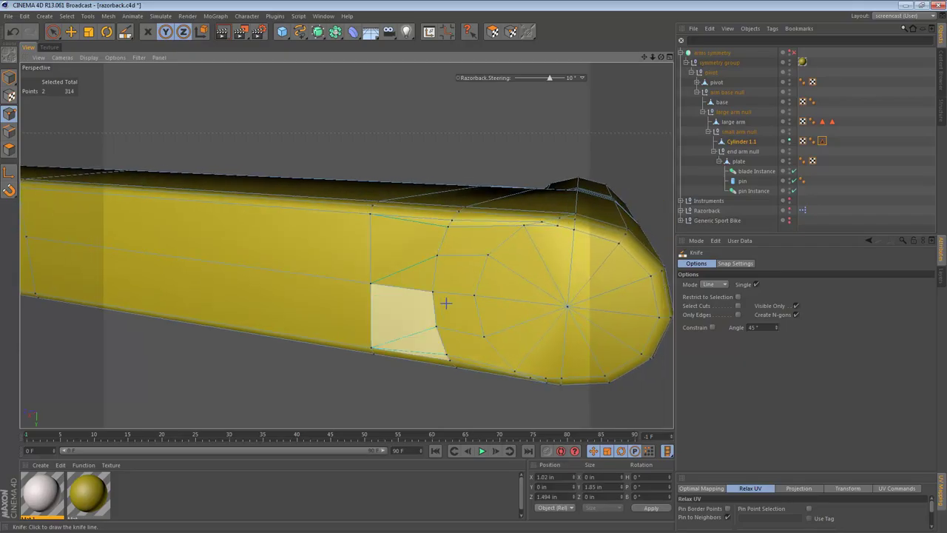
middle_click_drag(574, 306, 511, 311, "alt")
left_click_drag(511, 311, 443, 315, "alt")
right_click_drag(435, 254, 489, 261, "alt")
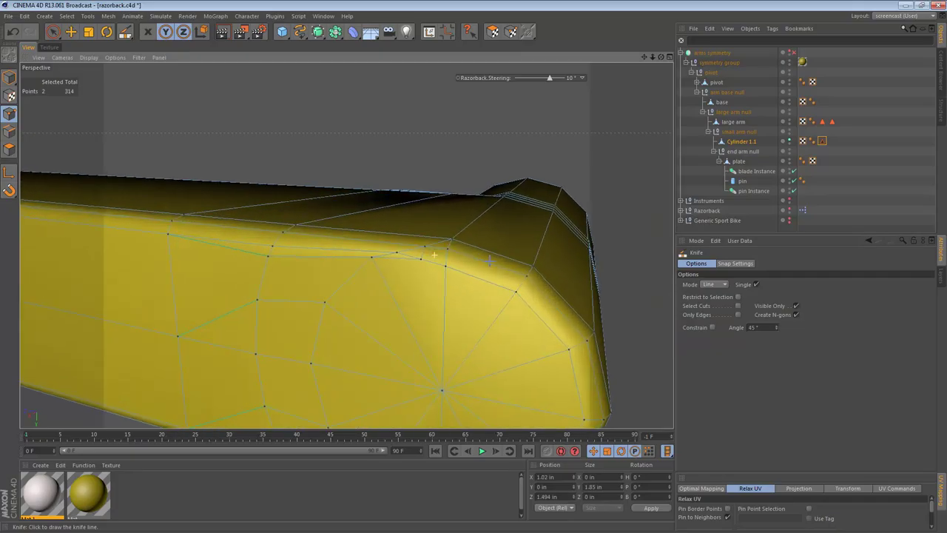
left_click_drag(434, 255, 448, 254, "alt")
key("e")
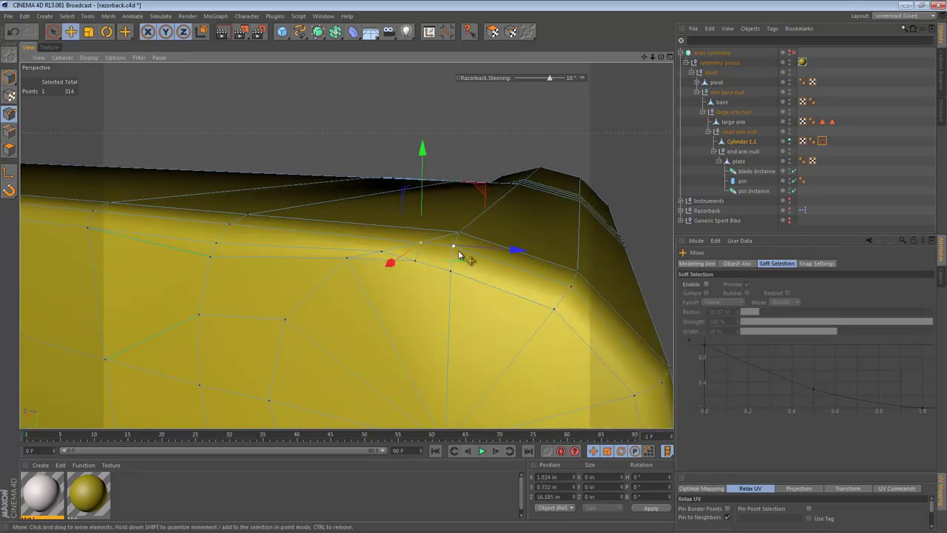
left_click(458, 253, "shift")
key("m")
key("q")
left_click(453, 247)
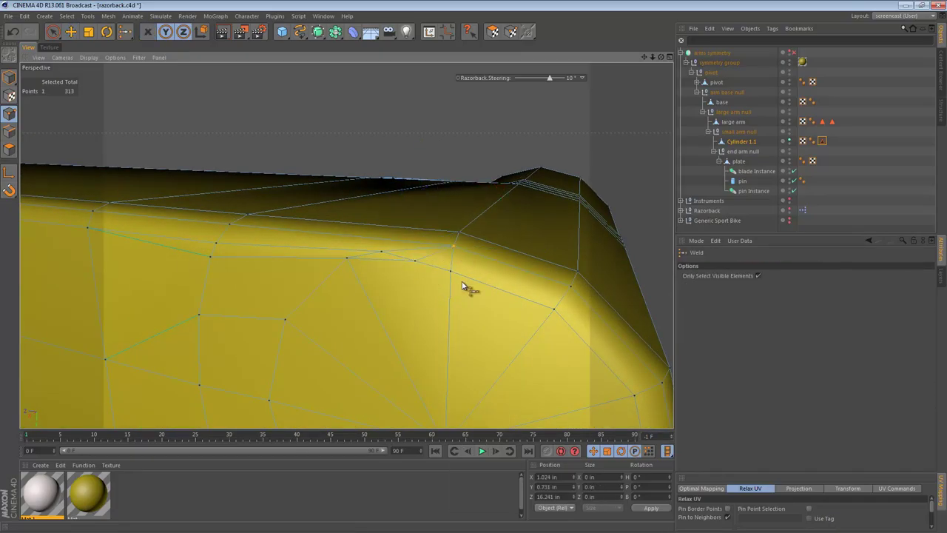
- Weld the matching pair of bevel points at the far cylinder's opposite corner onto that corner's point
left_click_drag(489, 344, 472, 130, "alt")
key("space")
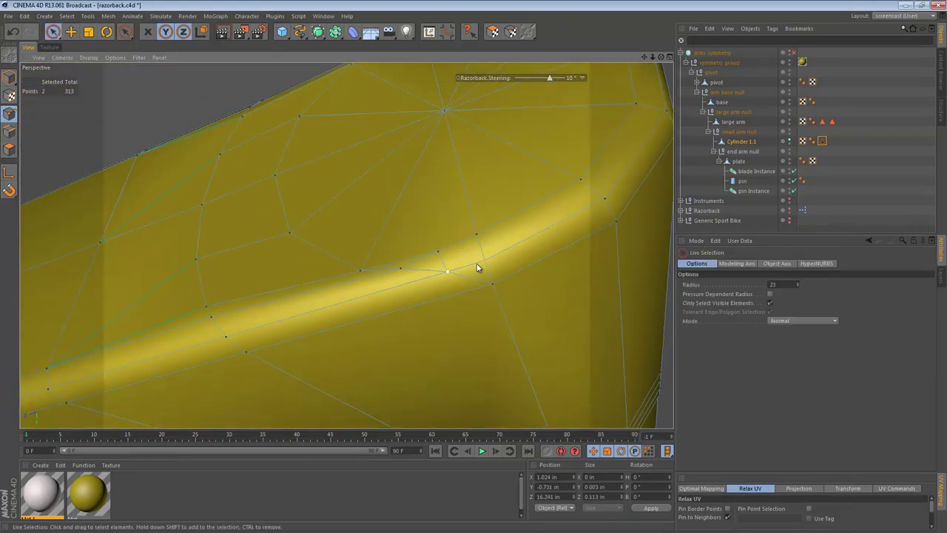
key("space")
left_click(487, 264)
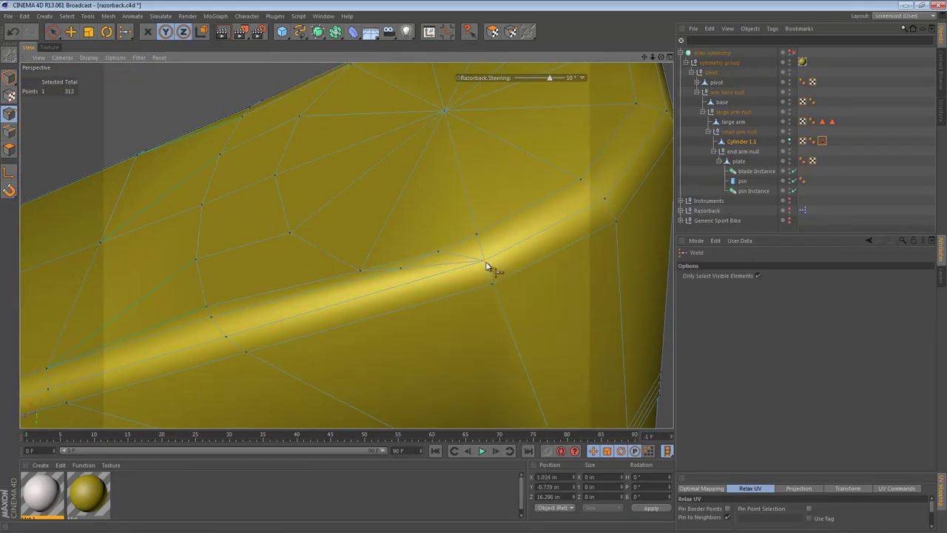
- On both sides of the far cylinder, weld the bevel's inner-edge point beside the corner onto the adjacent spoke end
mouse_move(469, 268)
left_mouse_down("alt")
mouse_move(457, 268)
mouse_move(493, 311)
mouse_move(454, 258)
left_mouse_up("alt")
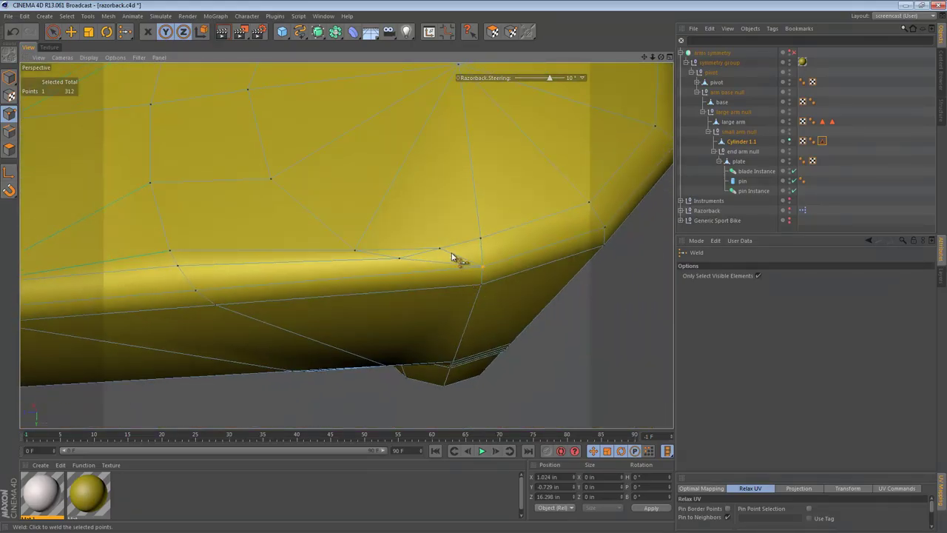
key("space")
key("m")
key("q")
left_click(481, 240)
mouse_move(481, 240)
left_mouse_down("alt")
mouse_move(496, 186)
mouse_move(474, 342)
mouse_move(463, 241)
left_mouse_up("alt")
key("space")
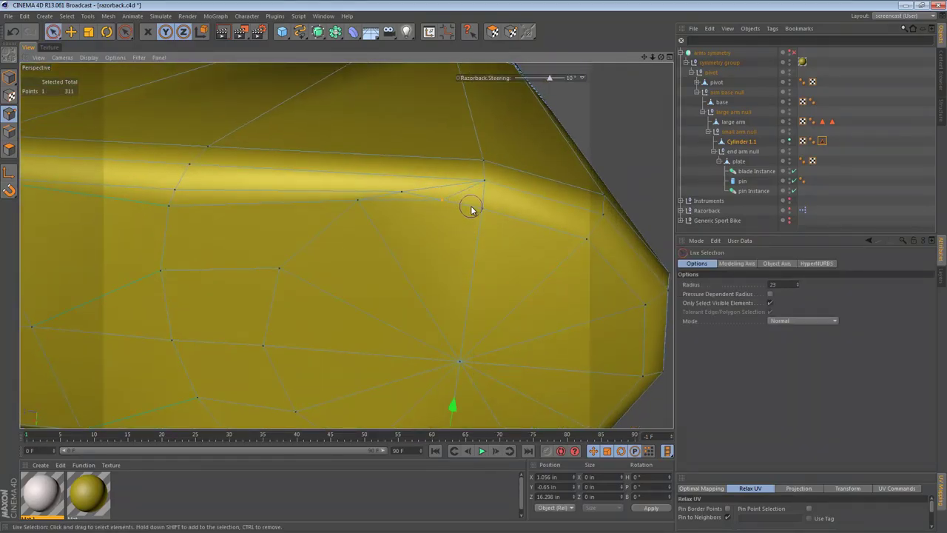
key("space")
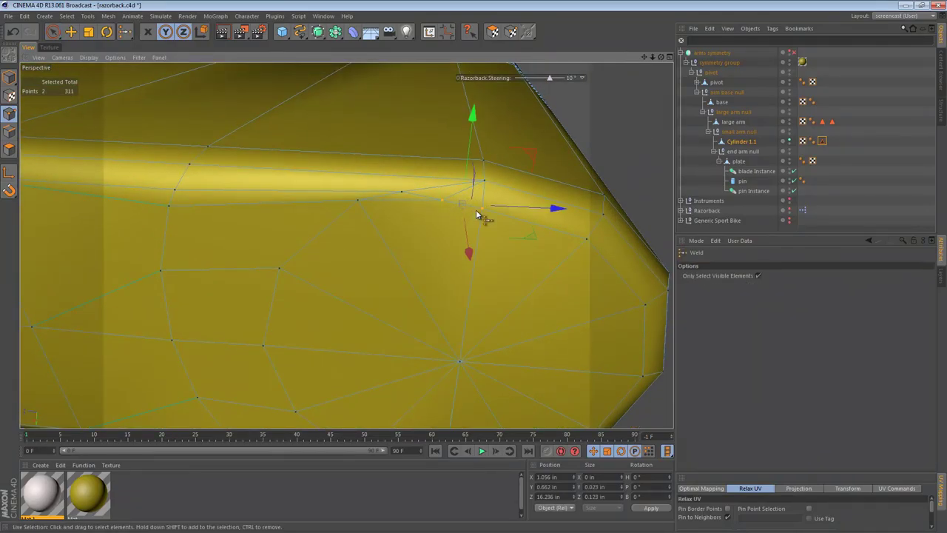
- On one side, weld the leftover bevel point onto the neighbouring rim point and the cross cut's end point onto the bevel edge
key("space")
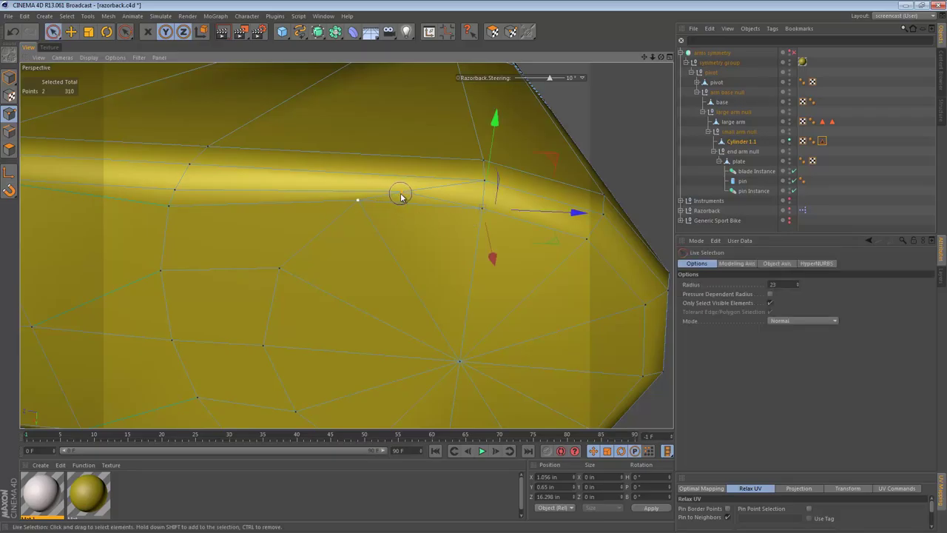
key("space")
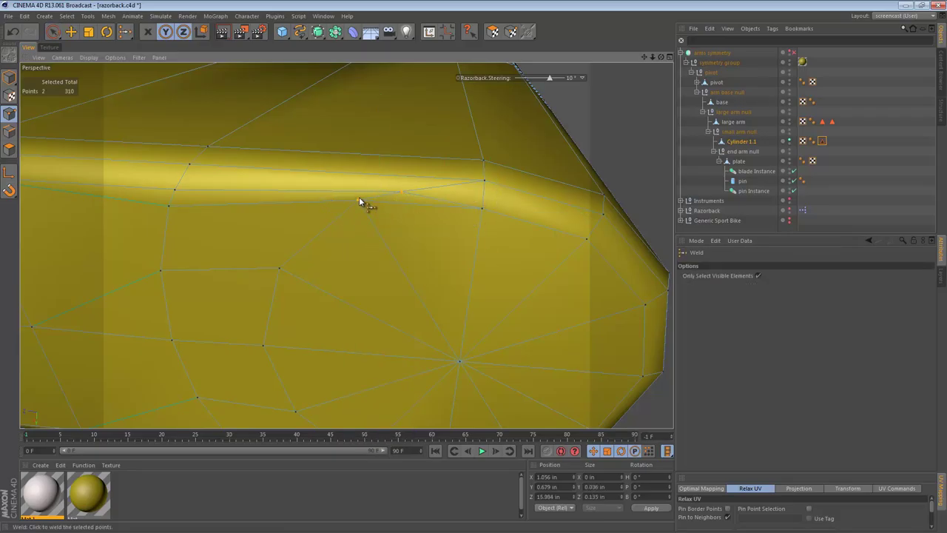
left_click(357, 200)
key("space")
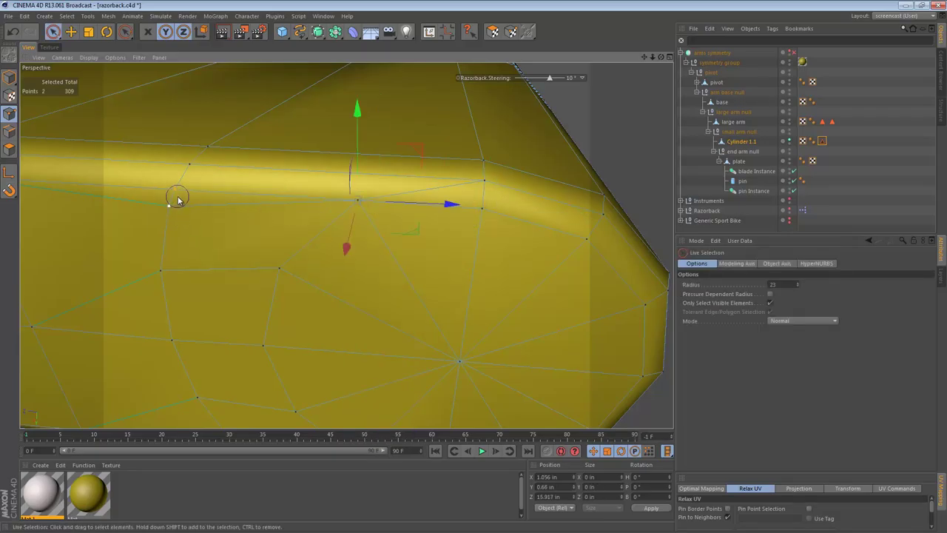
left_click_drag(177, 200, 176, 201)
key("m")
key("q")
left_click(175, 191)
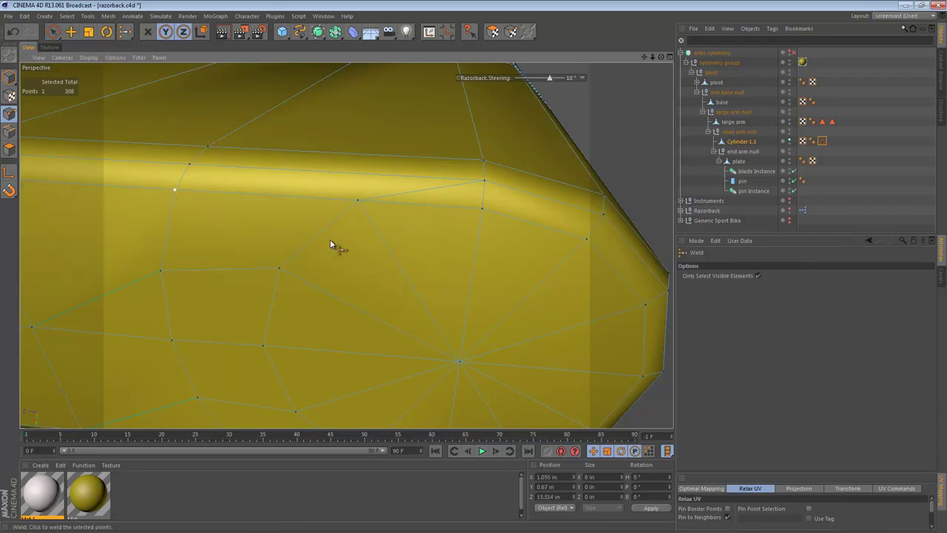
- On the opposite side, weld the cross cut's end point onto the bevel edge and the leftover bevel point onto the rim point
right_click_drag(330, 239, 295, 281, "alt")
middle_click_drag(294, 281, 304, 243, "alt")
left_click_drag(311, 259, 444, 288, "alt")
key("space")
key("space")
left_click(293, 323)
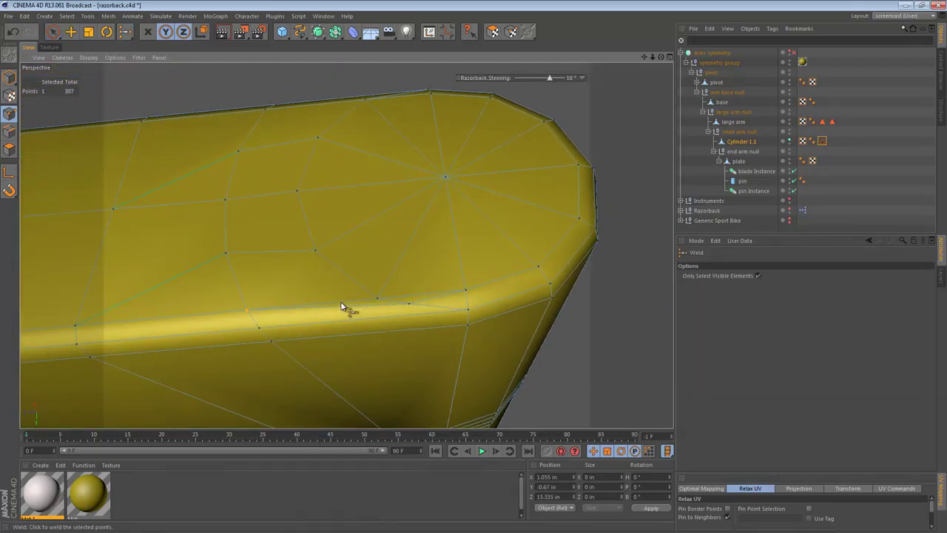
key("space")
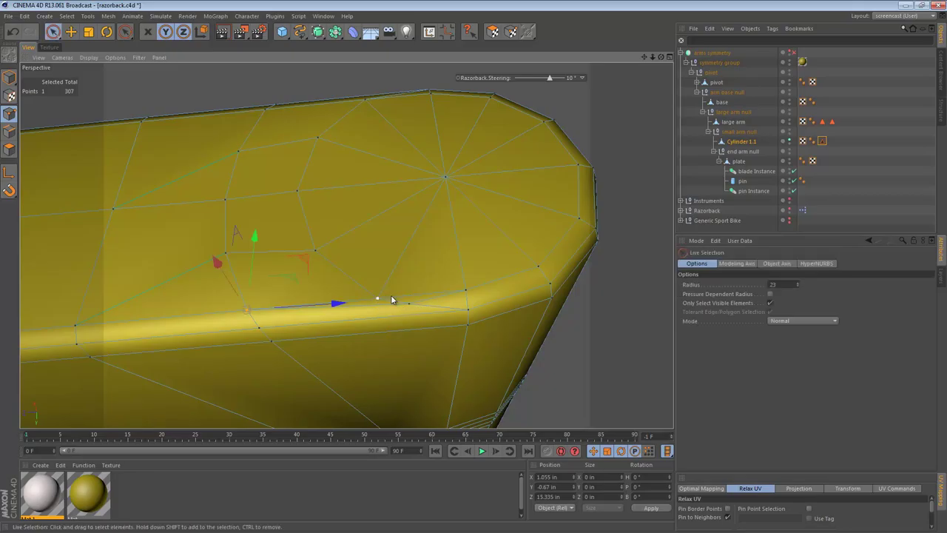
key("m")
mouse_move(411, 303)
left_mouse_down()
mouse_move(402, 275)
mouse_move(400, 345)
left_mouse_up()
key("q")
left_click(379, 302)
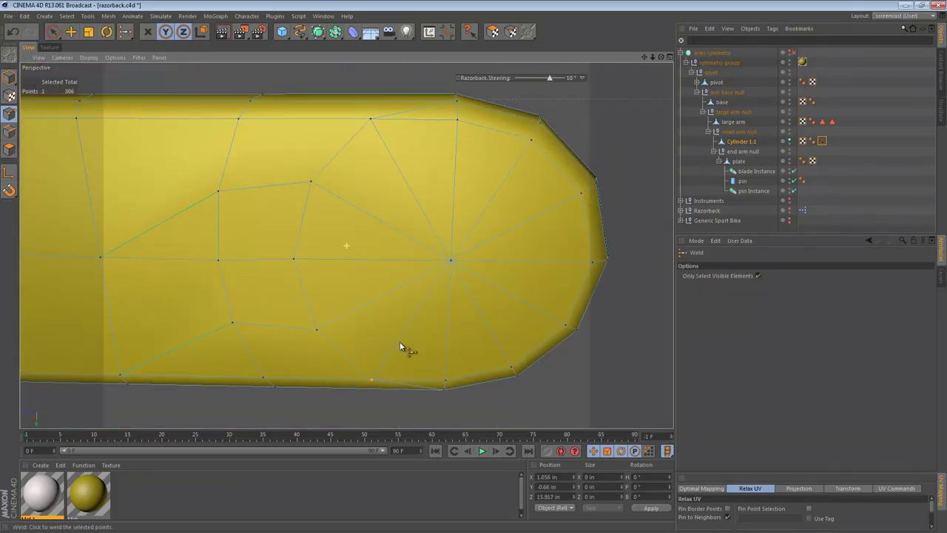
- Delete the three flat-face points of the cross cut just before the far cylinder's rim
left_click_drag(407, 258, 367, 287, "alt")
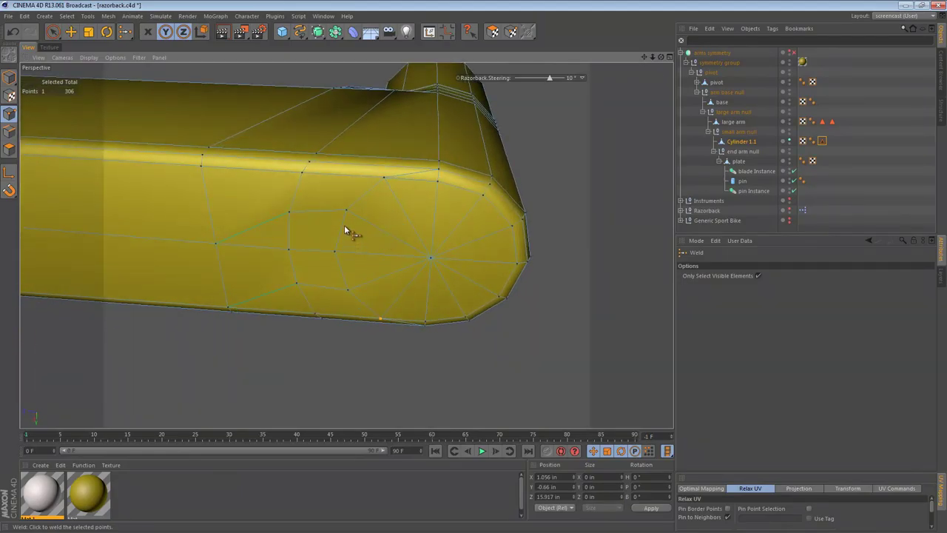
right_click_drag(343, 213, 360, 205, "alt")
key("space")
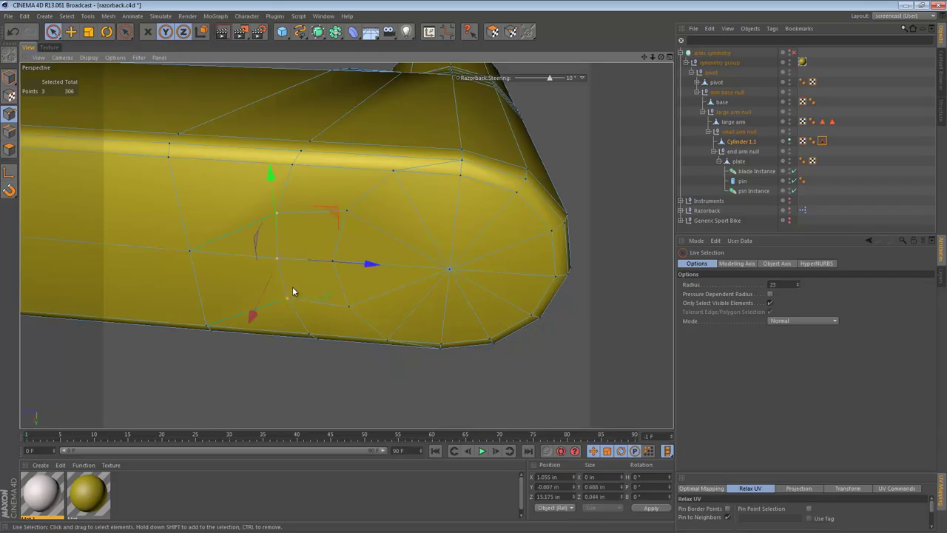
key("Delete")
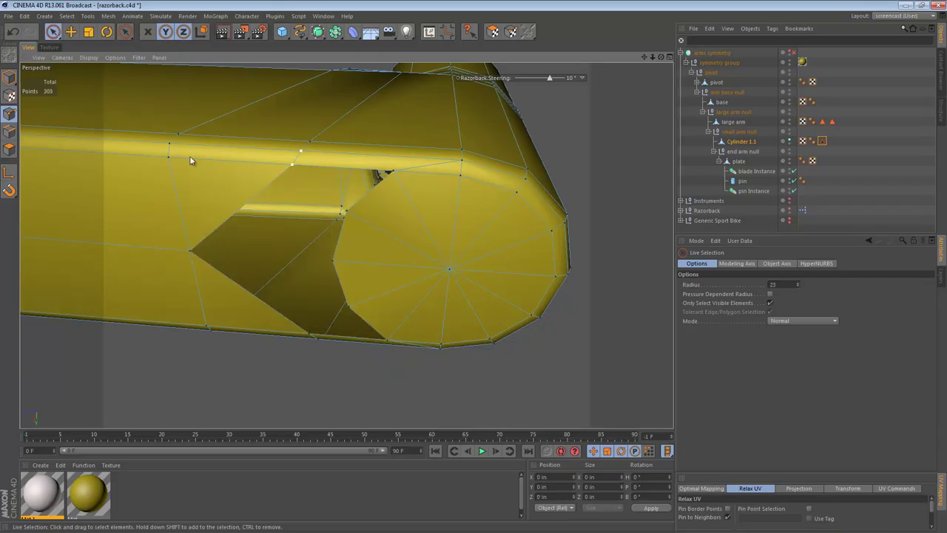
- In edge mode, weld the open bevel edge on one side of the hole to its end at the far cylinder's rim
left_click(10, 132)
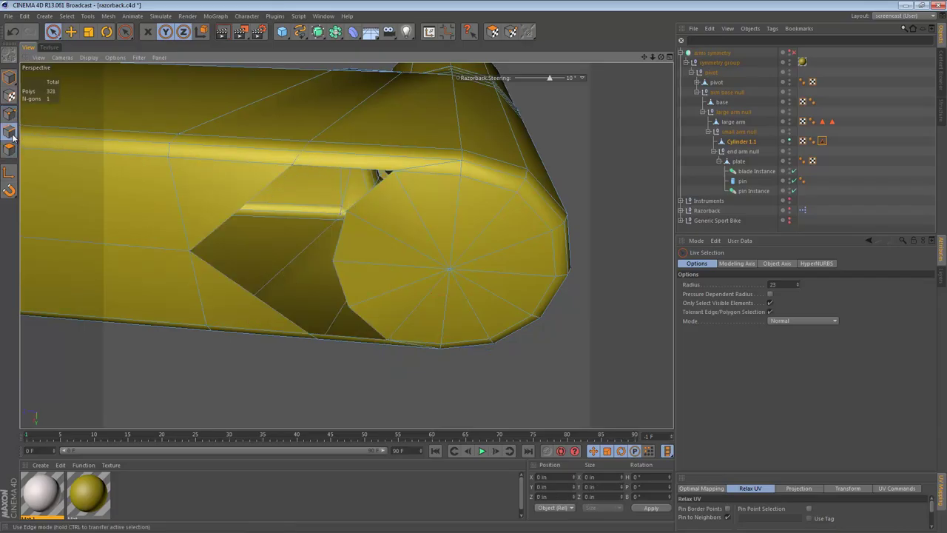
key("e")
key("m")
key("q")
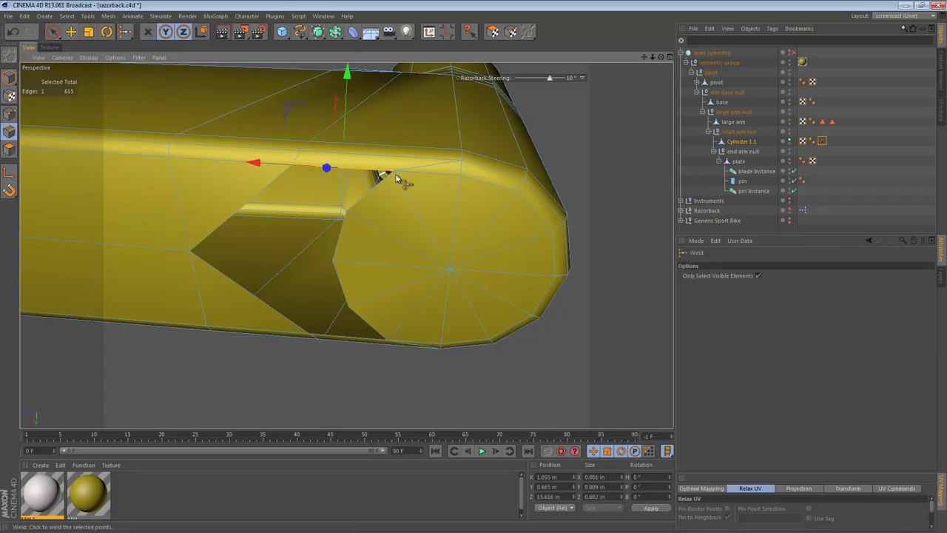
left_click(395, 176)
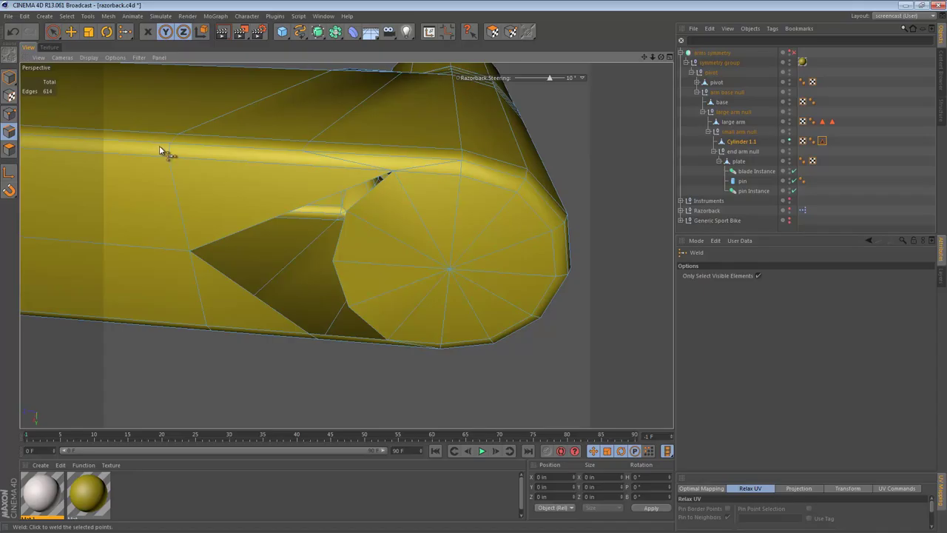
- Slide the short cross edges in both bevels toward the far cylinder by about 57%
key("m")
key("o")
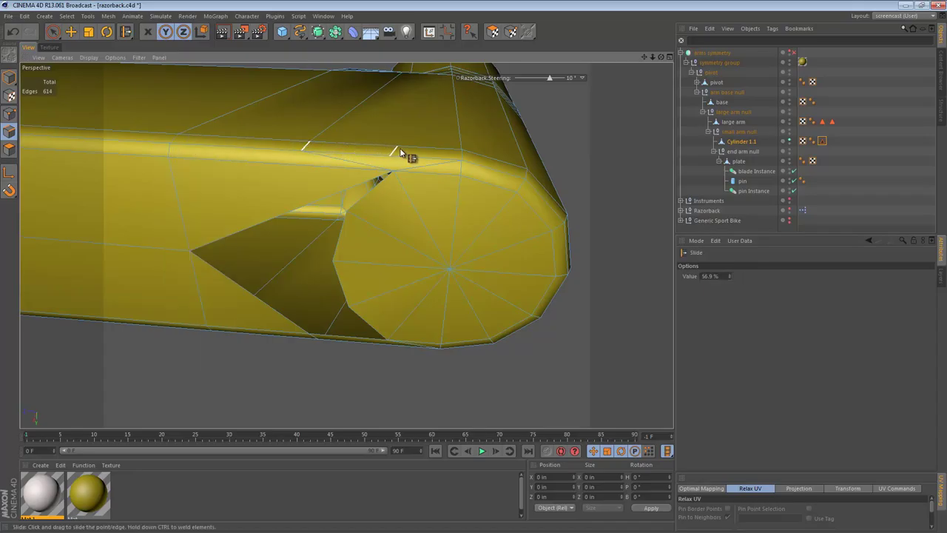
left_click_drag(426, 259, 312, 290, "alt")
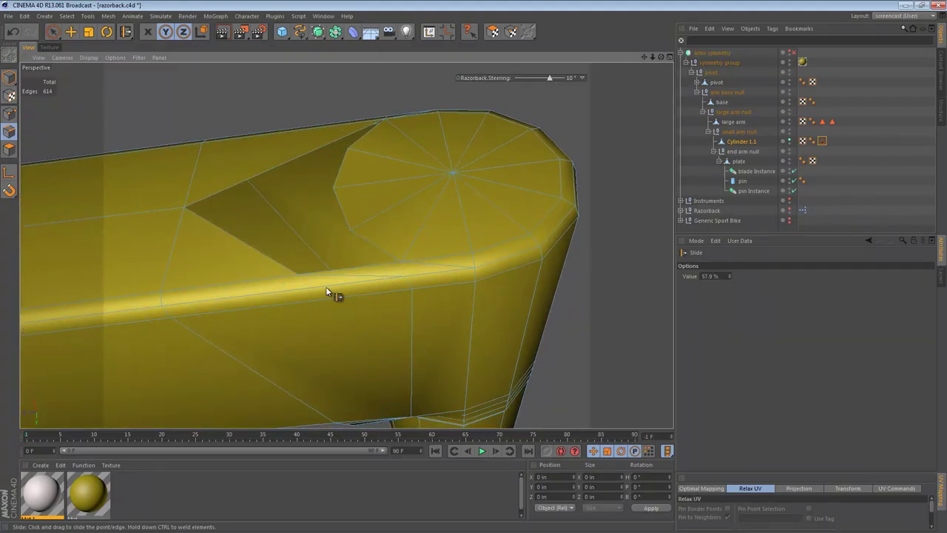
- Weld the matching open bevel edge on the opposite side of the hole to its end at the far cylinder's rim
key("e")
key("m")
key("q")
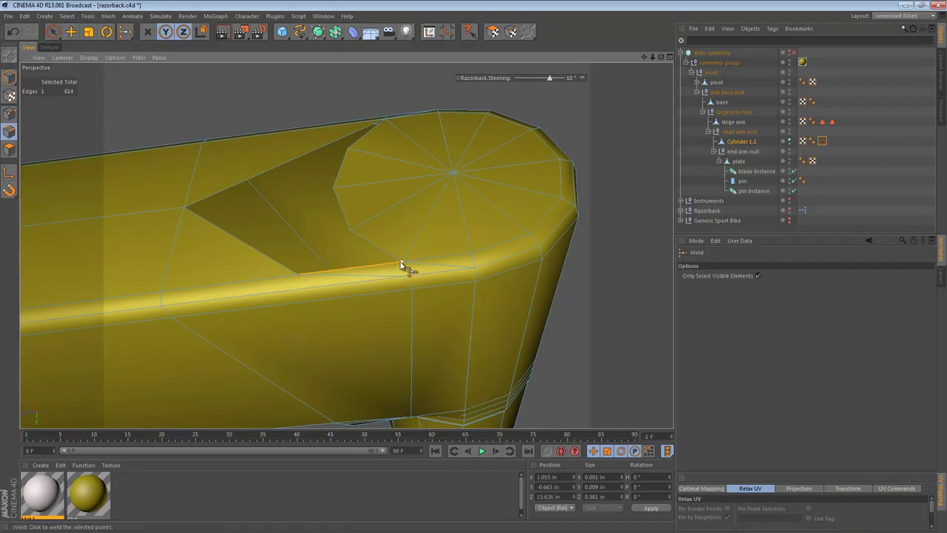
left_click(401, 259)
- Close the hole before the far cylinder with a polygon and melt the two diagonal edges running from the centre line to the bevels
left_click_drag(402, 259, 381, 315, "alt")
key("m")
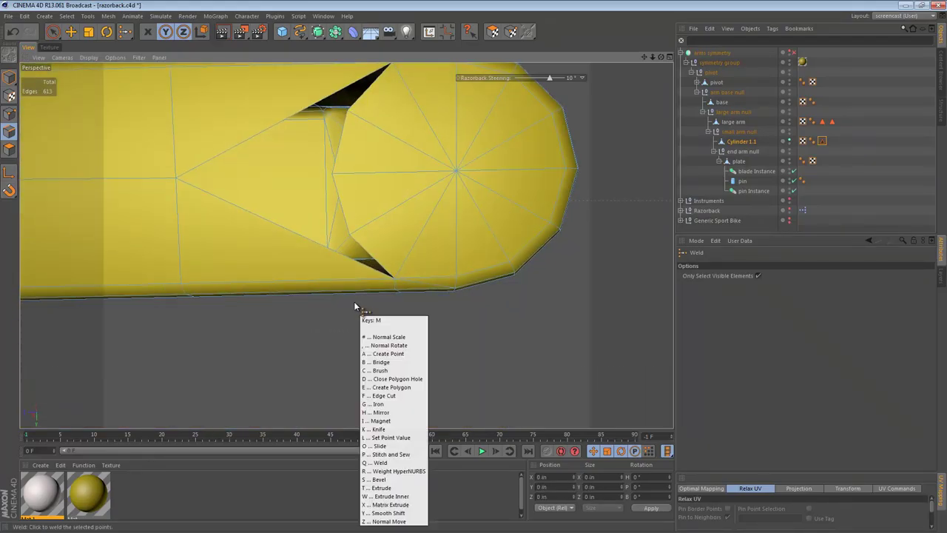
key("d")
left_click(304, 243)
key("9")
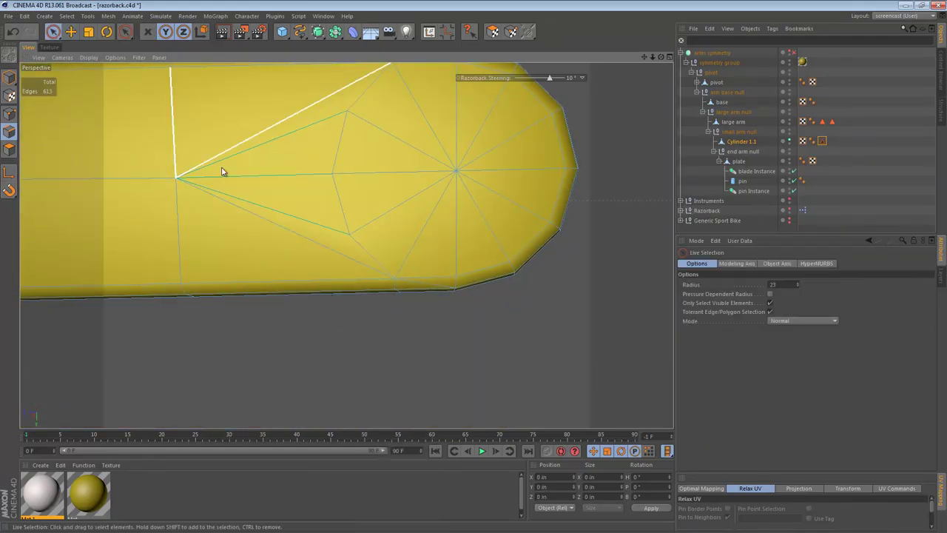
key("u")
key("z")
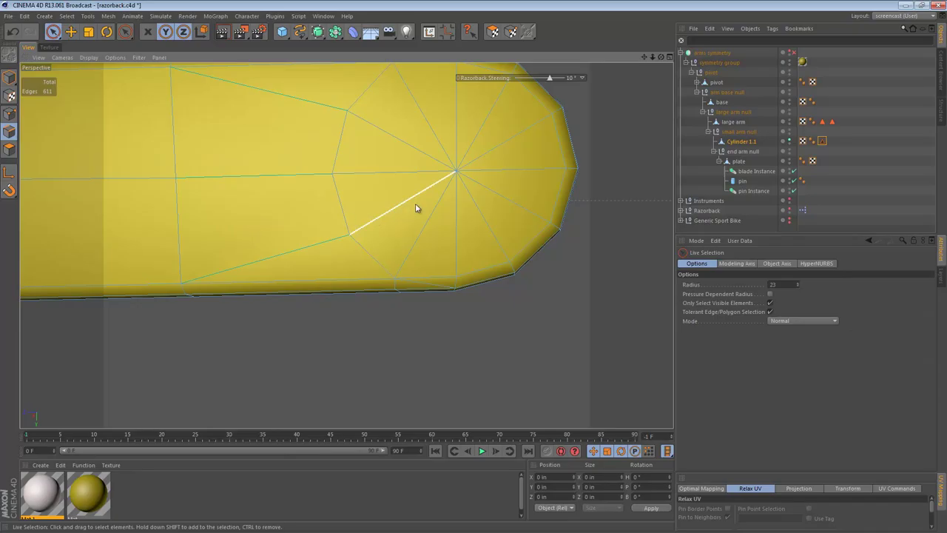
- Select the short diagonal edges in the bevels on both sides of the far cylinder's rim and melt them
right_click_drag(415, 208, 363, 194, "alt")
left_click_drag(365, 186, 319, 253, "alt")
right_click_drag(381, 188, 422, 198, "alt")
middle_click_drag(397, 188, 386, 252, "alt")
key("e")
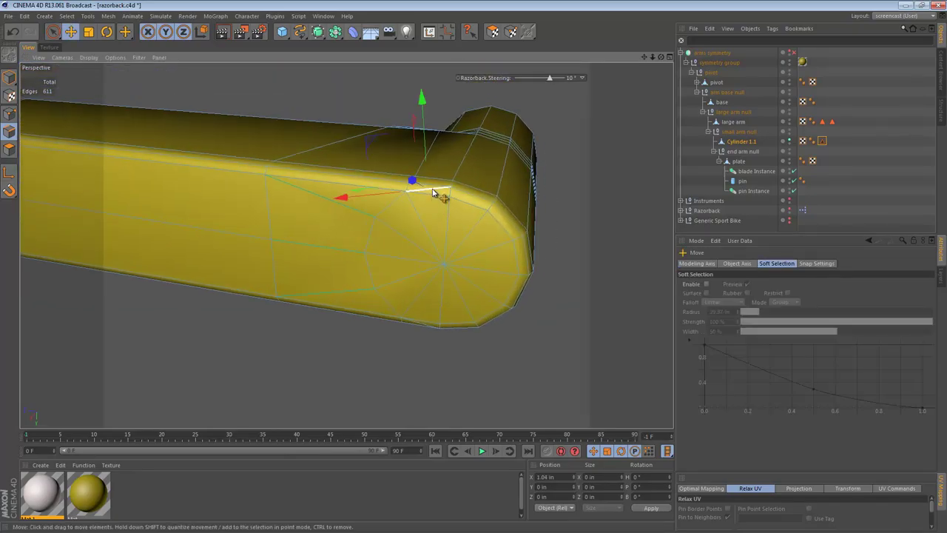
left_click(445, 291)
left_click_drag(444, 291, 435, 322, "alt")
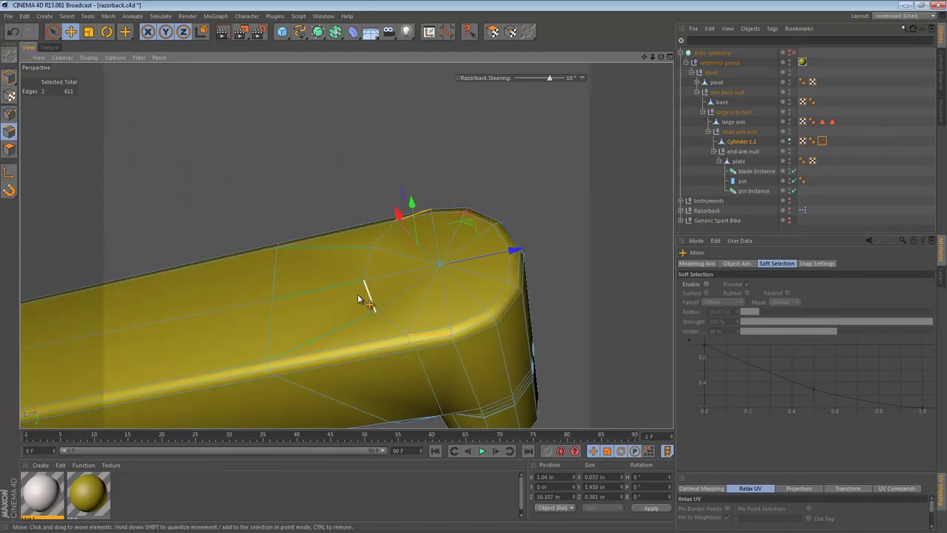
left_click_drag(370, 248, 508, 299, "alt")
- Knife lengthwise cuts on both sides of the flat face's centre line, from the far cylinder's rim to the middle cross edge
right_click_drag(508, 298, 437, 297, "alt")
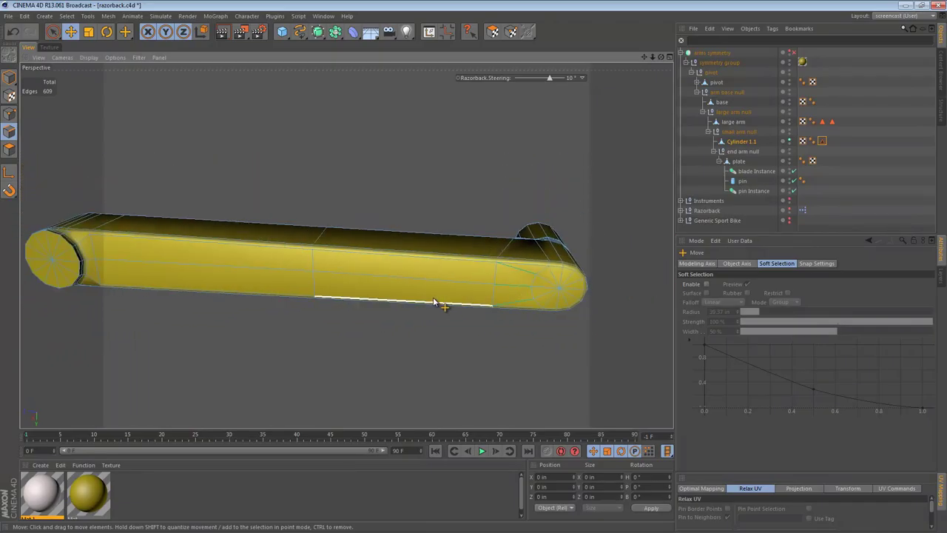
left_click_drag(438, 297, 335, 258, "alt")
key("k")
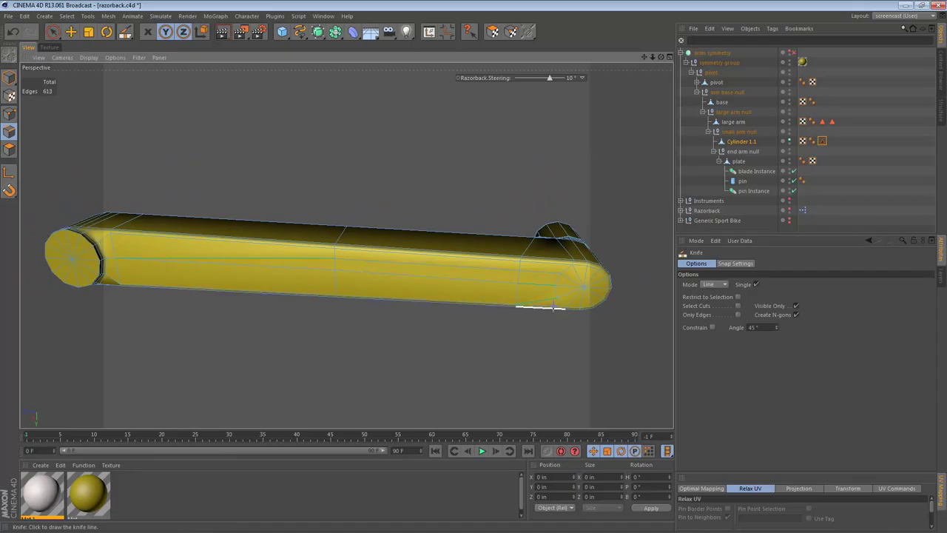
mouse_move(558, 296)
left_mouse_down()
mouse_move(342, 291)
mouse_move(335, 283)
left_mouse_up()
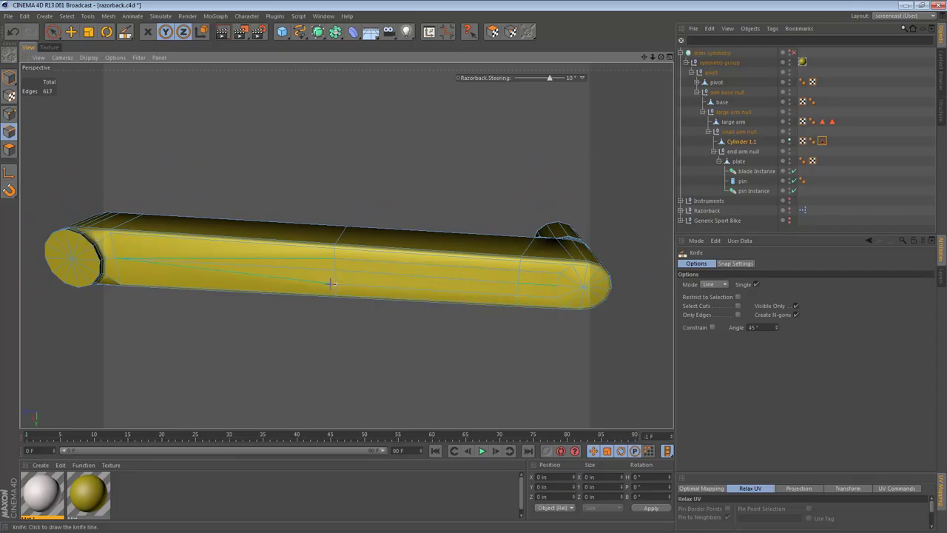
- Knife the upper lengthwise cut onward from the middle cross edge to the cross edge beside the near cylinder
right_click_drag(226, 276, 252, 274, "alt")
middle_click_drag(251, 274, 374, 284, "alt")
scroll(374, 283, "down", 1)
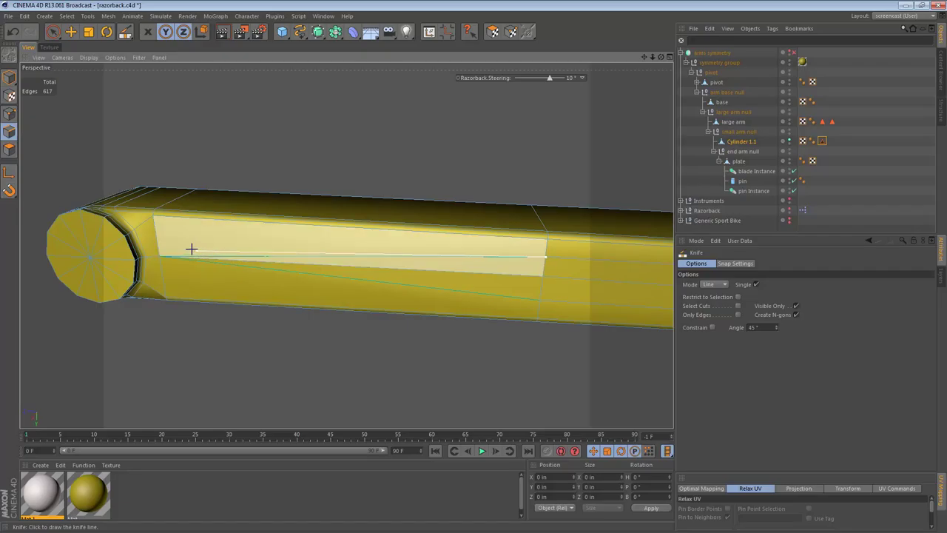
left_click_drag(192, 249, 156, 235)
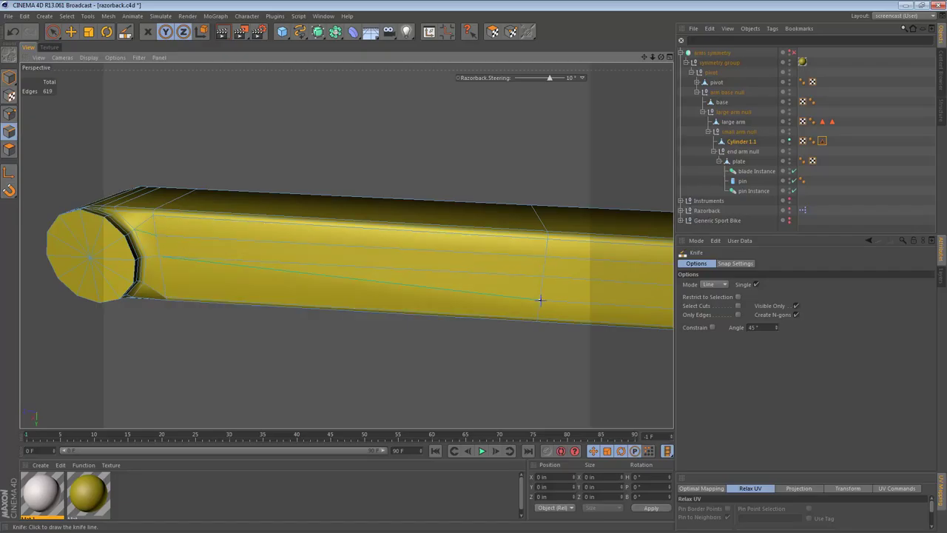
- Knife the lower lengthwise cut on to the cross edge beside the near cylinder and join the upper cut to the cylinder's rim
left_click_drag(540, 300, 164, 278)
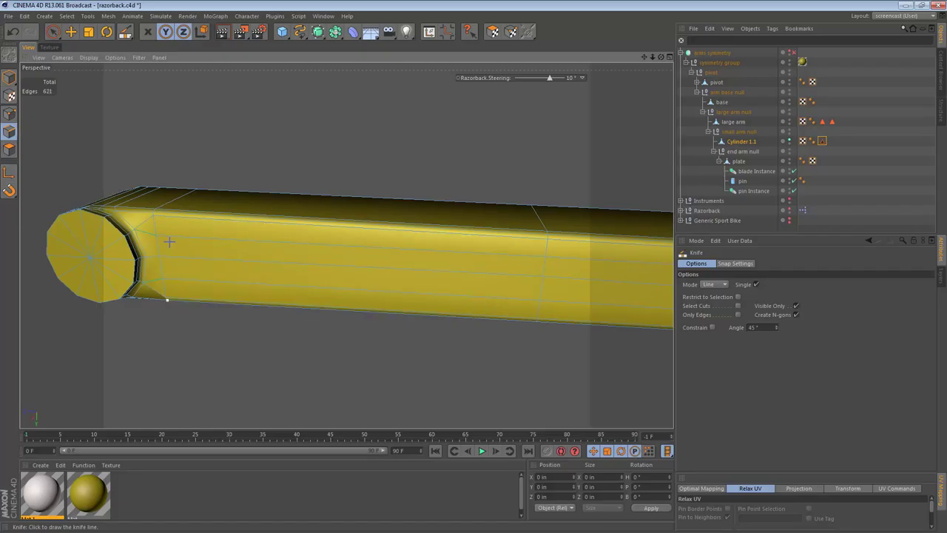
middle_click_drag(198, 272, 353, 279, "alt")
right_click_drag(301, 262, 379, 259, "alt")
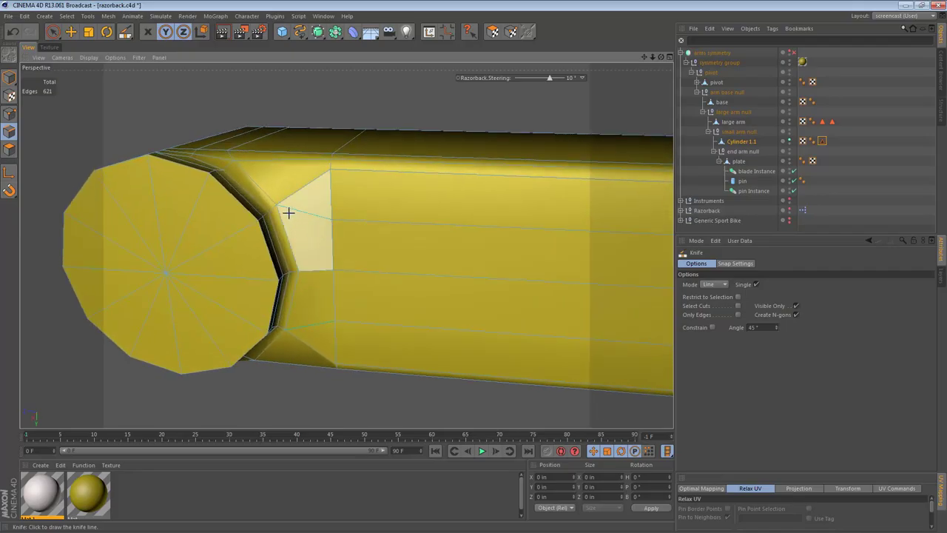
left_click_drag(332, 219, 273, 202)
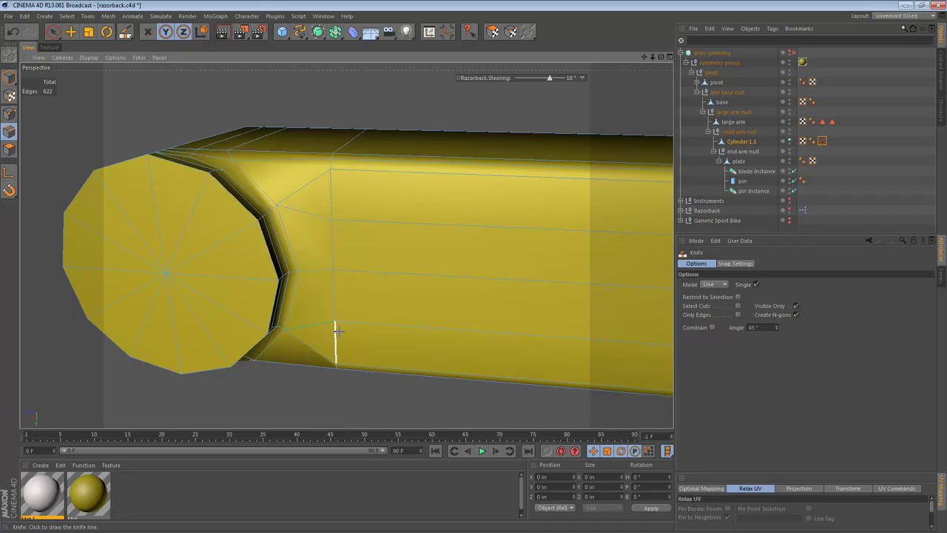
- Knife cuts along both bevels from the outer ends of the near cross edge to the corner points beside the cylinder's rim
left_click_drag(336, 331, 385, 303, "alt")
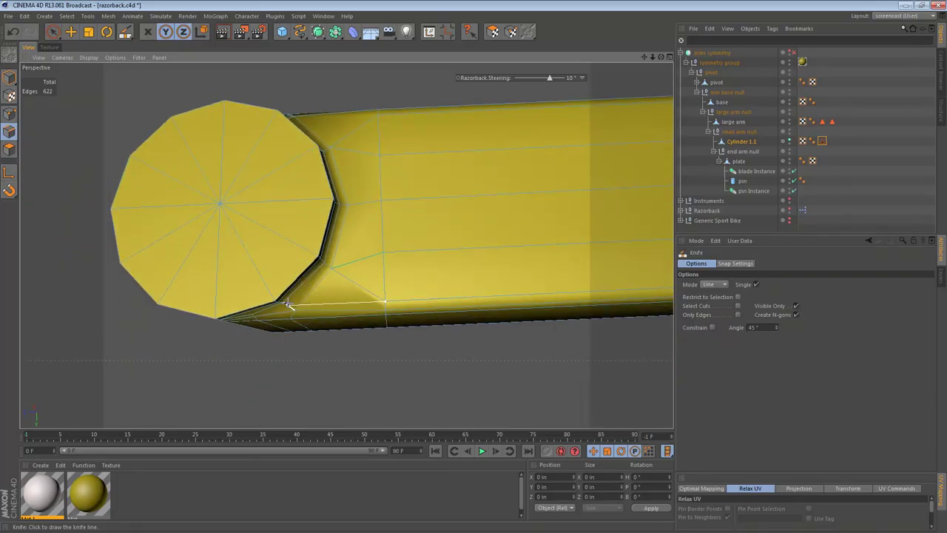
left_click_drag(293, 306, 293, 307)
mouse_move(381, 225)
left_mouse_down("alt")
mouse_move(381, 297)
mouse_move(383, 219)
left_mouse_up("alt")
left_click_drag(389, 179, 296, 173)
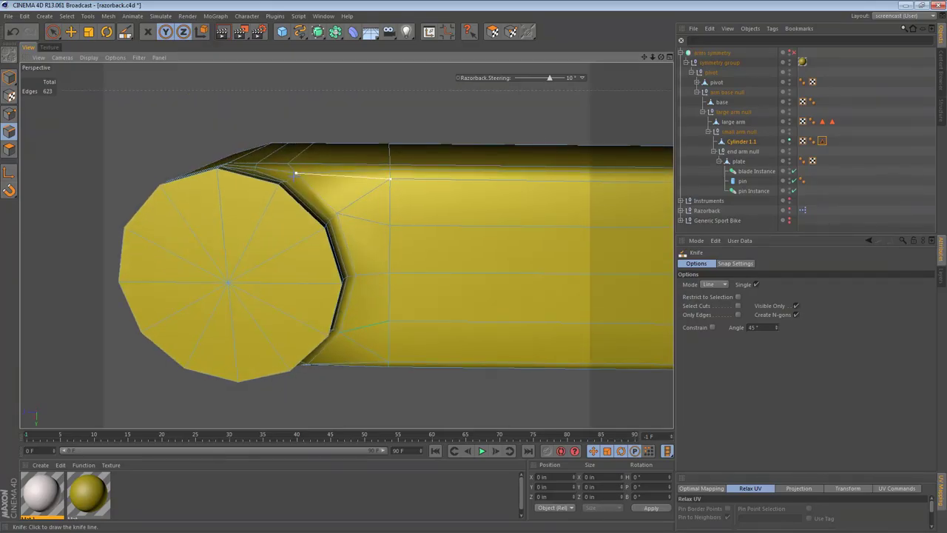
- Melt the two diagonal edges beside the near cylinder's rim and knife the lower lengthwise cut from the cross edge to the rim
key("space")
left_click(368, 207)
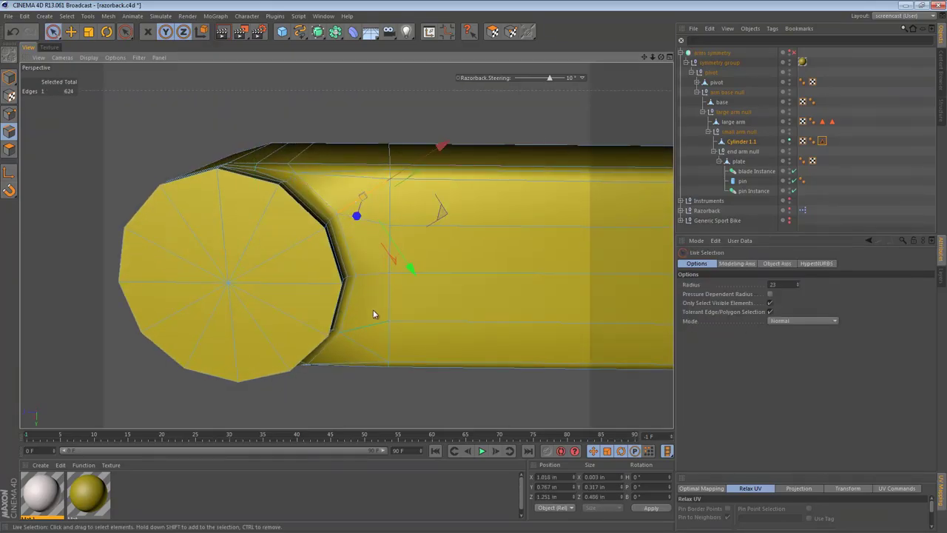
key("Delete")
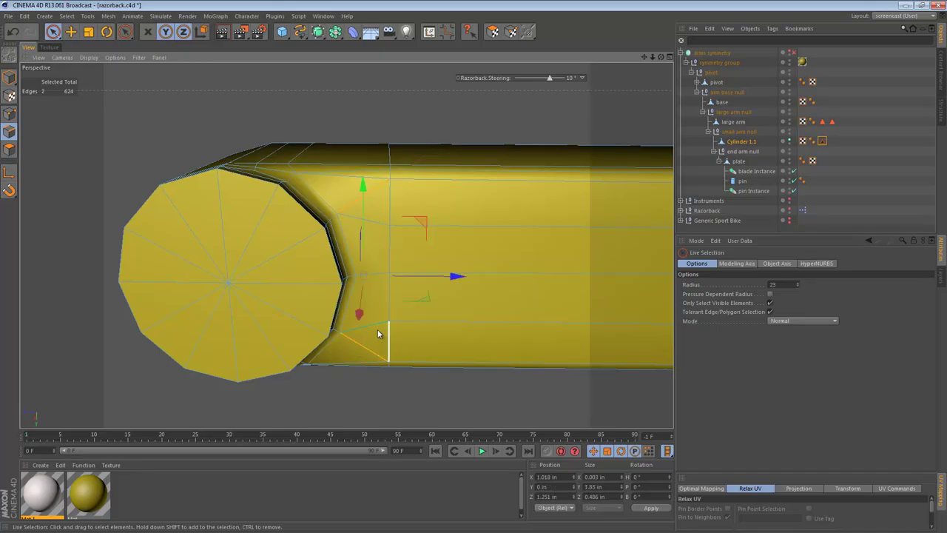
key("space")
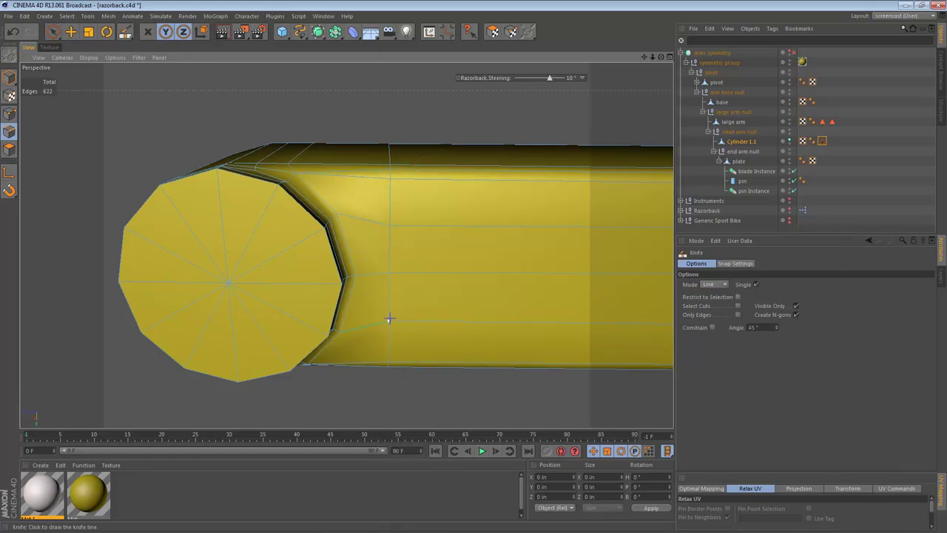
left_click_drag(388, 321, 340, 332)
- Check the arm's opposite rounded end for n-gons and knife the centre line from its cross edge to the round cap's fan
scroll(484, 266, "down", 5)
middle_click_drag(481, 267, 44, 269, "alt")
key("ctrl+shift+z")
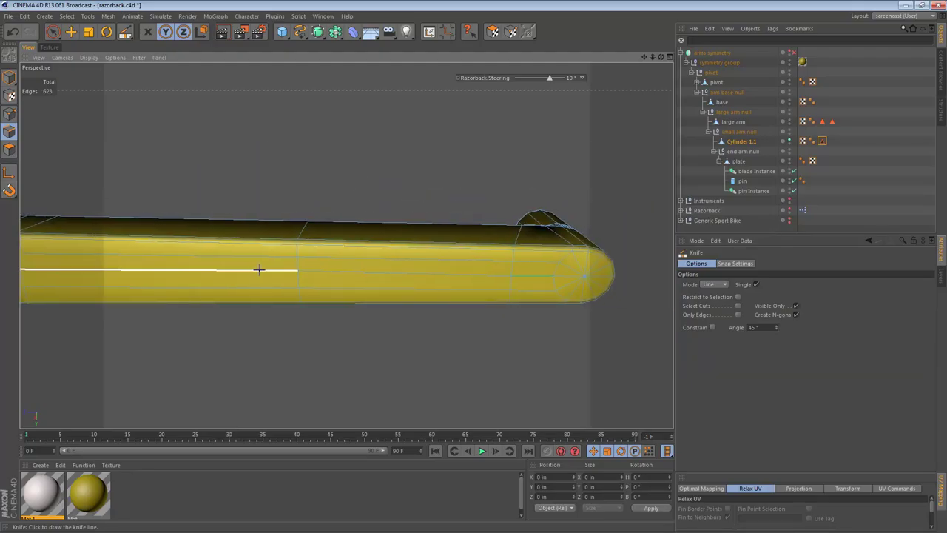
middle_click_drag(424, 269, 187, 267, "alt")
right_click_drag(400, 257, 521, 260, "alt")
middle_click_drag(342, 269, 347, 272, "alt")
left_click_drag(347, 271, 358, 244, "alt")
left_click(9, 77)
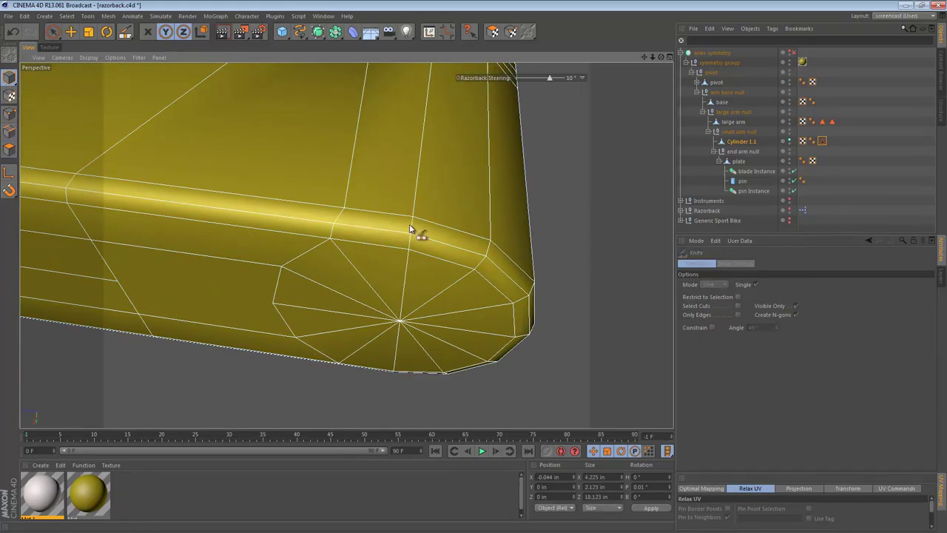
right_click_drag(410, 226, 265, 226, "alt")
right_click_drag(348, 226, 411, 268, "alt")
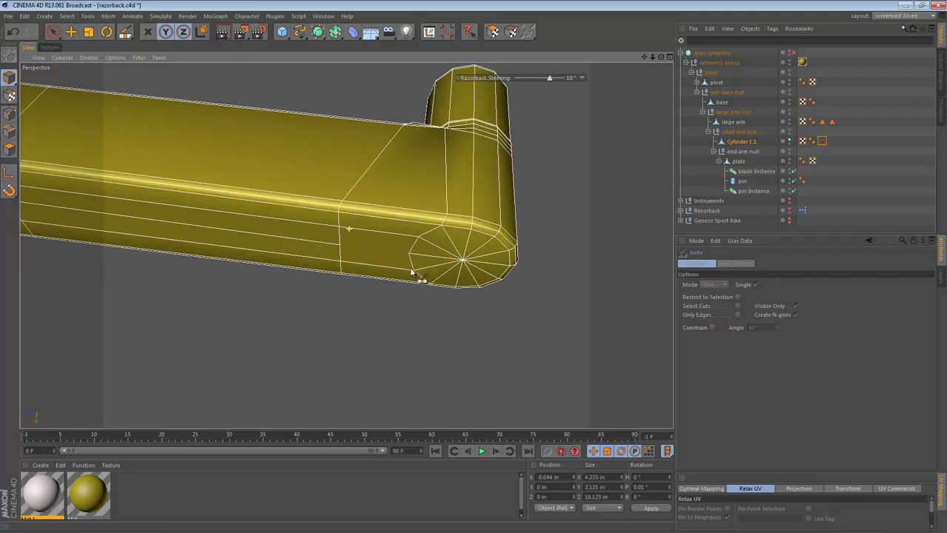
left_click_drag(410, 267, 423, 189, "alt")
left_click(10, 149)
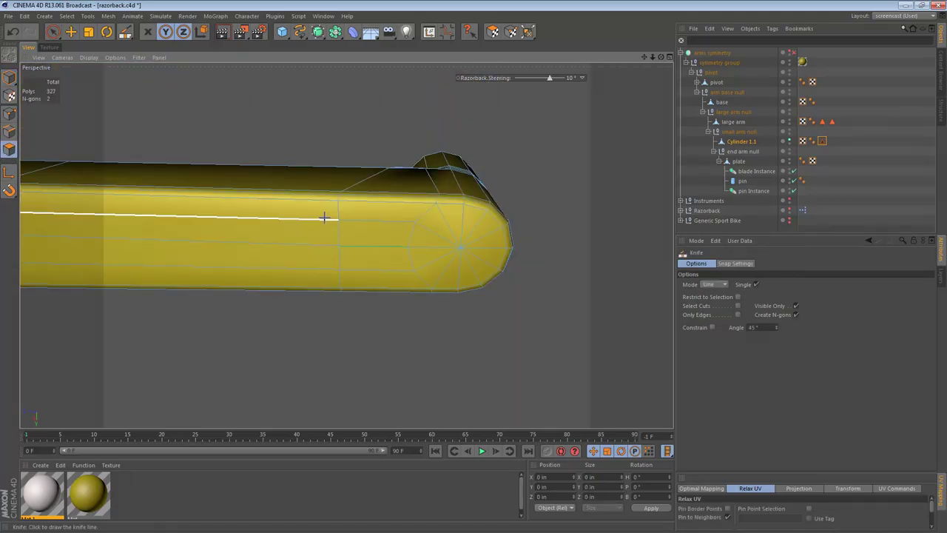
left_click_drag(339, 245, 406, 245)
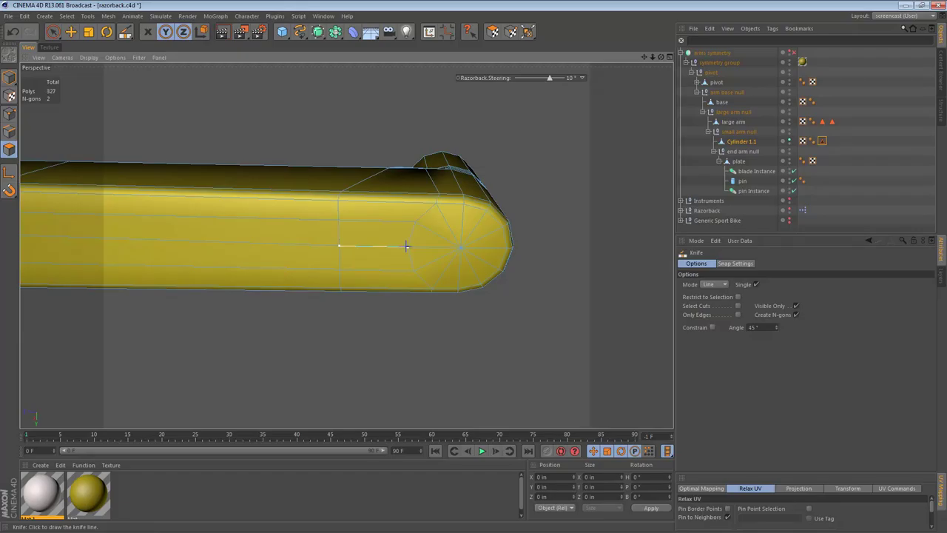
- Select the cross edges beside the round cap in the top view and slide them along the arm toward the cap
left_click_drag(402, 211, 397, 300, "alt")
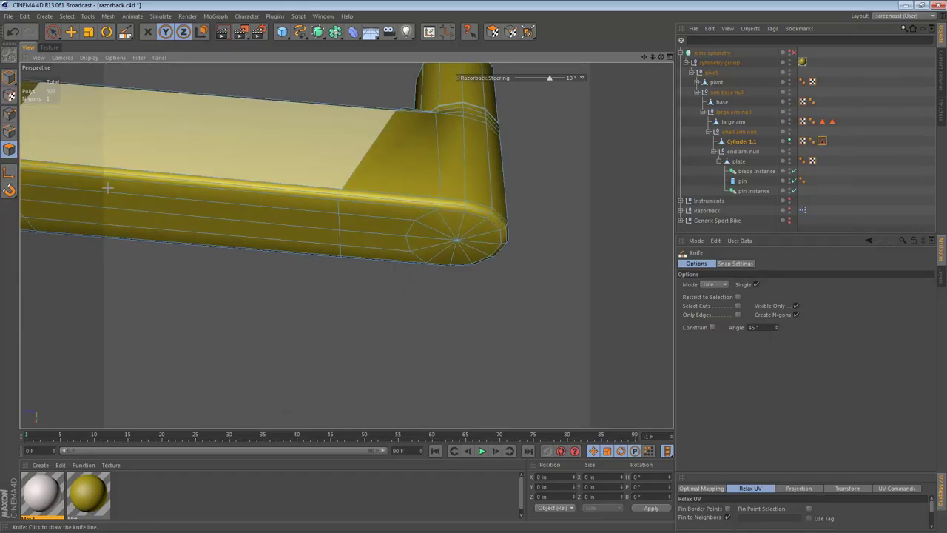
key("F2")
key("s")
right_click_drag(406, 208, 296, 205, "alt")
middle_click_drag(314, 207, 327, 266, "alt")
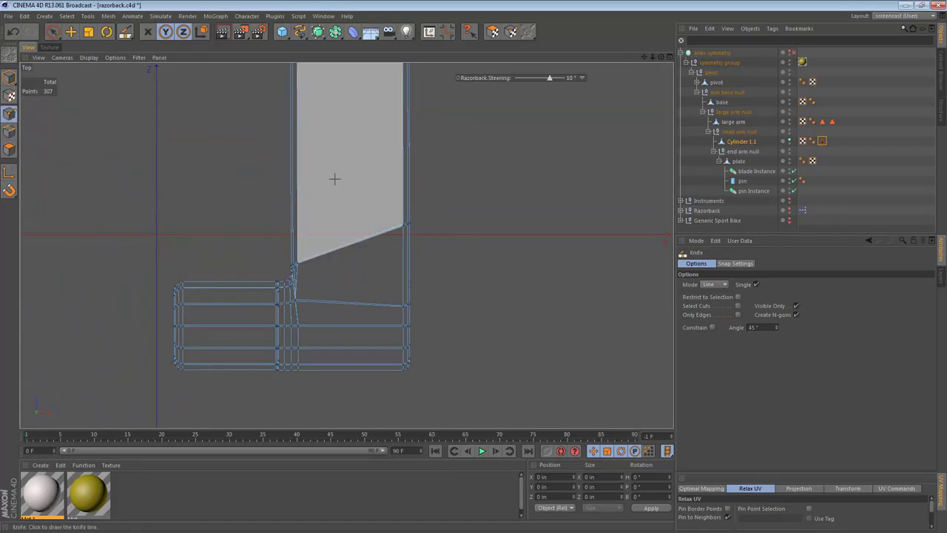
left_click_drag(370, 175, 474, 287)
left_click(9, 131)
key("m")
key("o")
key("F1")
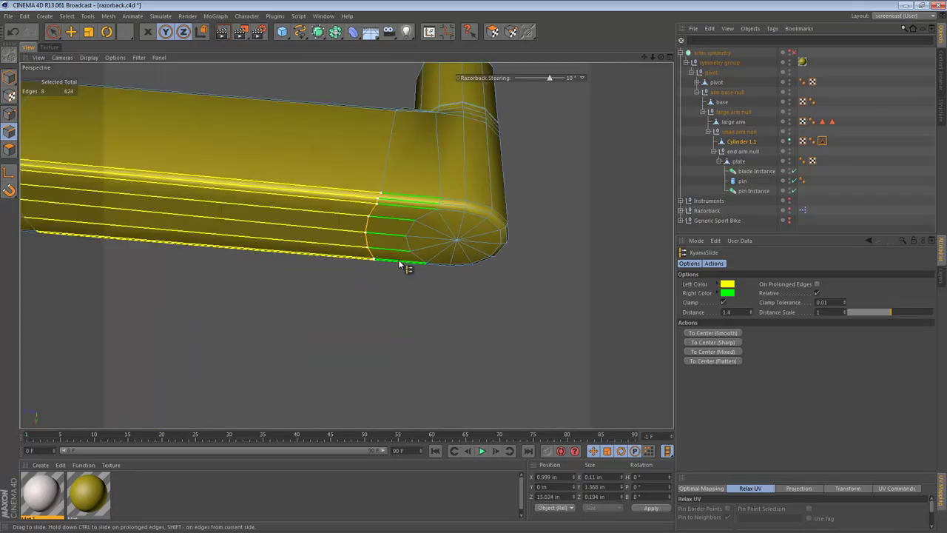
- Deselect everything and examine the shaded small arm's bevels, flat faces and cylinder corners from both ends
left_click_drag(379, 237, 352, 157, "alt")
key("ctrl+shift+a")
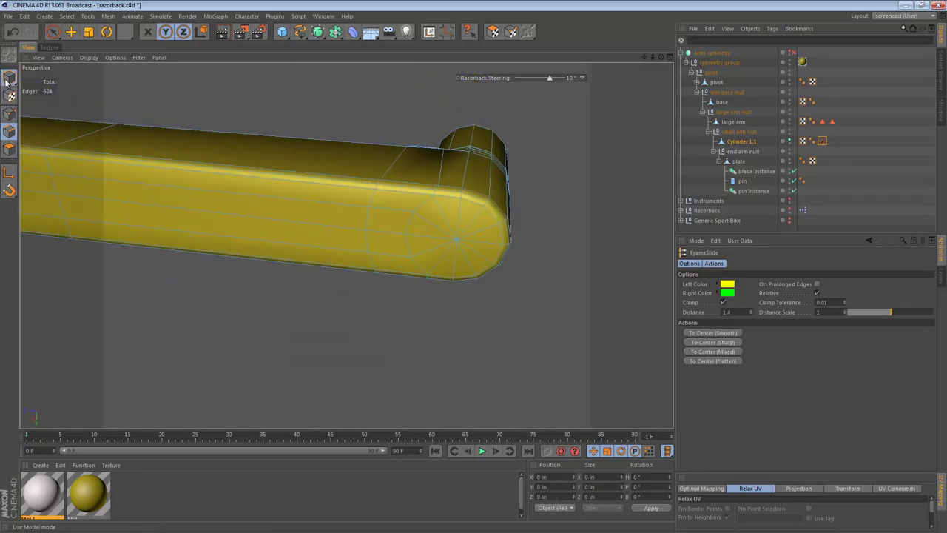
left_click(7, 81)
key("ctrl+shift+a")
right_click_drag(399, 190, 288, 191, "alt")
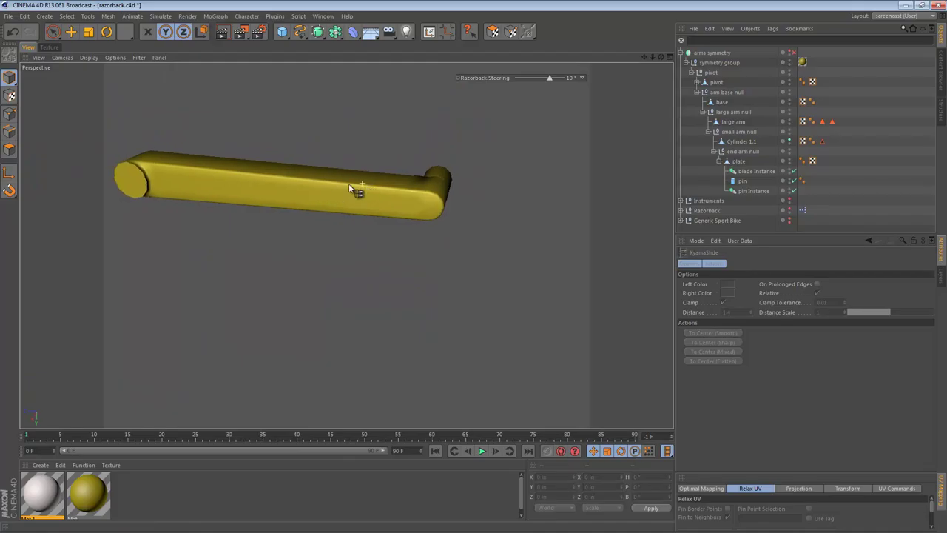
left_click_drag(349, 183, 365, 198, "alt")
left_click_drag(194, 180, 219, 180, "alt")
middle_click_drag(219, 180, 402, 191, "alt")
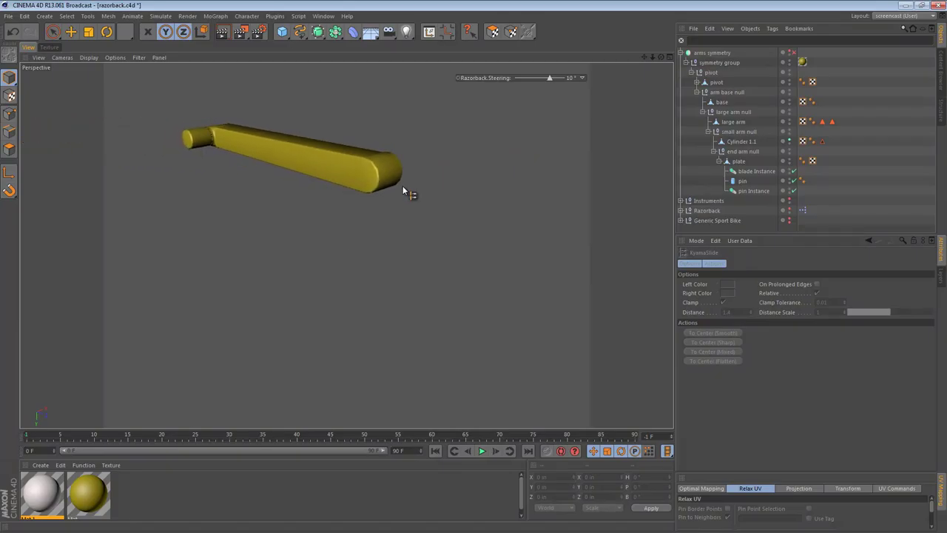
mouse_move(351, 178)
left_mouse_down("alt")
mouse_move(319, 162)
mouse_move(154, 158)
mouse_move(357, 161)
left_mouse_up("alt")
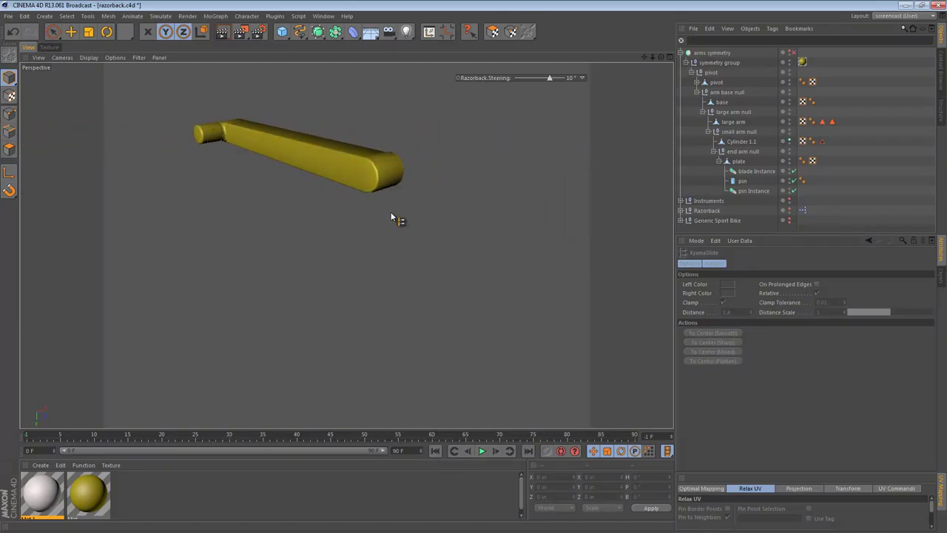
middle_click_drag(339, 188, 407, 262, "alt")
right_click_drag(338, 211, 385, 213, "alt")
middle_click_drag(386, 231, 338, 210, "alt")
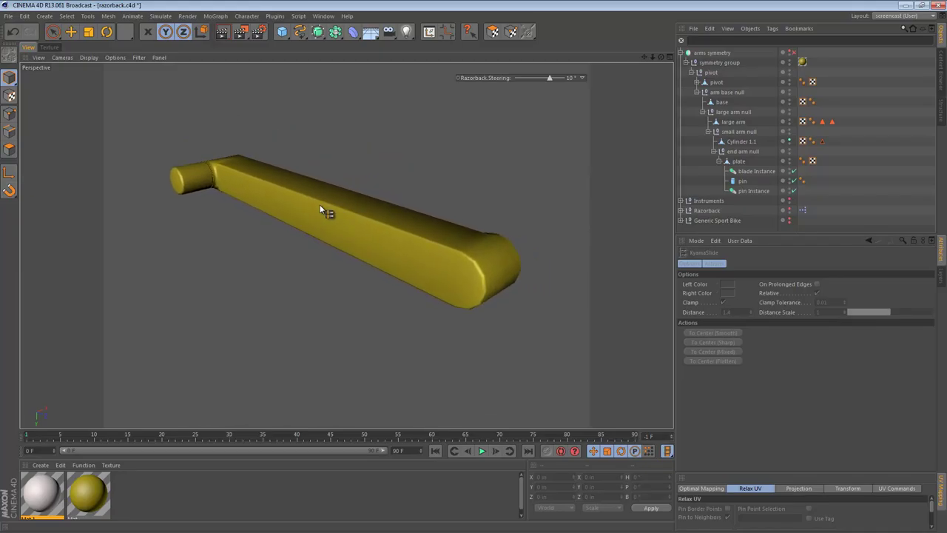